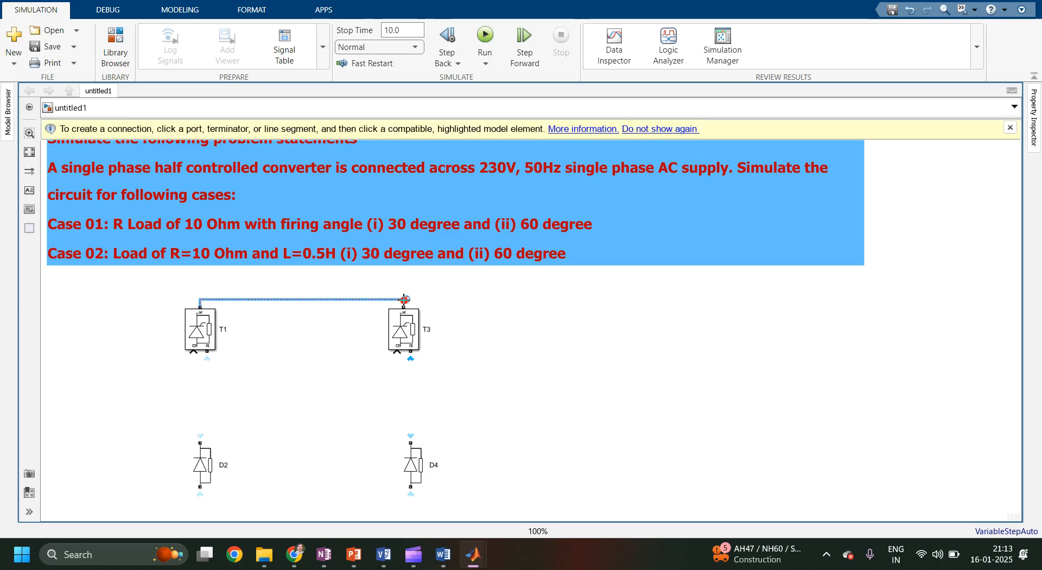
Wire the tops of thyristors T1 and T3 together and the bottoms of diodes D2 and D4 together.
click(403, 302)
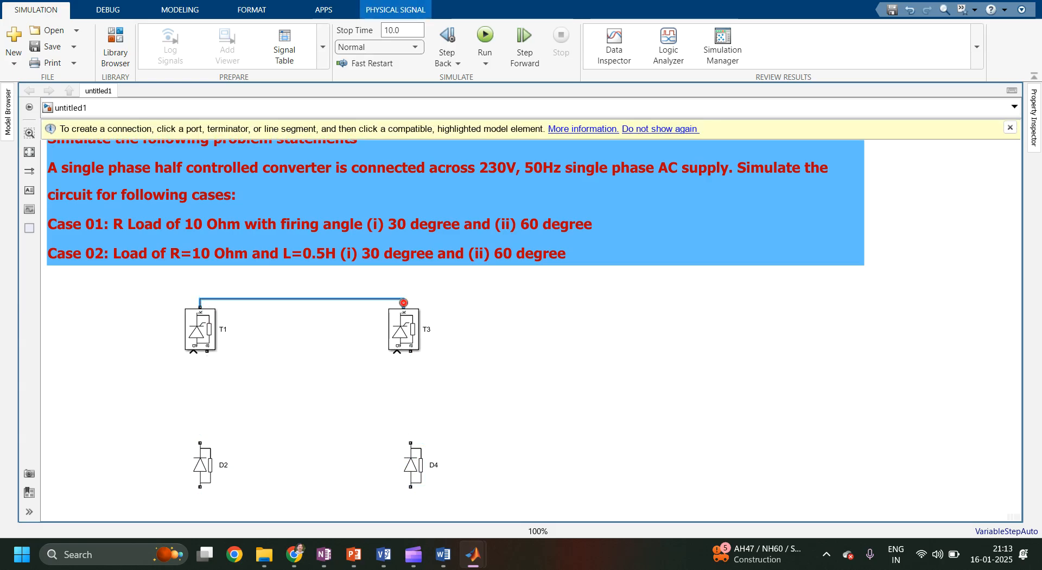
drag(357, 304, 357, 282)
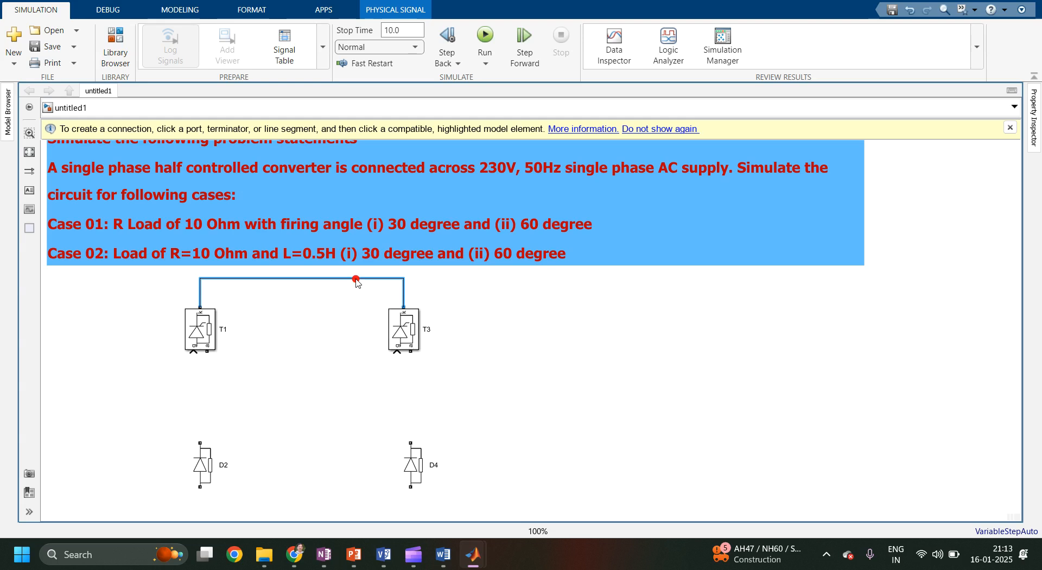
drag(201, 487, 410, 403)
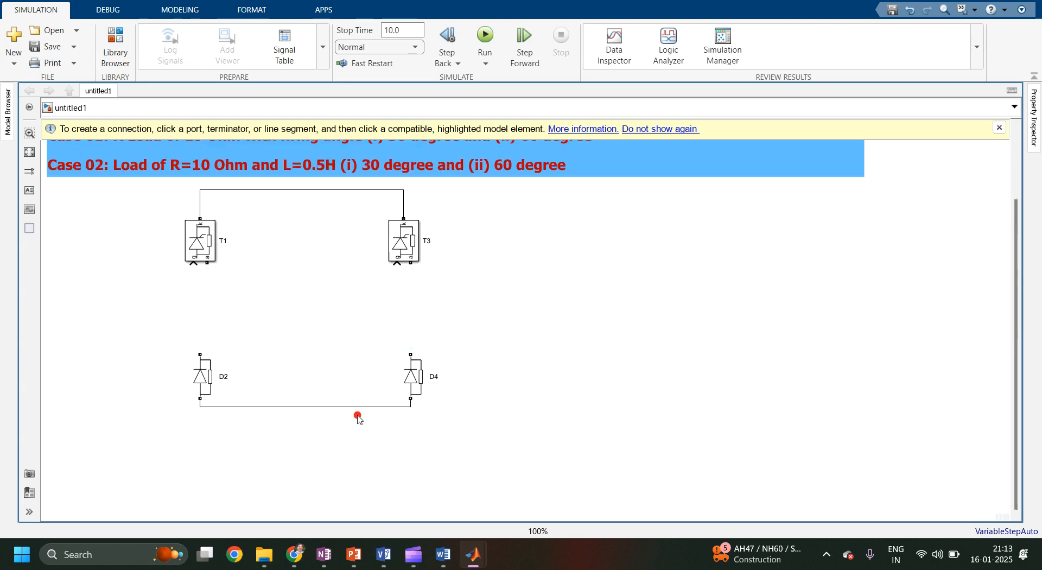
drag(344, 406, 346, 434)
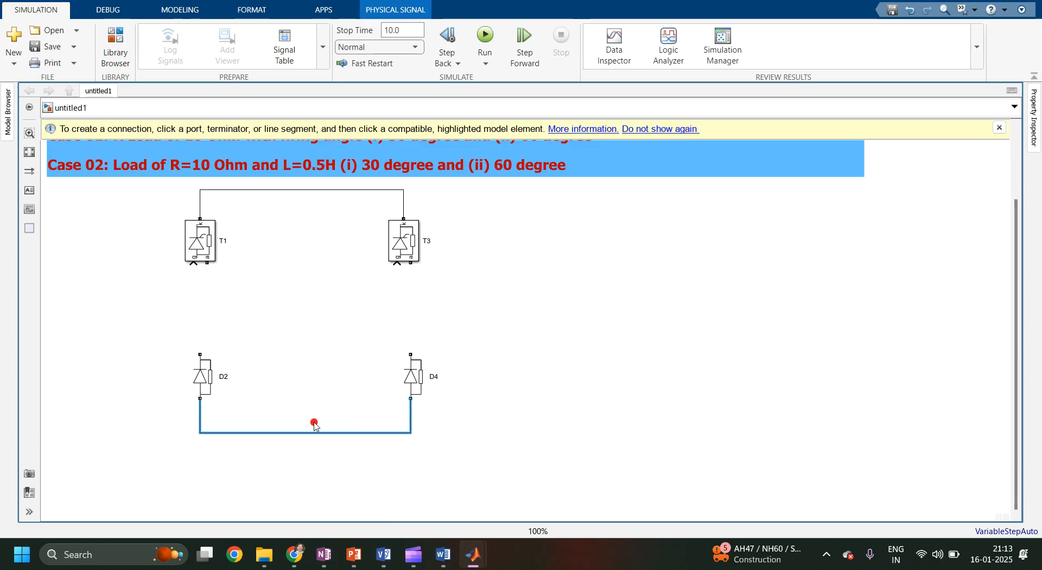
Connect D2's top to T1's bottom and D4's top to T3's bottom, aligning D2 under T1.
drag(200, 353, 208, 266)
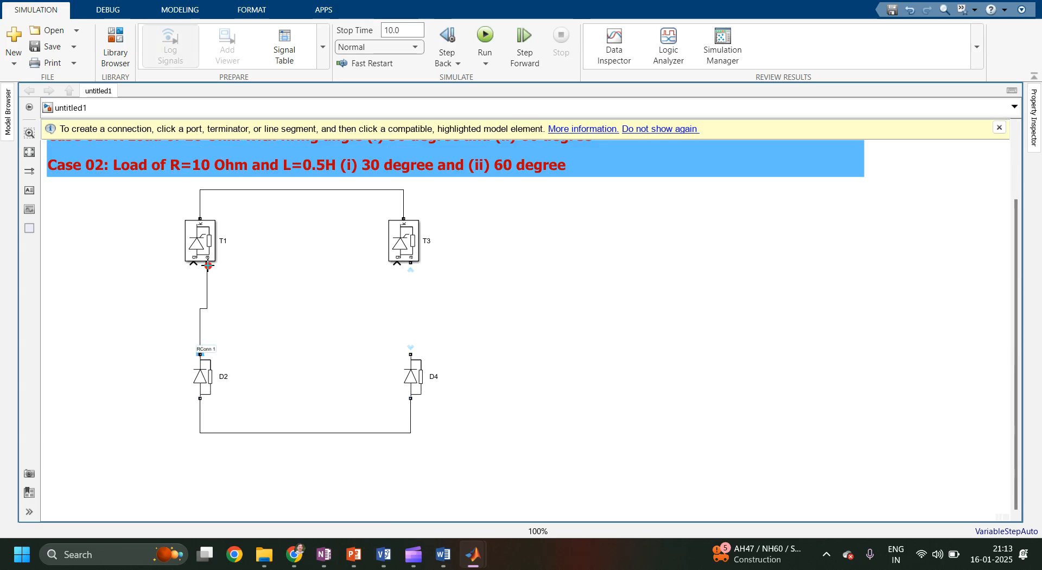
drag(200, 375, 207, 374)
drag(411, 354, 411, 265)
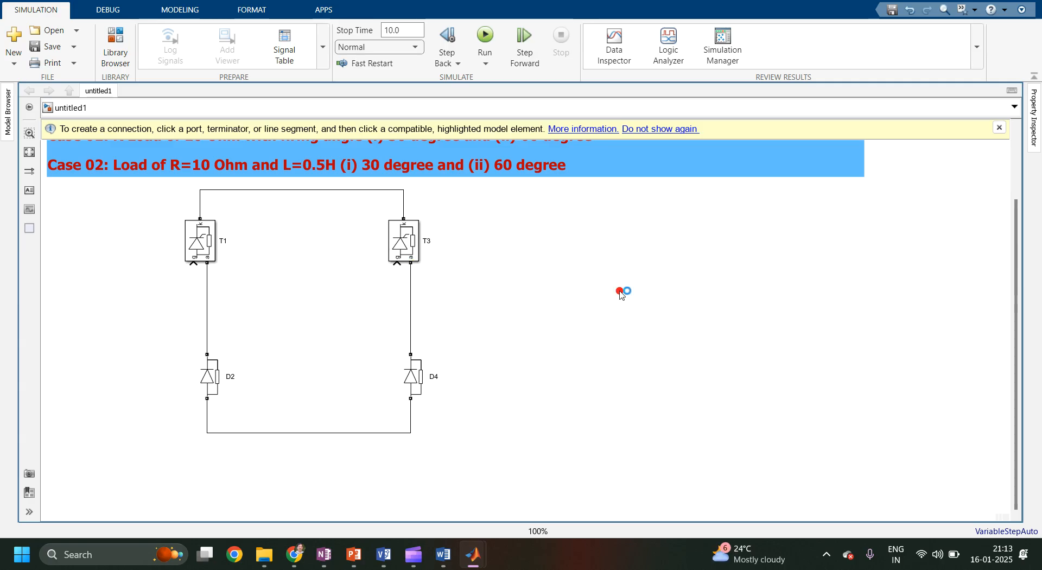
Add an AC Voltage Source block and place it between the two converter legs.
double_click(620, 293)
text(ac)
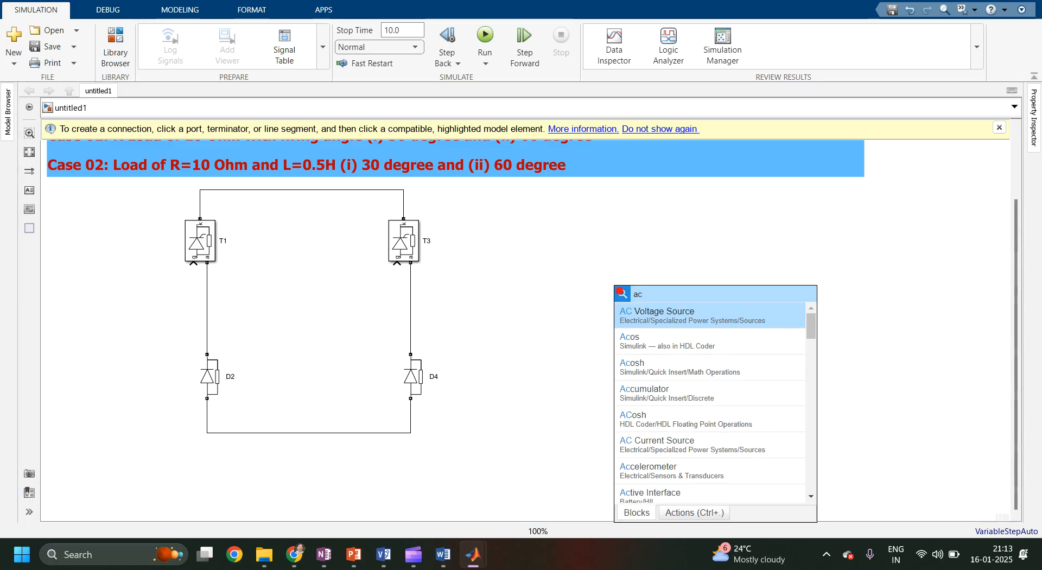
click(712, 308)
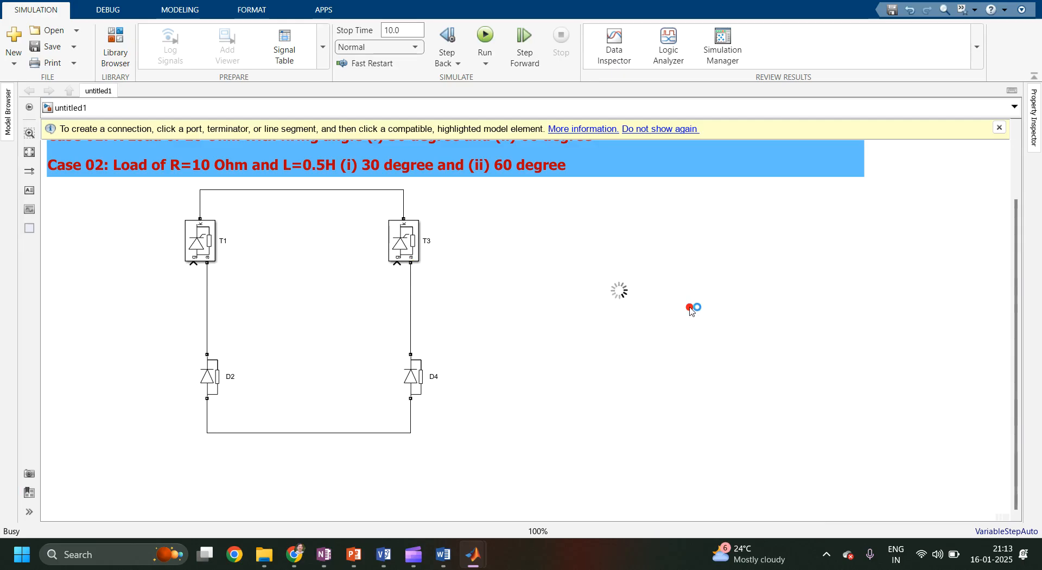
drag(1017, 323, 1016, 294)
drag(612, 333, 320, 349)
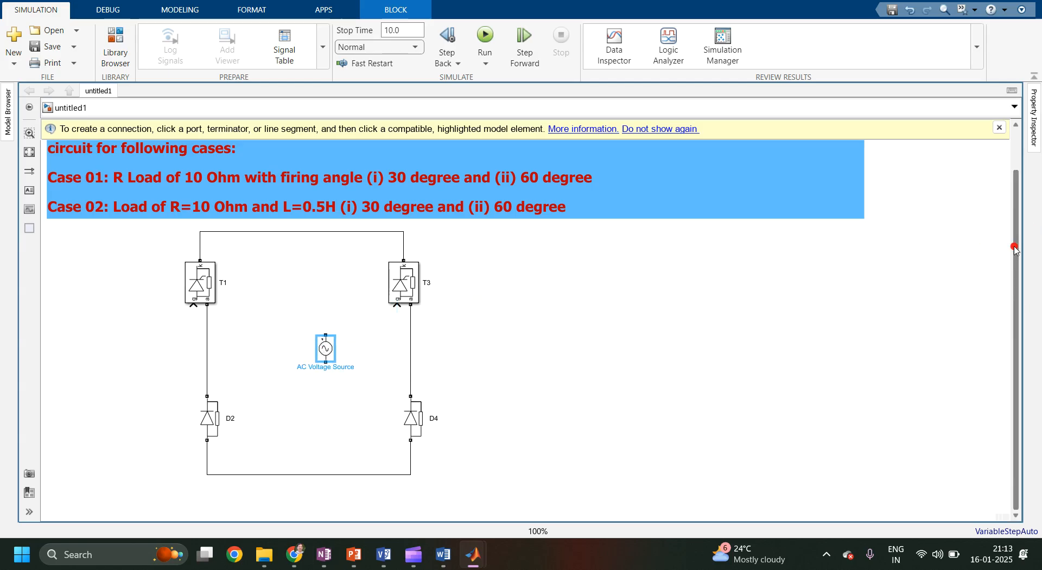
Rotate the AC Voltage Source block to a horizontal orientation.
scroll(596, 187, up, 2)
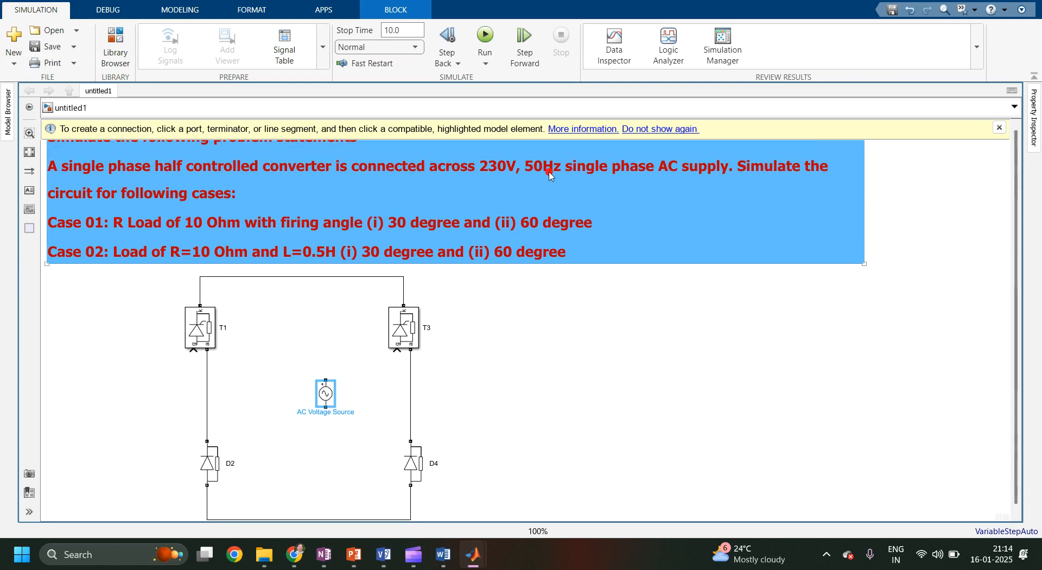
key(ctrl+r)
key(ctrl+r)
key(ctrl+r)
Connect the AC source's right terminal to the wire between T3 and D4.
drag(327, 400, 412, 395)
key(ctrl+z)
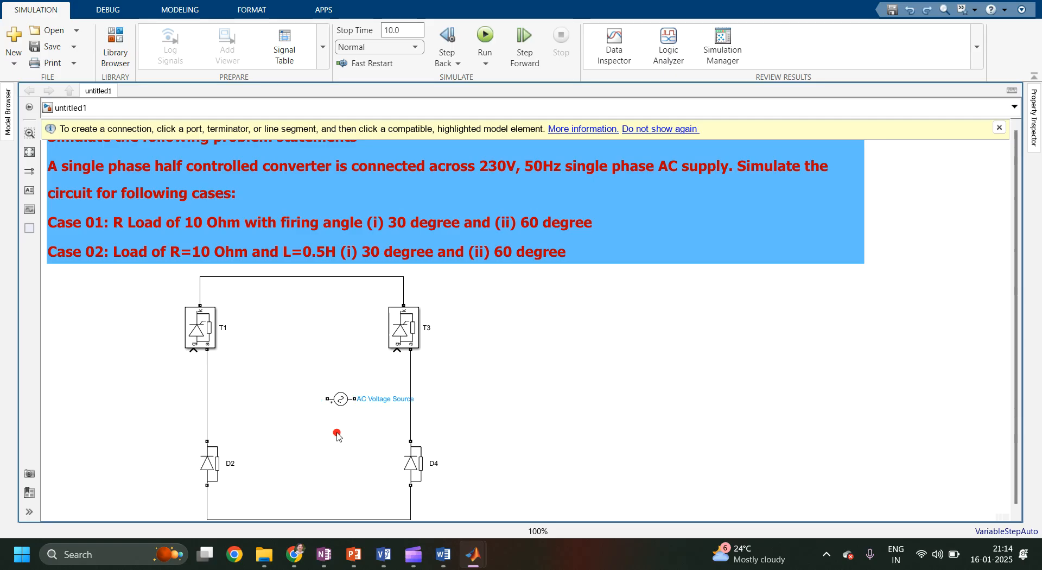
drag(355, 399, 410, 398)
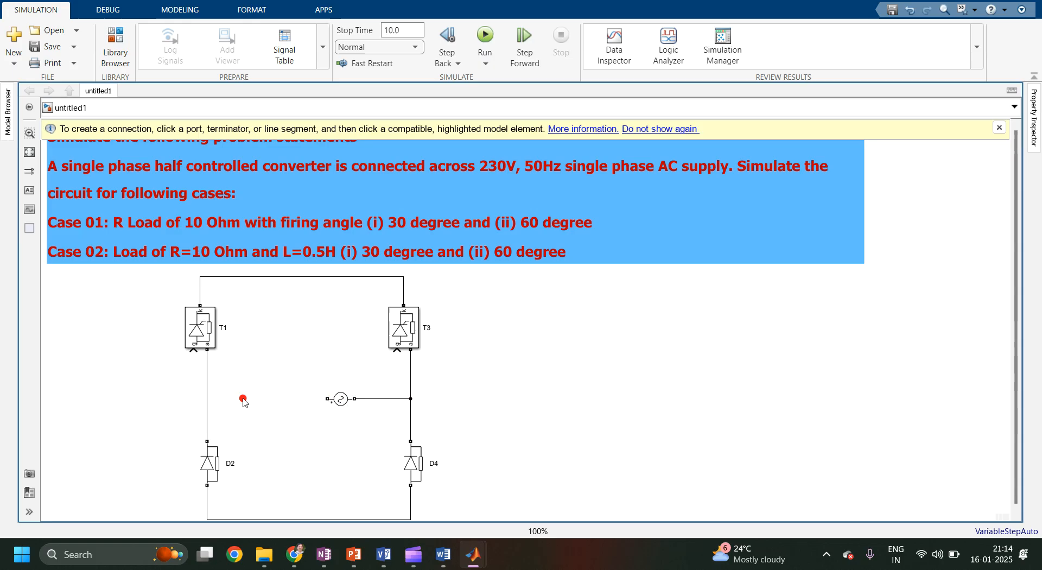
Set the AC Voltage Source peak amplitude to 230*sqrt(2) and apply the parameters.
click(339, 400)
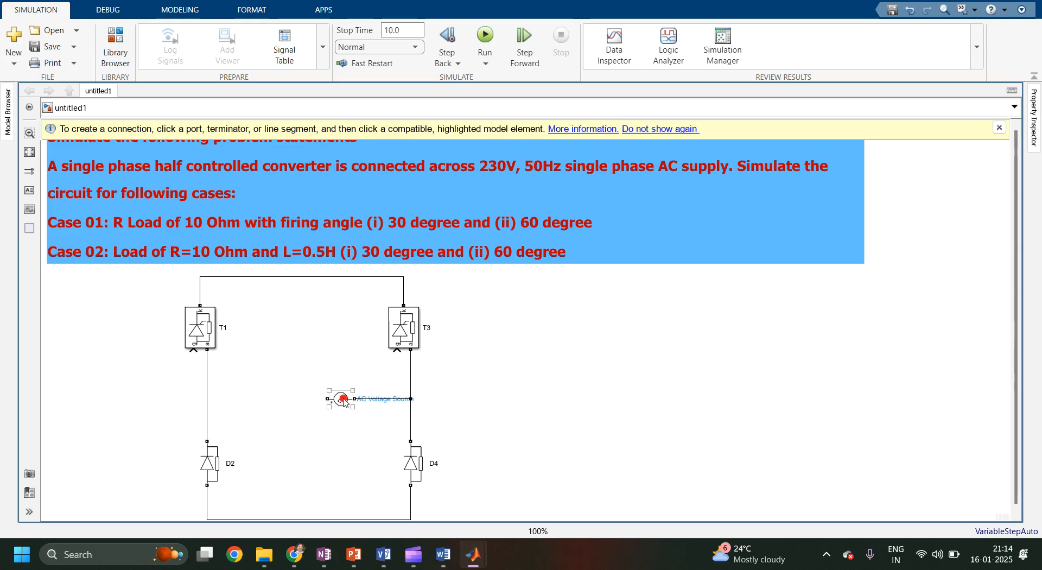
double_click(342, 400)
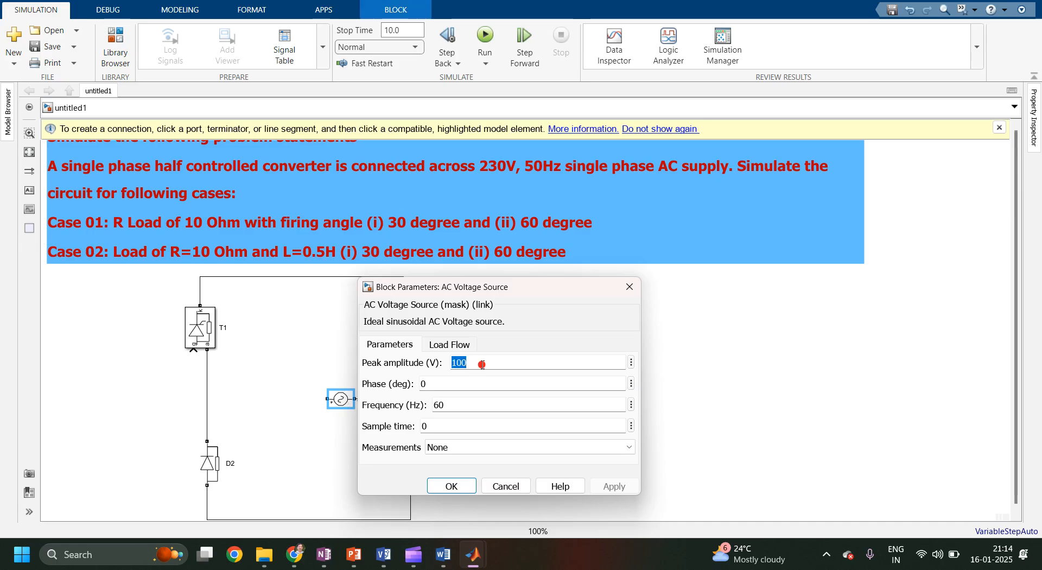
text(230*sqrt()
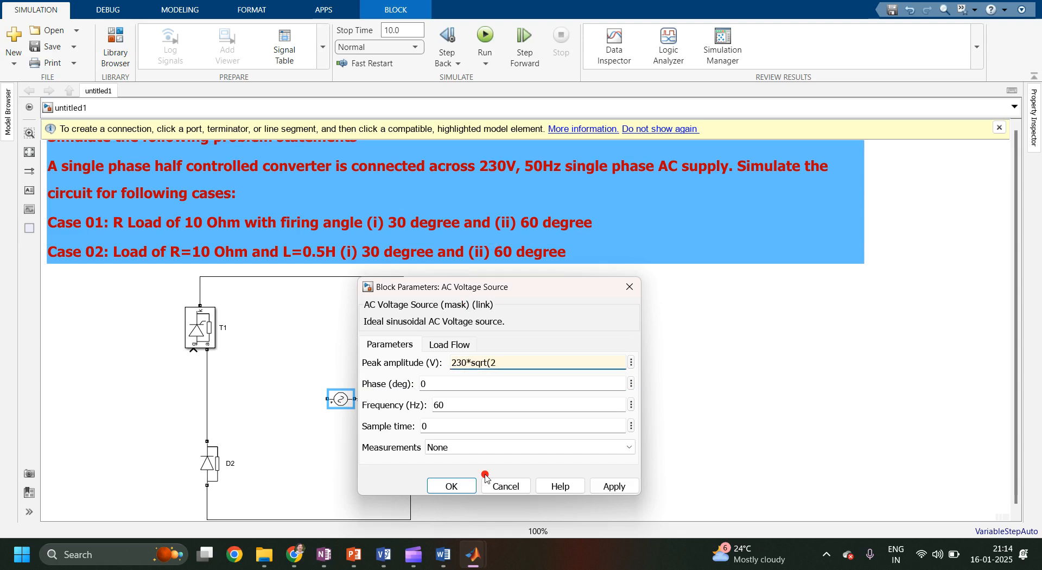
text(2))
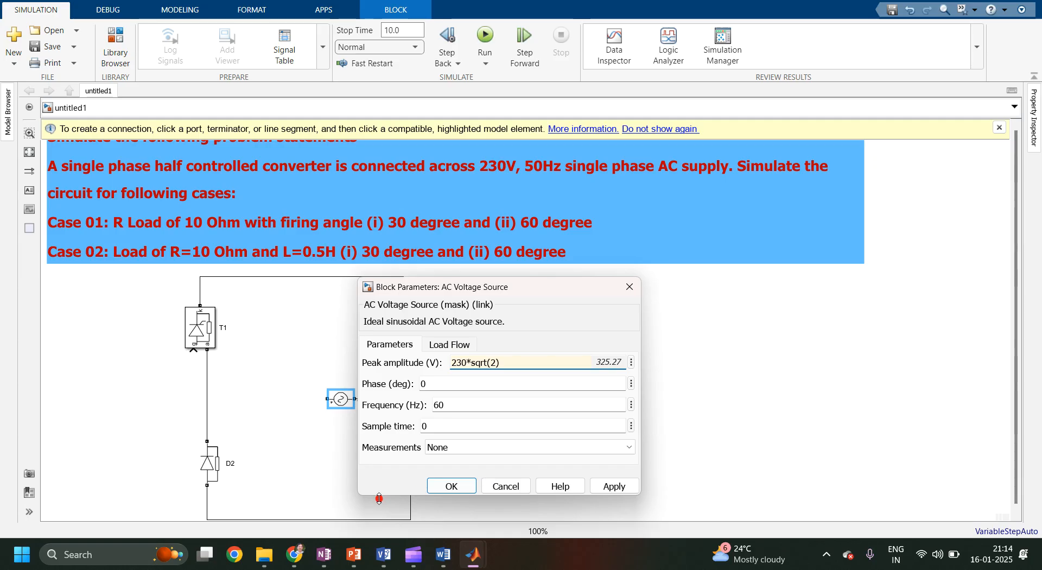
double_click(453, 405)
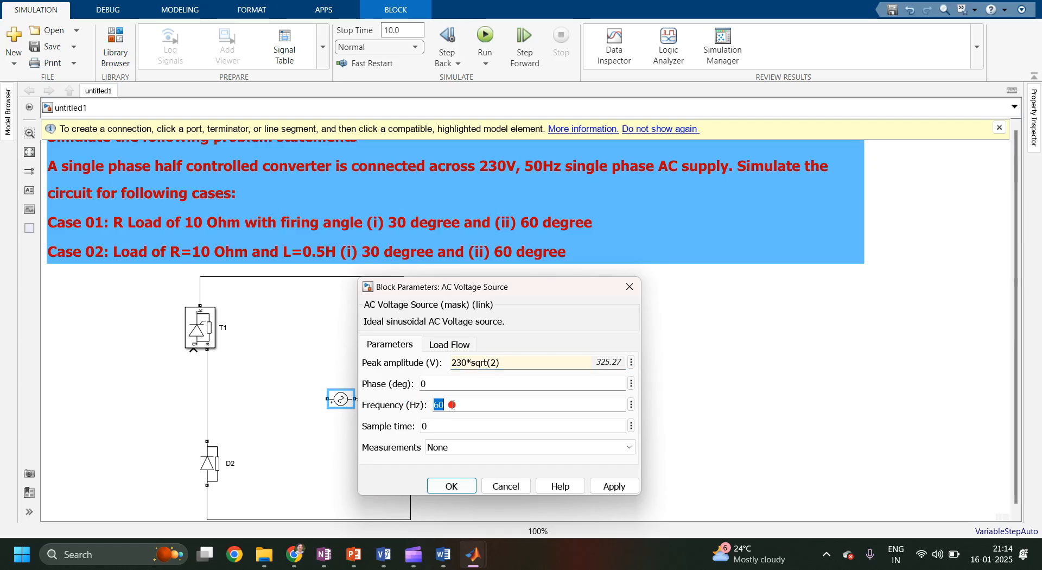
click(612, 486)
click(452, 486)
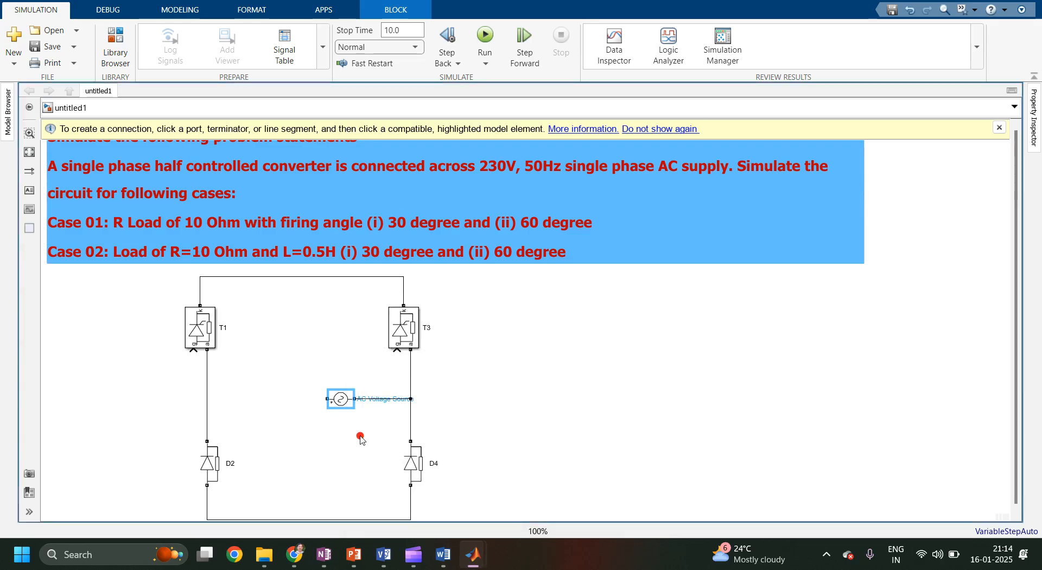
Insert a Current Measurement block, rotate it, and place it in series with the AC source's left terminal.
click(307, 419)
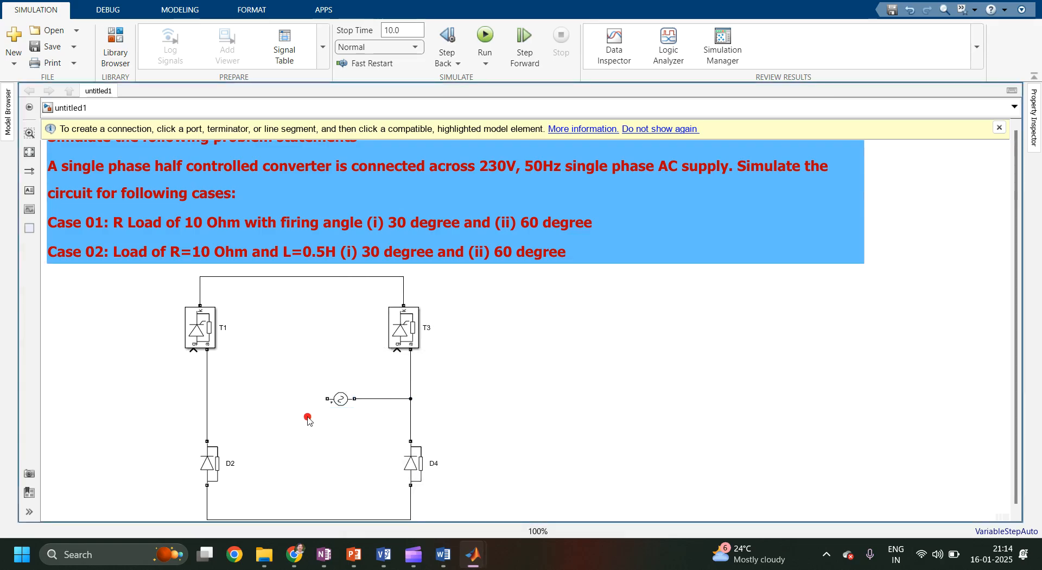
click(341, 402)
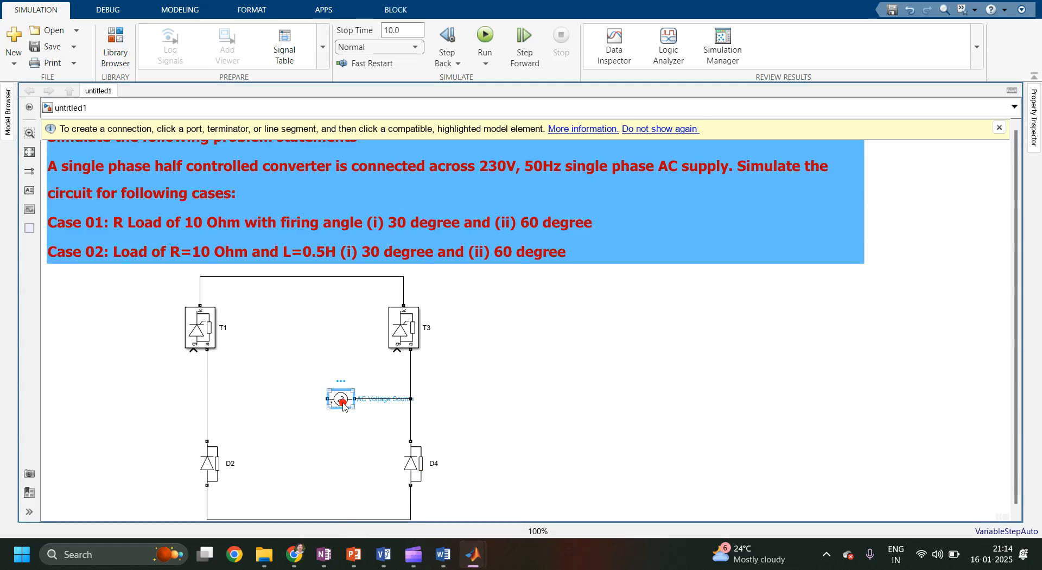
double_click(270, 406)
text(current)
key(Return)
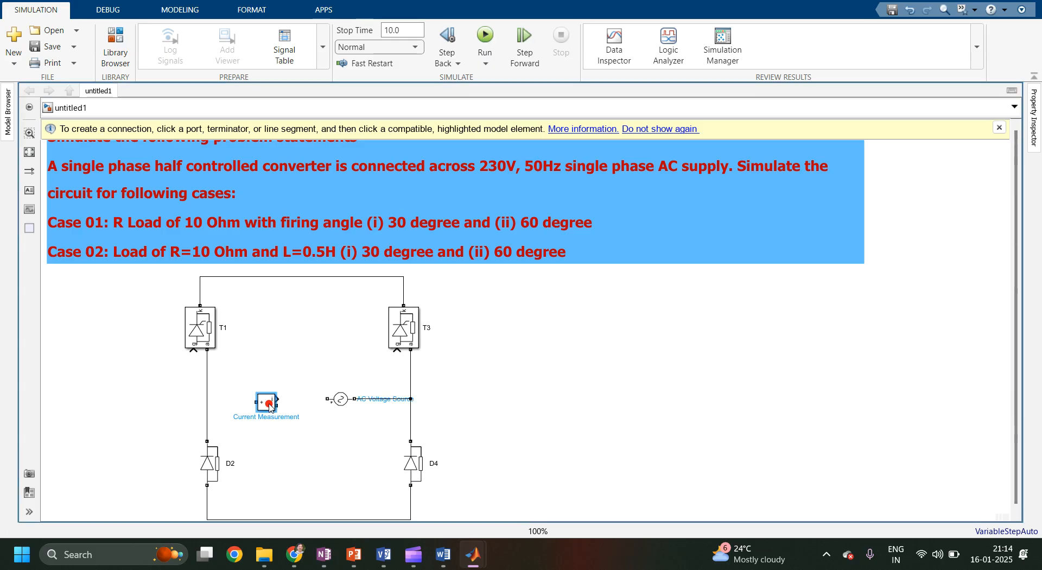
key(ctrl+r)
key(ctrl+r)
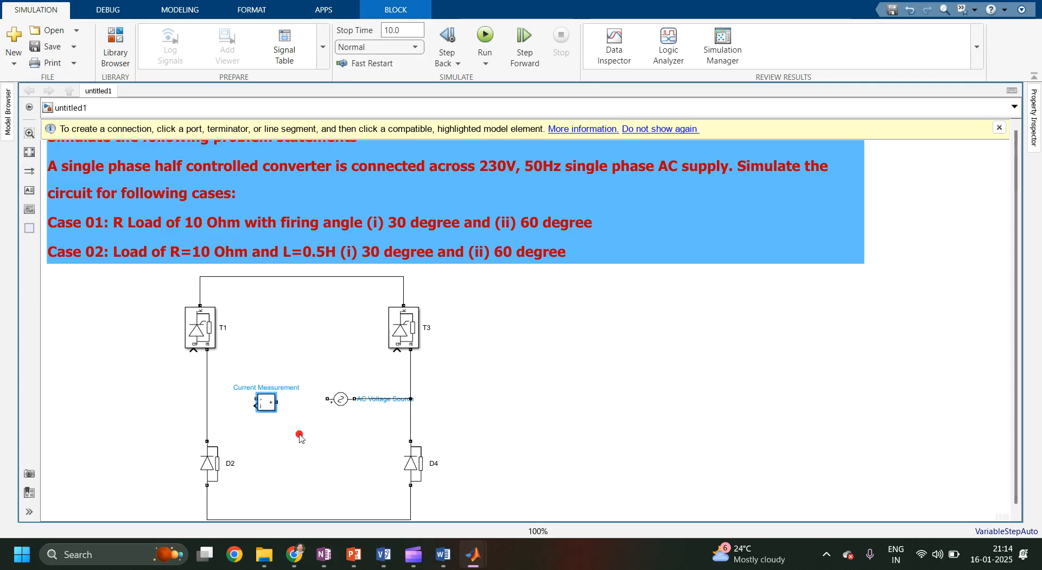
drag(268, 410, 291, 408)
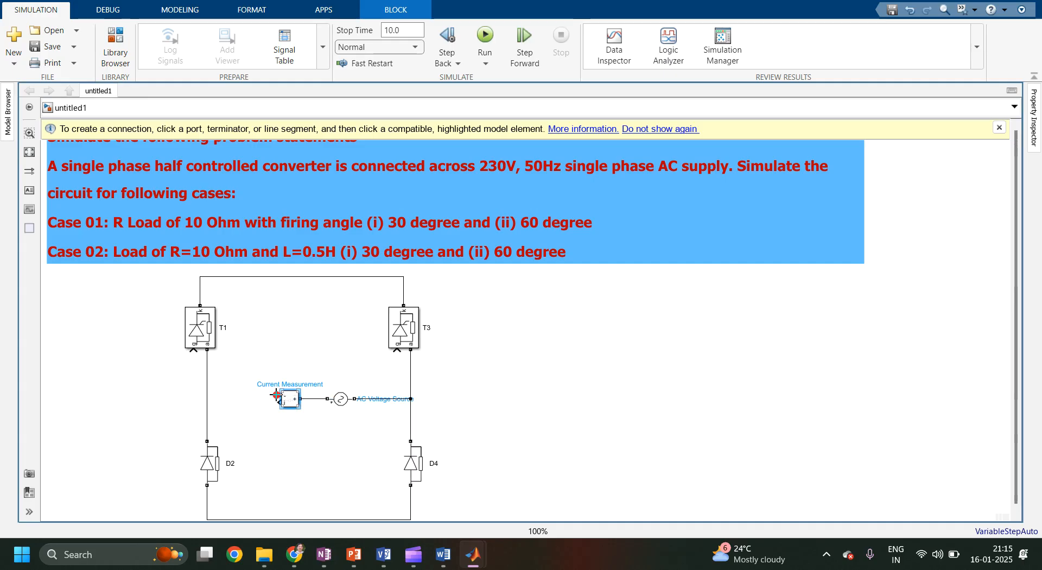
Wire the Current Measurement block's free terminal to the left leg between T1 and D2.
drag(279, 396, 208, 397)
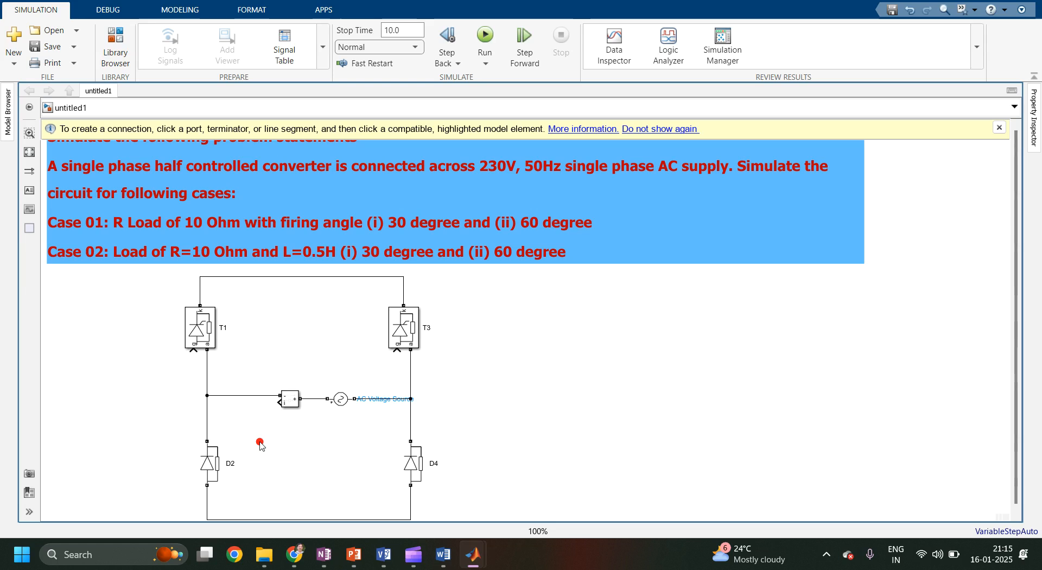
click(364, 401)
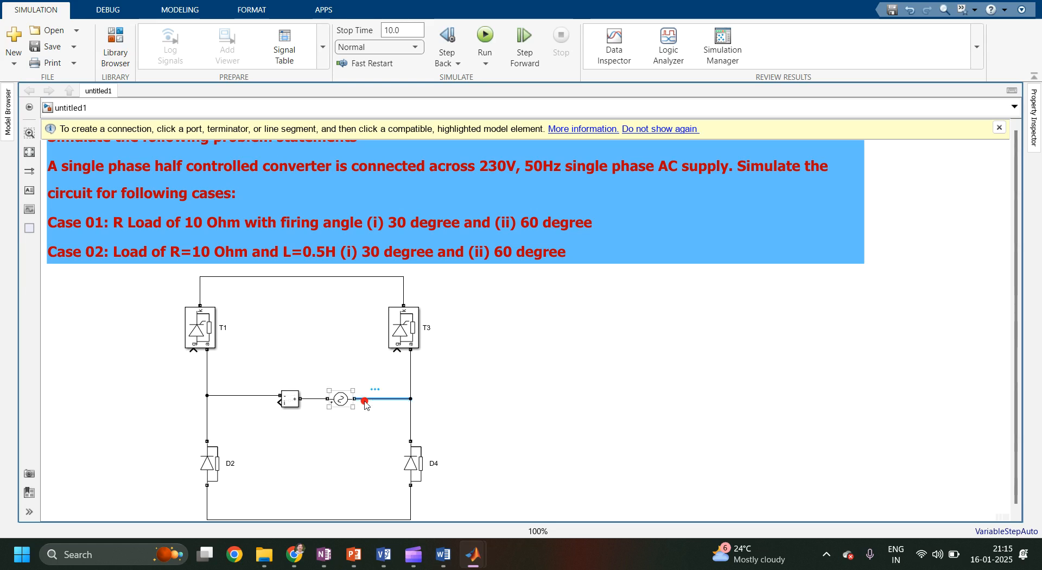
click(394, 402)
click(380, 437)
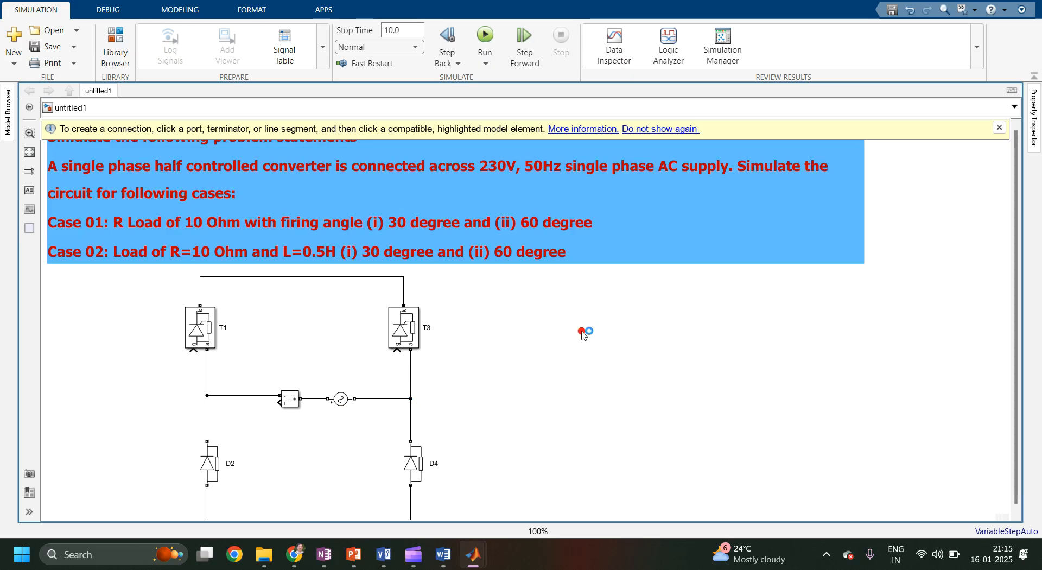
Add a Voltage Measurement block above the AC source and rotate it to face downward.
double_click(583, 333)
text(voltag)
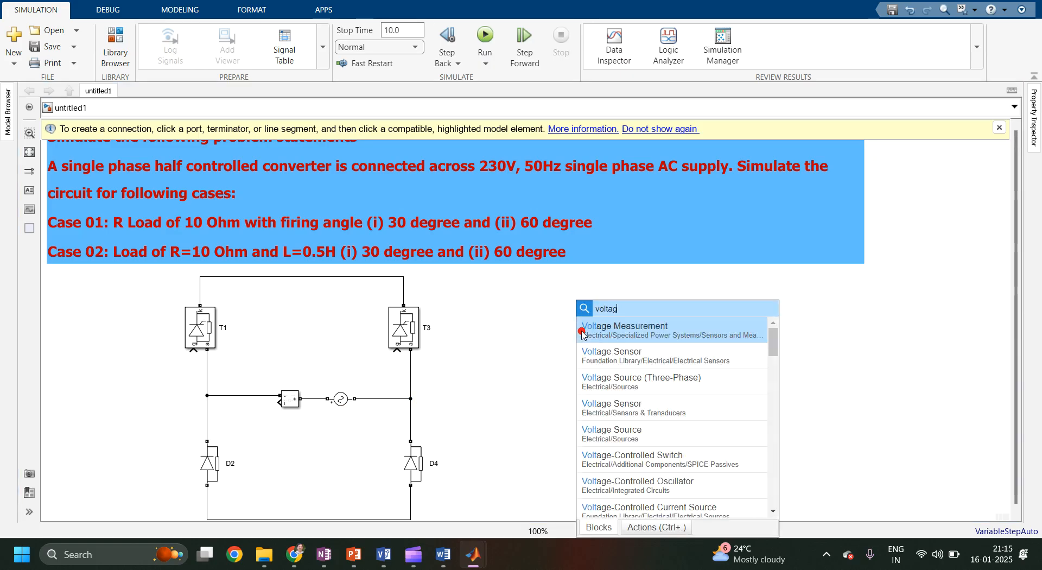
click(582, 334)
drag(582, 334, 335, 347)
key(ctrl+r)
key(ctrl+r)
key(ctrl+r)
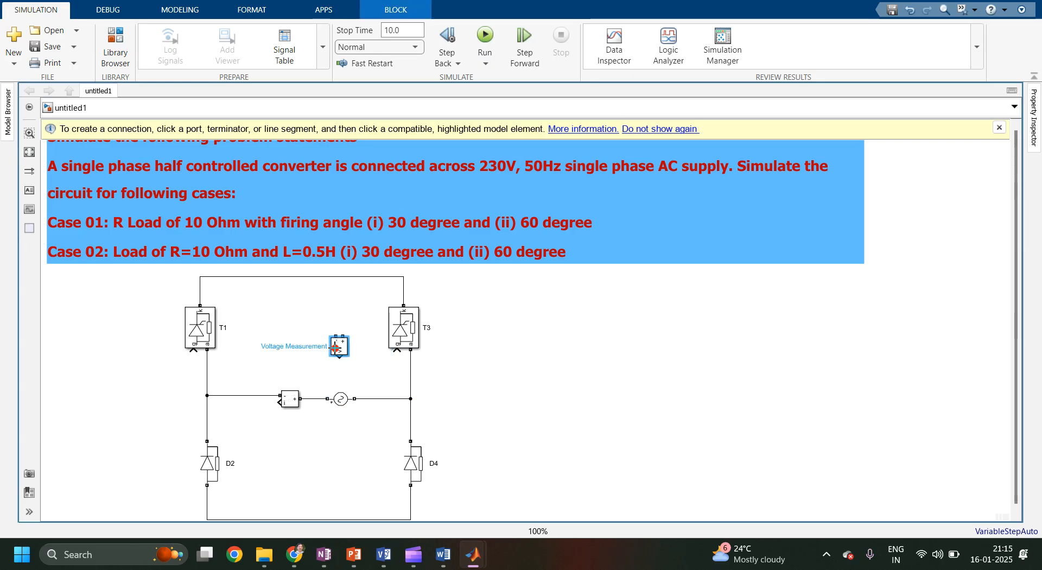
Connect the Voltage Measurement block's terminals across both sides of the AC source.
drag(335, 361, 313, 400)
mouse_move(343, 357)
mouse_down()
mouse_move(378, 398)
mouse_move(367, 399)
mouse_move(342, 348)
mouse_move(342, 365)
mouse_up()
click(486, 379)
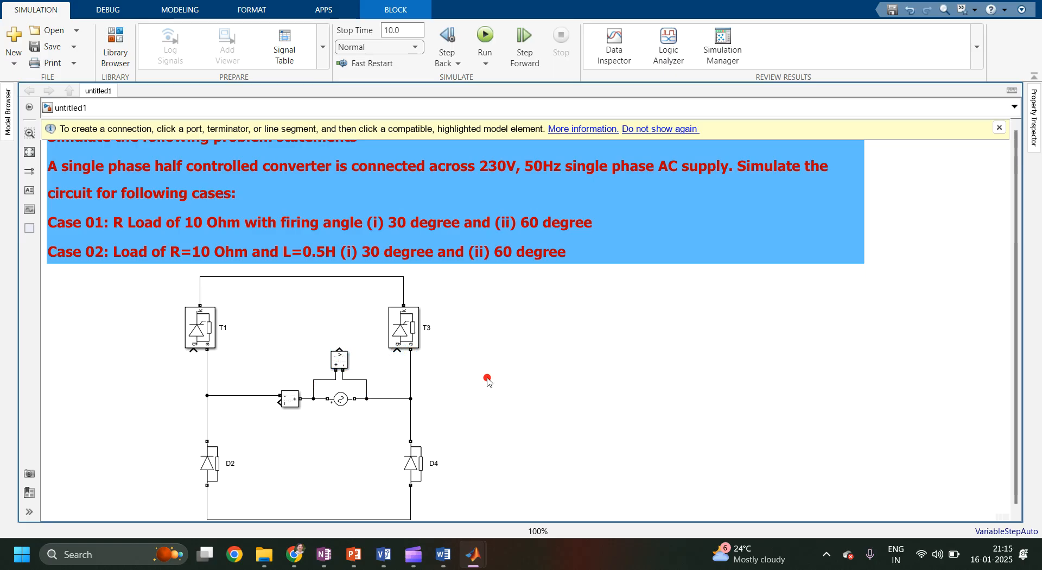
Insert a Goto block below the Current Measurement block and rotate it to face left.
double_click(327, 459)
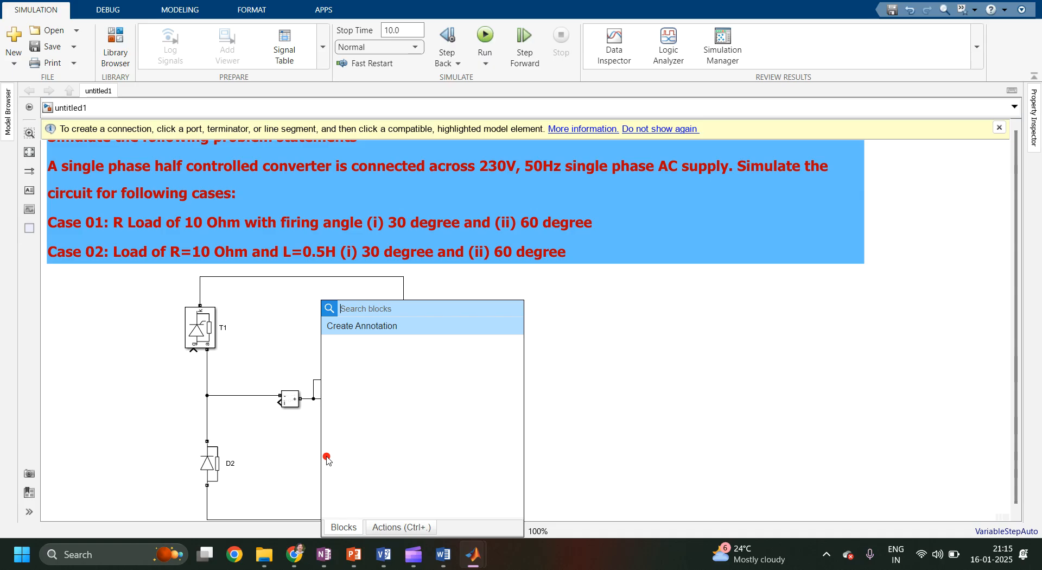
text(got)
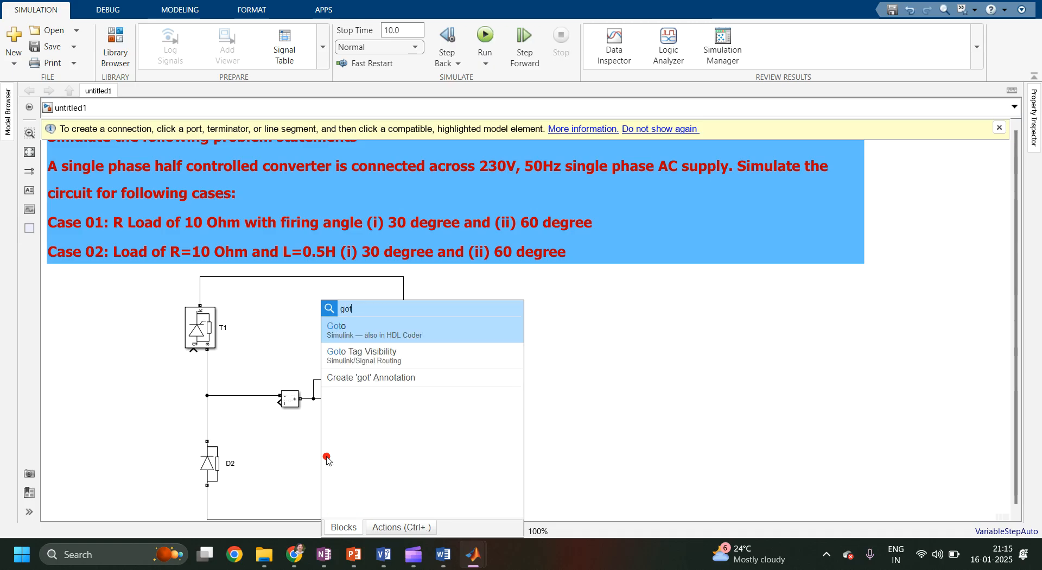
key(Return)
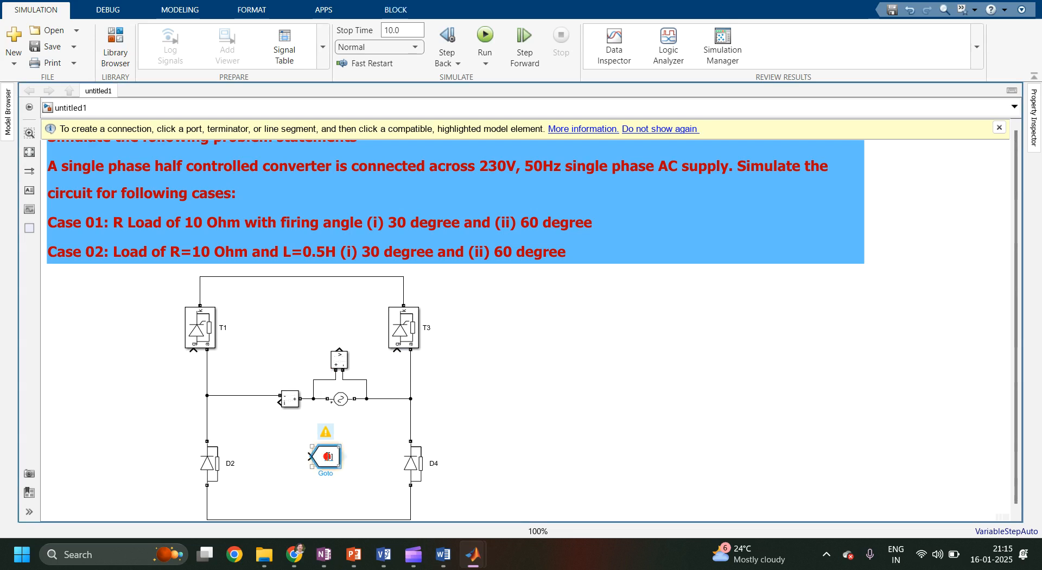
drag(327, 456, 277, 454)
key(ctrl+r)
key(ctrl+r)
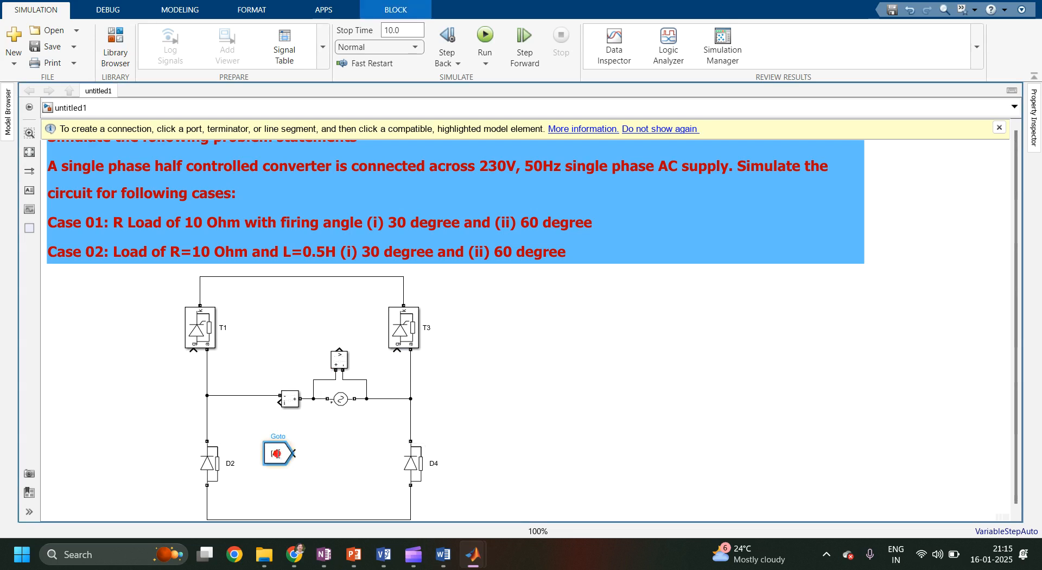
Connect the Goto block to the Current Measurement output and position it beside the measurement block.
drag(294, 453, 280, 402)
drag(275, 456, 243, 420)
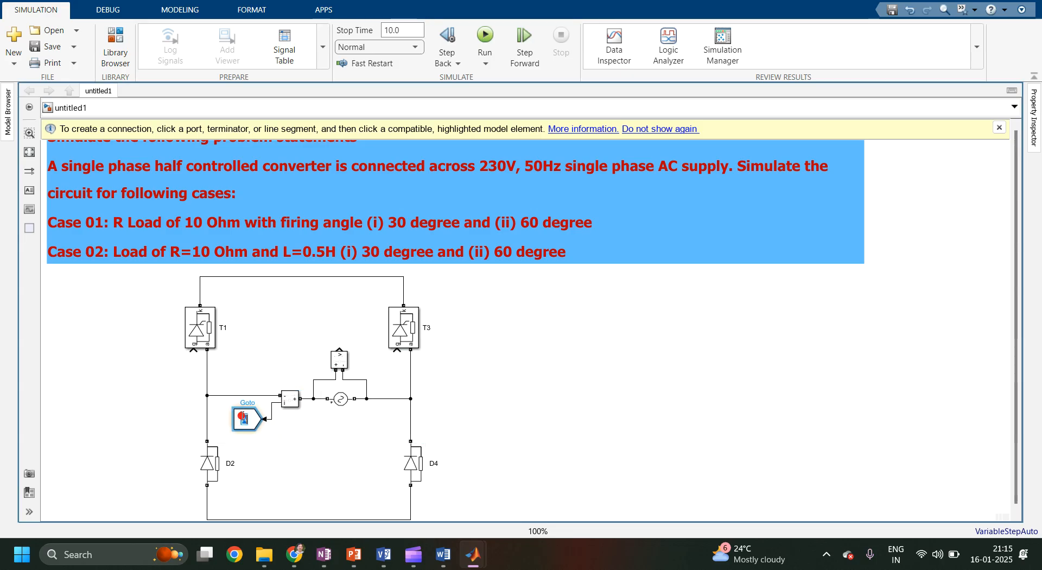
Set the Goto block's tag to Is with global tag visibility.
double_click(242, 419)
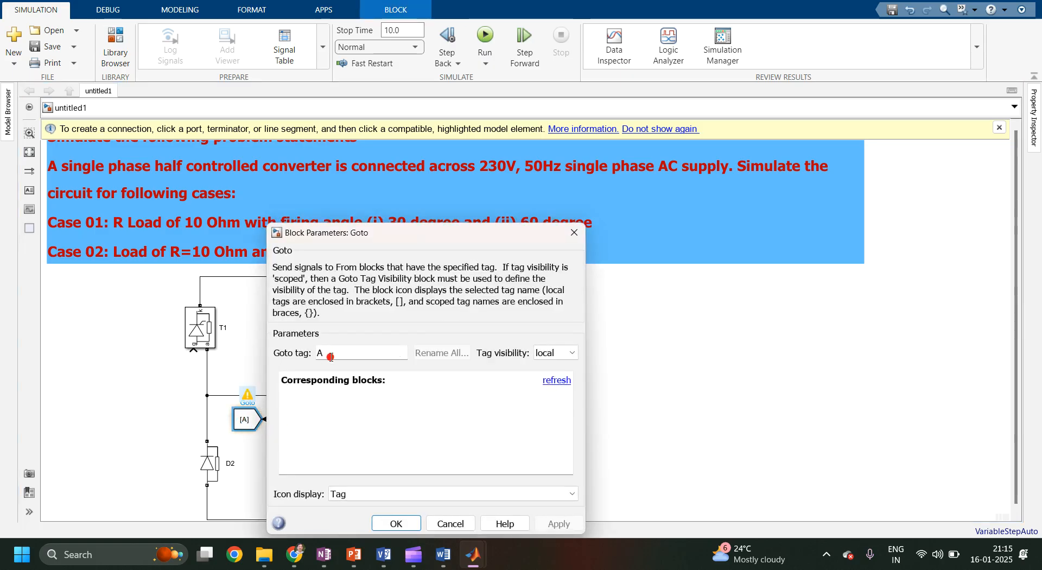
text(Is)
click(552, 353)
click(550, 390)
click(559, 529)
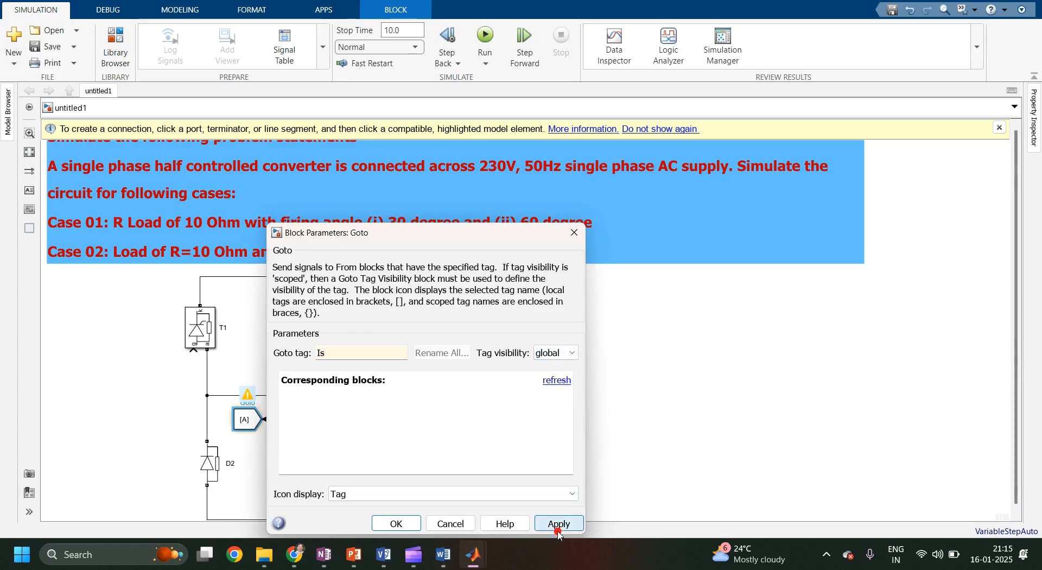
click(386, 523)
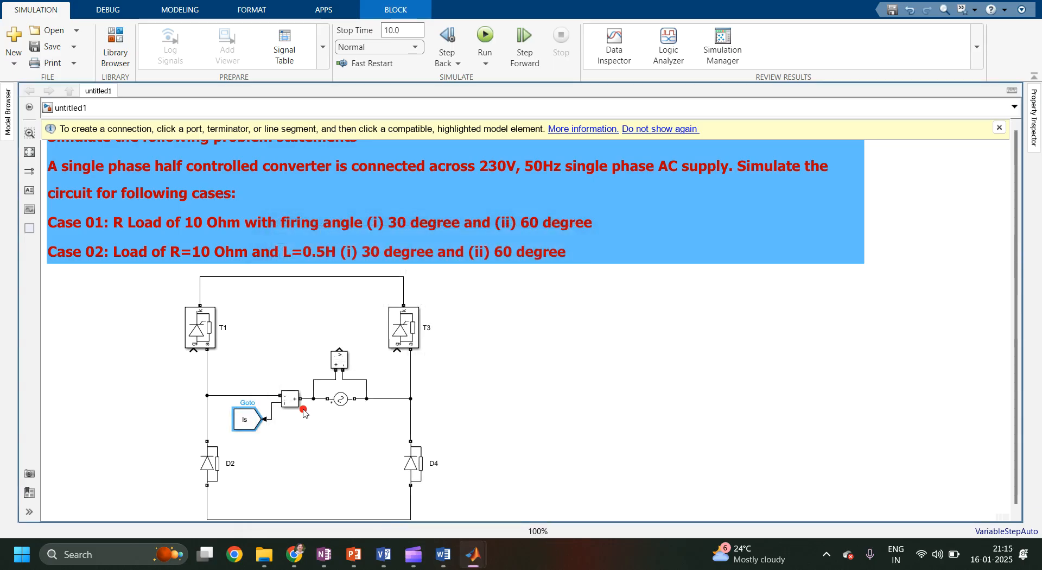
Copy the Is Goto block and connect the copy to the Voltage Measurement output above the source.
click(253, 422)
mouse_move(253, 422)
mouse_down()
mouse_move(306, 326)
mouse_move(340, 352)
mouse_up()
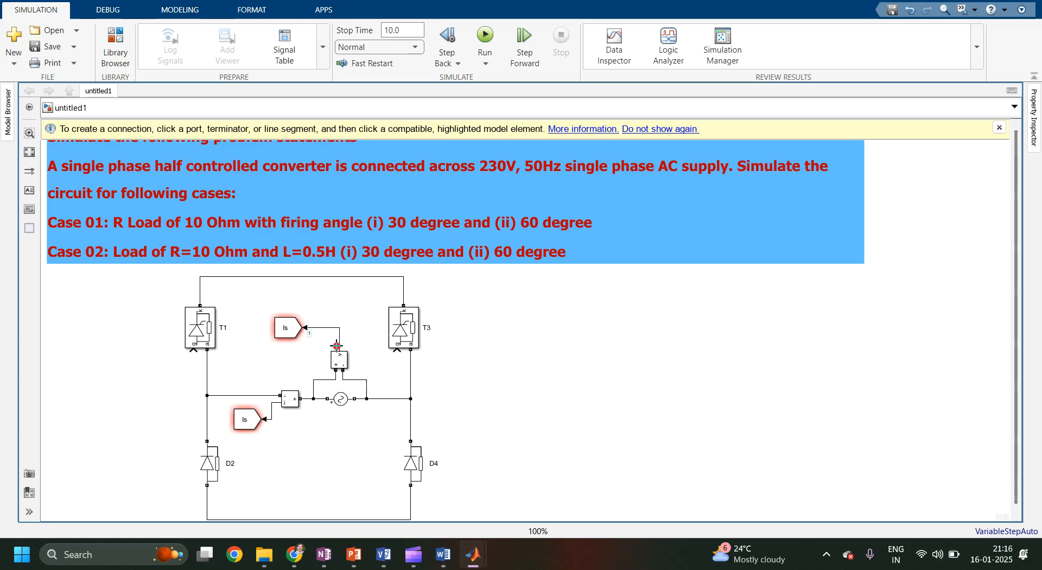
Rename the copied Goto block's tag to Vs and shift the block slightly right.
double_click(293, 332)
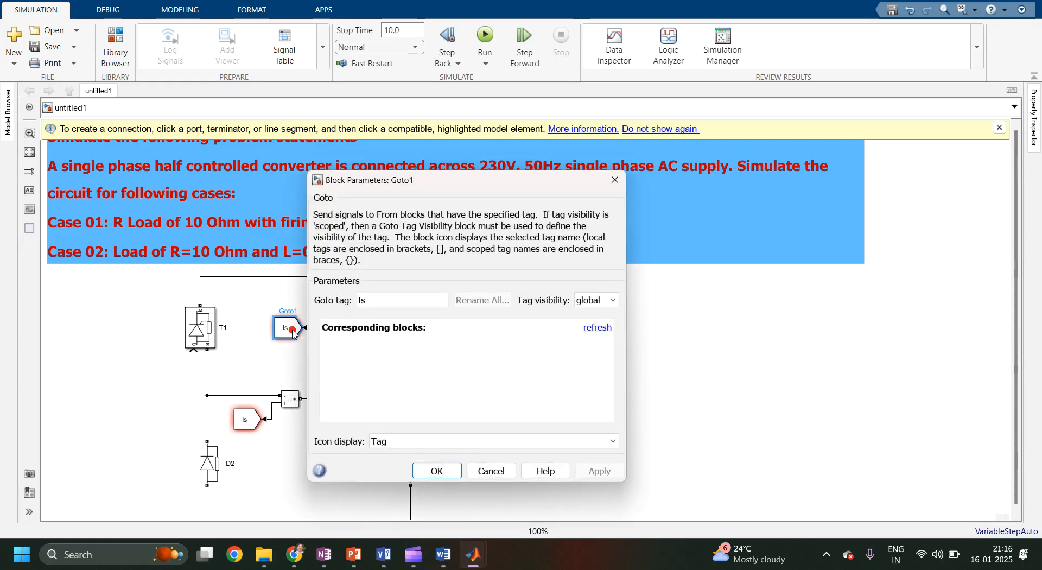
double_click(378, 302)
text(Vs)
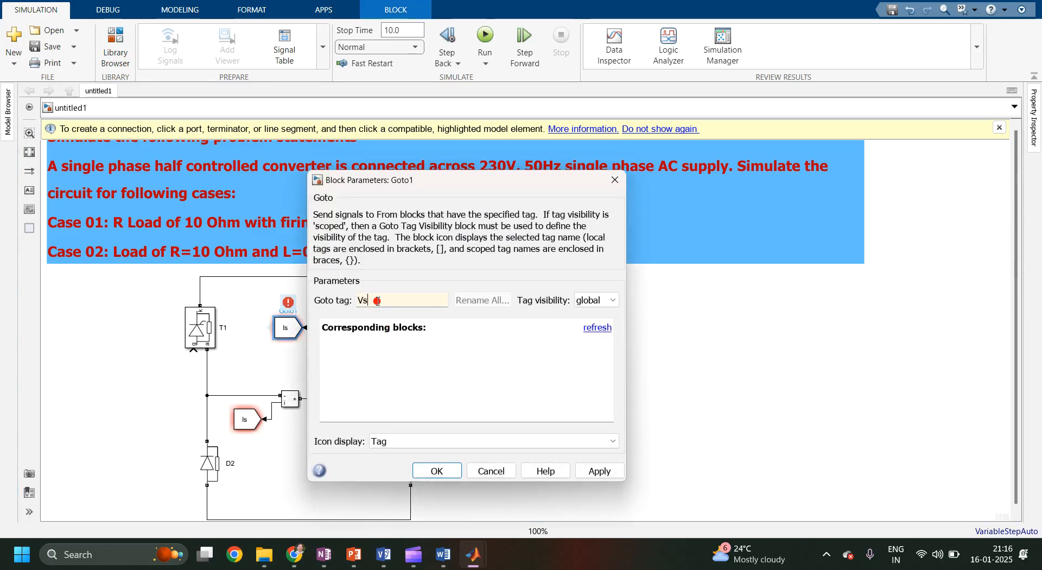
click(600, 471)
click(438, 470)
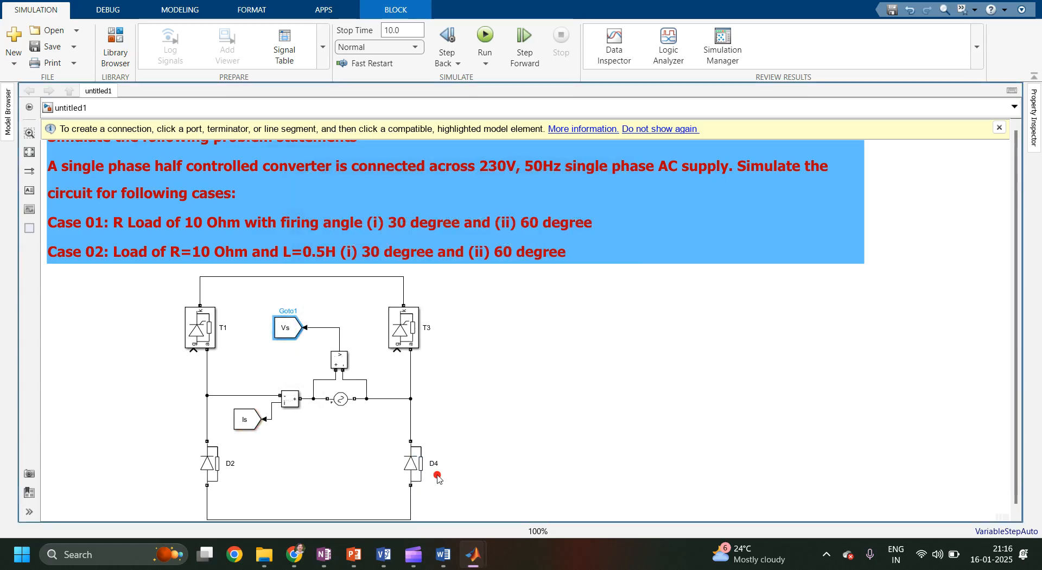
click(286, 328)
drag(286, 328, 307, 328)
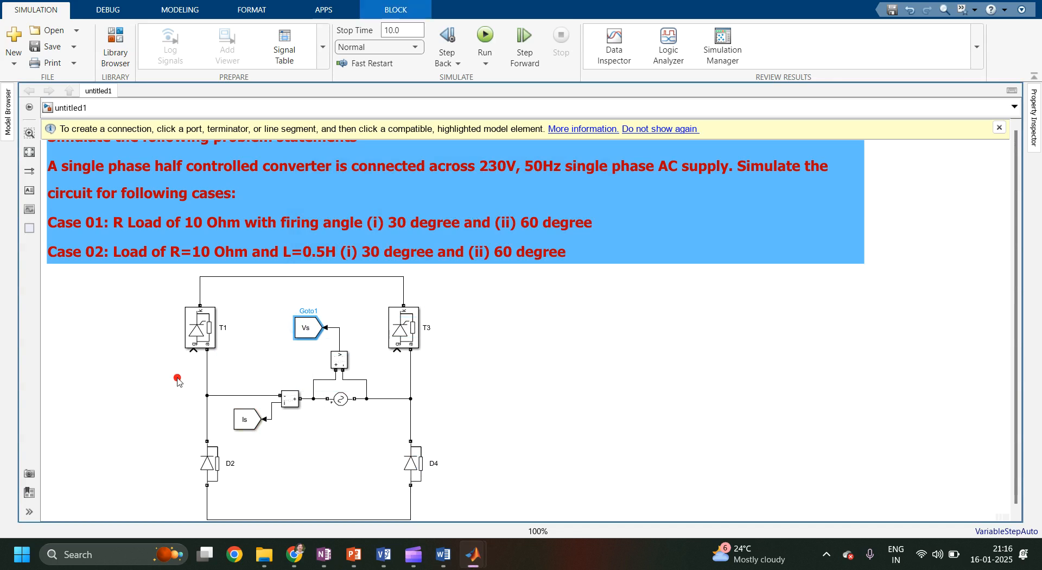
Add a From block to the left of thyristor T1.
double_click(146, 405)
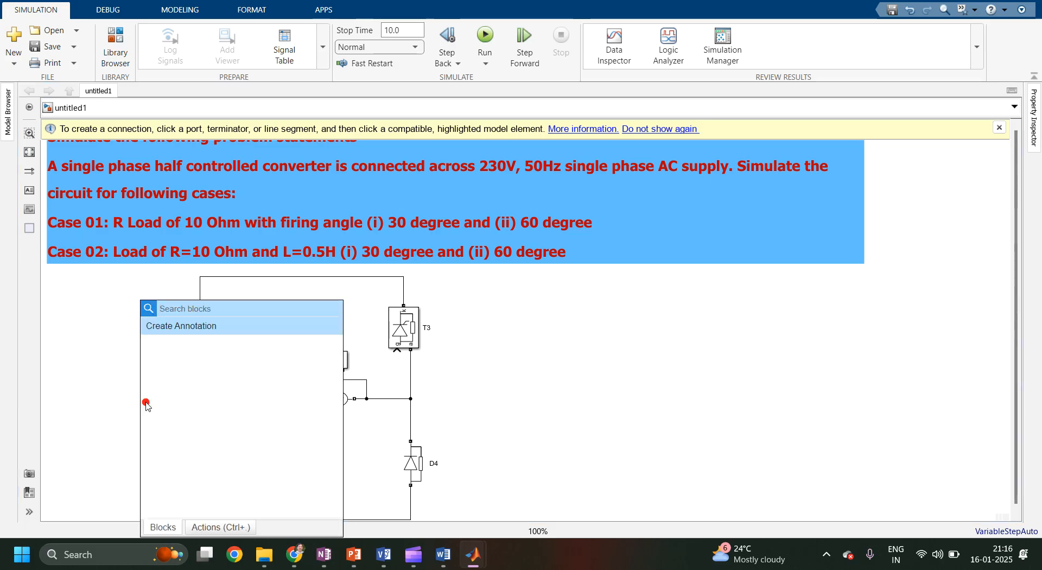
text(got)
key(BackSpace)
key(BackSpace)
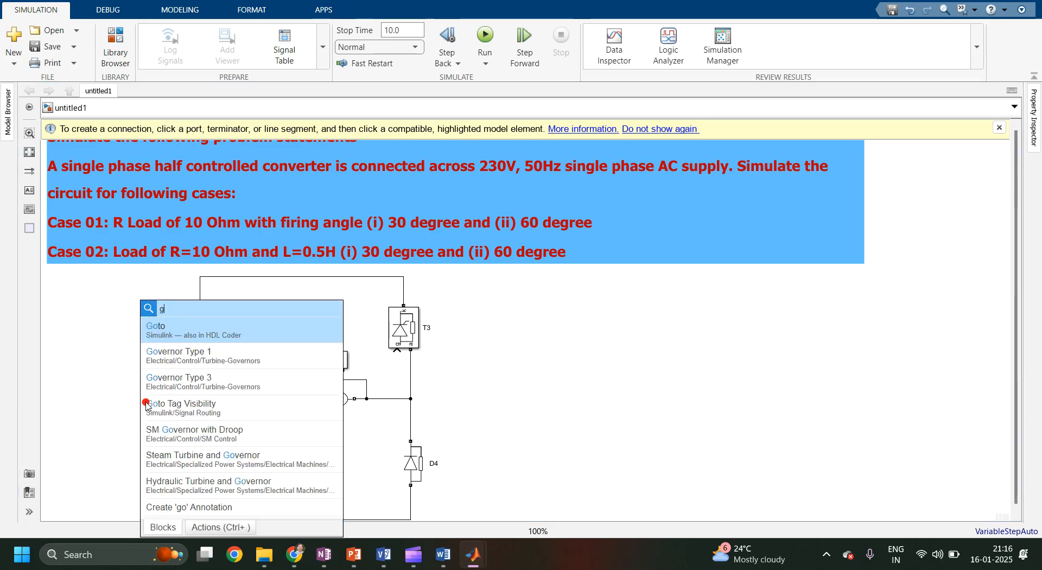
key(BackSpace)
text(from)
key(Return)
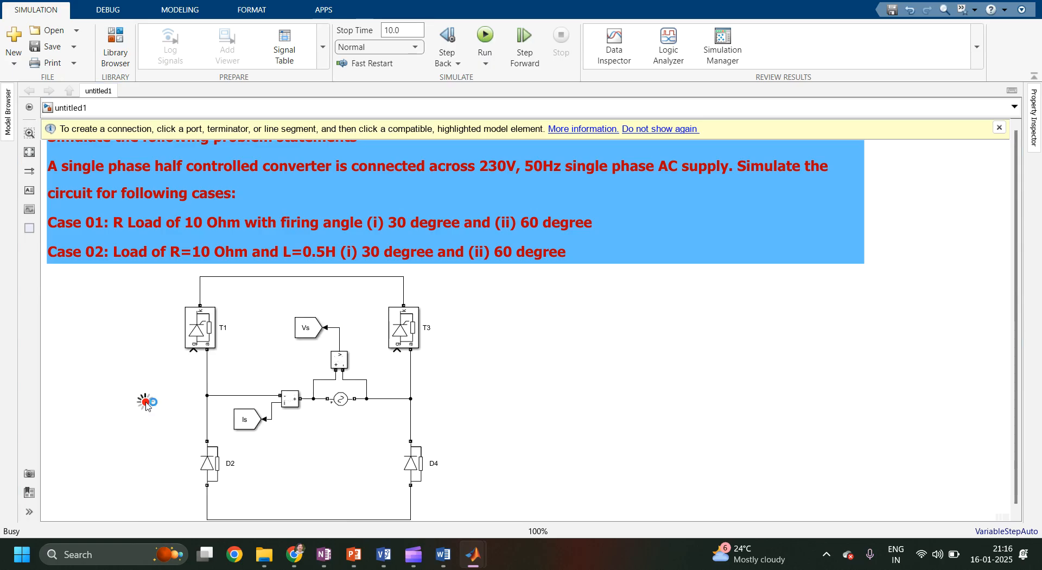
drag(163, 402, 187, 358)
click(144, 405)
drag(146, 407, 154, 371)
Set the From block's tag to G1.
double_click(154, 370)
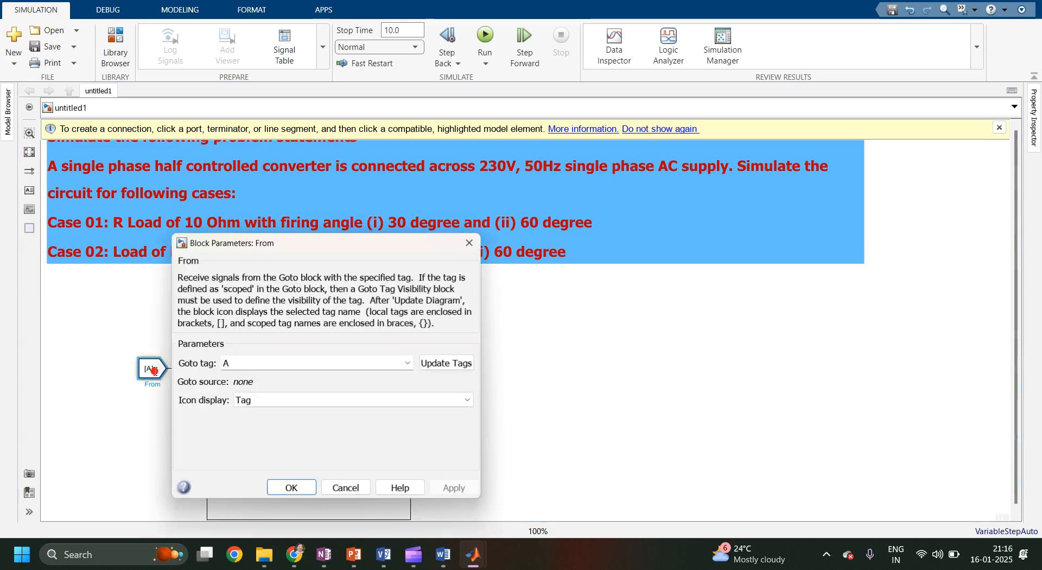
double_click(227, 362)
text(G1)
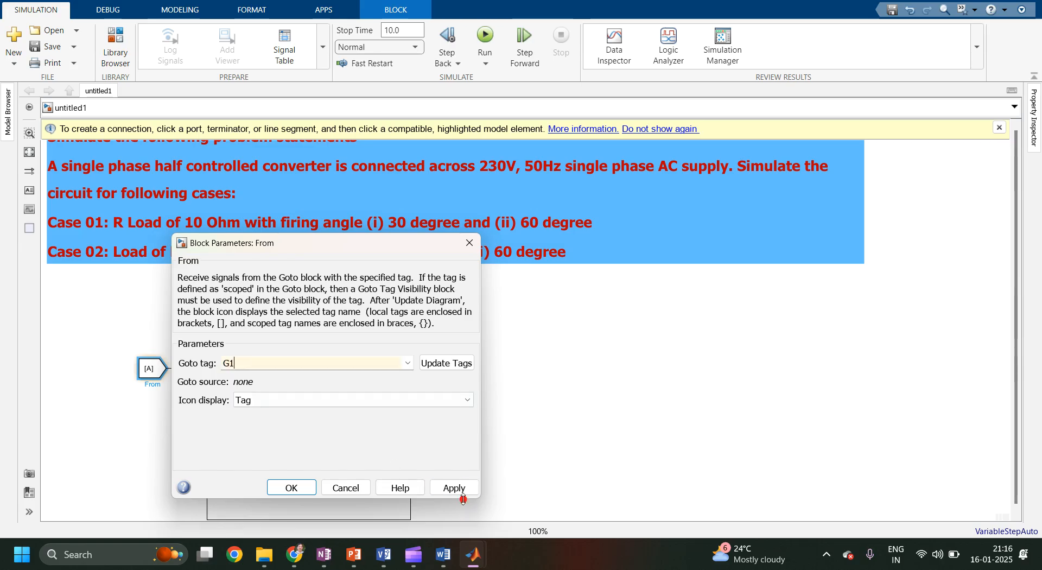
click(456, 488)
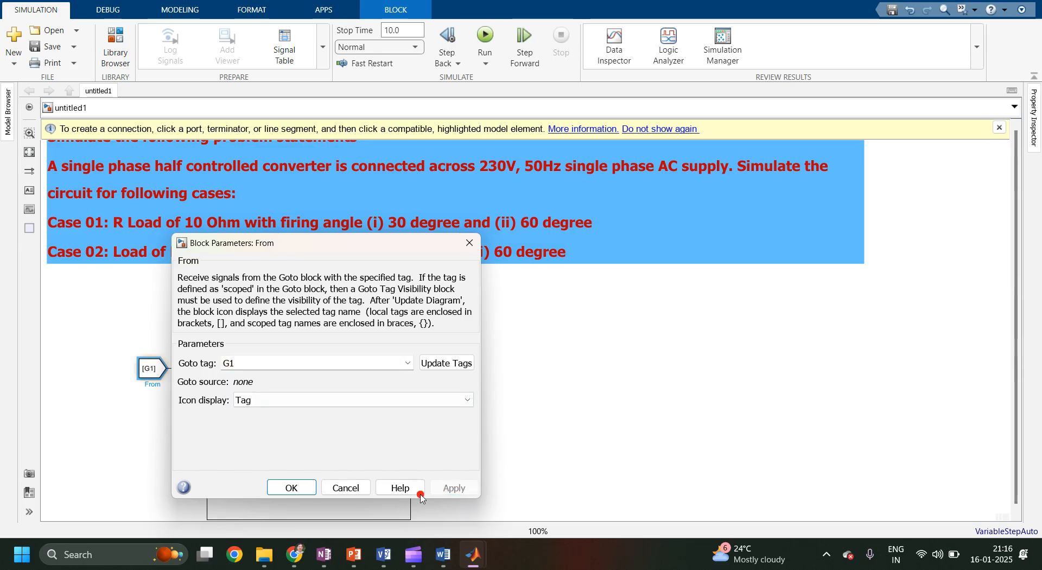
click(432, 365)
click(299, 491)
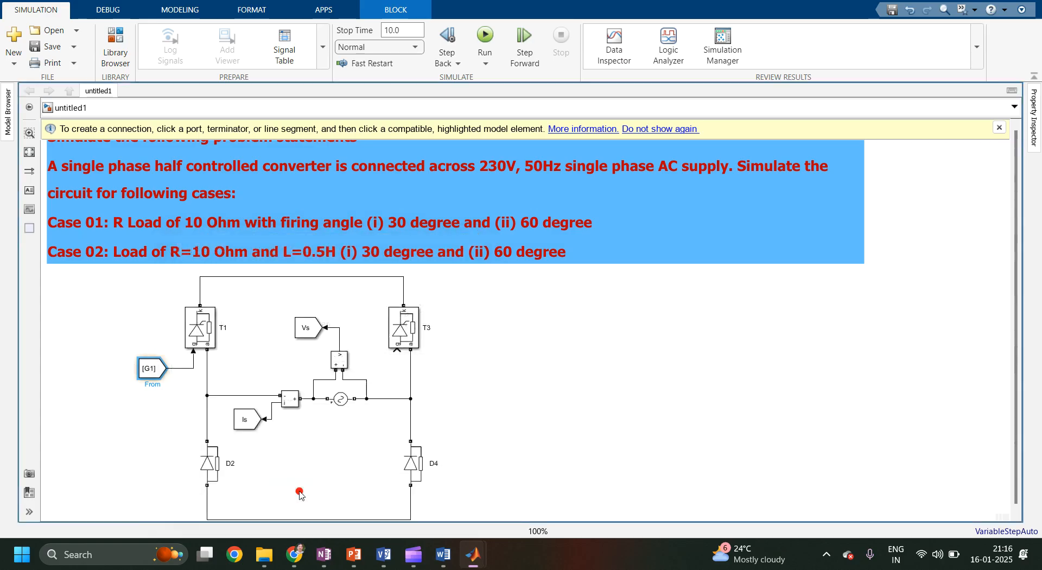
Copy the G1 From block next to thyristor T3 and set the copy's tag to G2.
drag(152, 368, 381, 371)
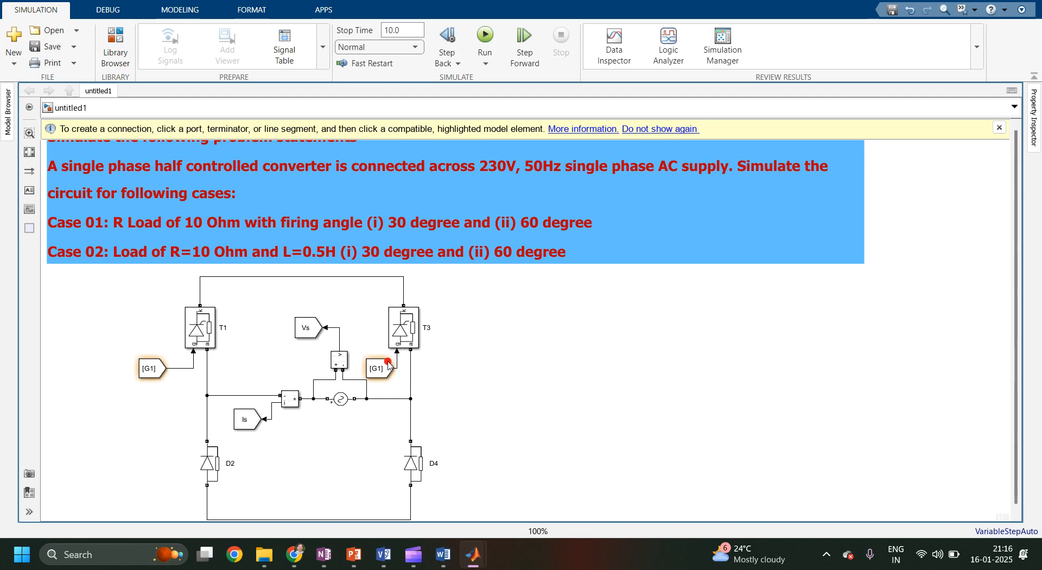
double_click(379, 368)
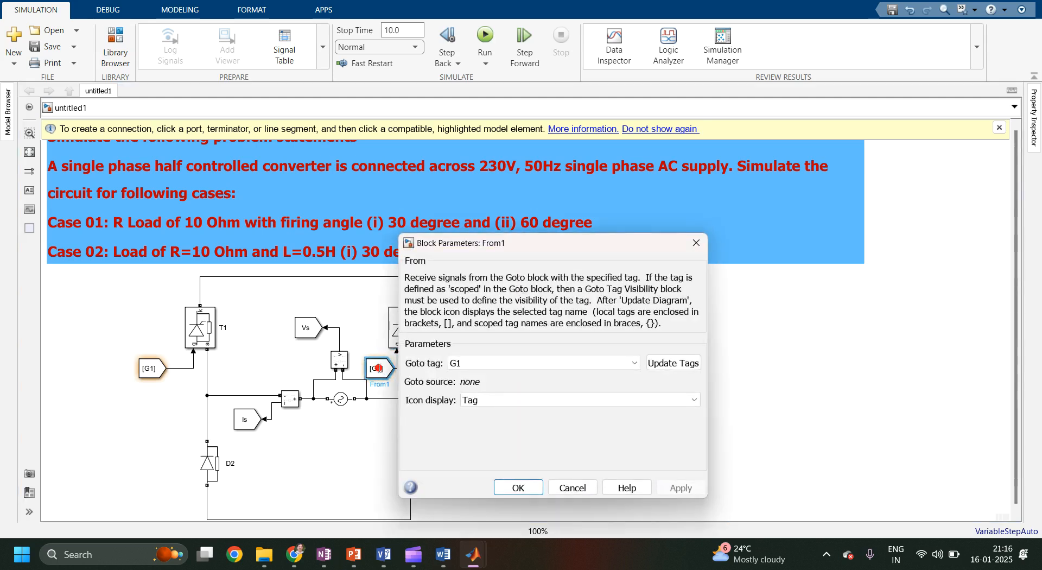
double_click(469, 362)
key(BackSpace)
text(2)
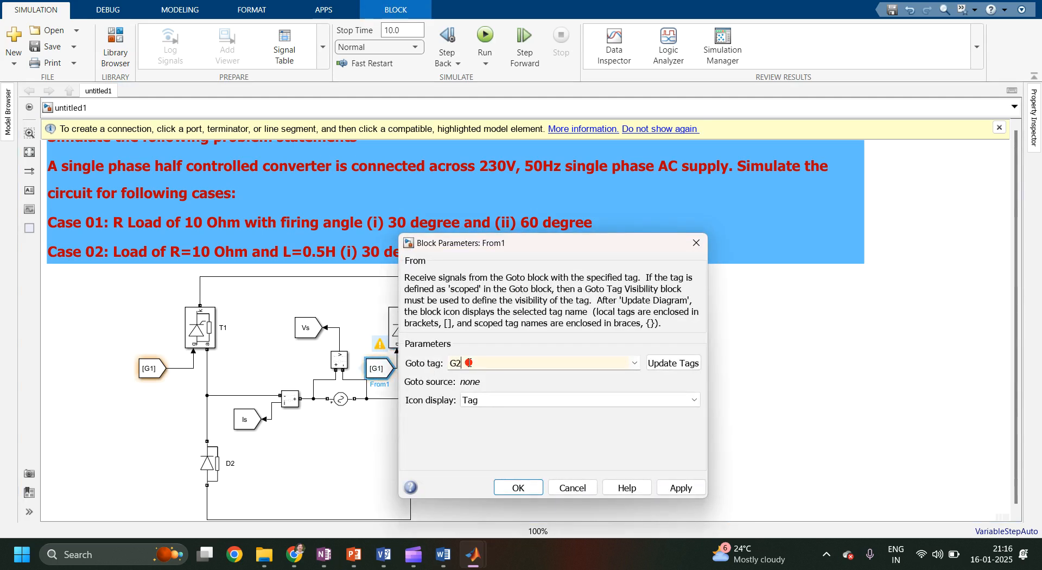
click(680, 489)
click(519, 487)
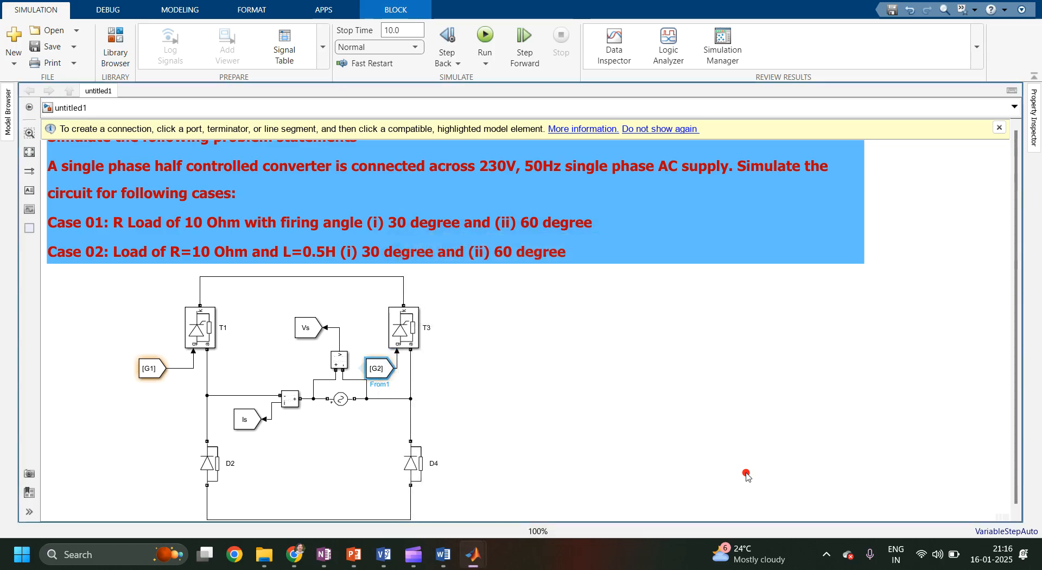
Rotate the G2 From block to face upward and attach it to T3's gate.
key(ctrl+r)
key(ctrl+r)
key(ctrl+r)
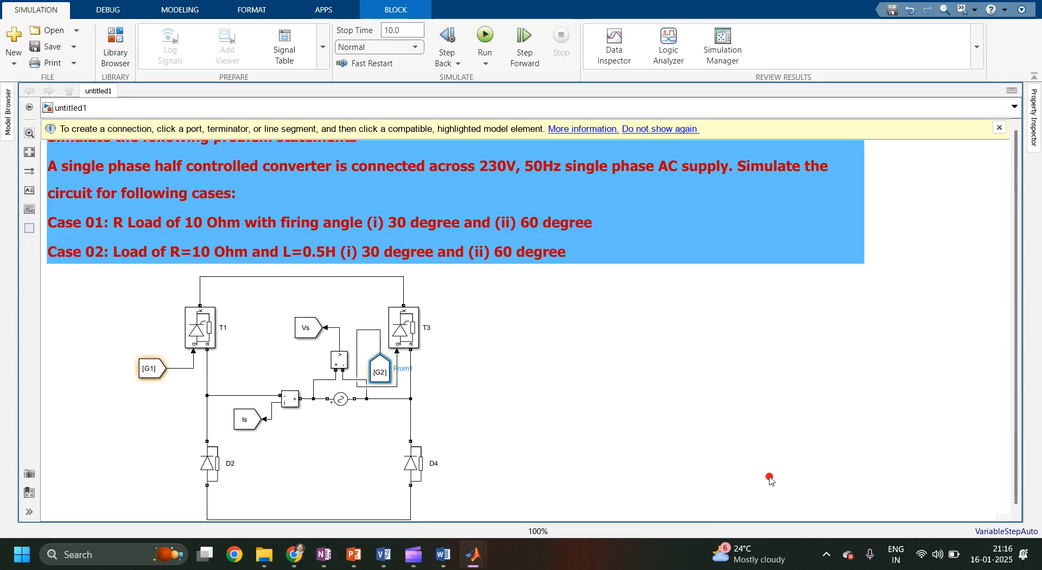
mouse_move(387, 380)
mouse_down()
mouse_move(410, 385)
mouse_move(399, 388)
mouse_up()
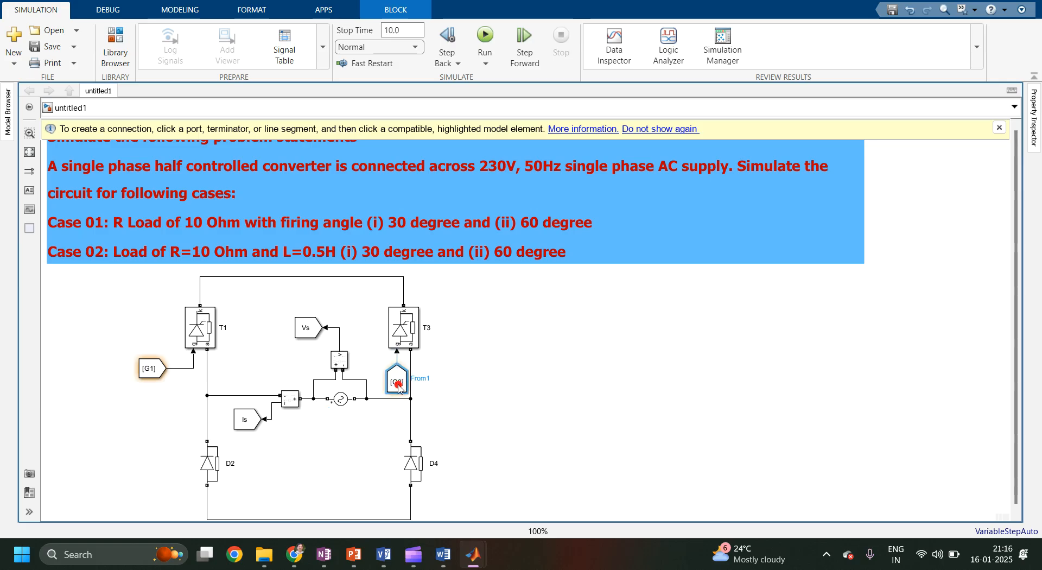
Rotate the G1 From block to face upward and attach it to T1's gate.
click(140, 374)
key(ctrl+r)
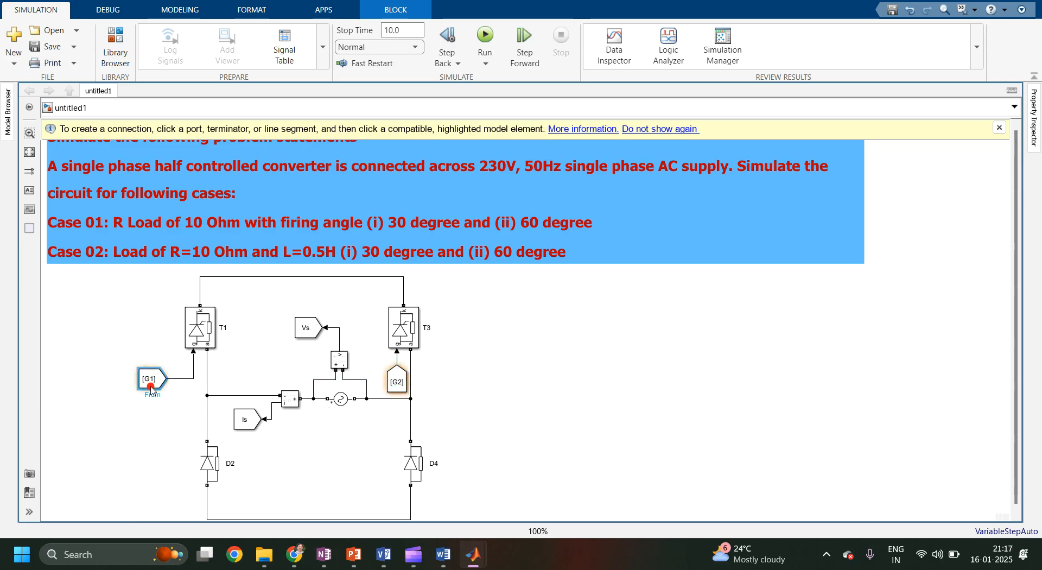
key(ctrl+r)
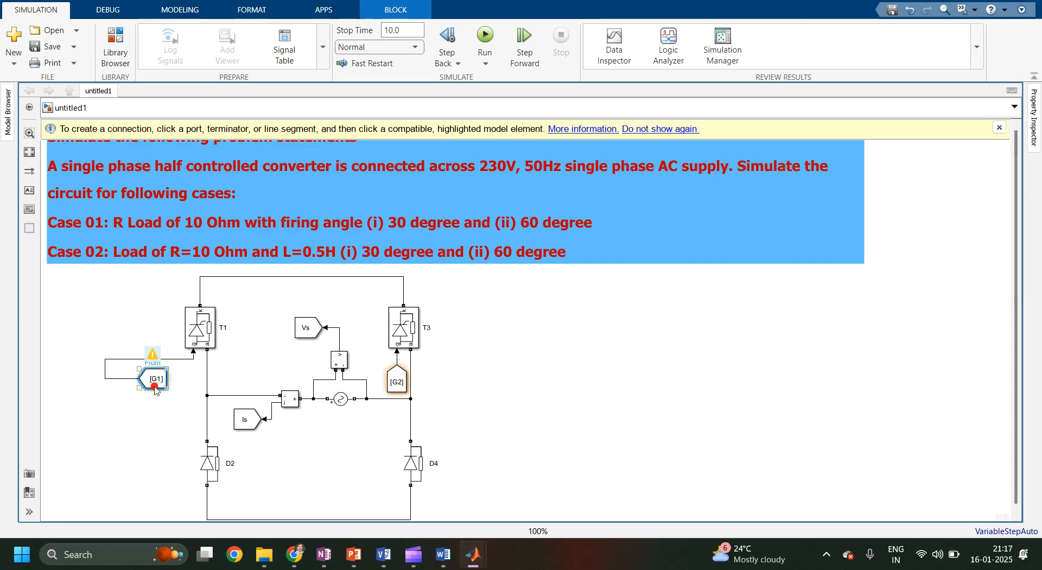
key(ctrl+r)
drag(156, 389, 195, 385)
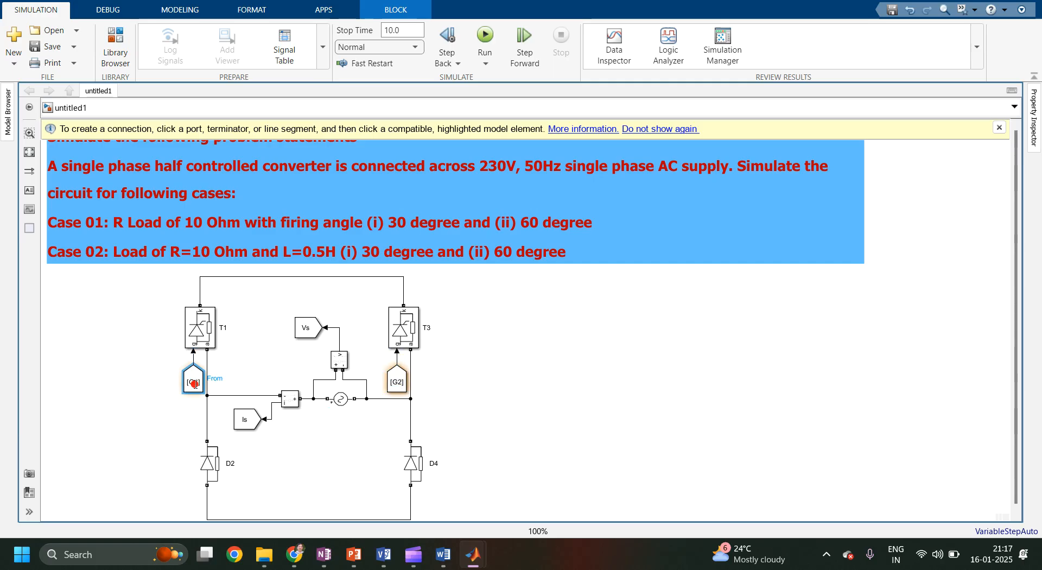
click(552, 390)
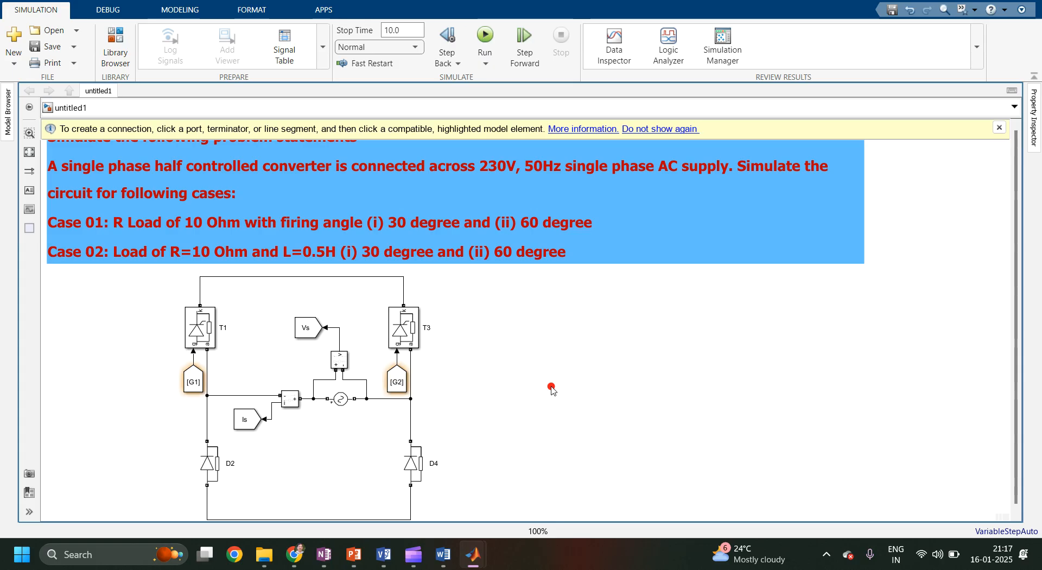
Add a Series RLC Branch block to the right of the bridge and rotate it vertical.
double_click(552, 390)
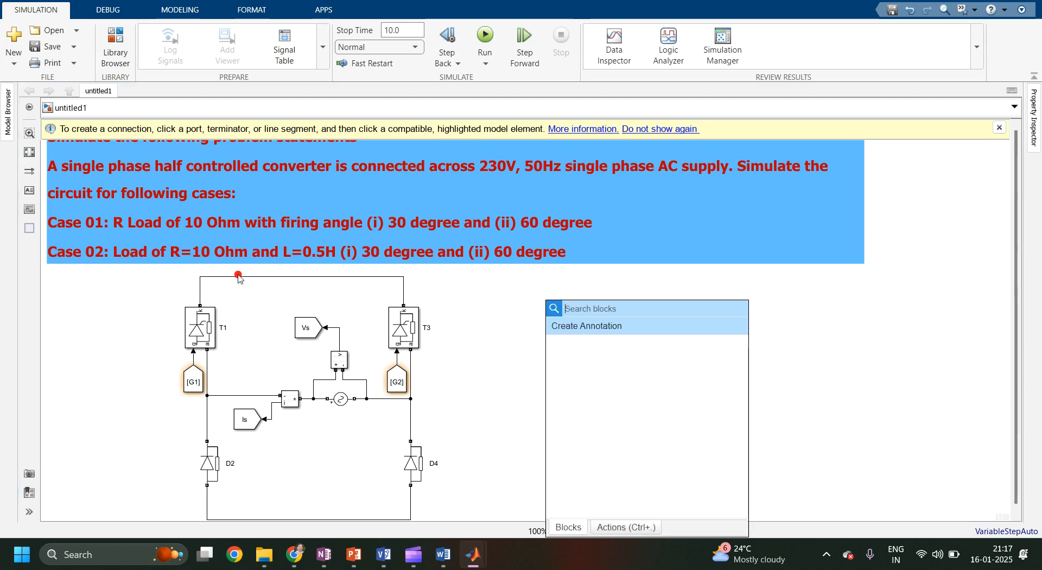
text(series)
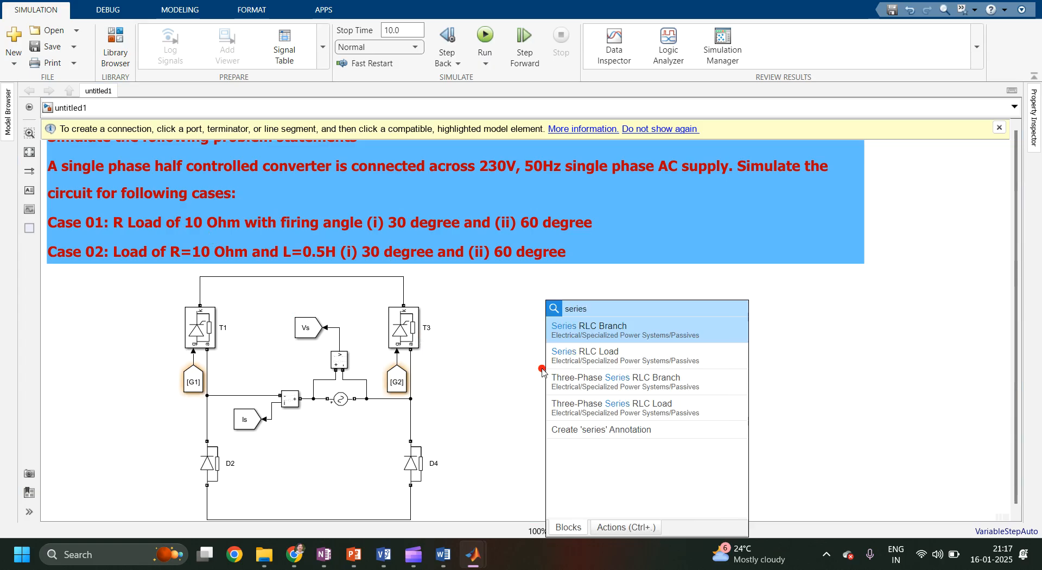
click(604, 337)
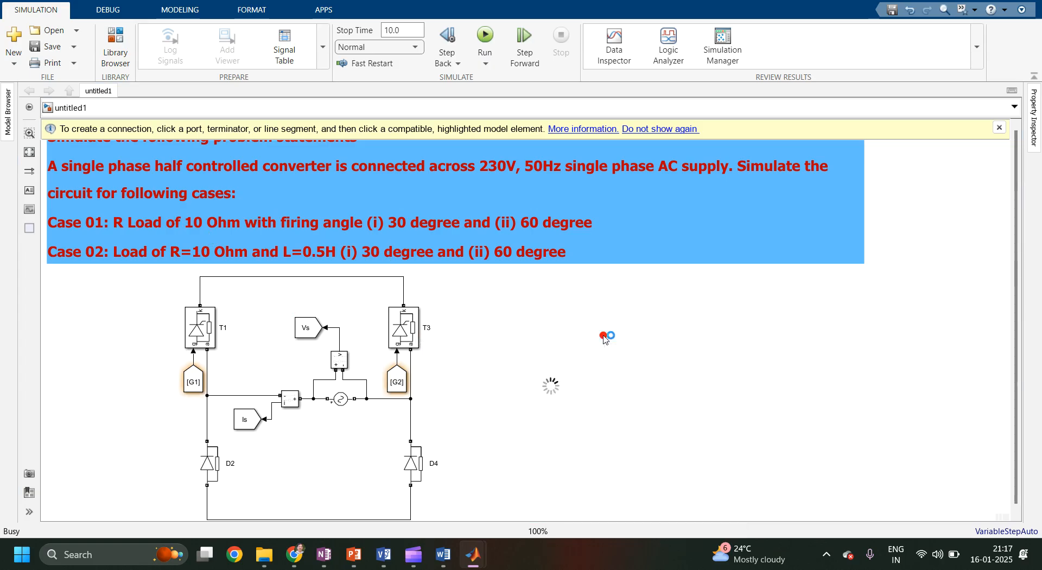
drag(569, 395, 656, 394)
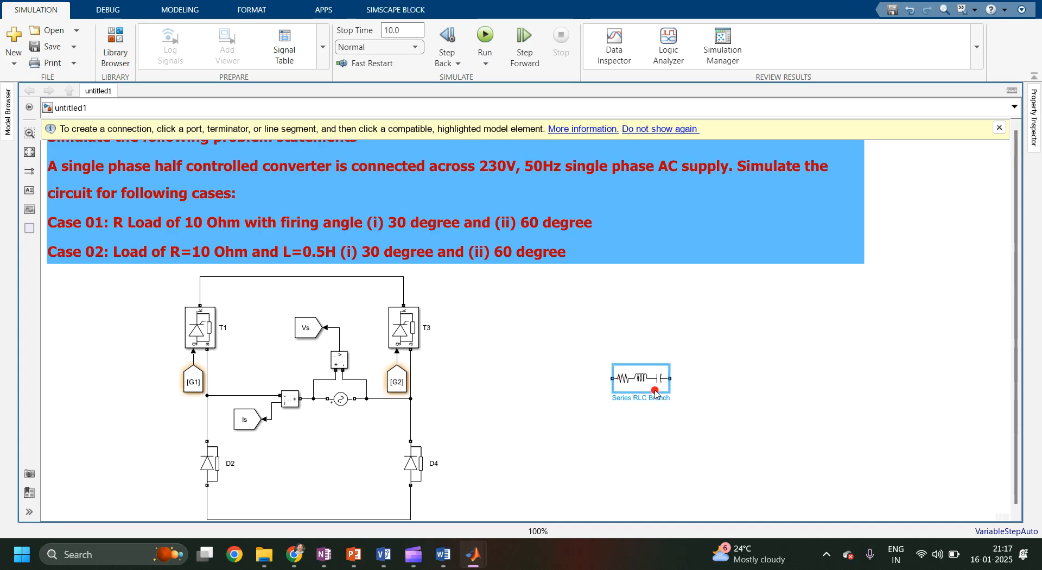
key(ctrl+r)
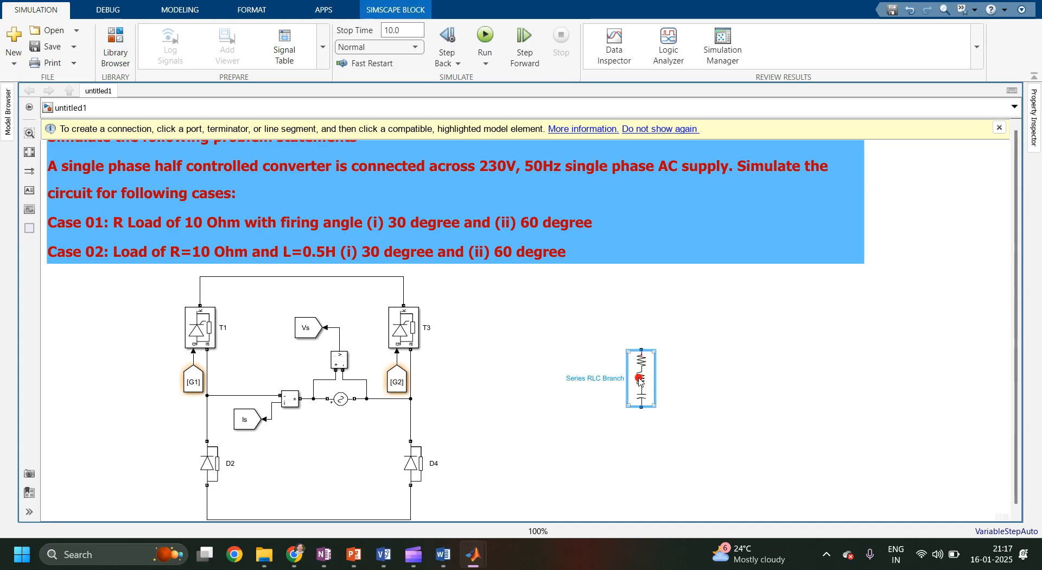
Configure the Series RLC Branch as an R branch of 10 Ohms and nudge it into place.
double_click(640, 381)
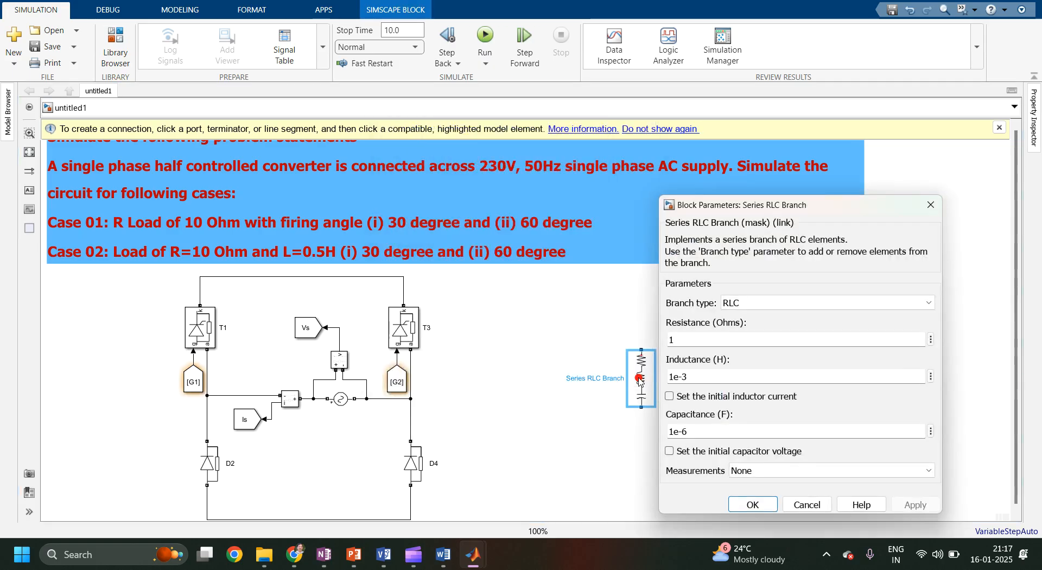
click(750, 305)
click(739, 327)
double_click(709, 337)
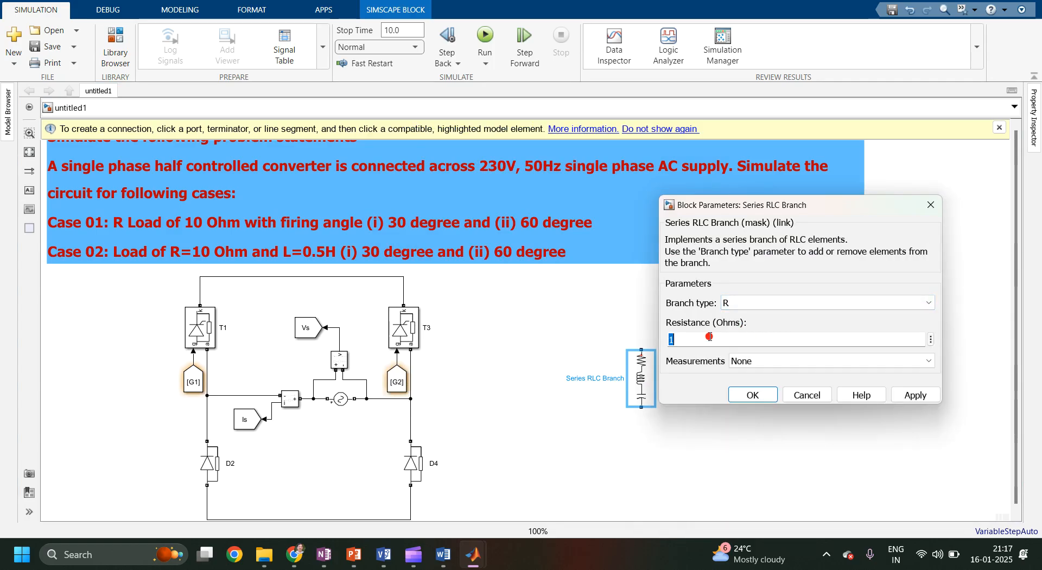
text(10)
click(922, 395)
click(751, 395)
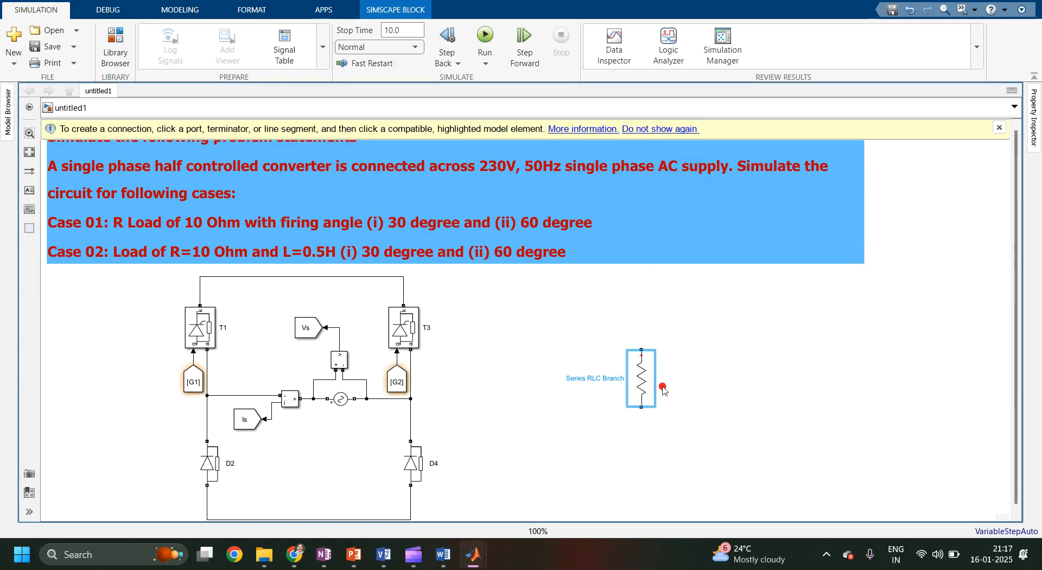
drag(647, 385, 638, 409)
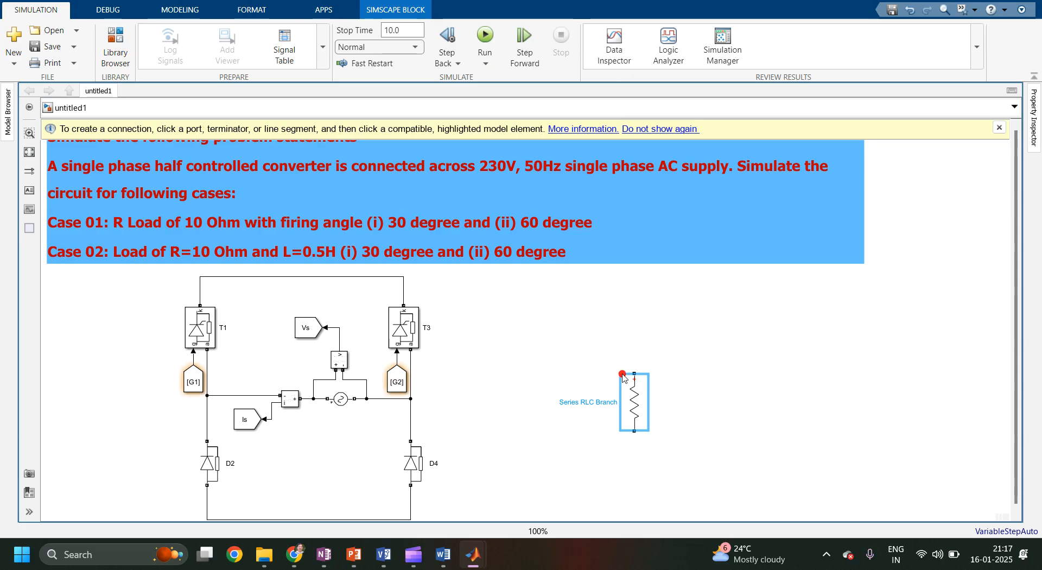
Add a Current Measurement block and wire it between the bridge's top rail and the load's upper terminal.
click(631, 383)
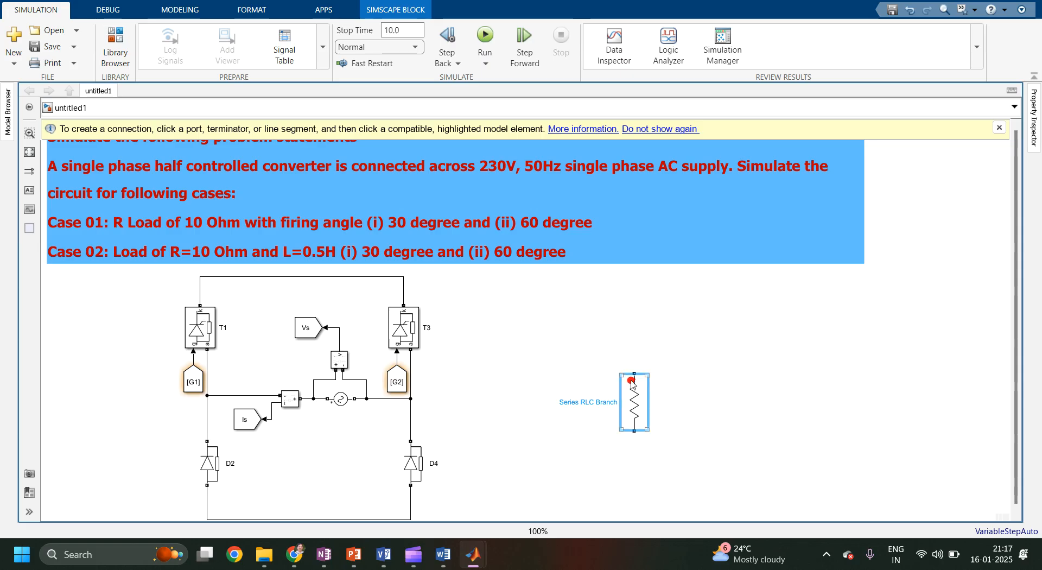
double_click(493, 307)
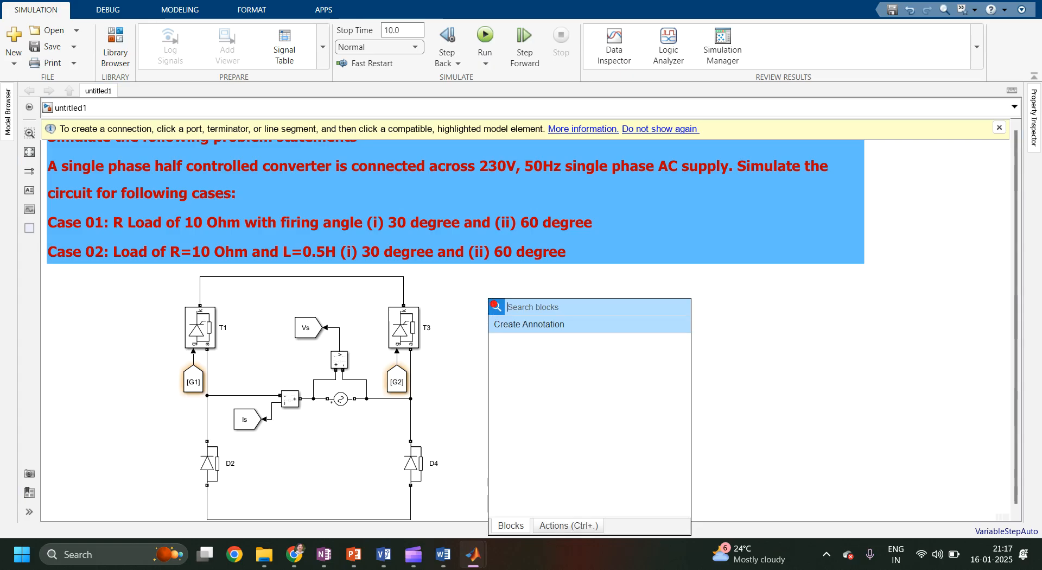
text(curren)
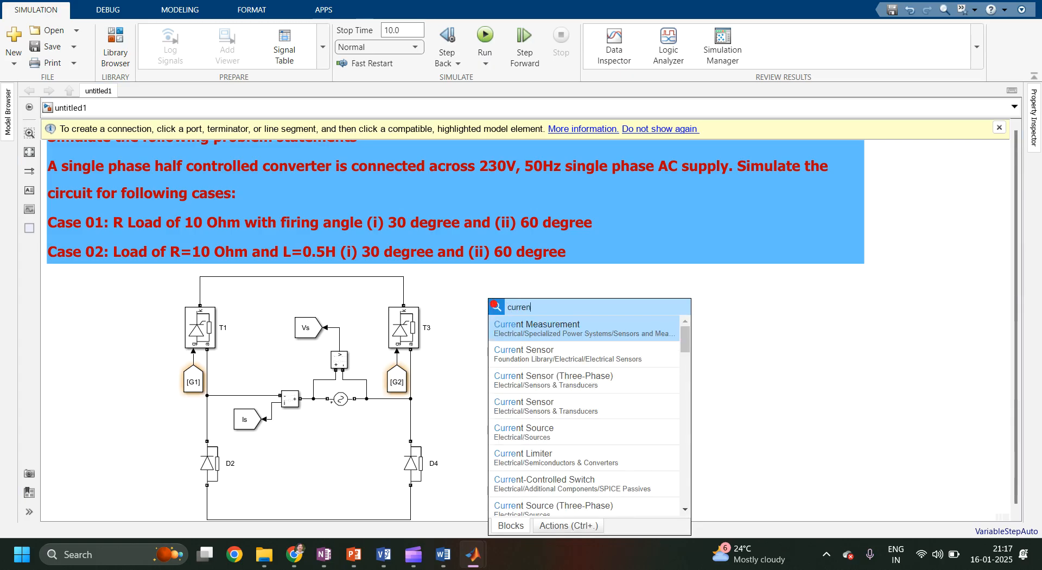
key(Return)
mouse_move(495, 309)
mouse_down()
mouse_move(499, 282)
mouse_move(404, 280)
mouse_move(416, 278)
mouse_up()
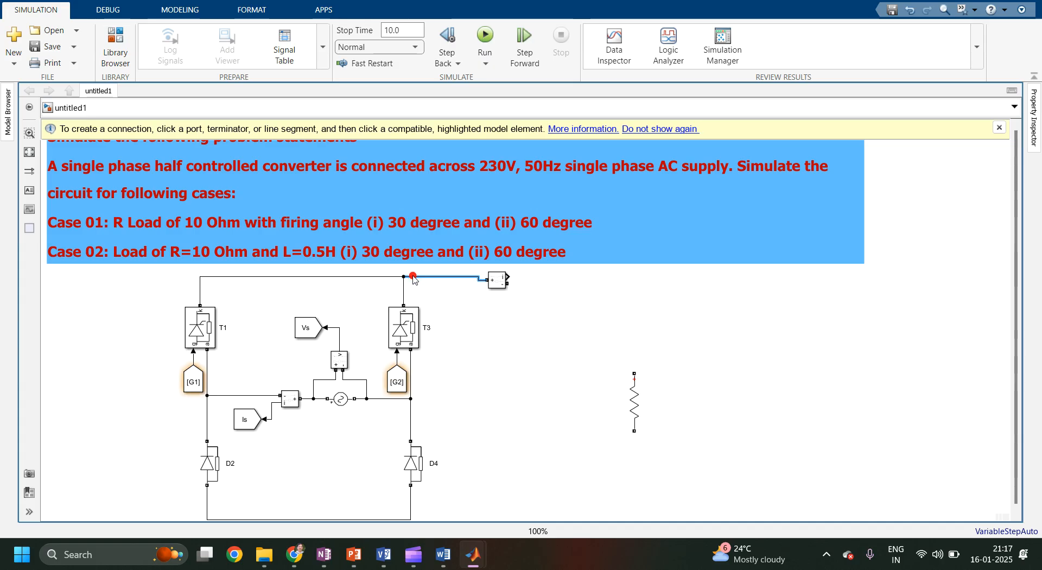
click(497, 281)
drag(498, 285, 632, 374)
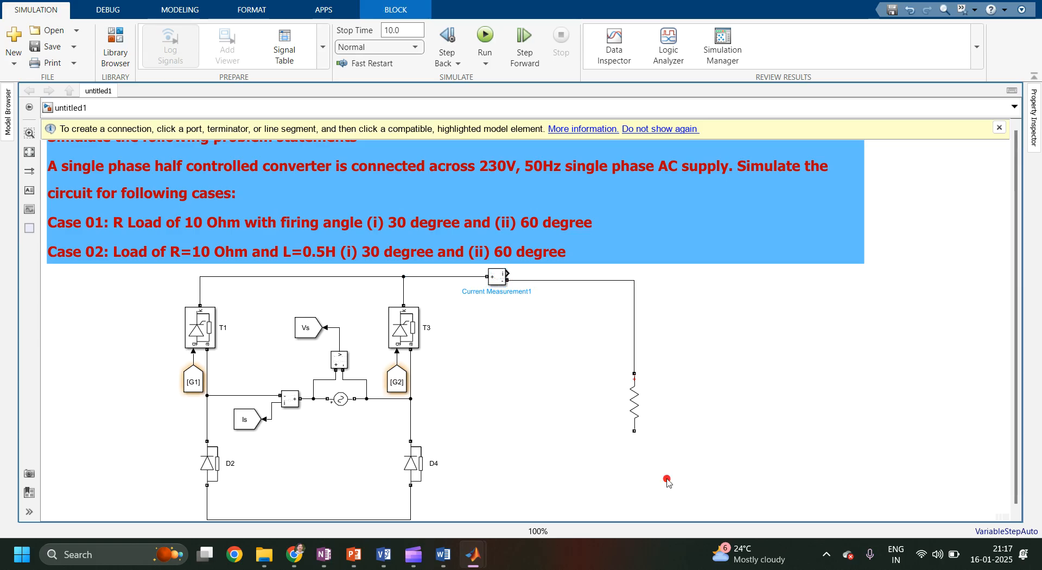
drag(111, 272, 793, 564)
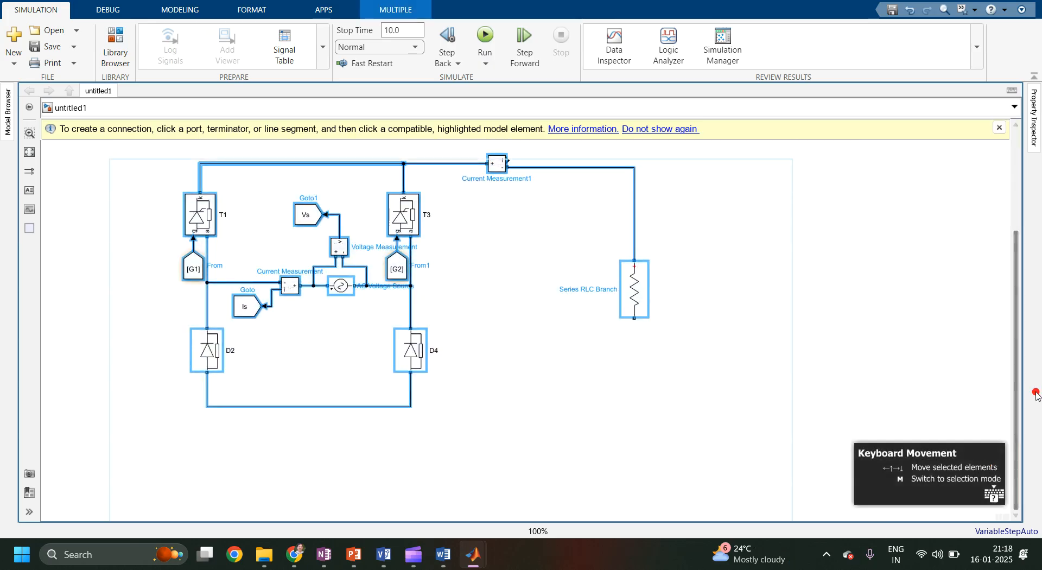
scroll(1016, 399, up, 2)
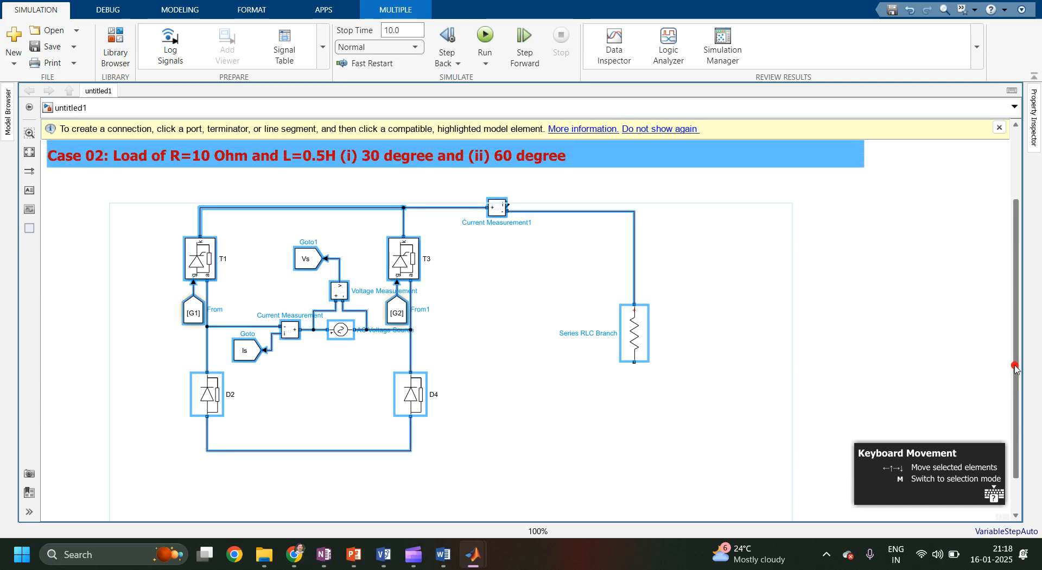
click(826, 301)
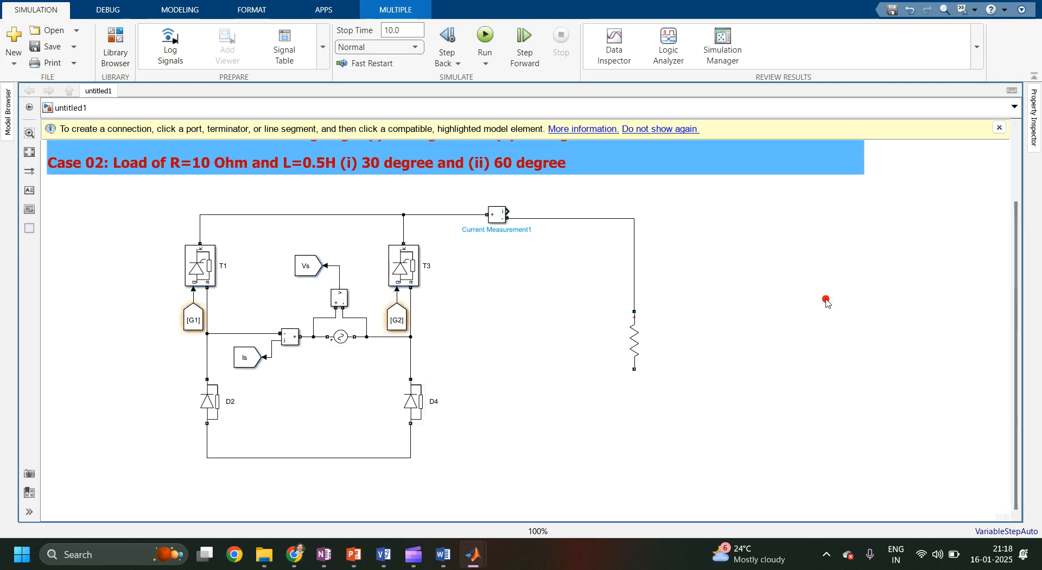
Add a Goto block at the current measurement output and set its tag to Io.
double_click(826, 302)
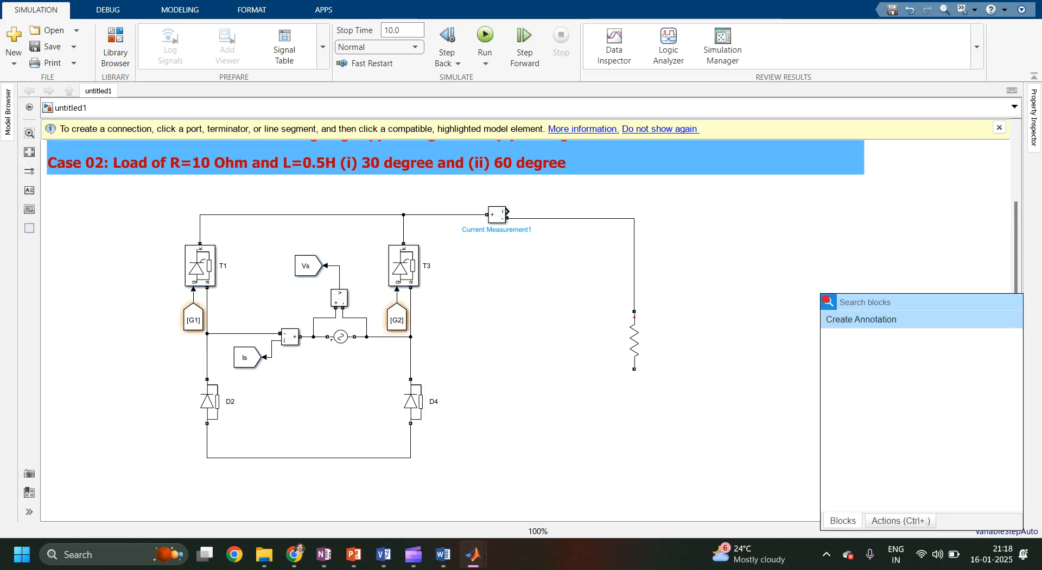
text(goto)
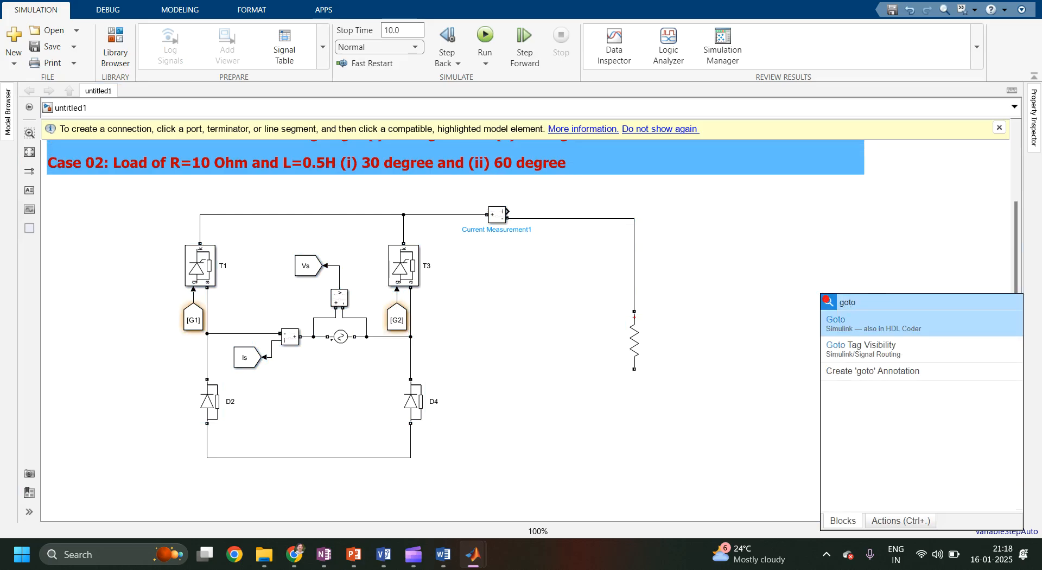
key(Return)
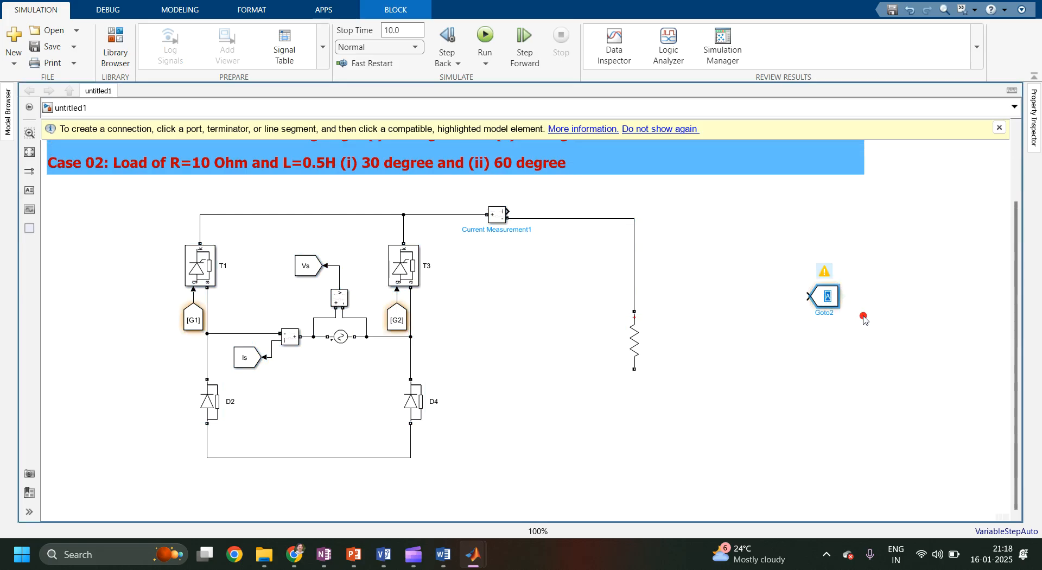
drag(827, 297, 509, 210)
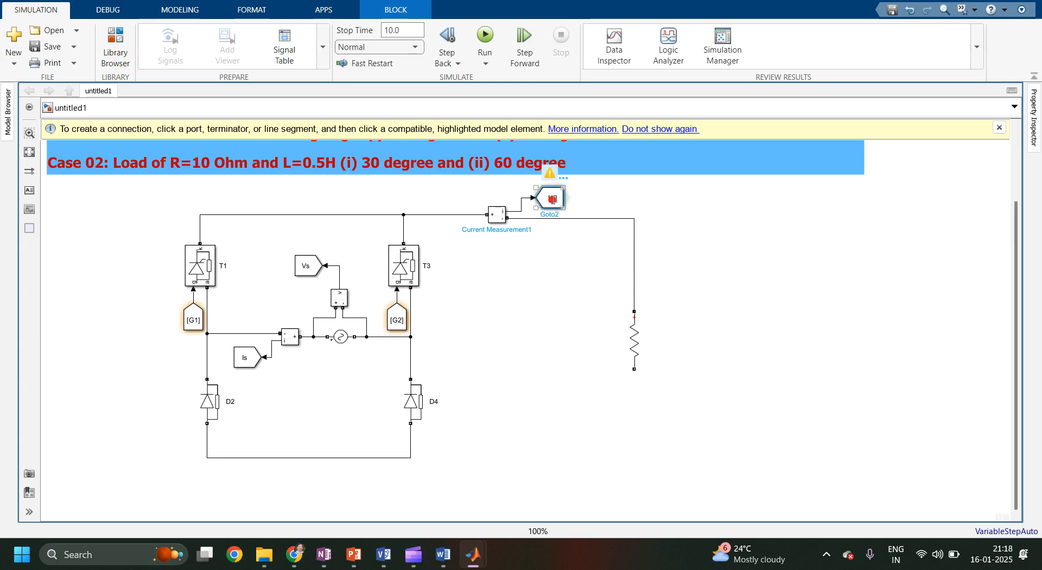
double_click(552, 198)
click(634, 164)
text(Io)
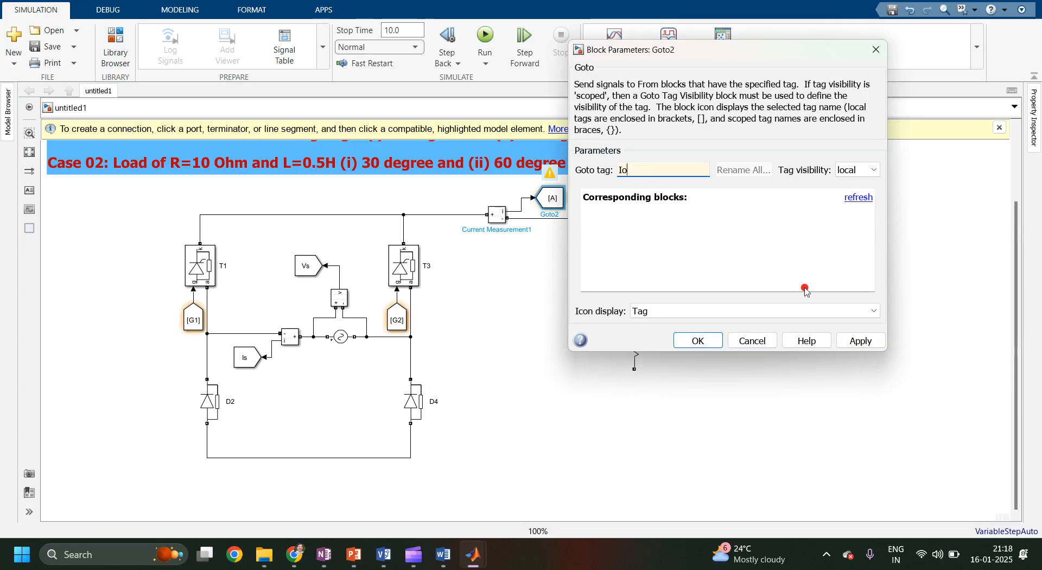
click(859, 340)
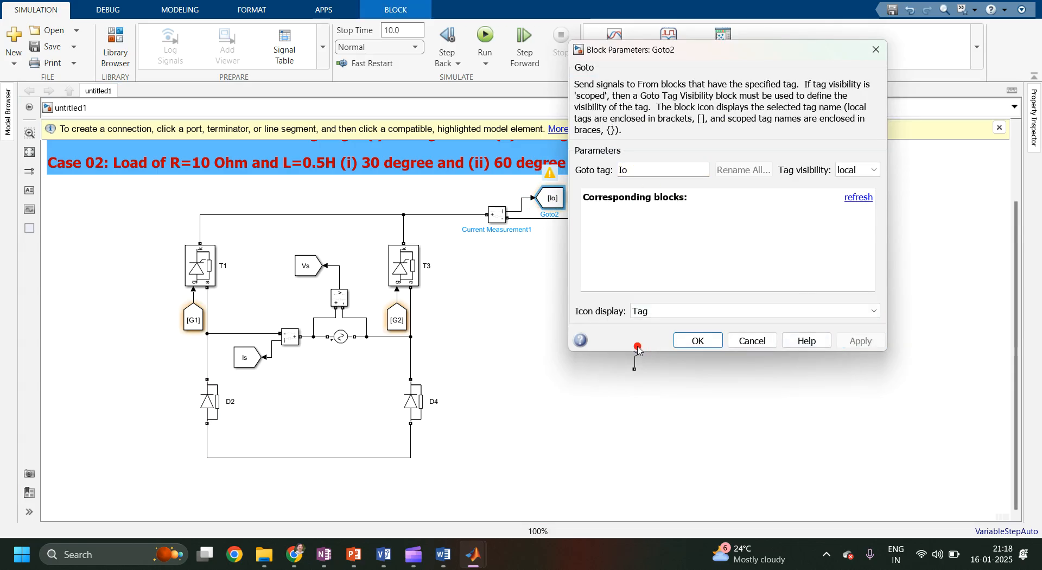
click(694, 340)
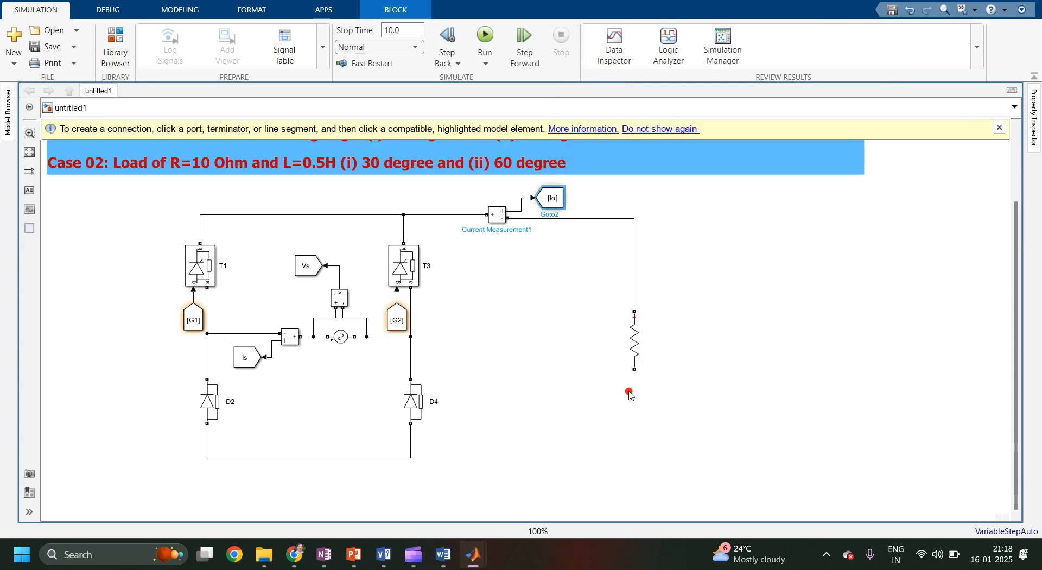
Wire the load's lower terminal to the bridge's bottom rail beneath D4.
drag(636, 374, 412, 459)
double_click(645, 332)
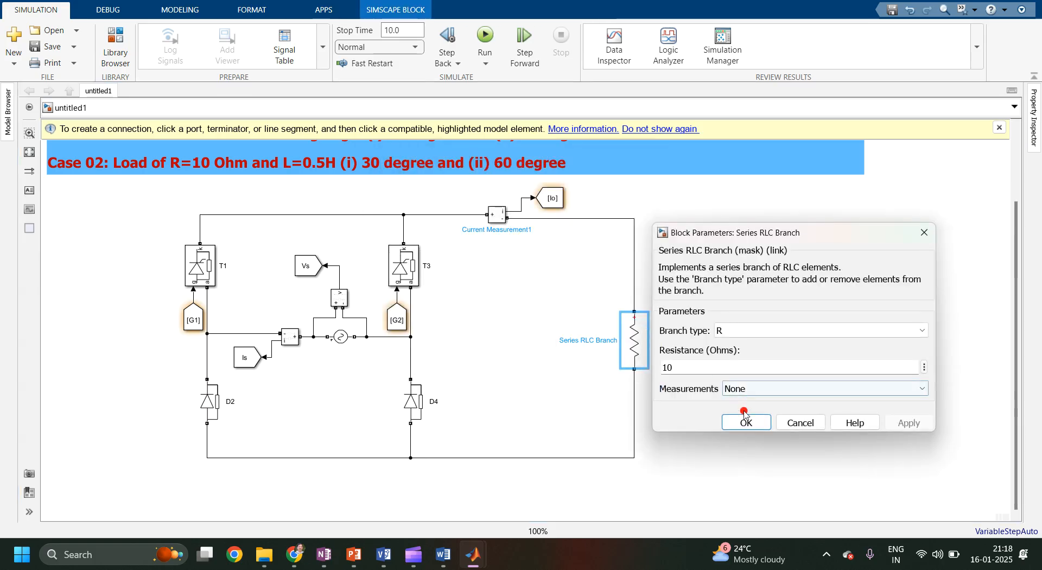
click(739, 422)
click(557, 412)
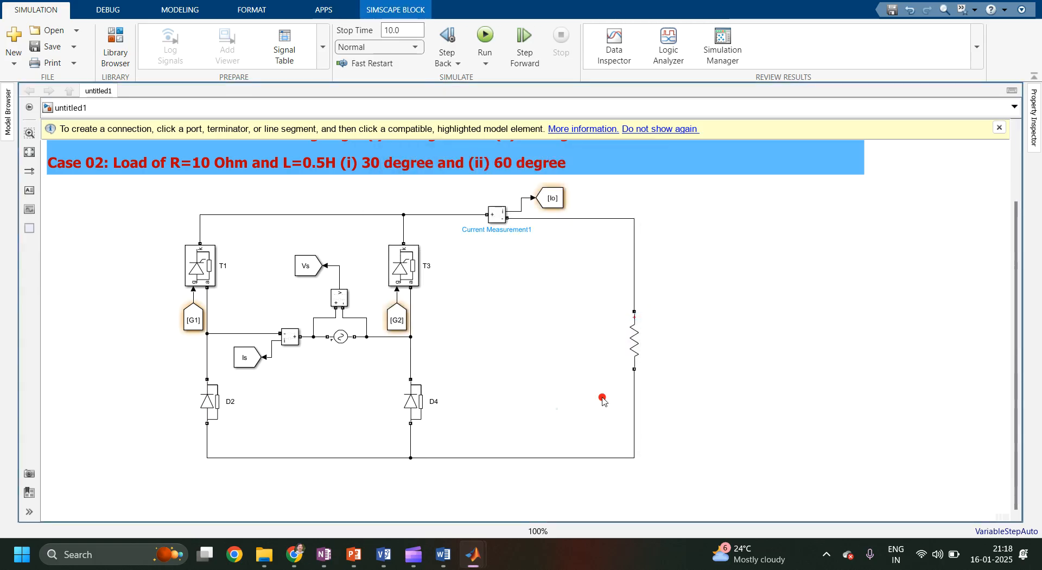
Add a Voltage Measurement block and connect its two terminals across the resistive load.
double_click(804, 333)
text(v)
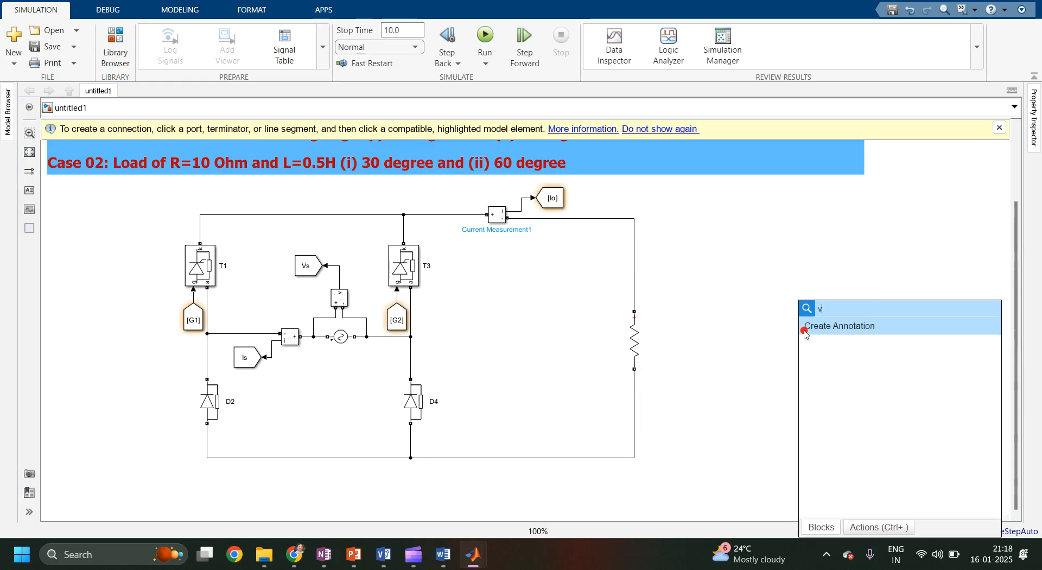
text(oltag)
key(Return)
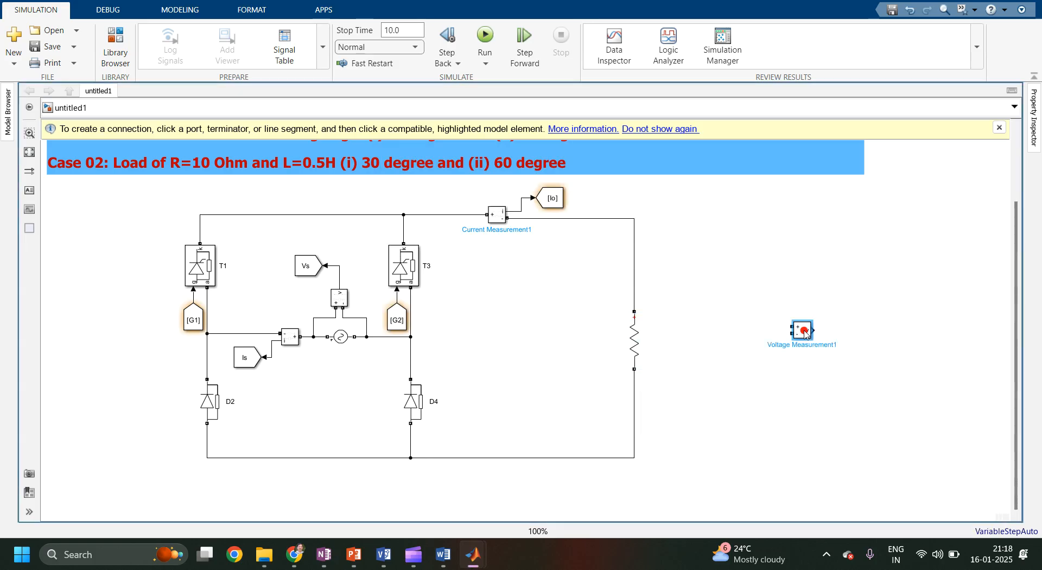
drag(805, 333, 634, 294)
drag(695, 328, 633, 387)
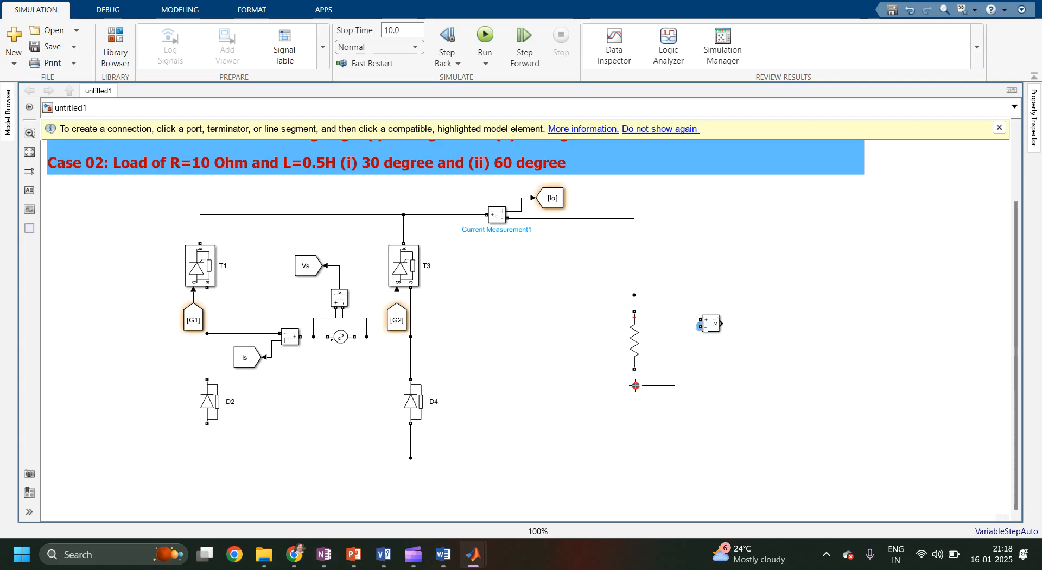
drag(713, 328, 677, 346)
click(689, 346)
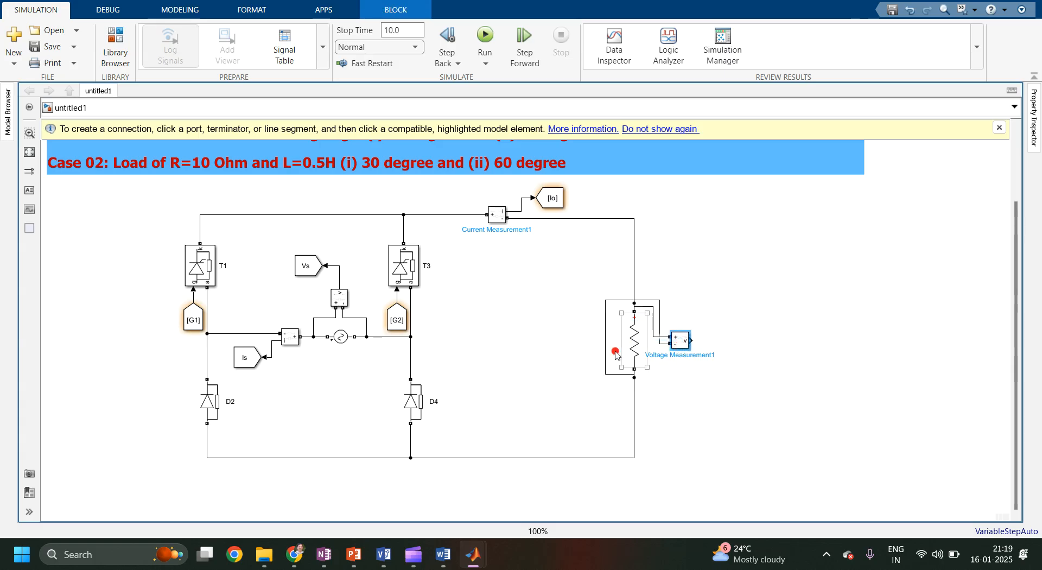
drag(608, 354, 661, 375)
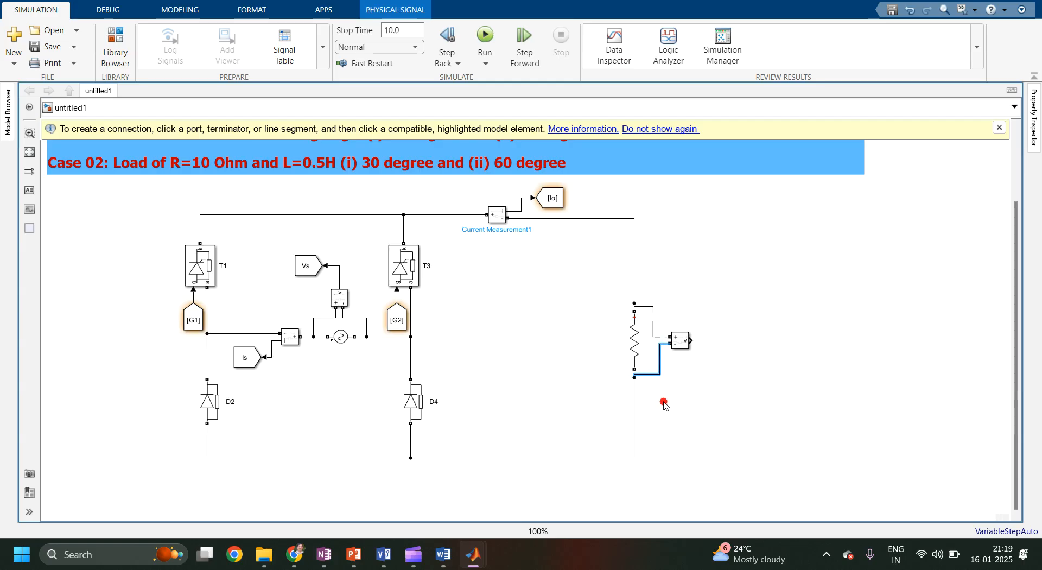
drag(660, 357, 655, 357)
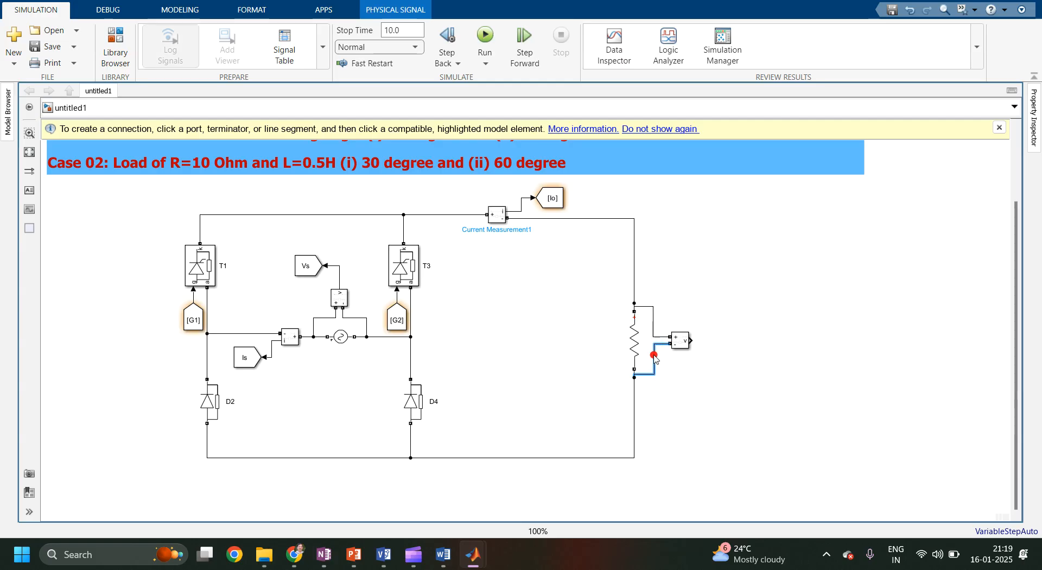
Set the tag visibility of the Io Goto block to global.
mouse_move(550, 199)
mouse_down()
mouse_move(728, 356)
mouse_move(727, 324)
mouse_move(561, 223)
mouse_move(573, 213)
mouse_move(553, 203)
mouse_up()
double_click(553, 200)
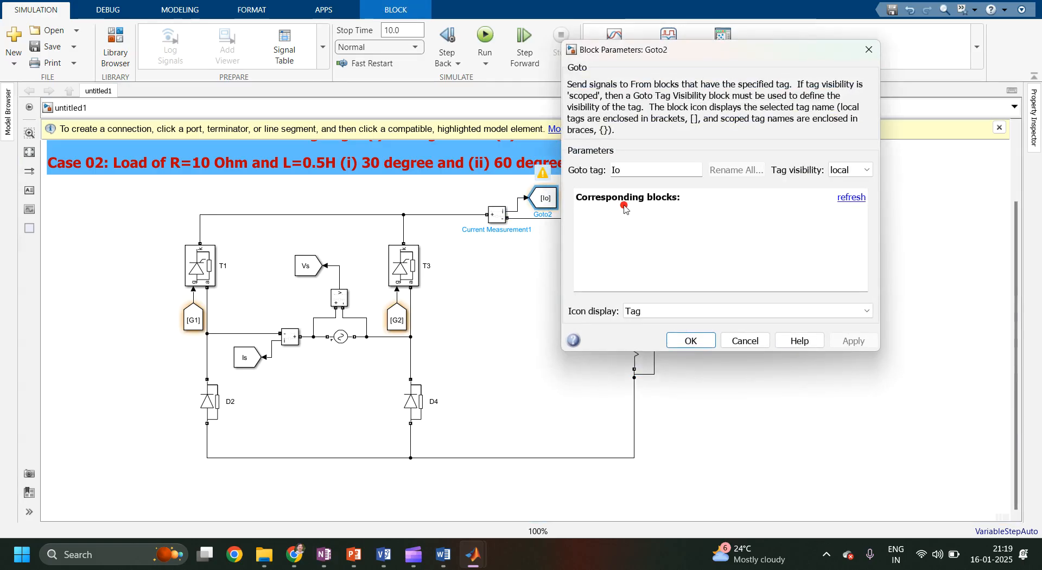
click(850, 170)
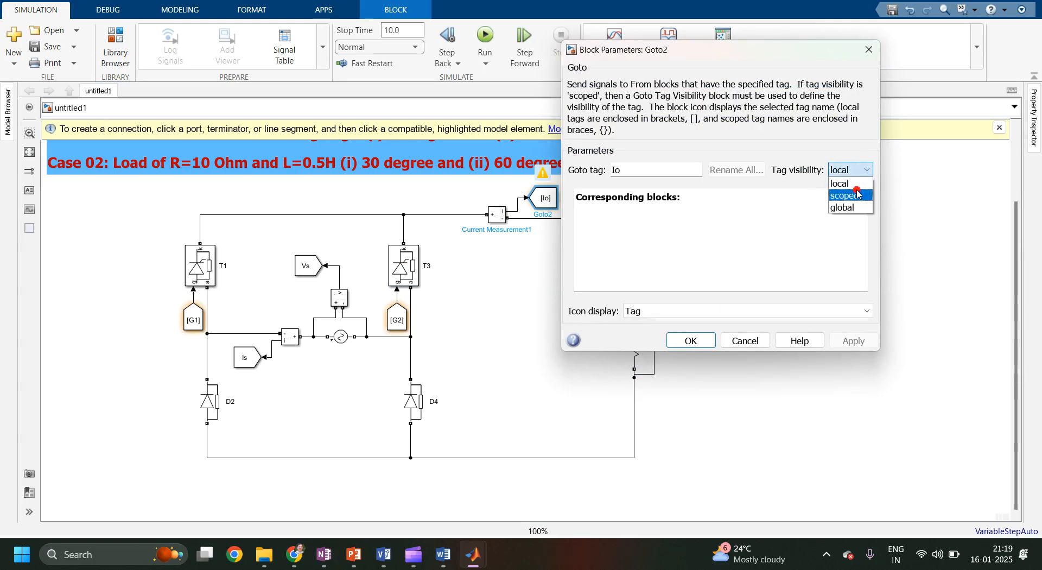
click(856, 209)
click(853, 341)
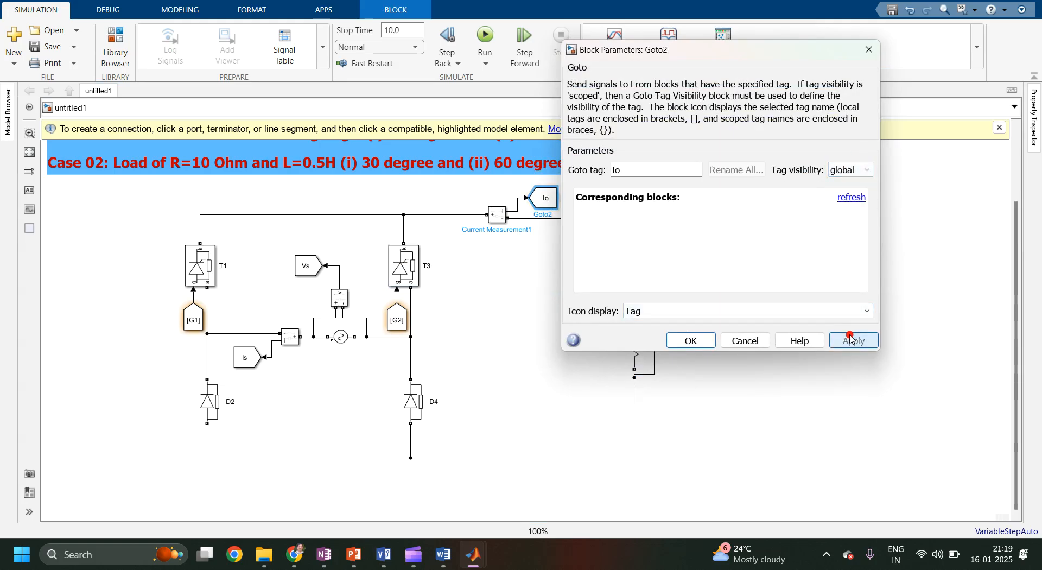
click(681, 340)
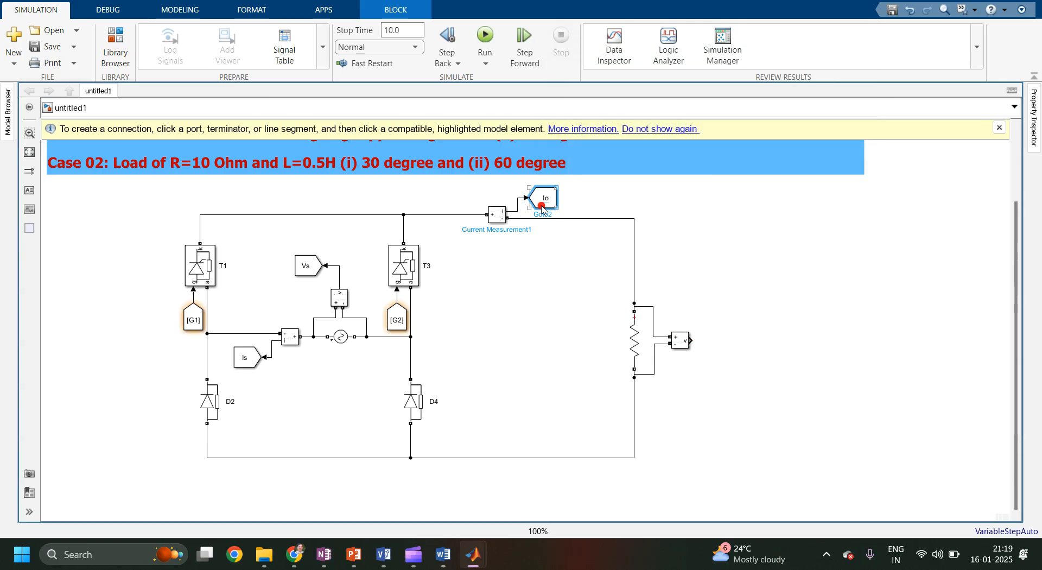
Copy the Io Goto block to the voltage measurement output and rename its tag to Vo.
drag(543, 206, 722, 351)
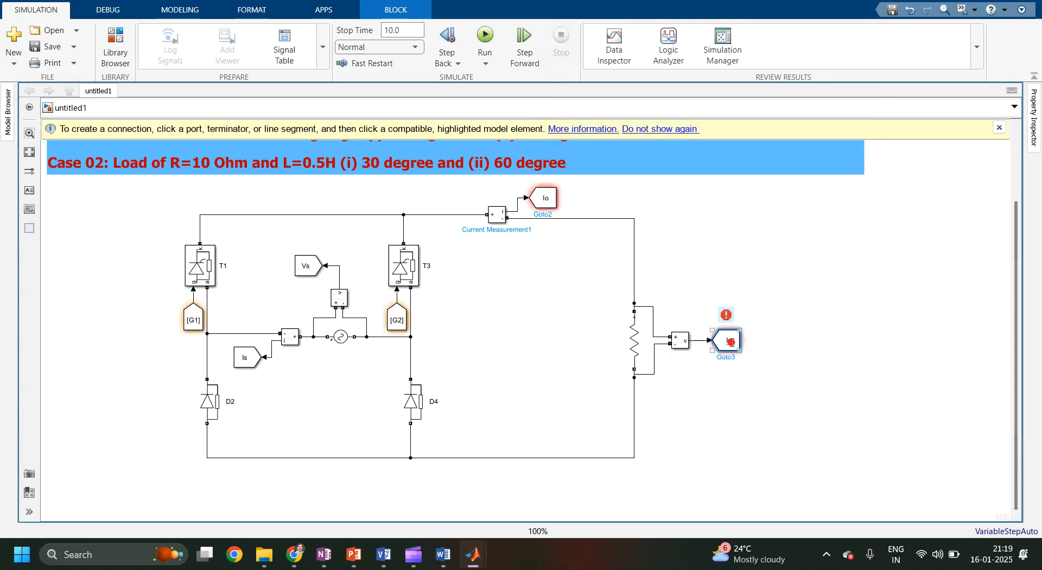
double_click(727, 342)
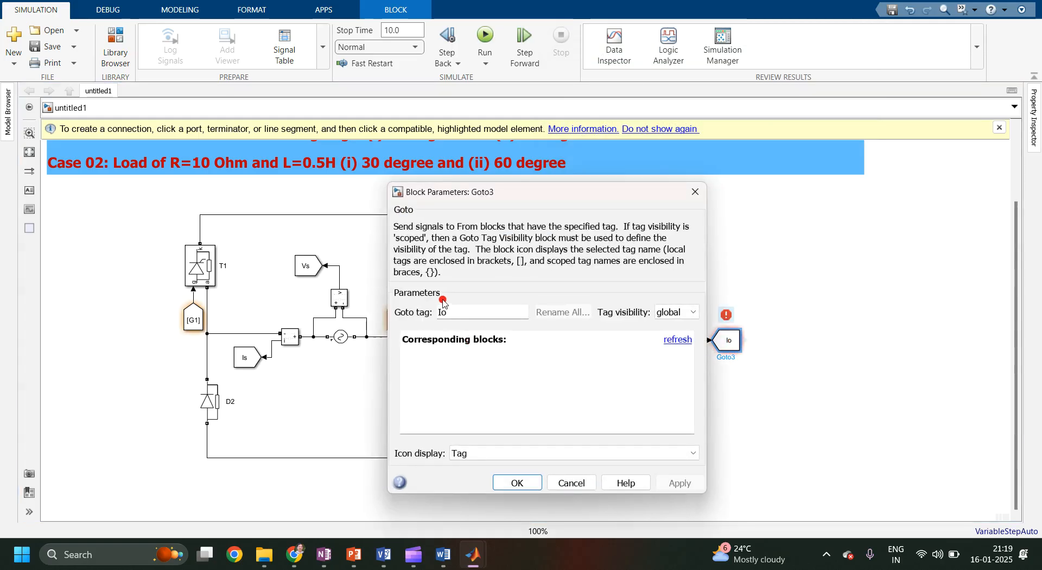
text(V)
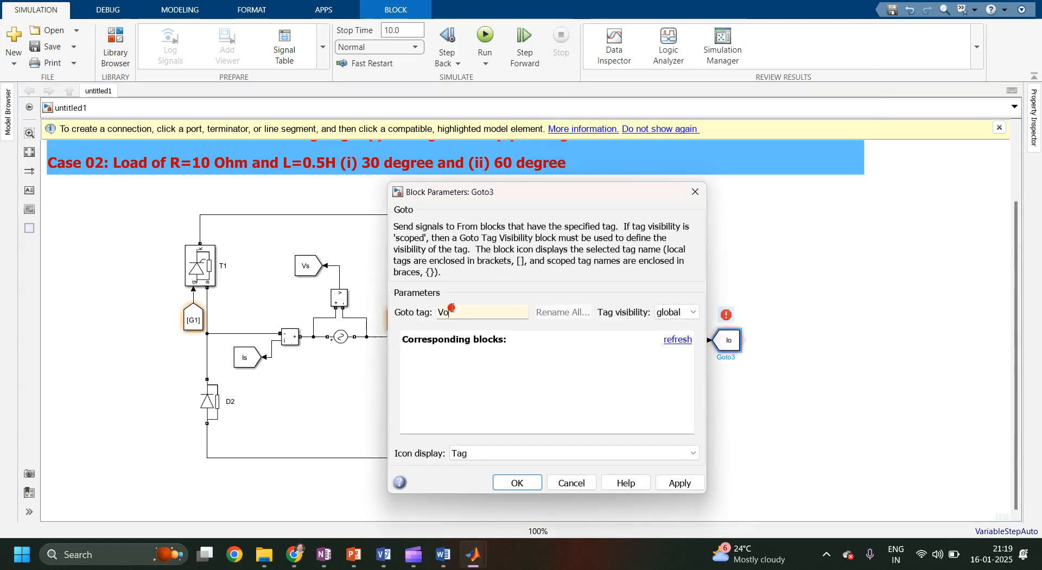
click(682, 483)
click(532, 480)
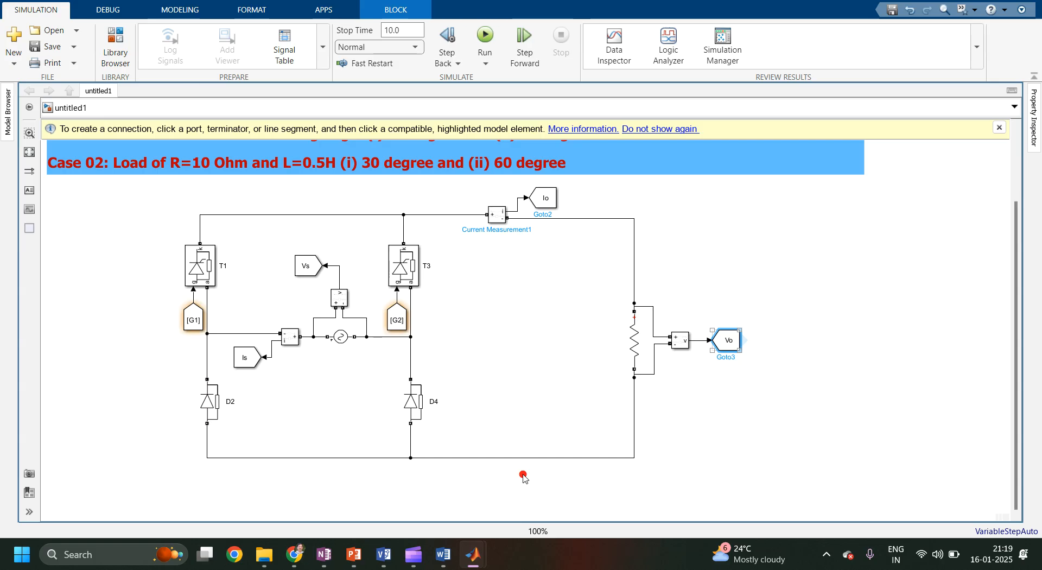
Move the load branch and its connecting wires to the left.
click(635, 356)
drag(636, 359, 564, 359)
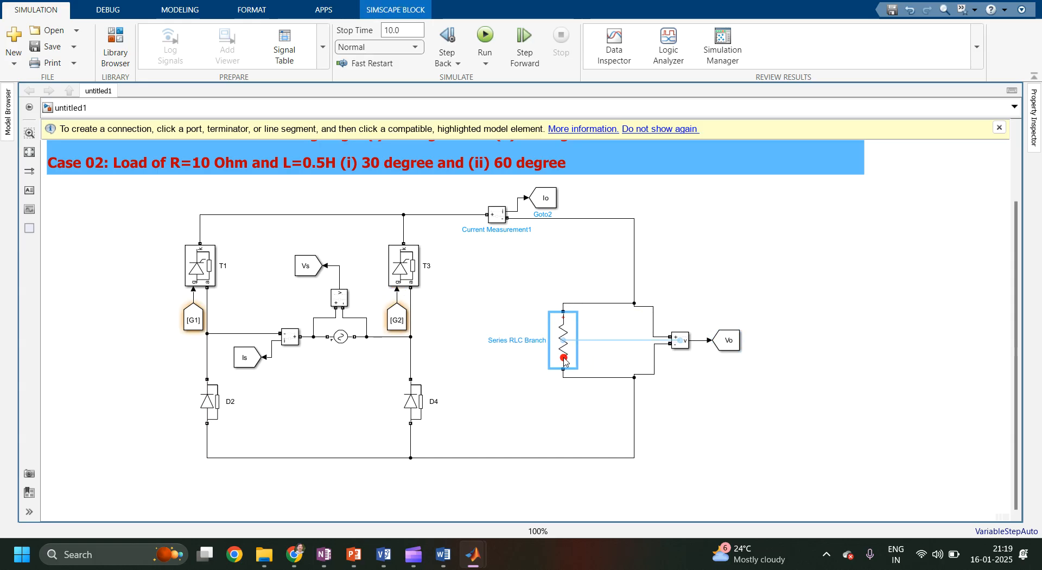
drag(636, 287, 565, 286)
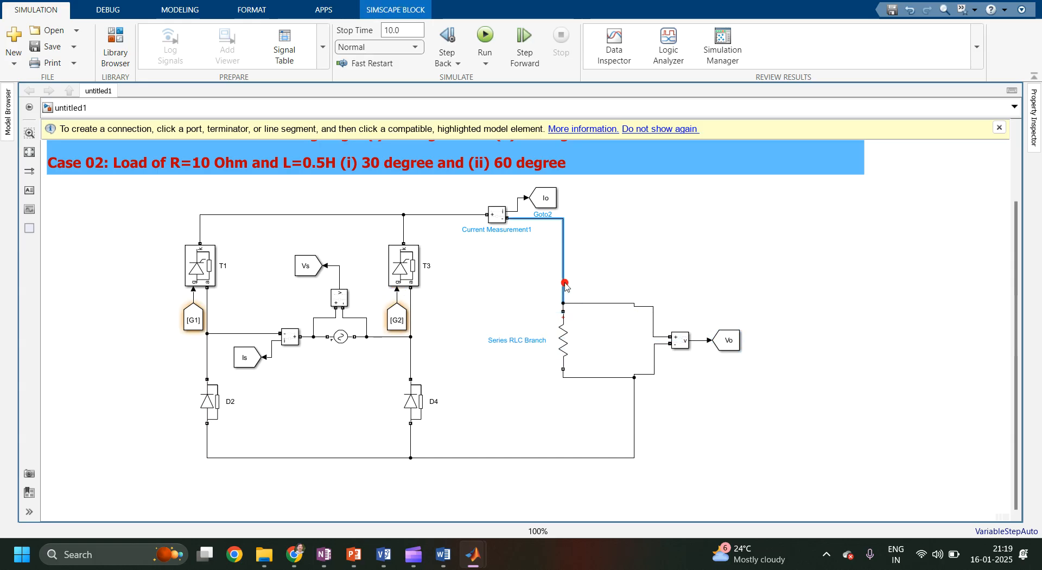
drag(635, 441, 564, 438)
Tidy the layout by sliding the current measurement, Io tag and load branch further left.
click(487, 218)
drag(495, 216, 437, 215)
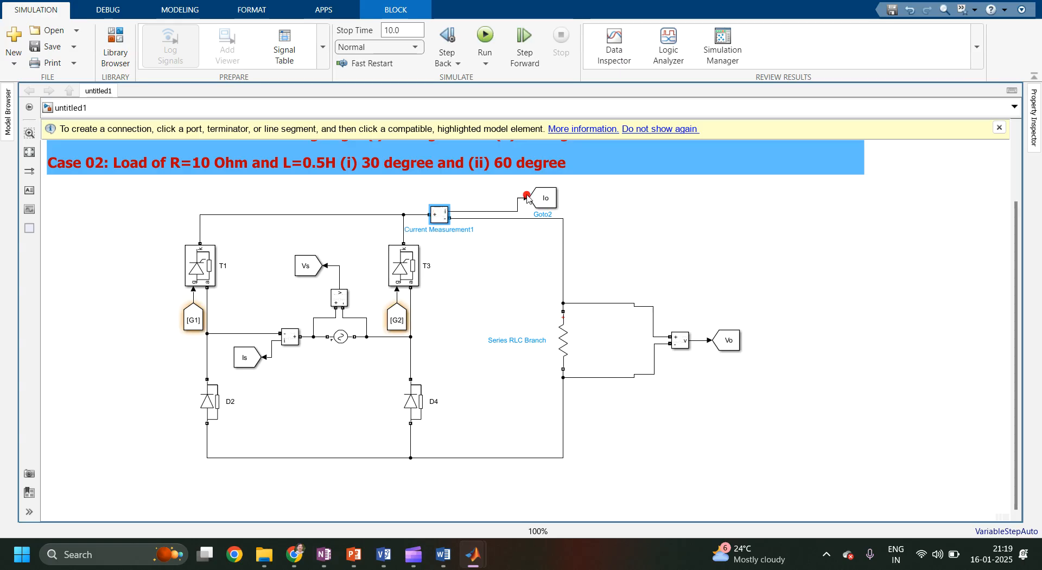
drag(543, 199, 494, 202)
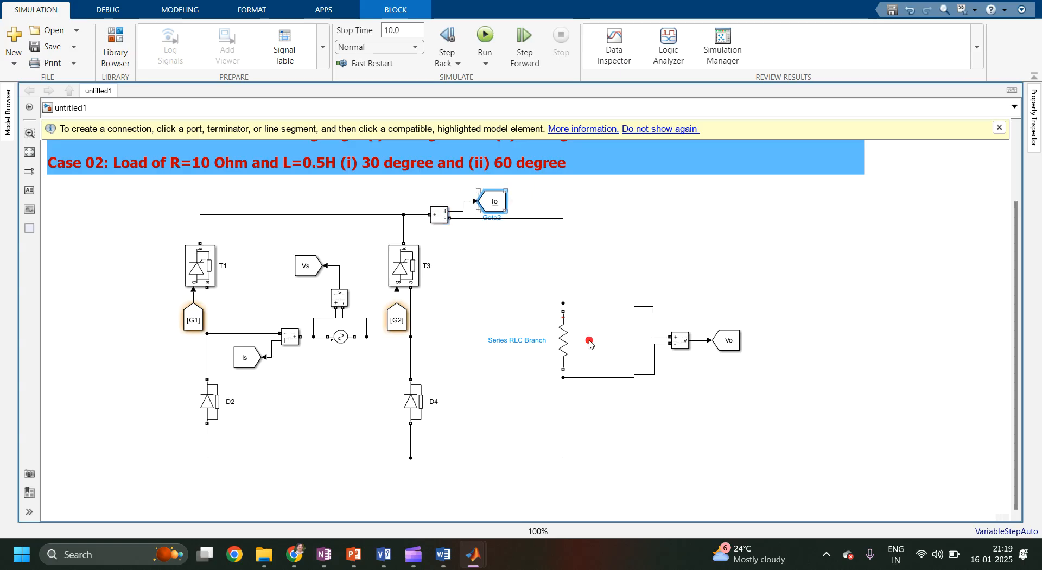
drag(564, 343, 503, 343)
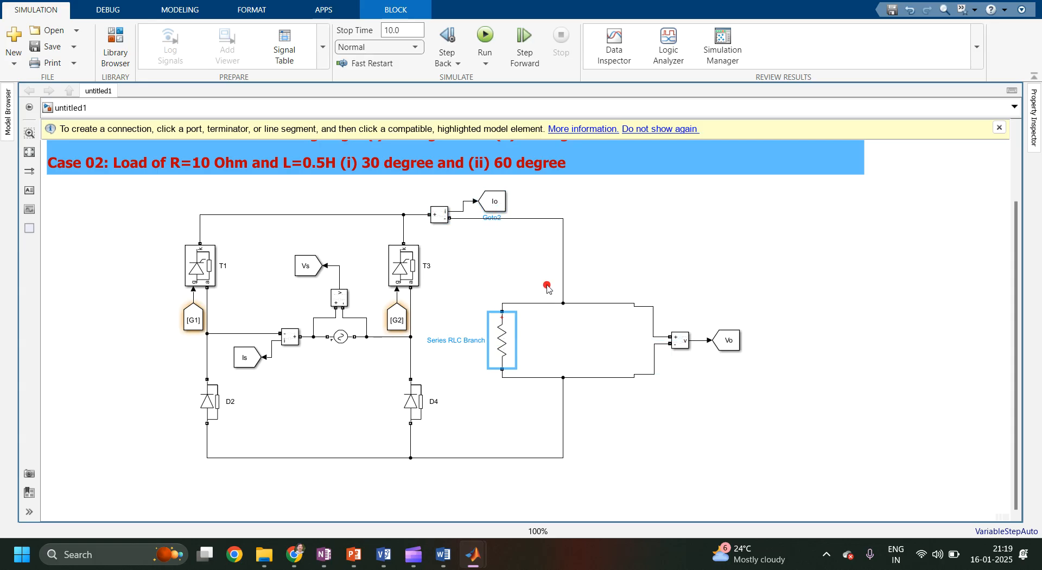
Reroute the load branch wires and move the voltage measurement block next to the load.
drag(562, 285, 504, 298)
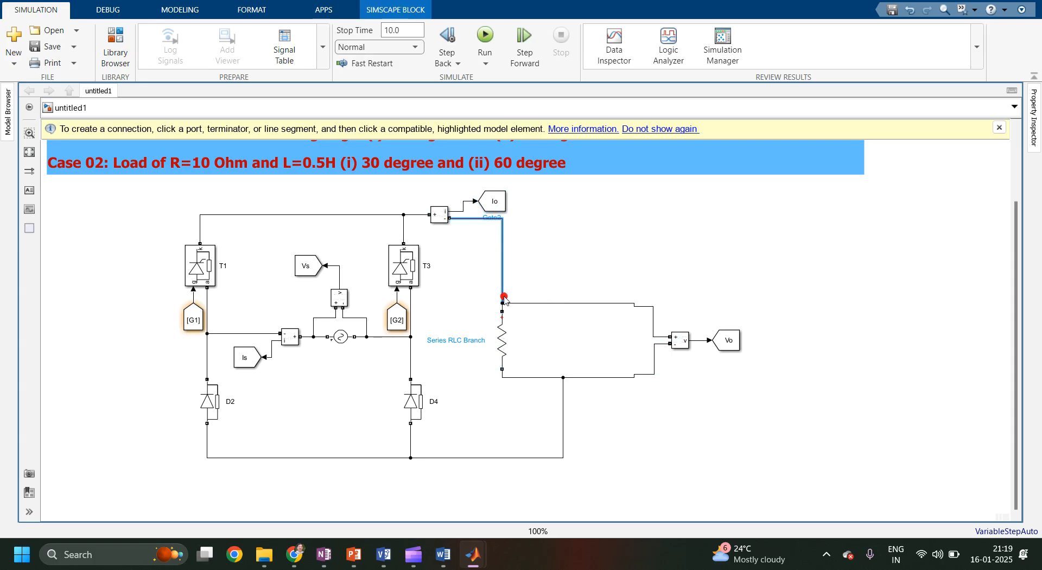
drag(566, 419, 503, 422)
drag(677, 343, 540, 346)
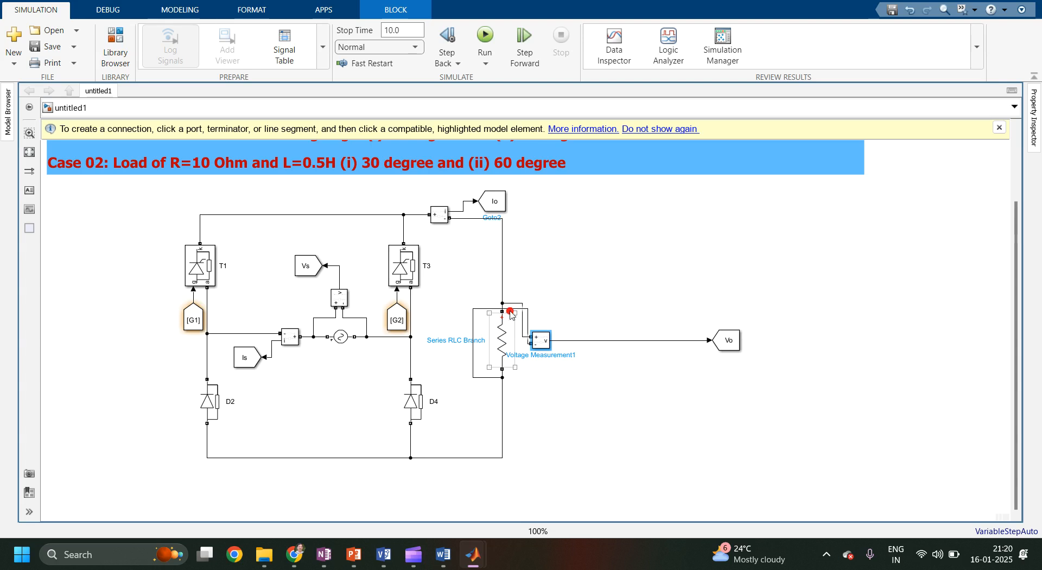
Reconnect the voltage measurement leads across the load and move the Vo tag beside it.
drag(510, 312, 523, 362)
mouse_move(525, 365)
mouse_down()
mouse_move(475, 371)
mouse_move(503, 377)
mouse_up()
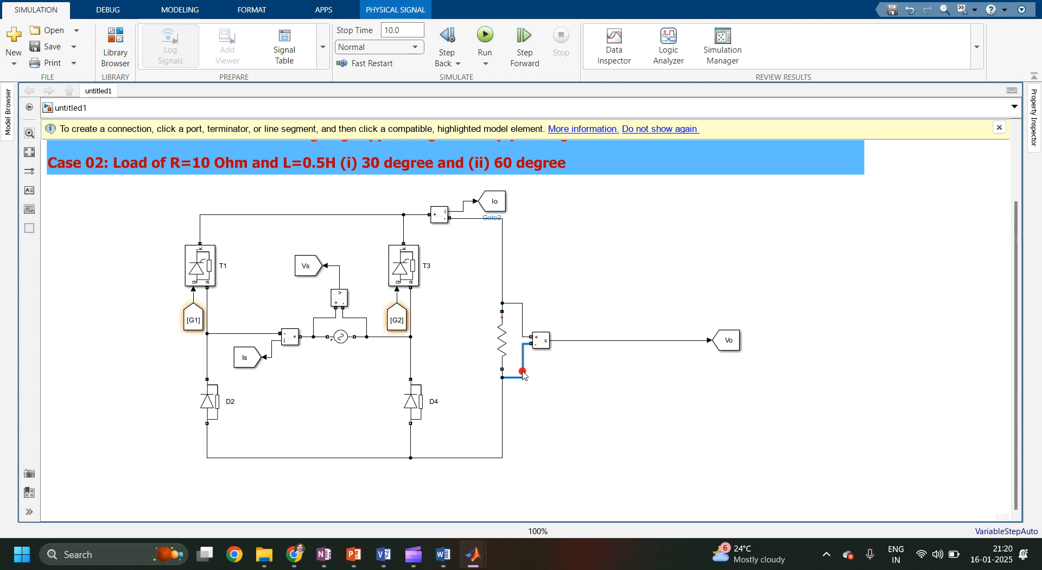
drag(714, 343, 572, 351)
click(651, 359)
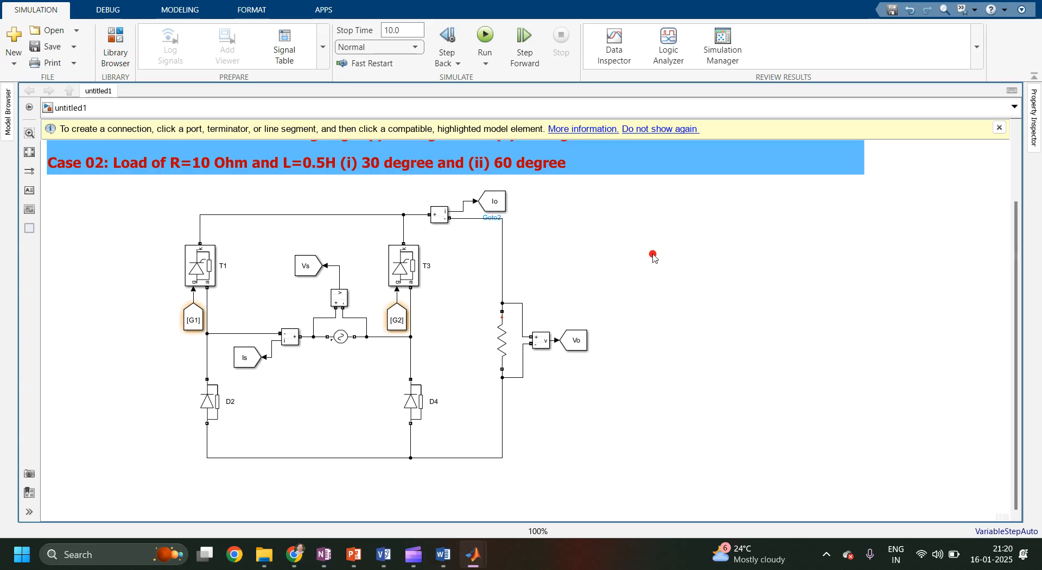
Insert a Pulse Generator block to the right of the circuit.
double_click(641, 233)
text(pulse)
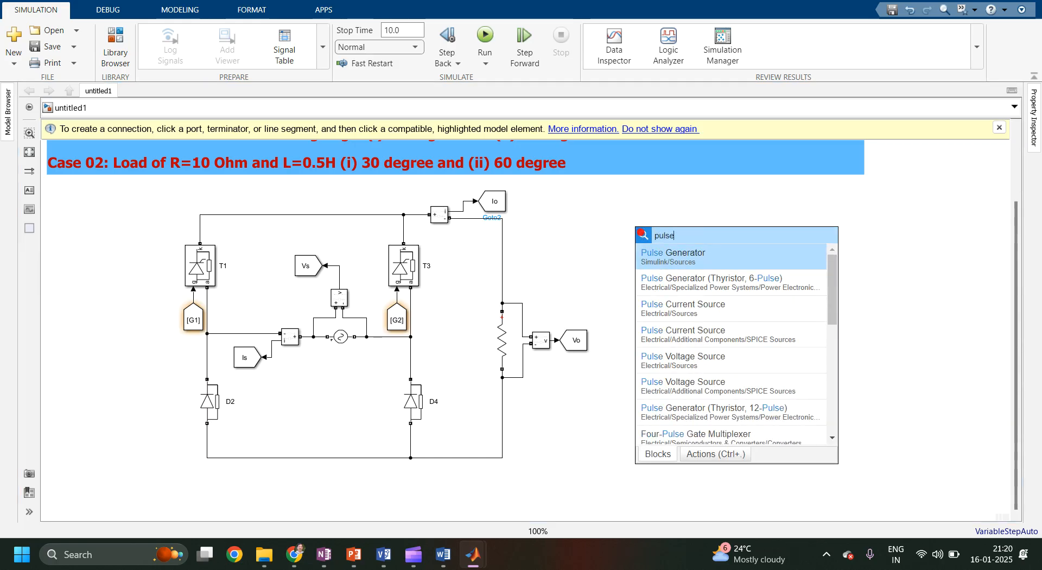
key(Return)
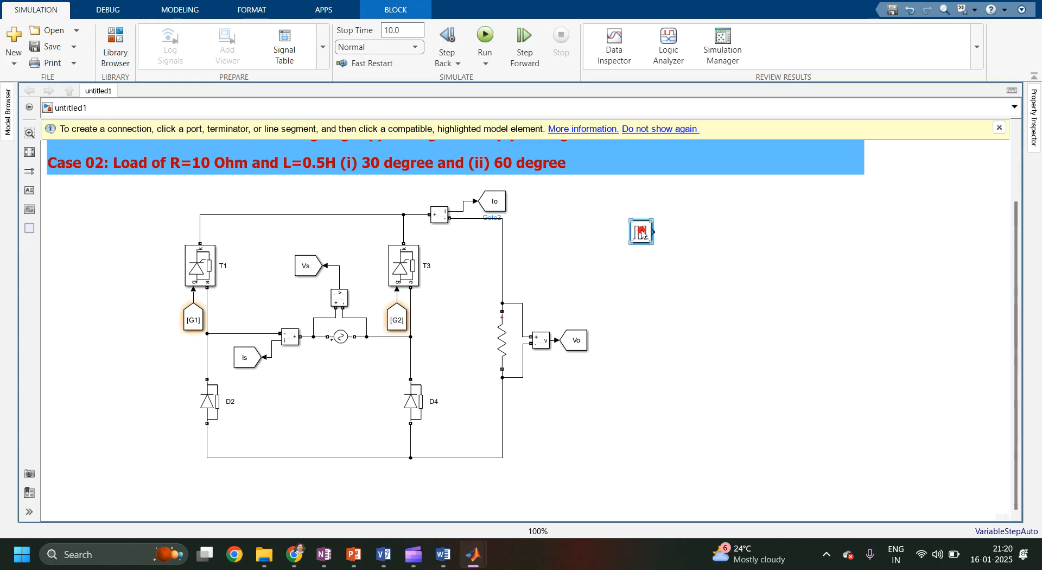
Set the pulse generator's amplitude to 10 and its period to 1/50 s.
double_click(642, 233)
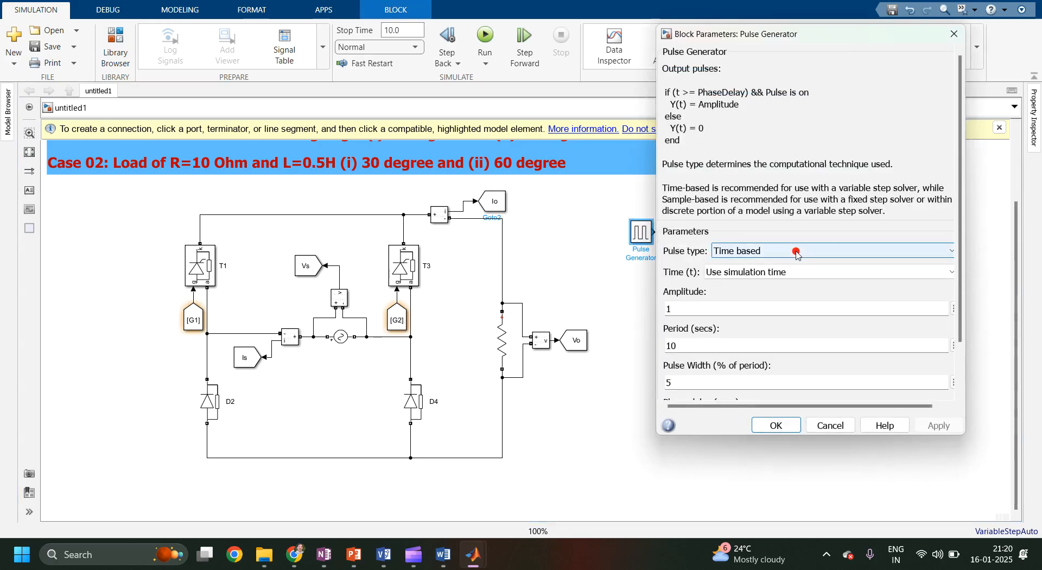
double_click(727, 310)
text(1)
double_click(709, 345)
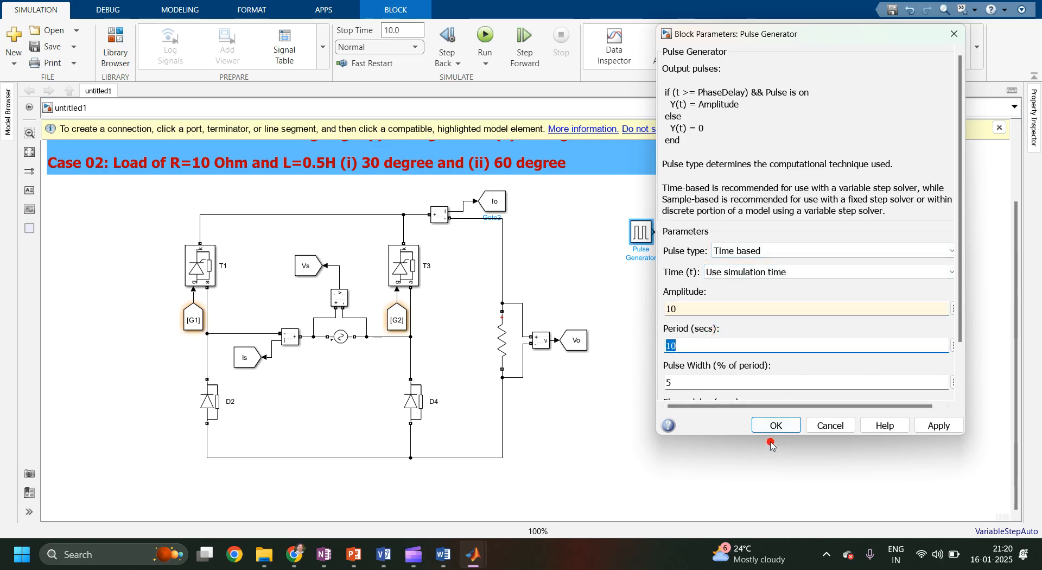
drag(752, 437, 755, 508)
text(1/5)
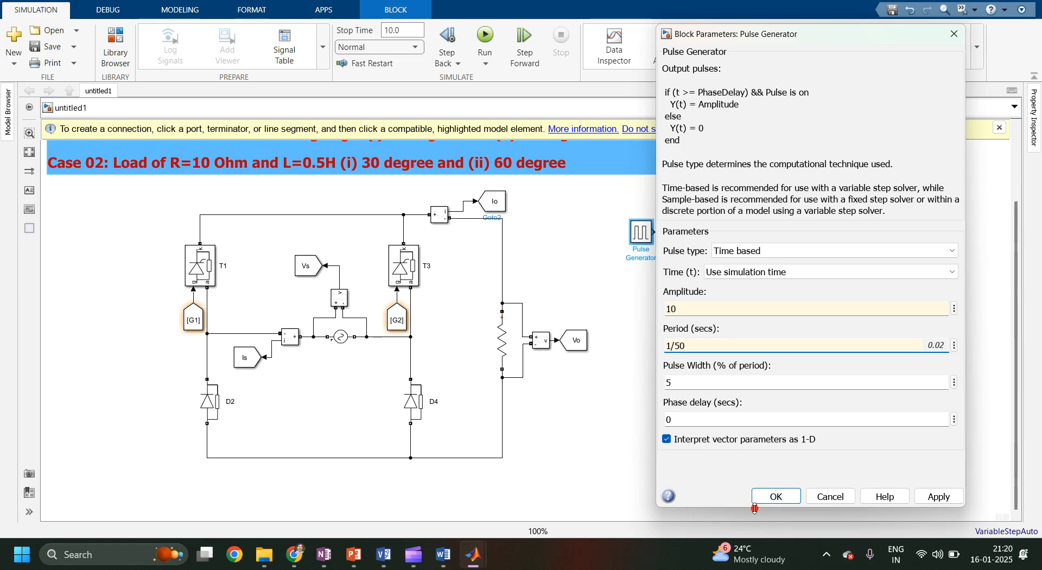
Set the pulse generator's phase delay to (alpha/360)*(1/50) and apply the parameters.
double_click(691, 384)
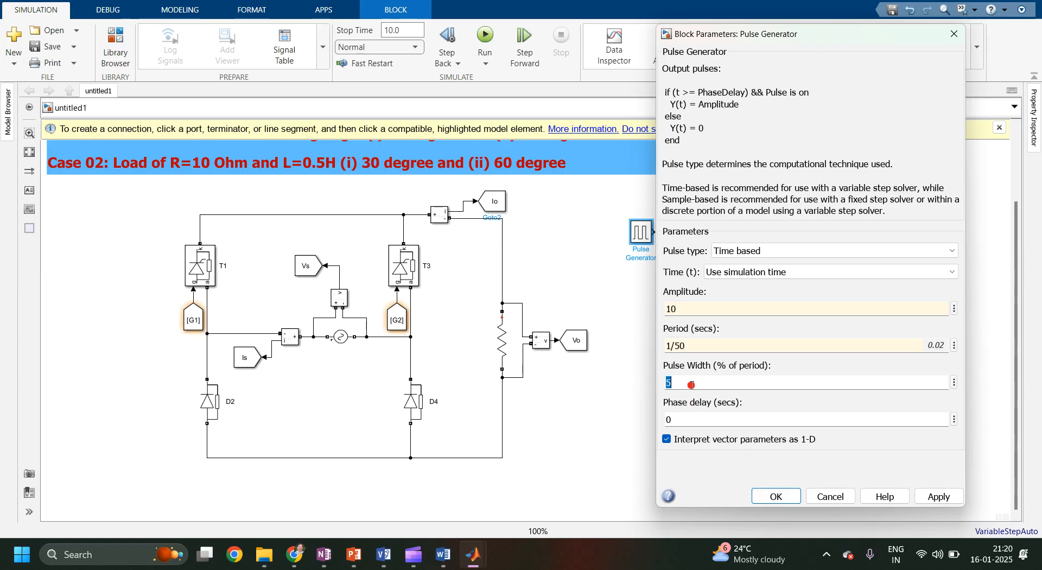
double_click(687, 418)
text(alp)
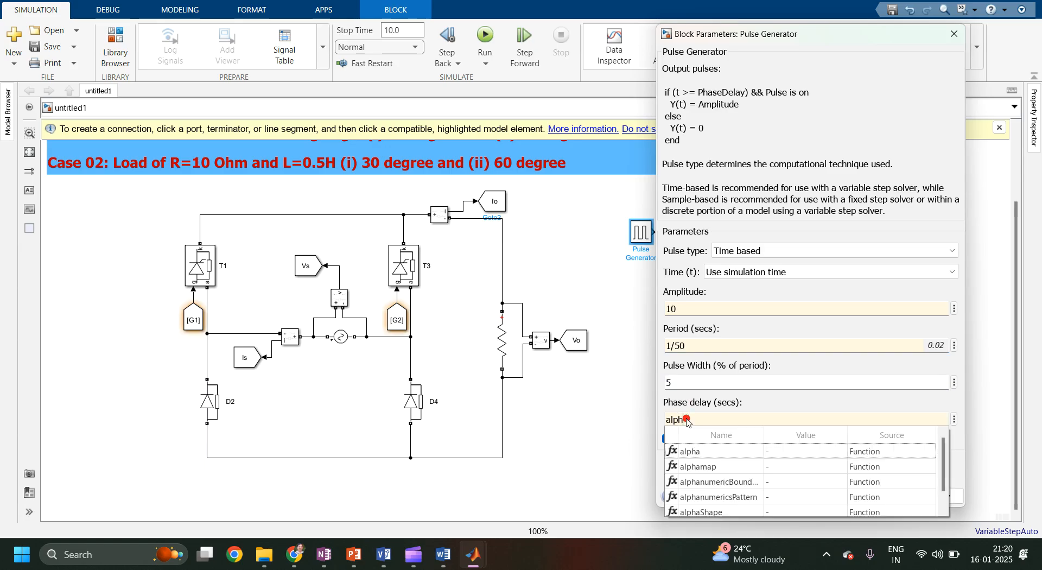
text(h)
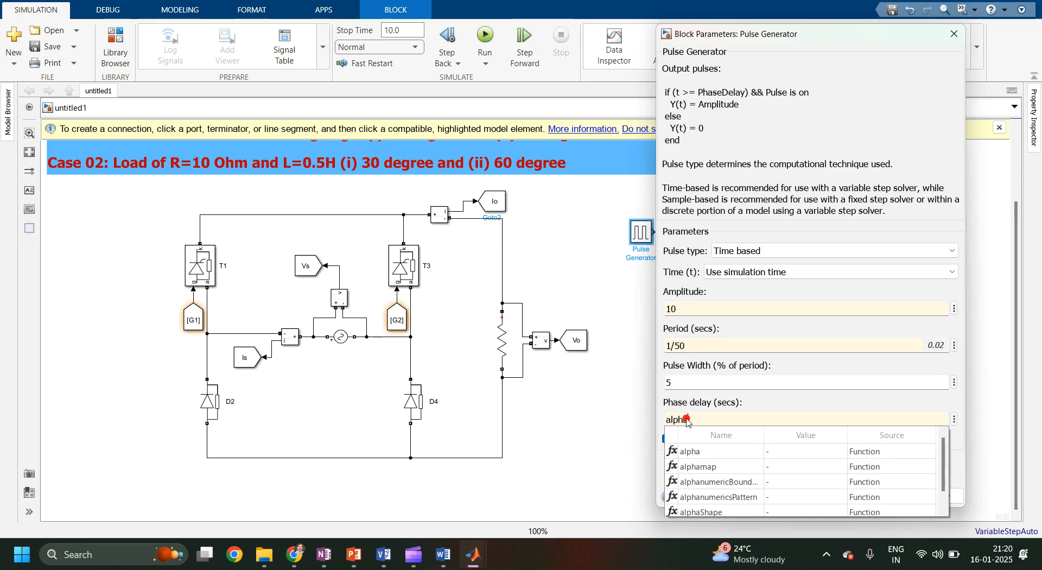
text(a*)
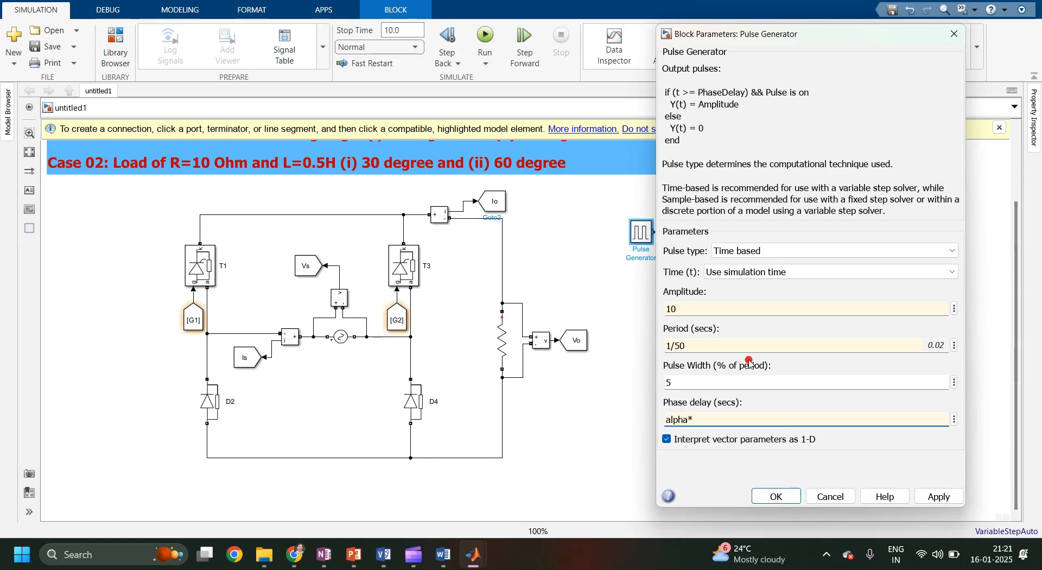
text(/)
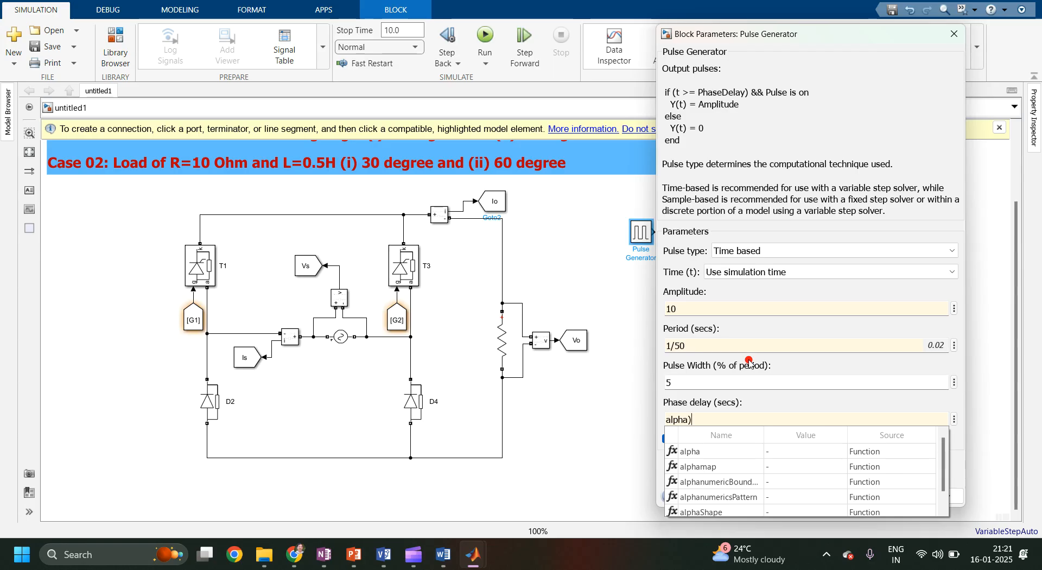
text())
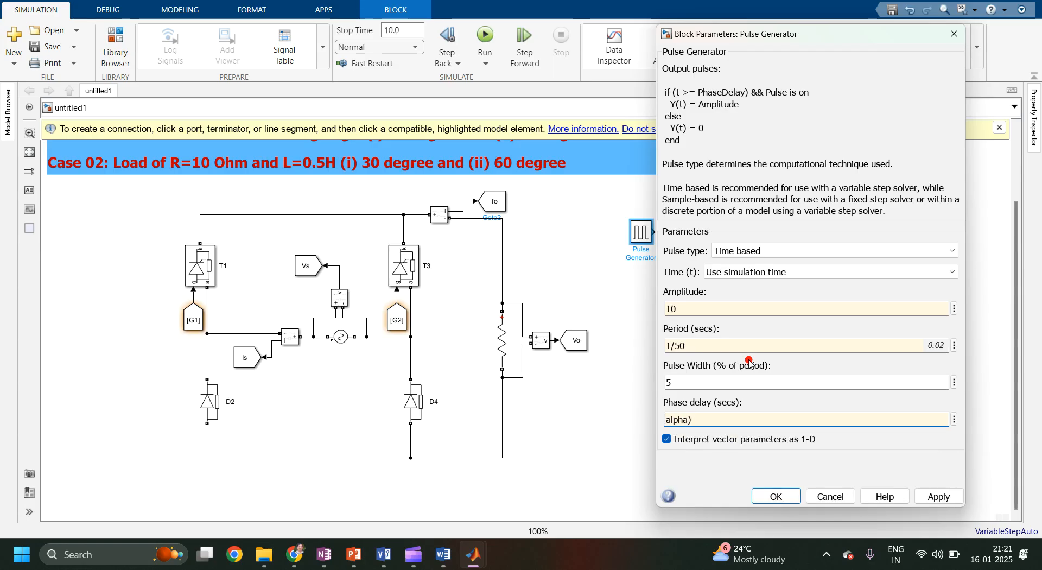
text(()
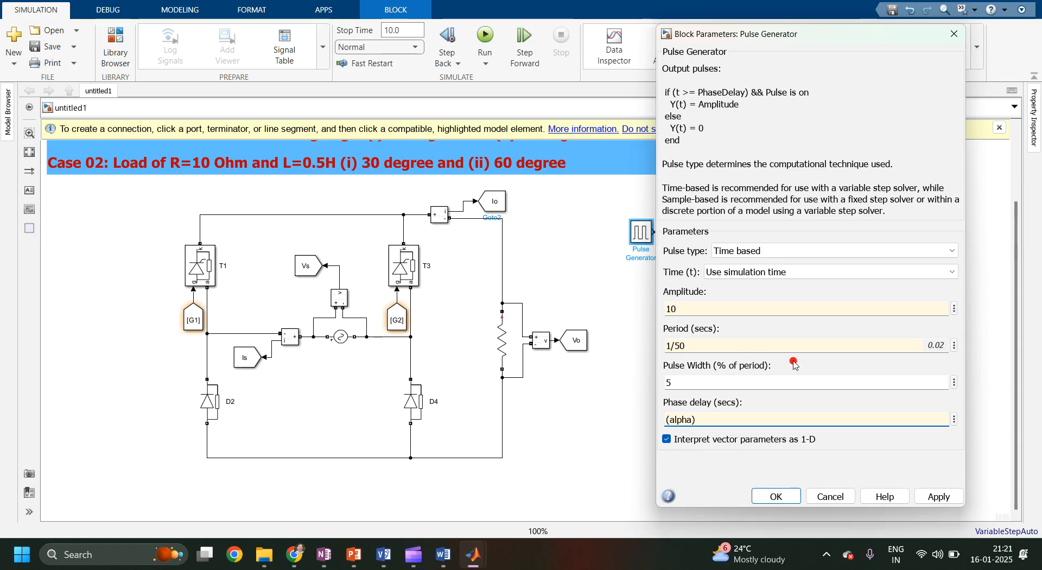
triple_click(689, 420)
click(693, 420)
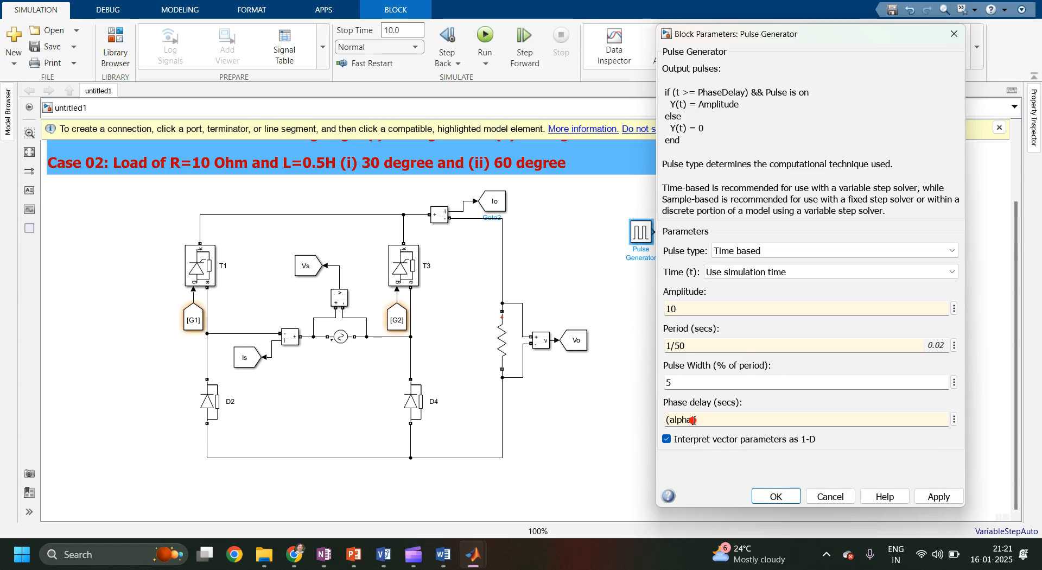
click(703, 420)
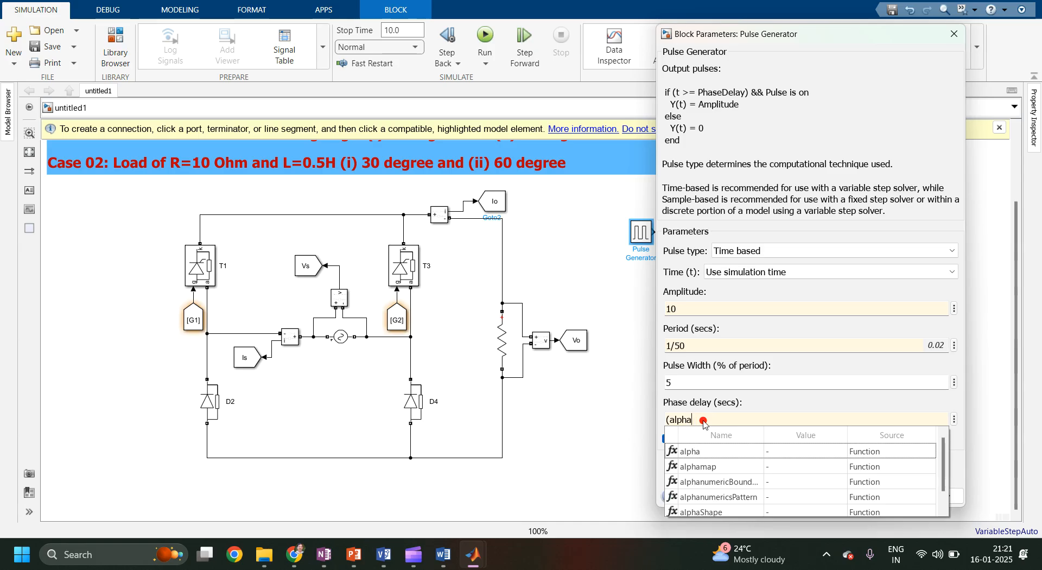
text(/360)*)
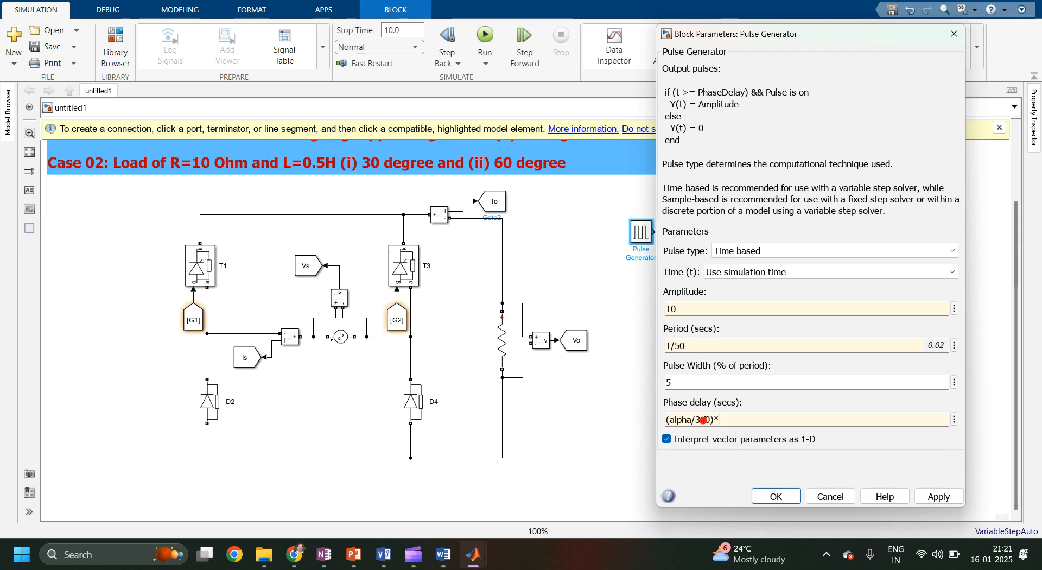
text((1/50)
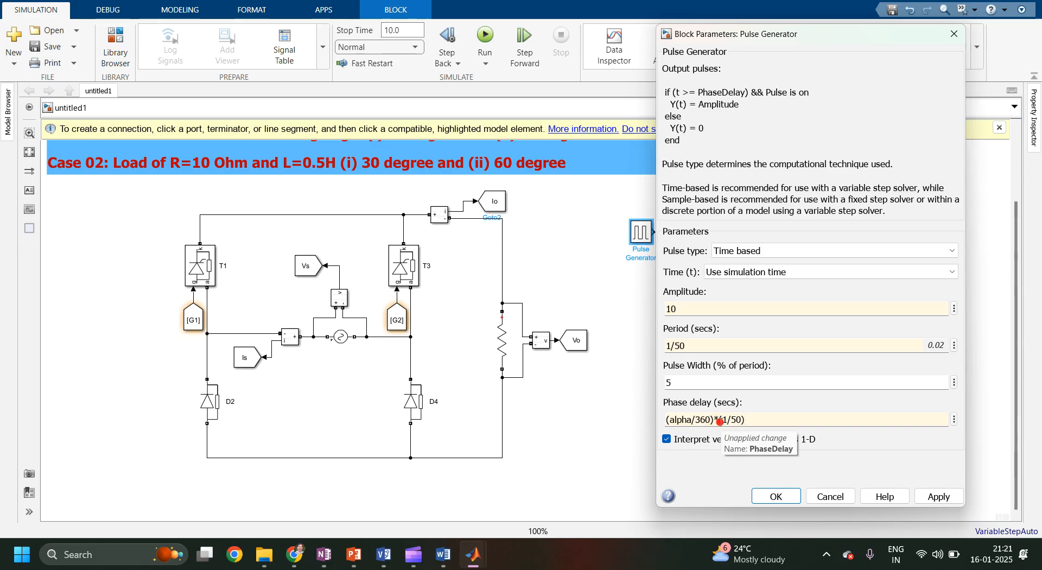
triple_click(752, 425)
click(934, 496)
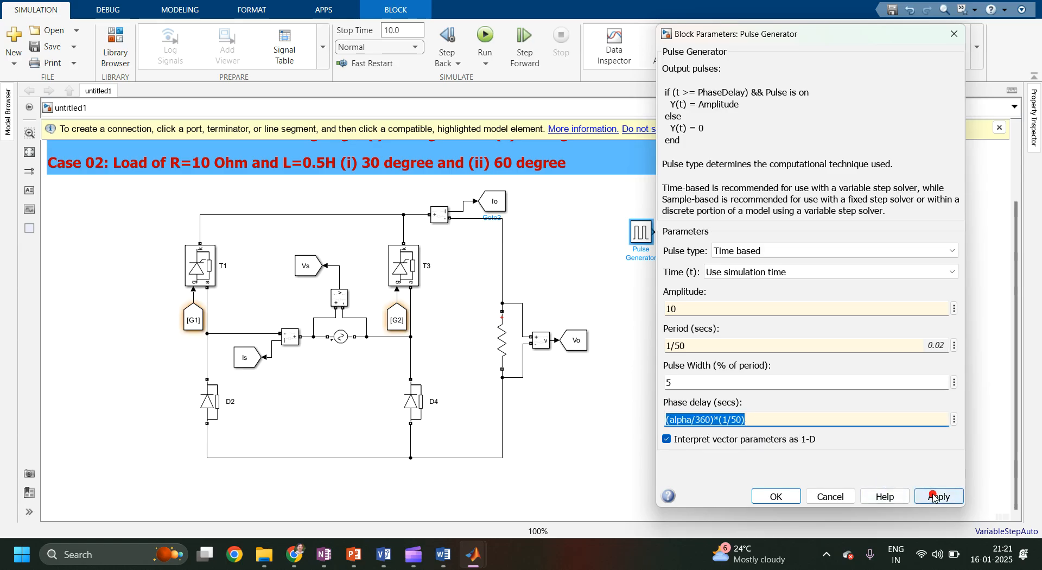
click(782, 495)
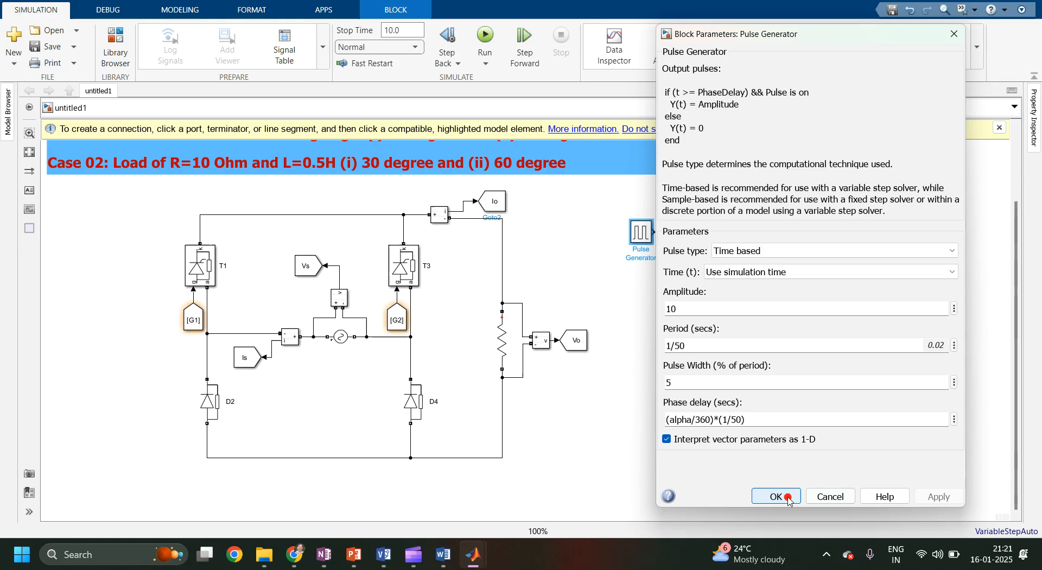
Rename the pulse generator as G1 and place a copy of it just below.
click(636, 250)
drag(635, 250, 662, 259)
text(G1)
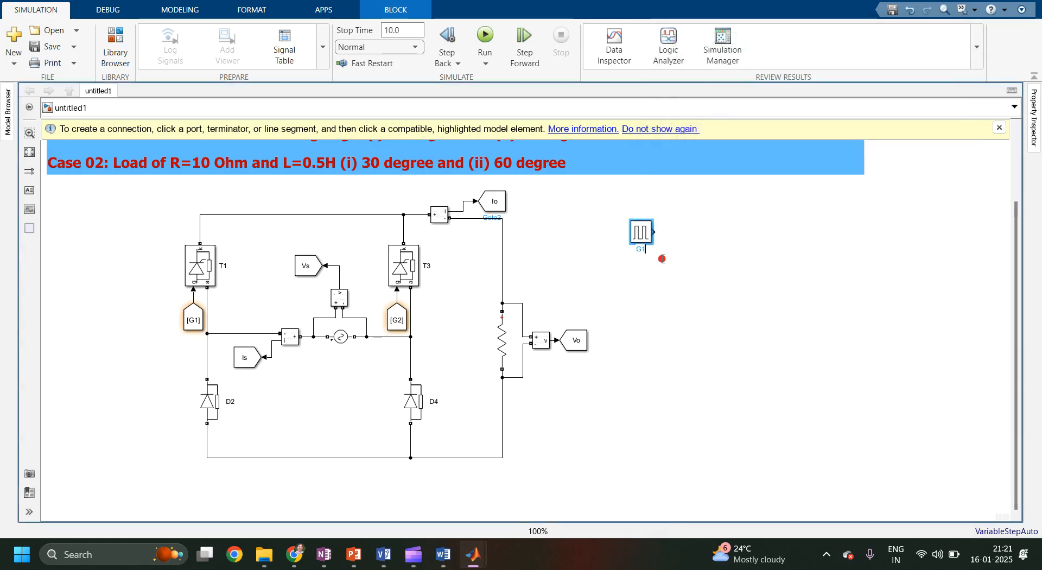
click(723, 261)
click(644, 238)
ctrl+drag(644, 238, 642, 279)
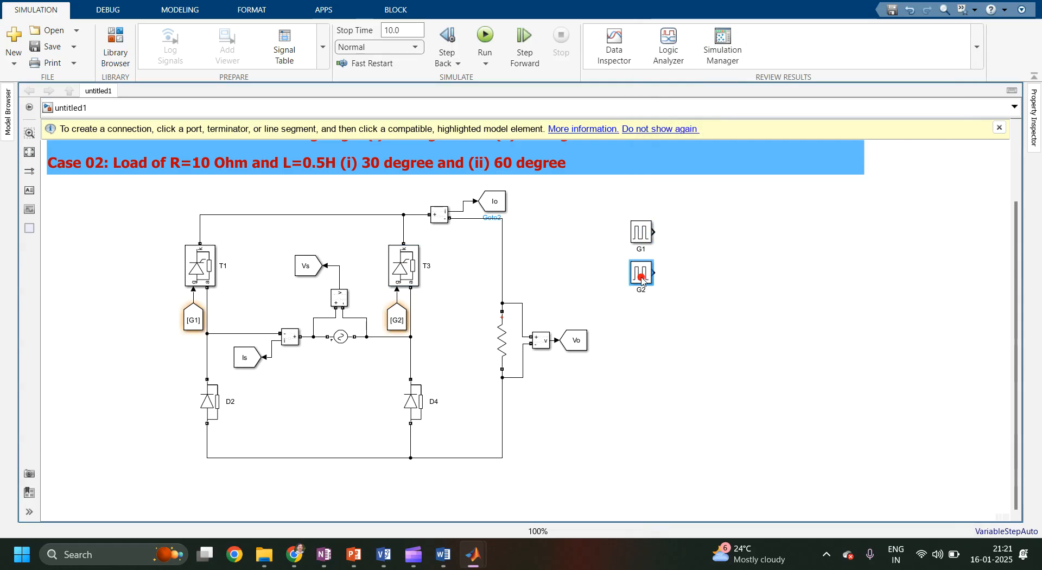
Set the copied pulse generator's phase delay to ((alpha+180)/360)*(1/50) and apply.
double_click(644, 273)
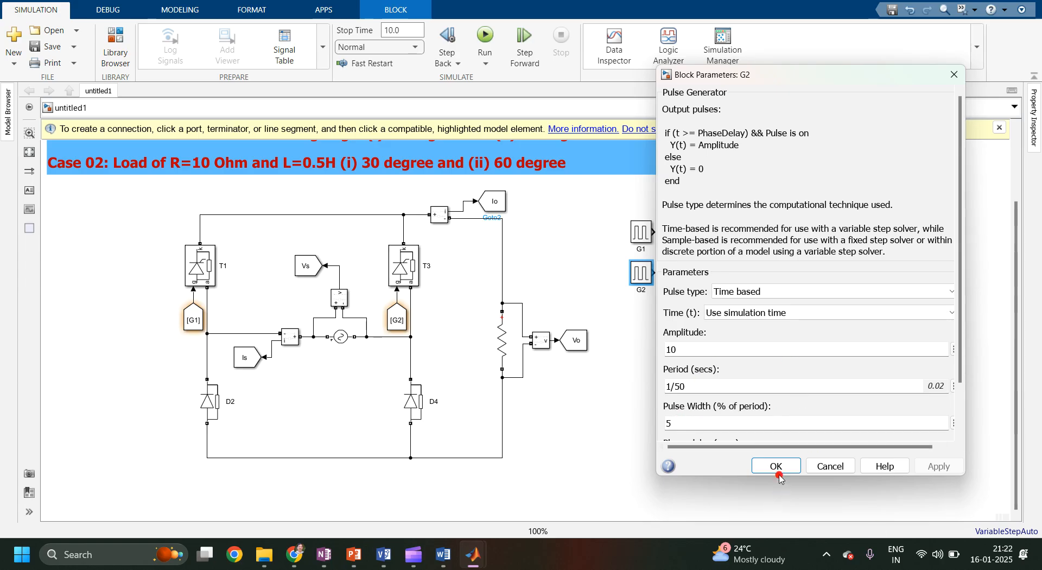
scroll(961, 425, down, 2)
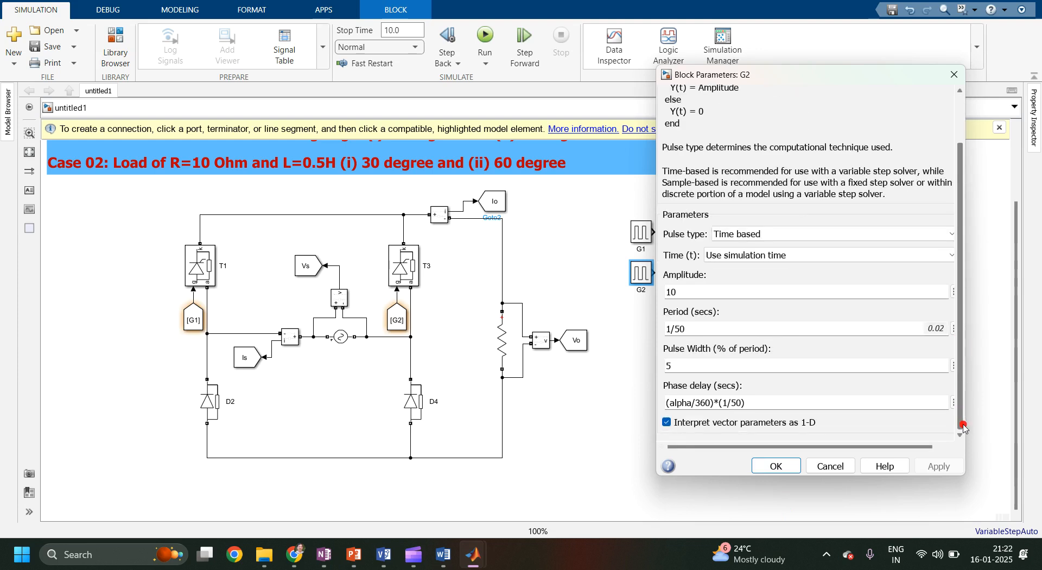
triple_click(765, 401)
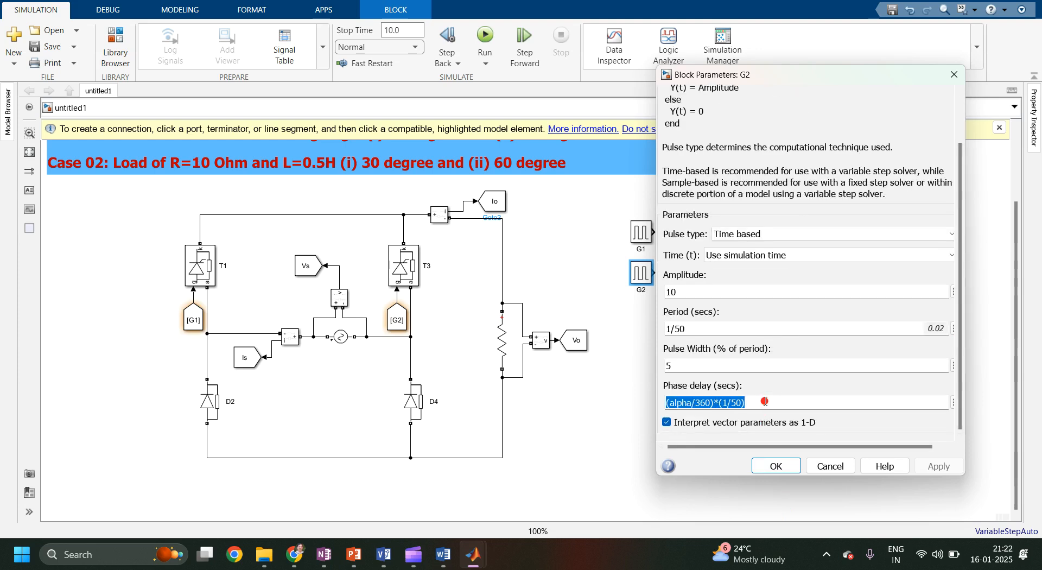
click(692, 402)
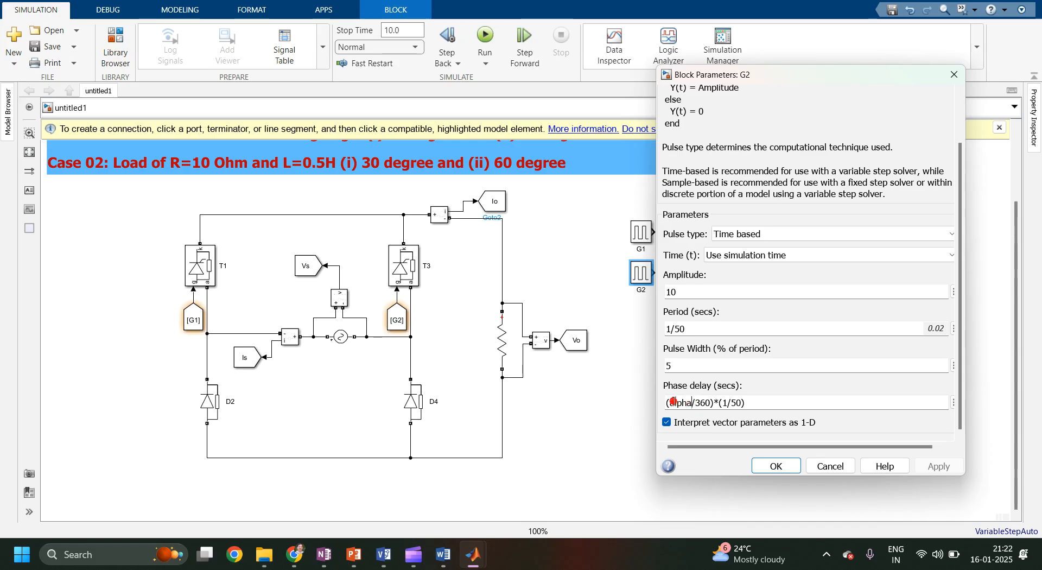
text((alpha)
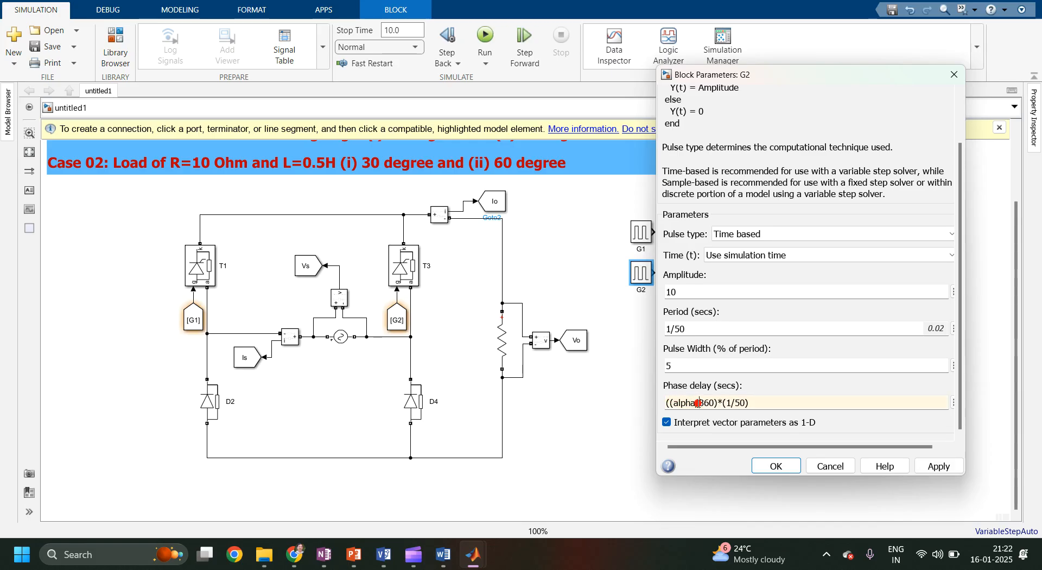
text(+180)
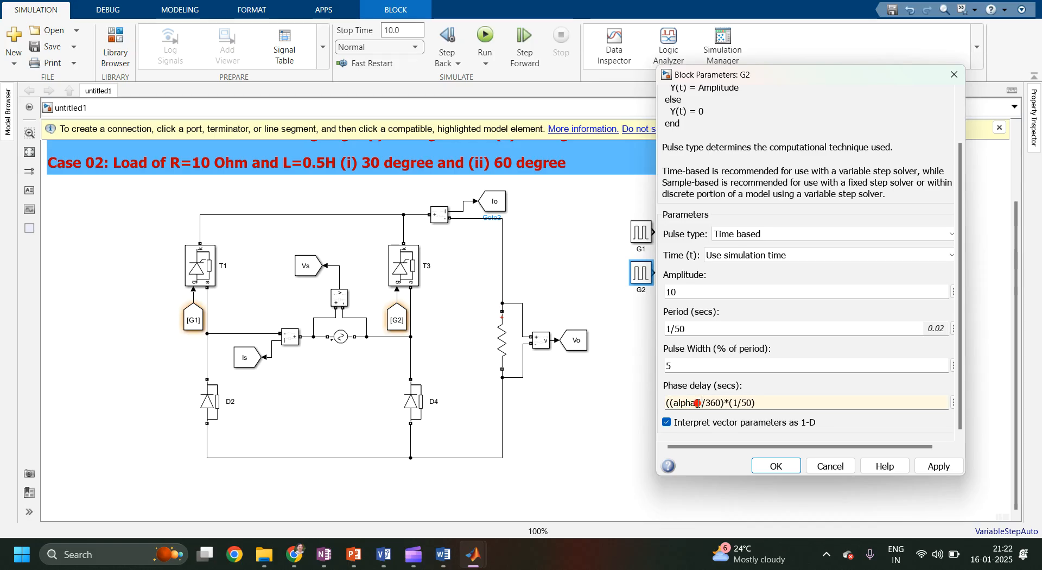
text())
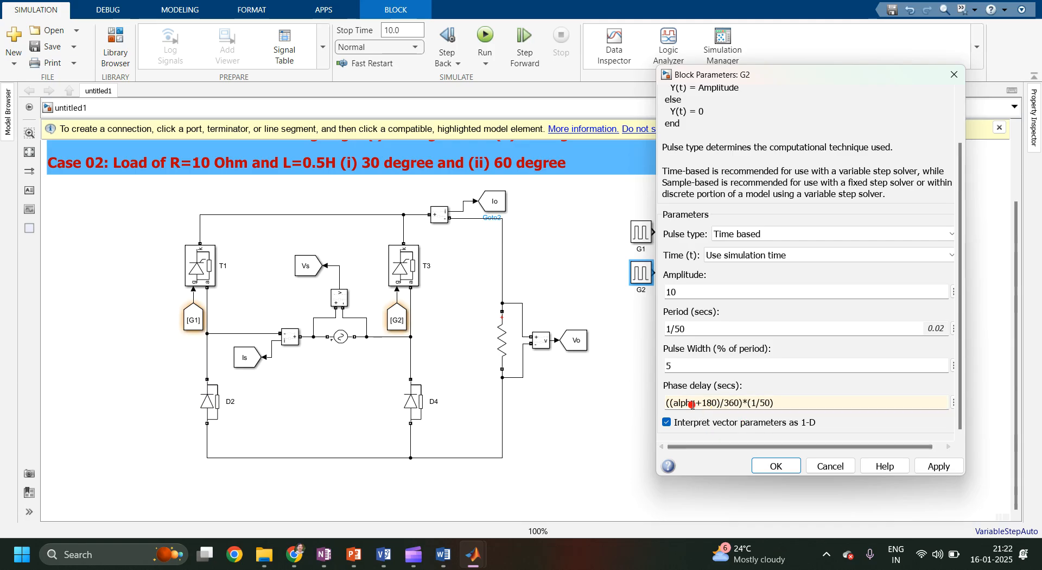
click(931, 470)
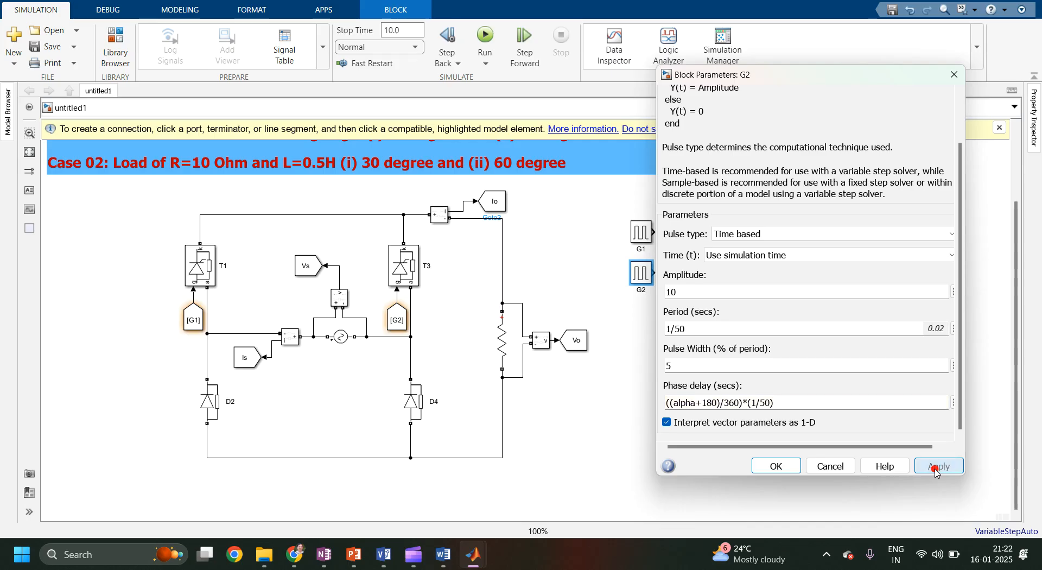
click(775, 470)
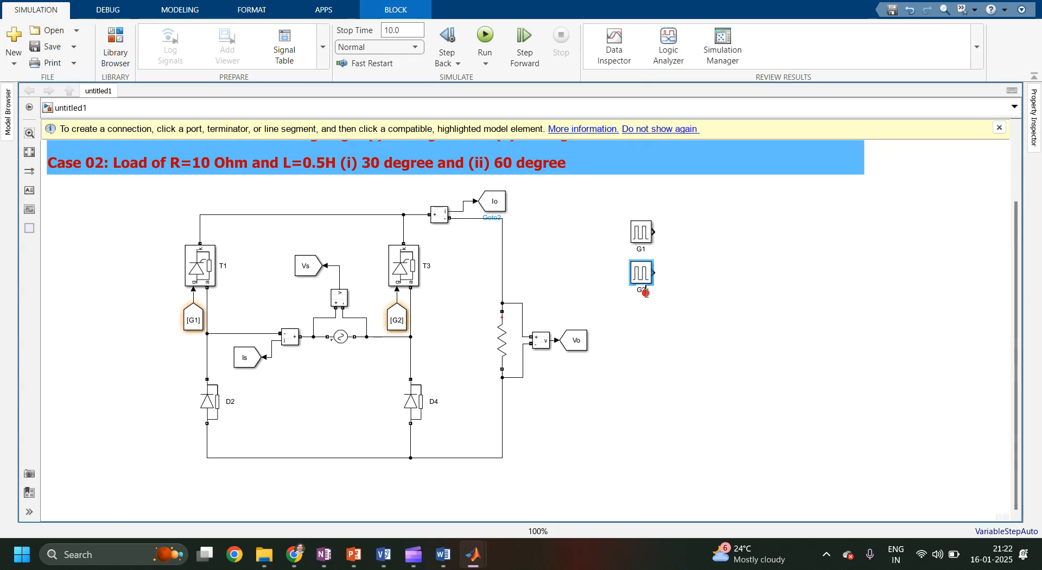
click(675, 363)
Set the From block at thyristor T3's gate to the G3 tag and apply.
click(391, 315)
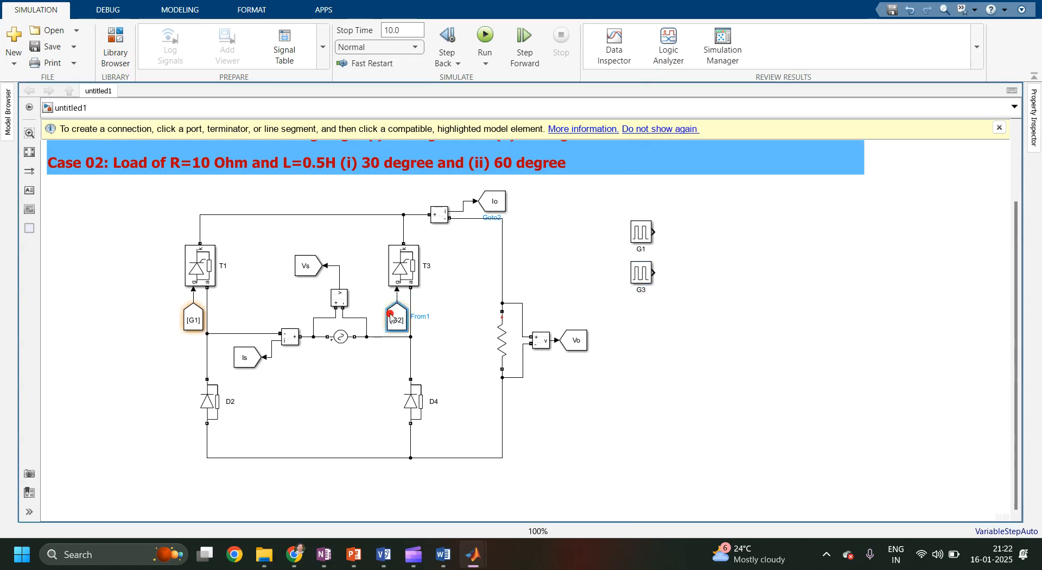
double_click(390, 315)
double_click(507, 312)
text(G)
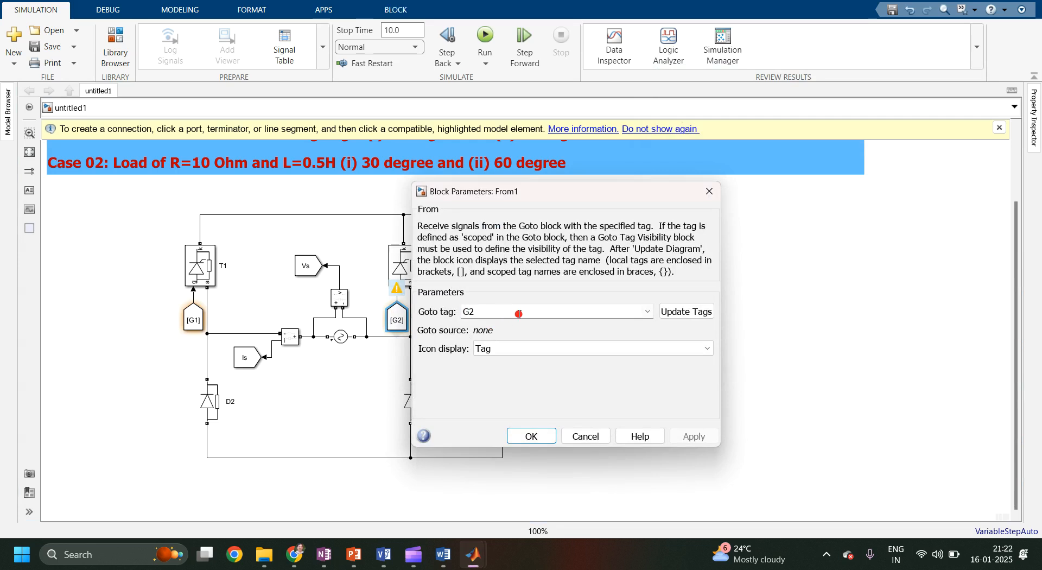
text(3)
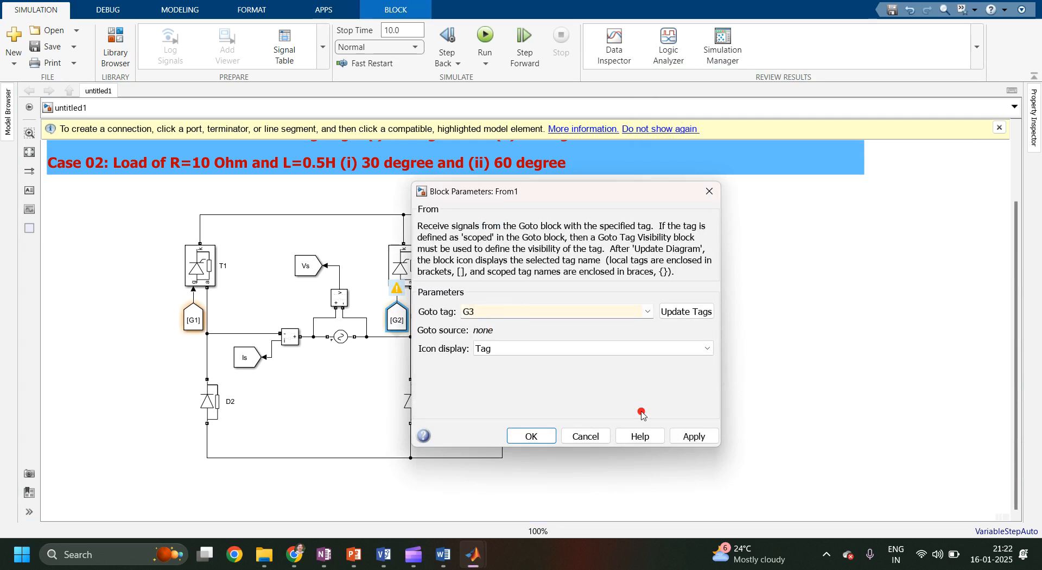
click(692, 436)
click(553, 430)
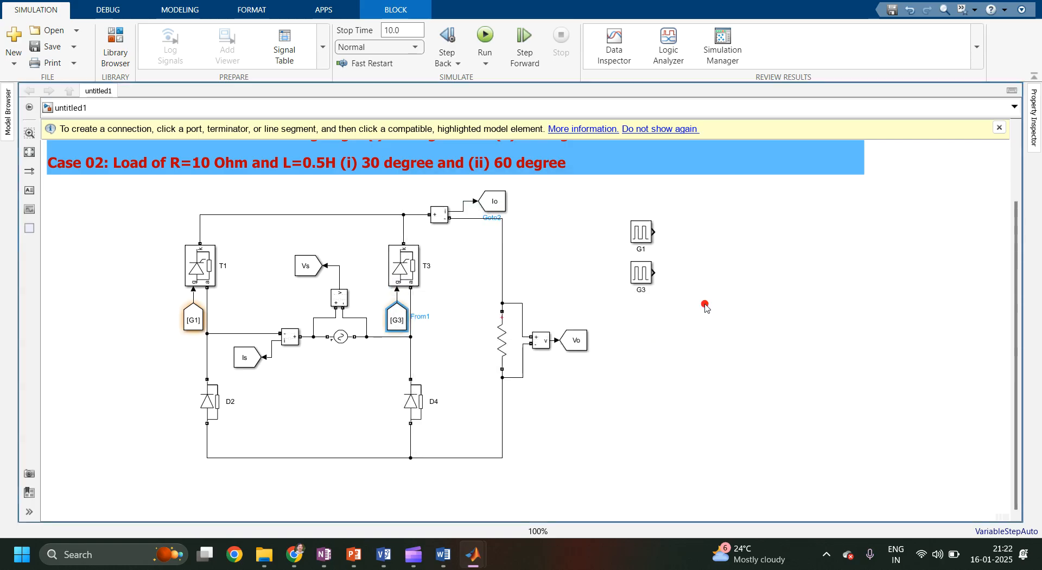
Add a Goto block beside pulse generator G1 and connect G1's output to it.
double_click(705, 266)
text(goto)
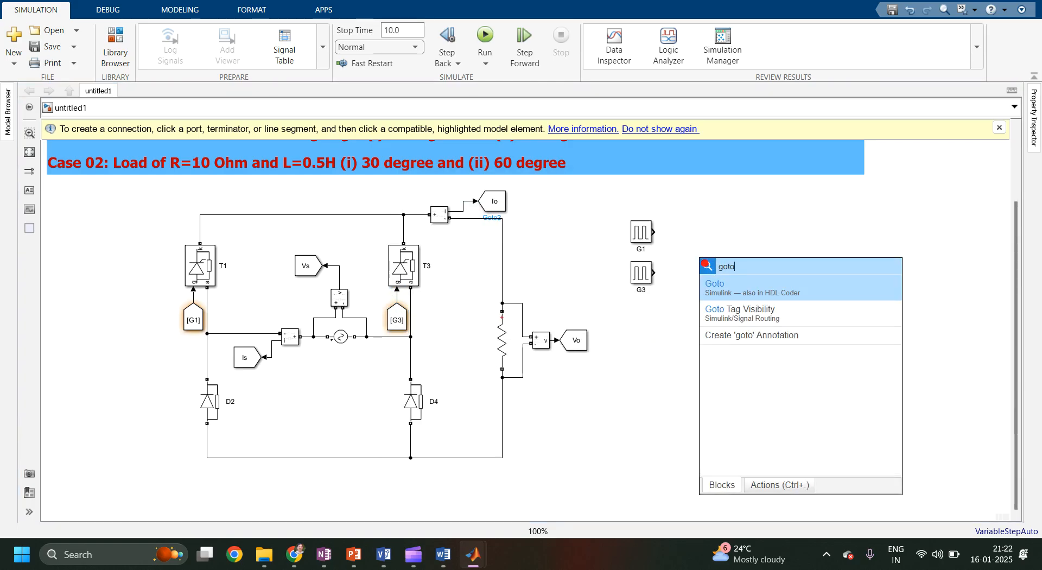
key(Return)
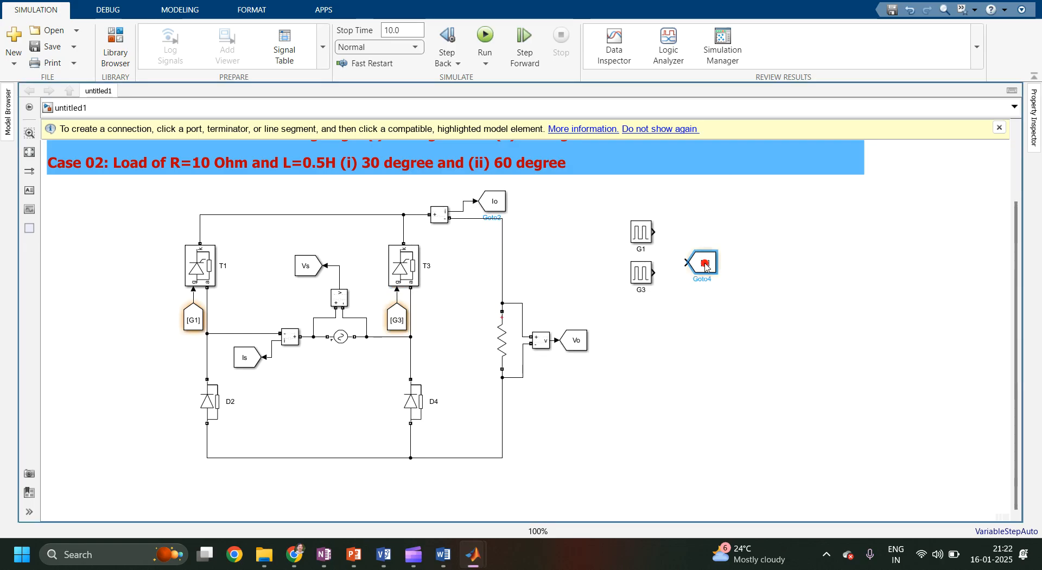
drag(705, 266, 700, 236)
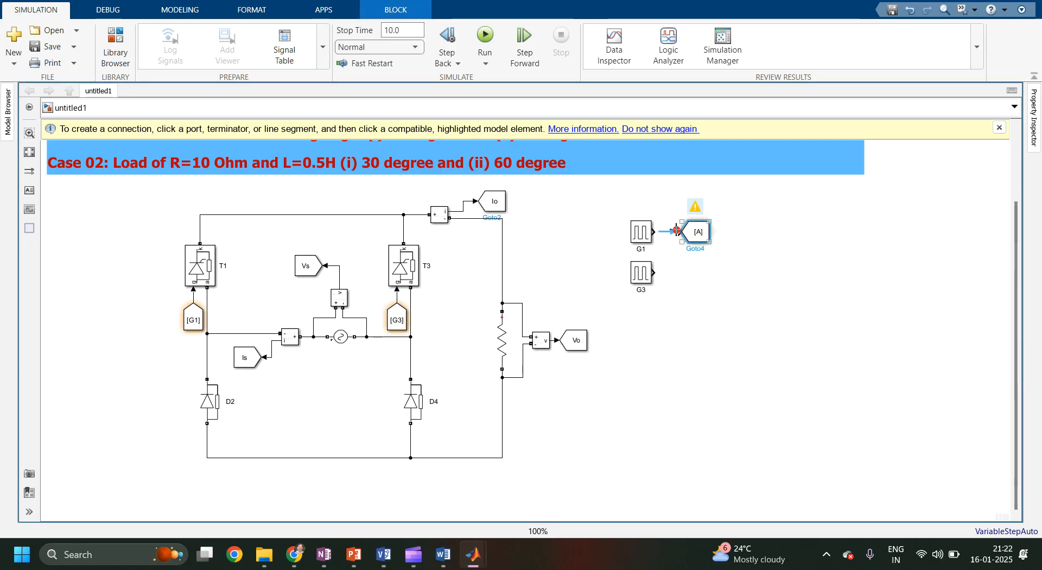
click(671, 232)
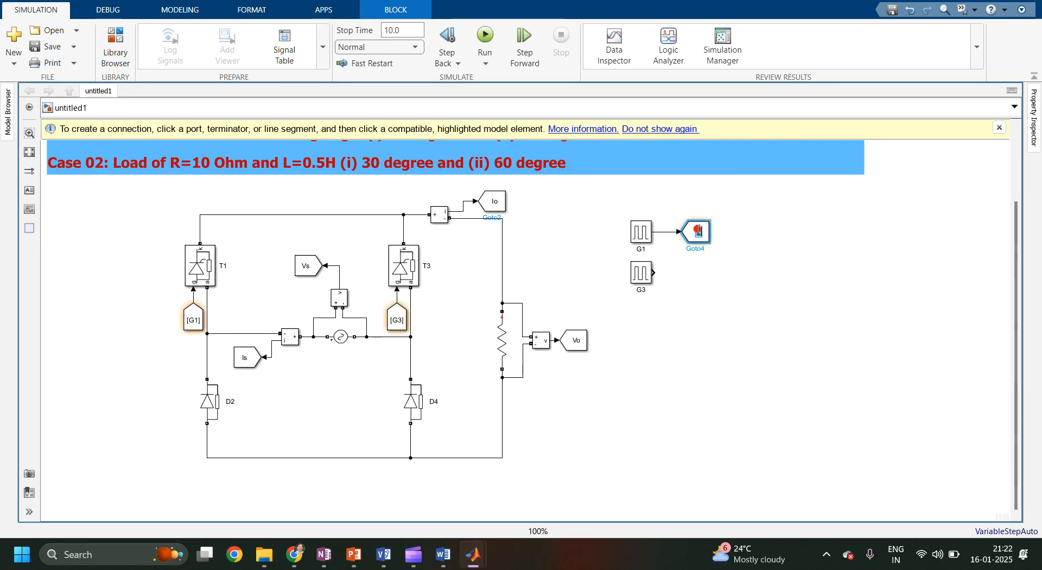
Set the new Goto block's tag to G1 with global tag visibility and apply.
double_click(698, 231)
double_click(777, 209)
text(G1)
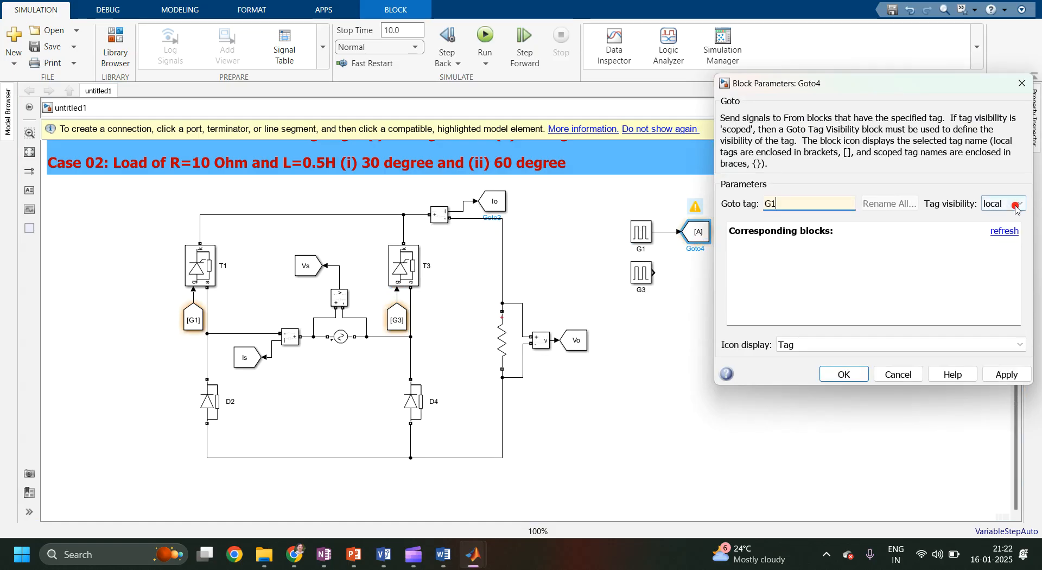
click(994, 204)
click(997, 242)
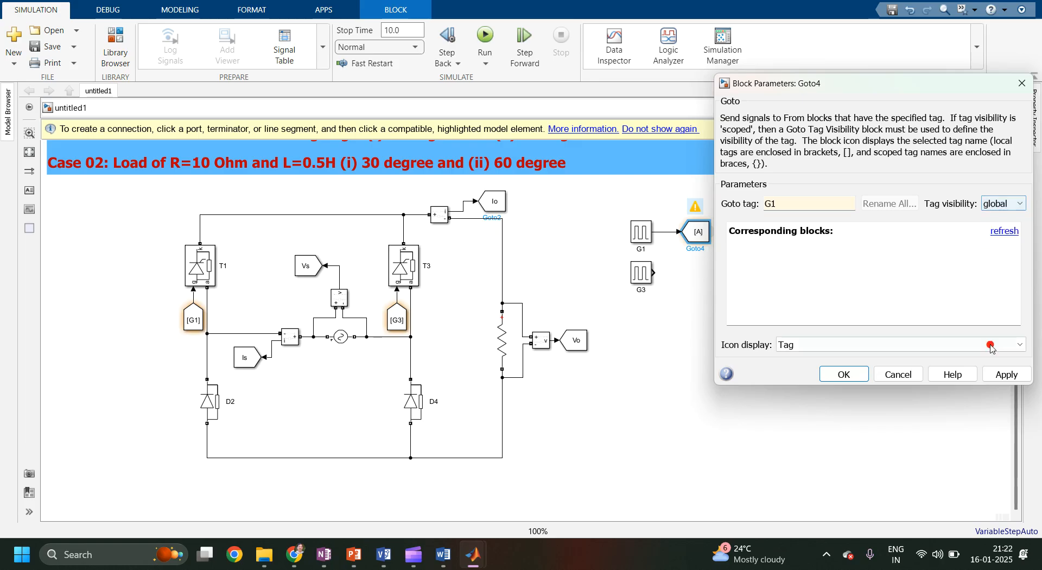
click(1000, 376)
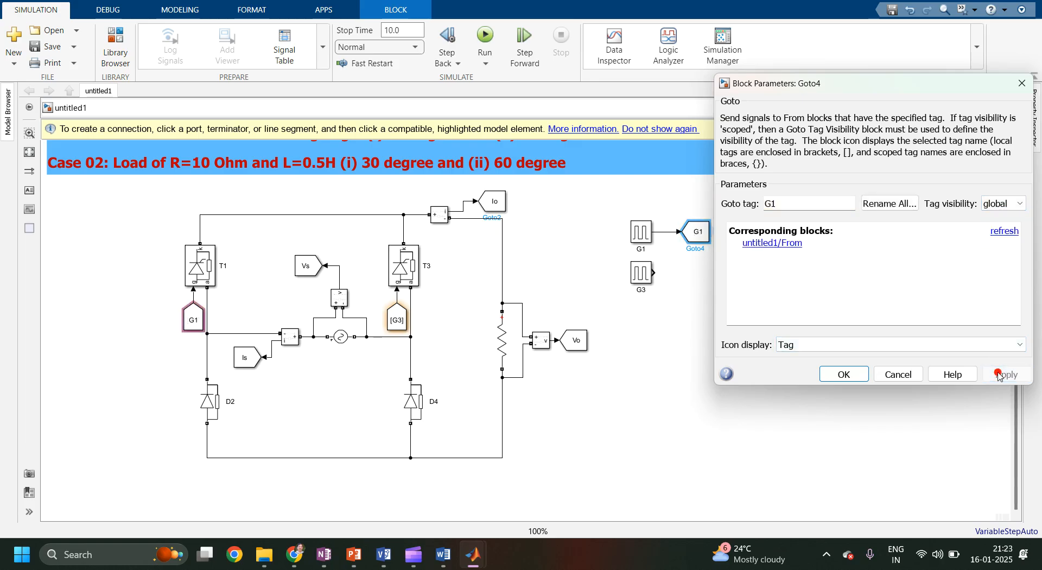
click(193, 325)
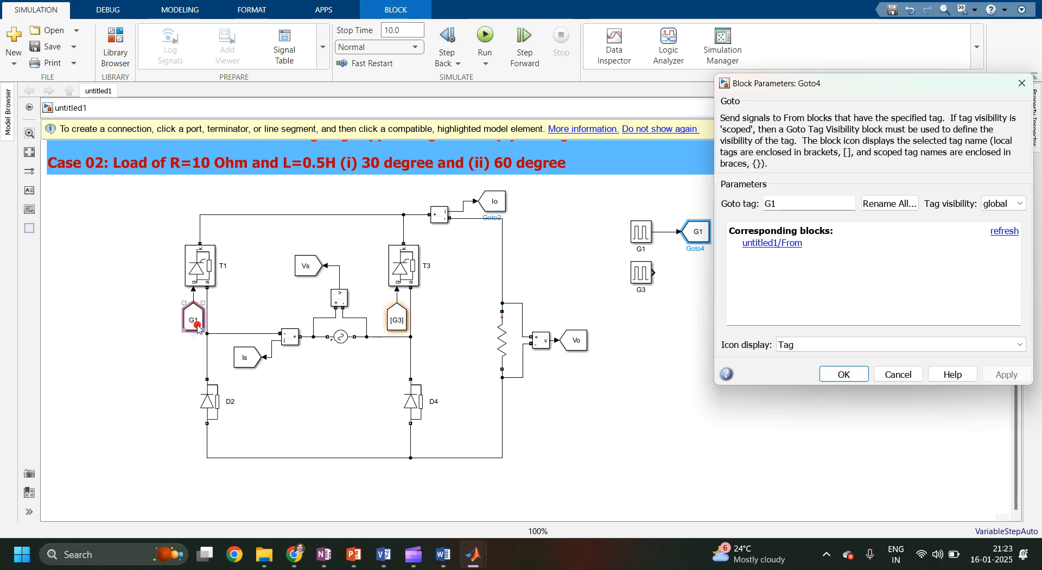
click(830, 370)
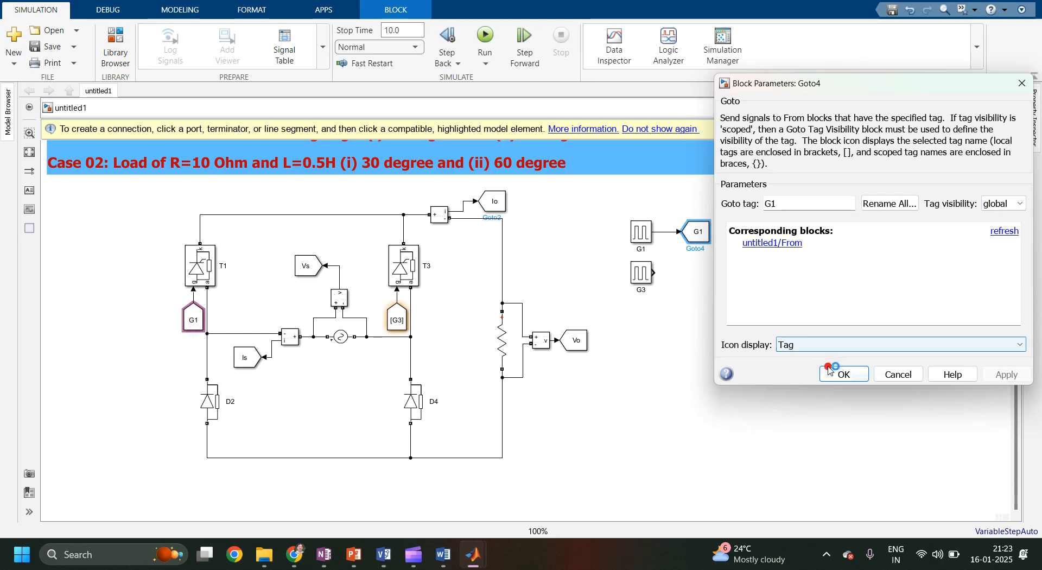
Copy the G1 Goto block beside pulse generator G3 and connect G3's output to the copy.
click(703, 233)
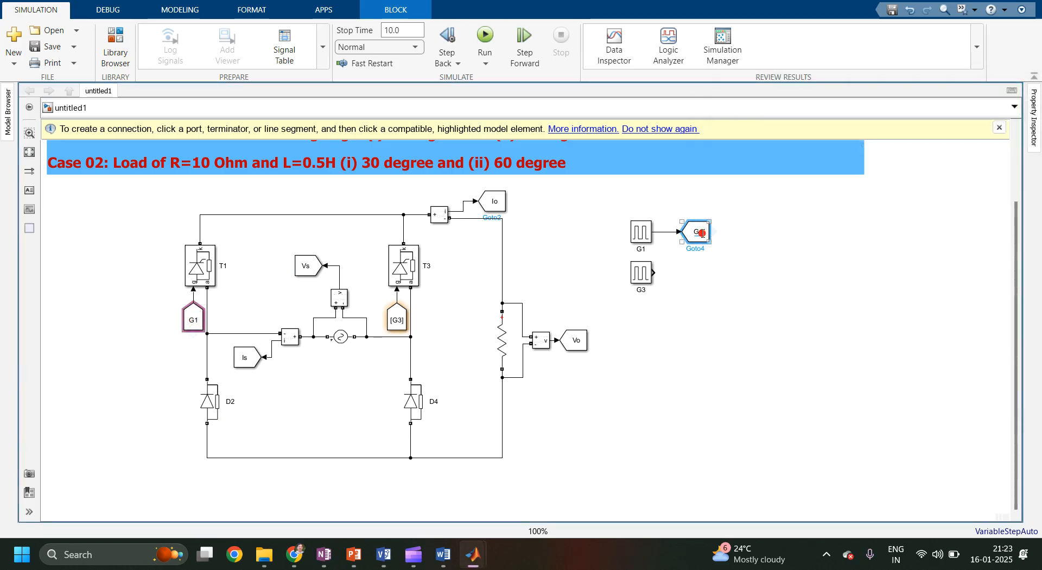
drag(702, 235, 701, 277)
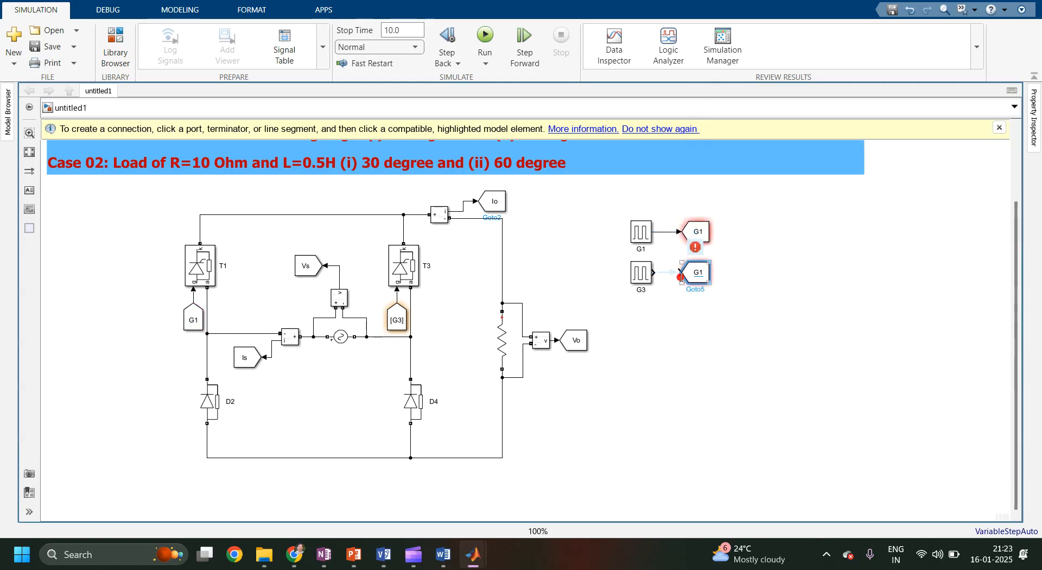
click(673, 279)
Set the copied Goto block's tag to G3 and apply.
double_click(693, 275)
click(789, 244)
double_click(789, 244)
click(799, 244)
key(BackSpace)
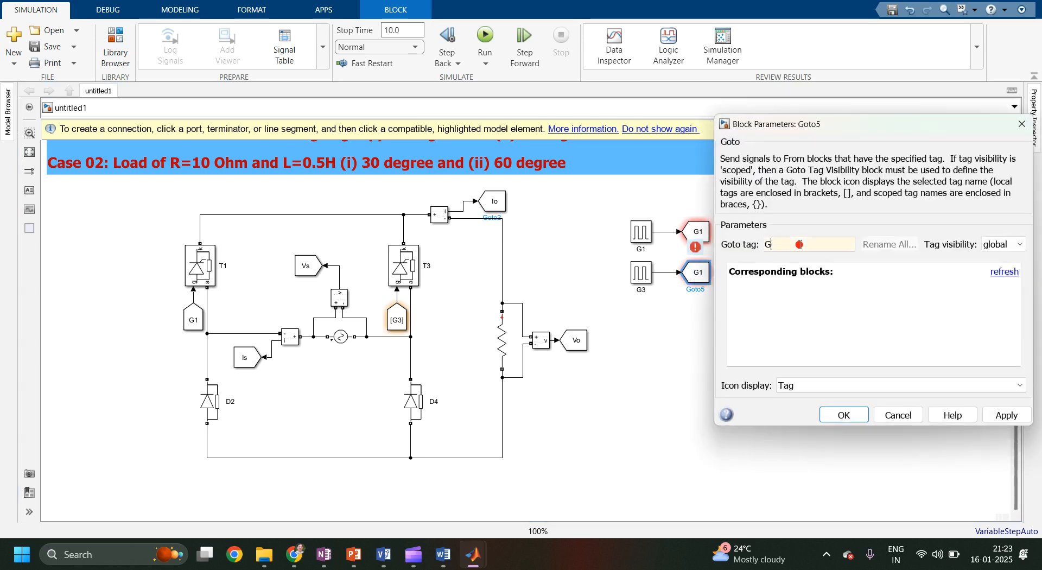
text(3)
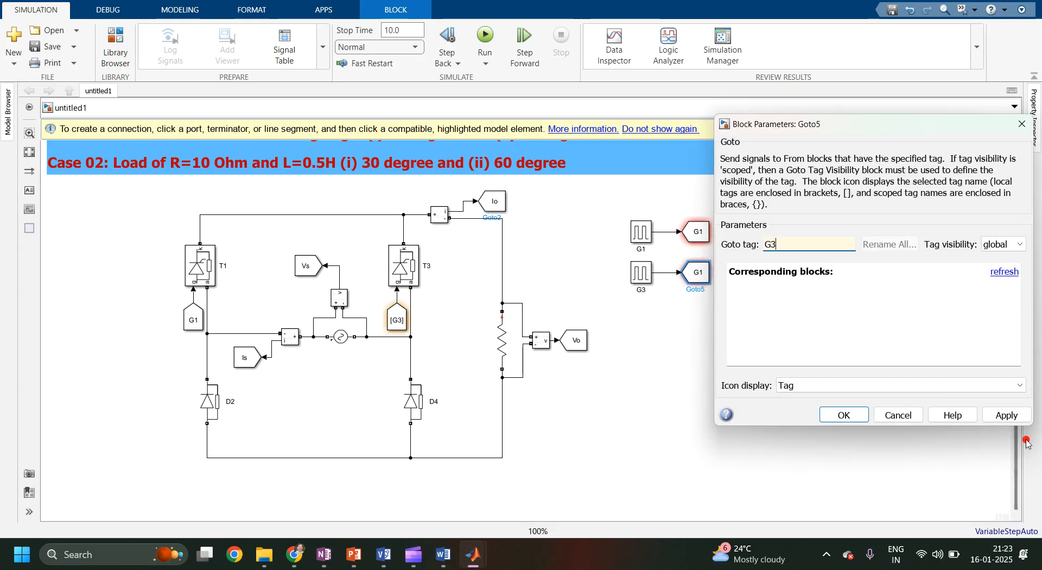
click(994, 415)
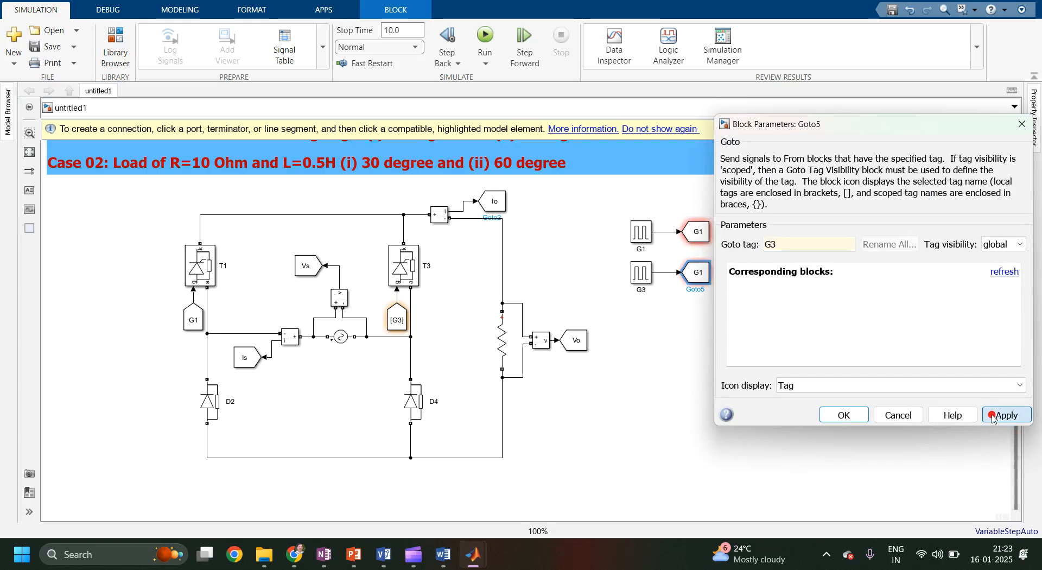
click(852, 415)
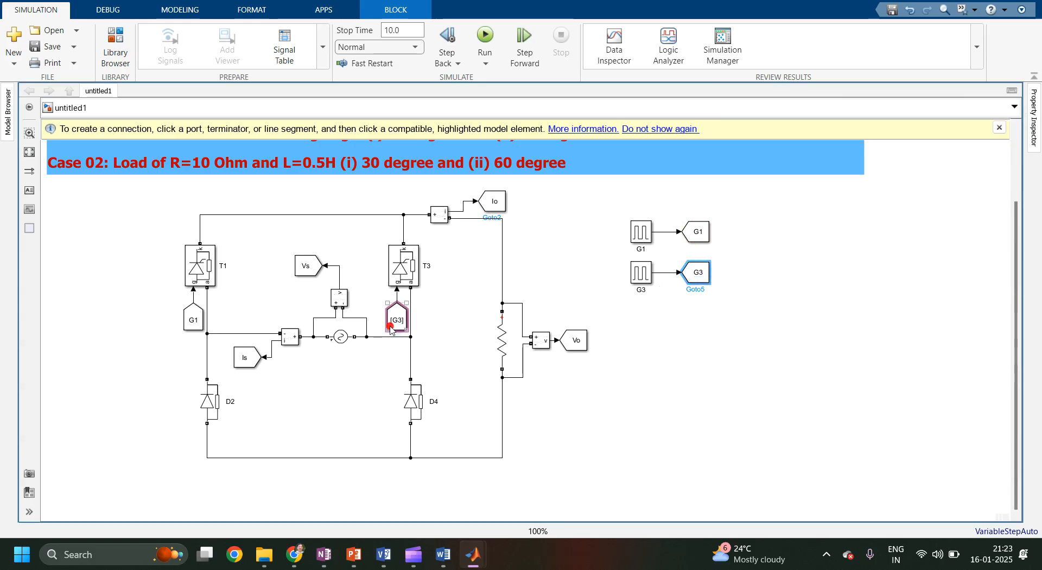
Draw an annotation area around the whole power circuit and title it Power Circuit.
click(745, 349)
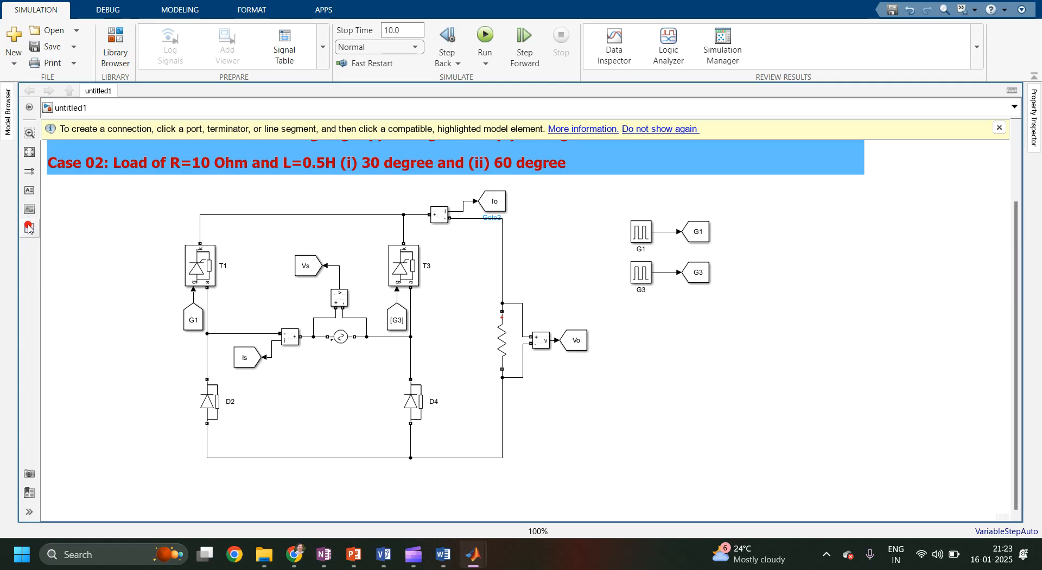
mouse_move(29, 228)
mouse_down()
mouse_move(199, 205)
mouse_move(610, 418)
mouse_move(596, 479)
mouse_up()
click(179, 187)
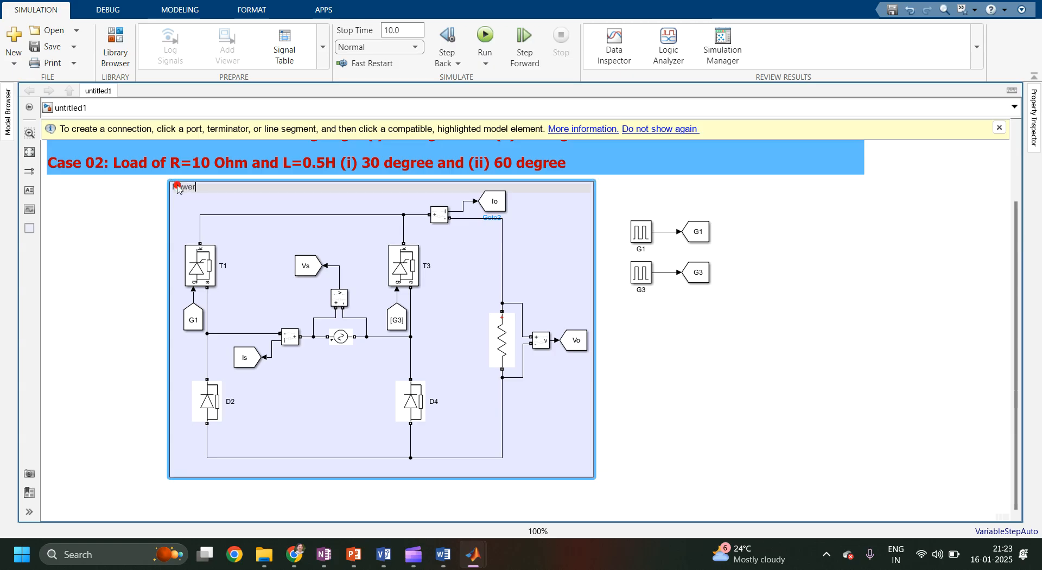
text(Power Circuit)
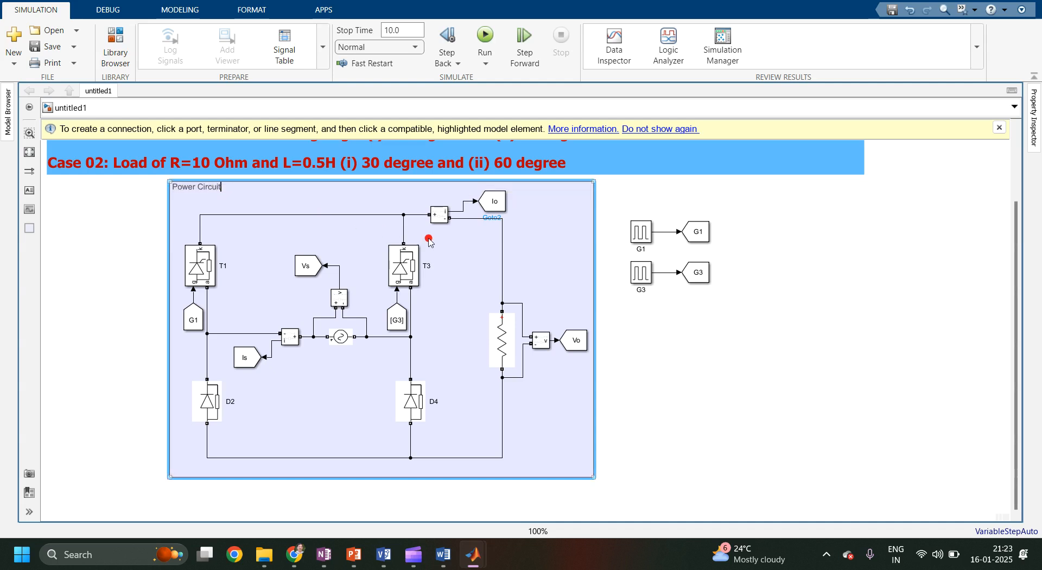
click(681, 347)
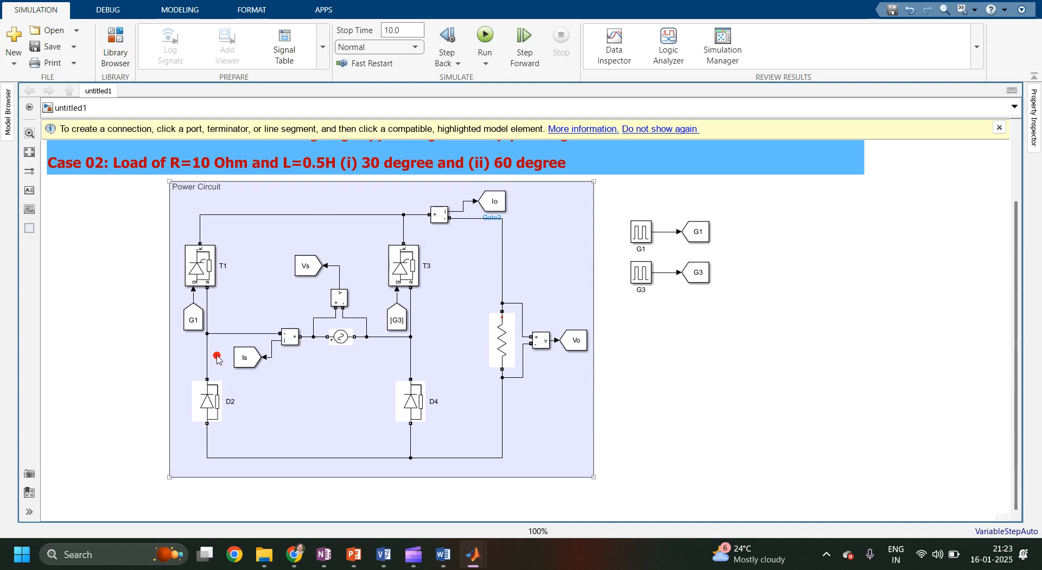
Draw an annotation area around the two pulse generators titled Pulse Generation and reposition it.
drag(30, 228, 736, 296)
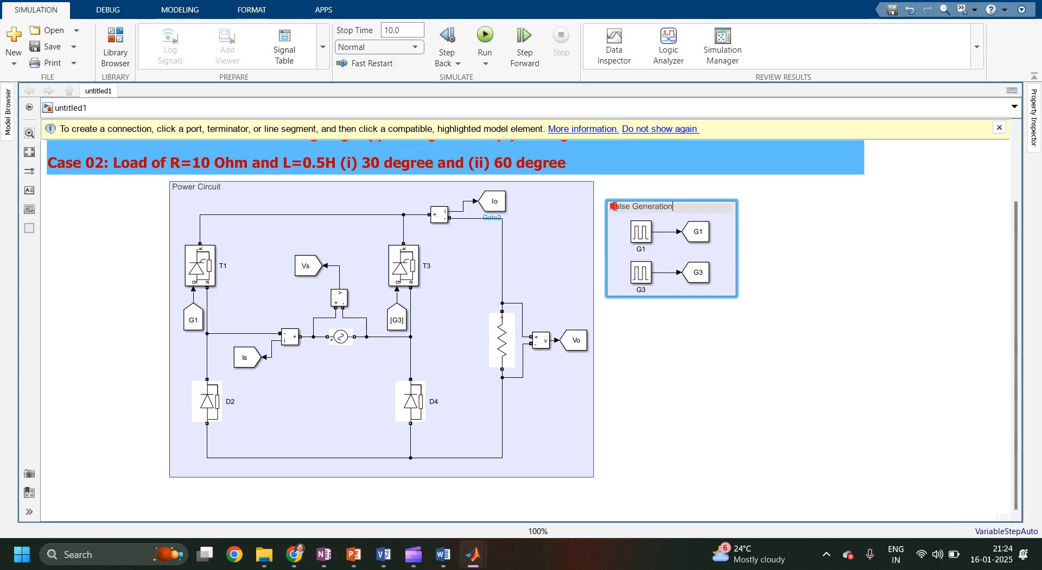
click(830, 340)
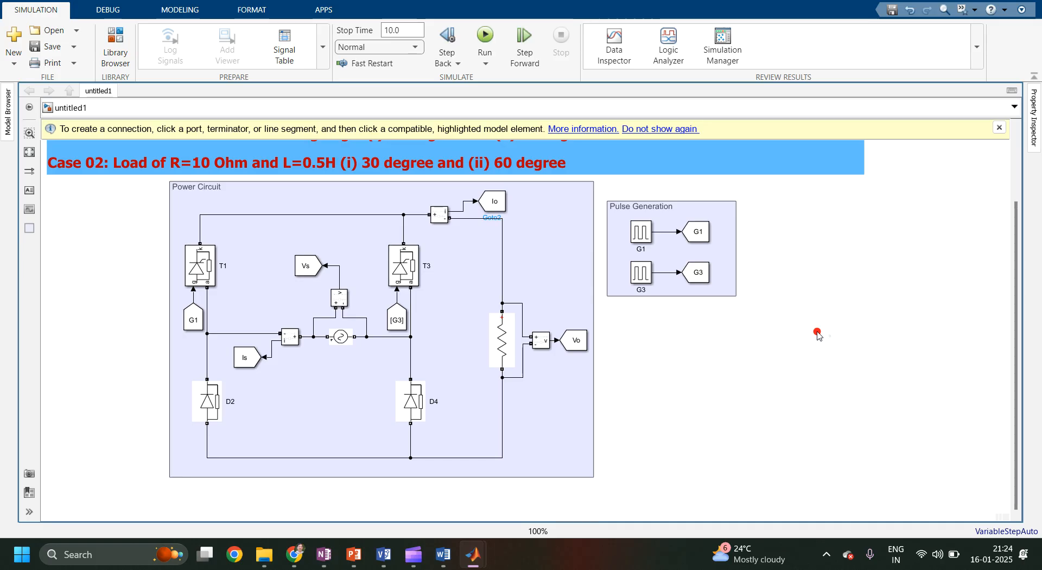
drag(790, 343, 620, 180)
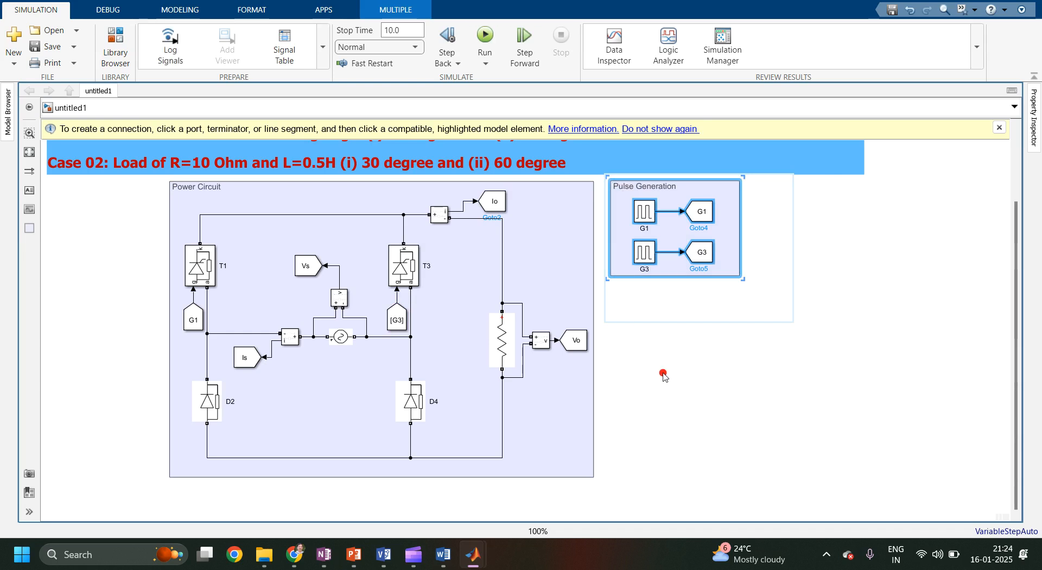
Add a From block below the Pulse Generation area.
double_click(688, 365)
text(from)
key(Return)
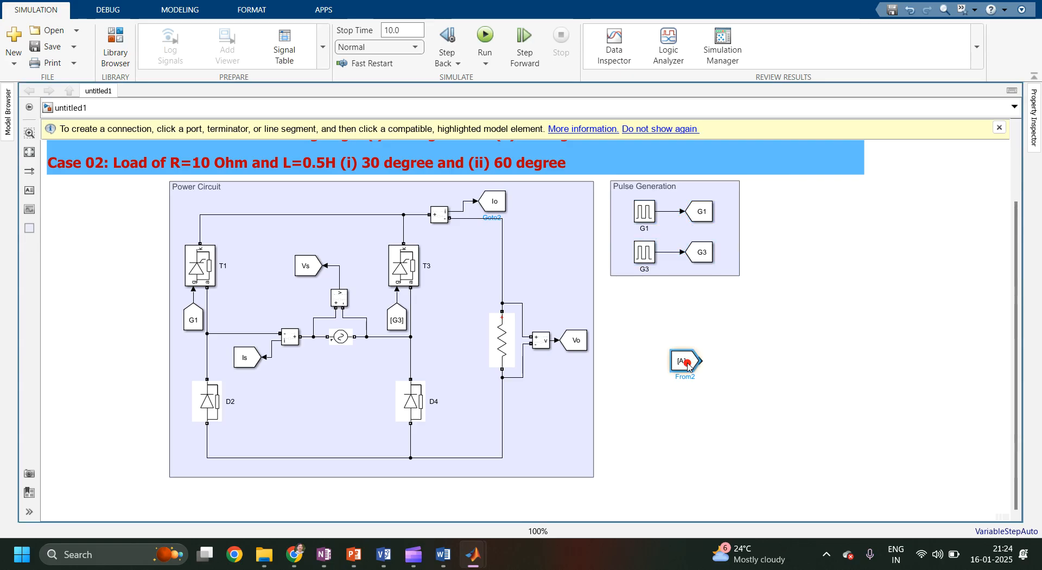
drag(687, 364, 670, 331)
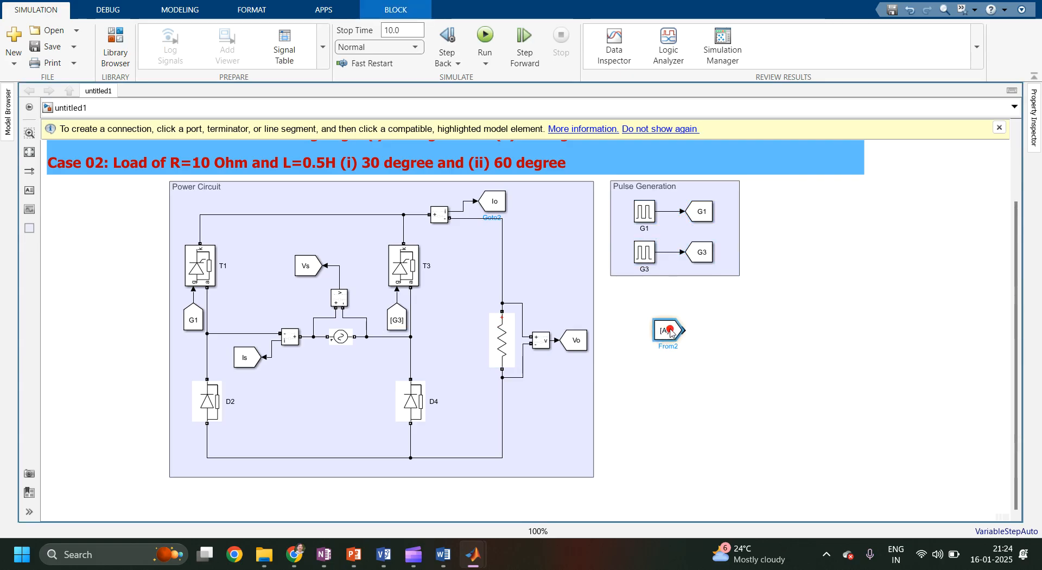
Set the new From block's tag to Vs and apply.
double_click(672, 331)
text(V)
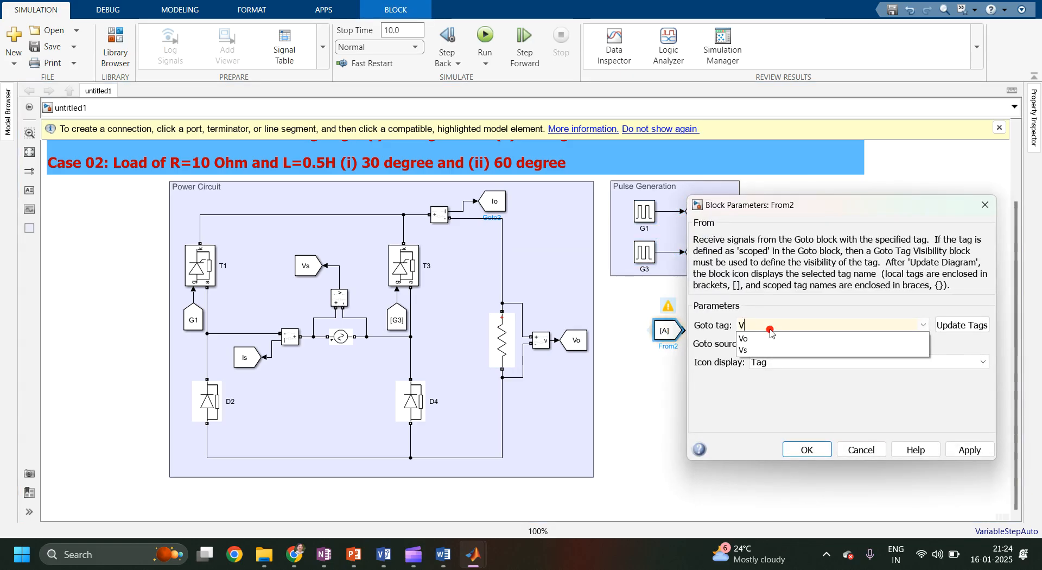
text(s)
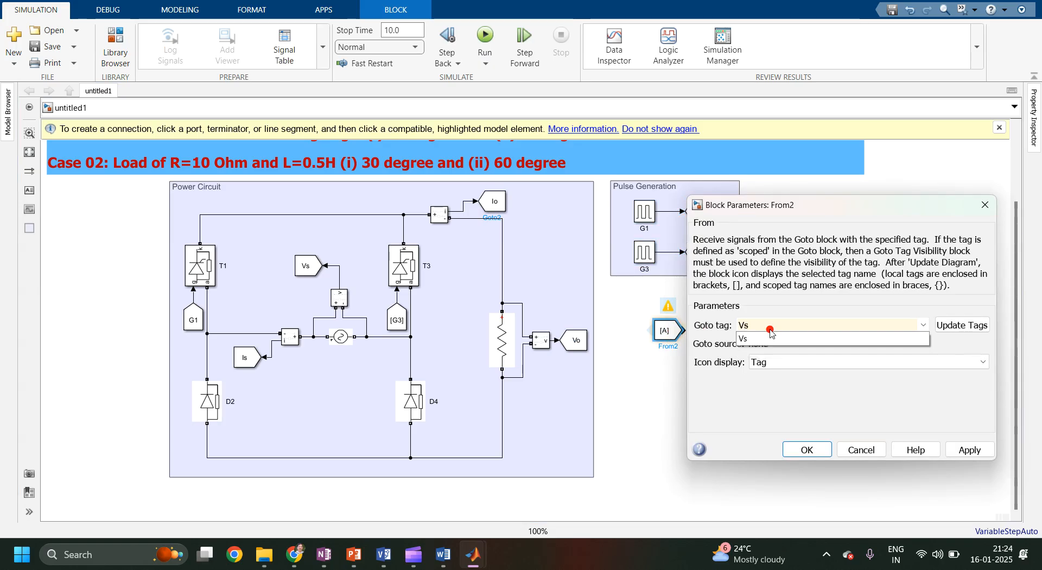
click(950, 324)
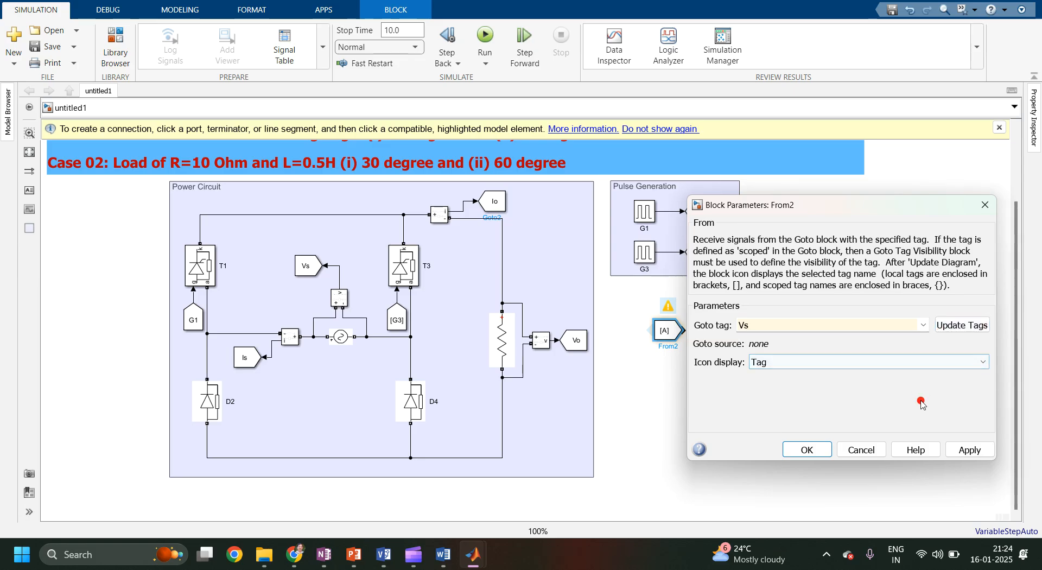
click(970, 450)
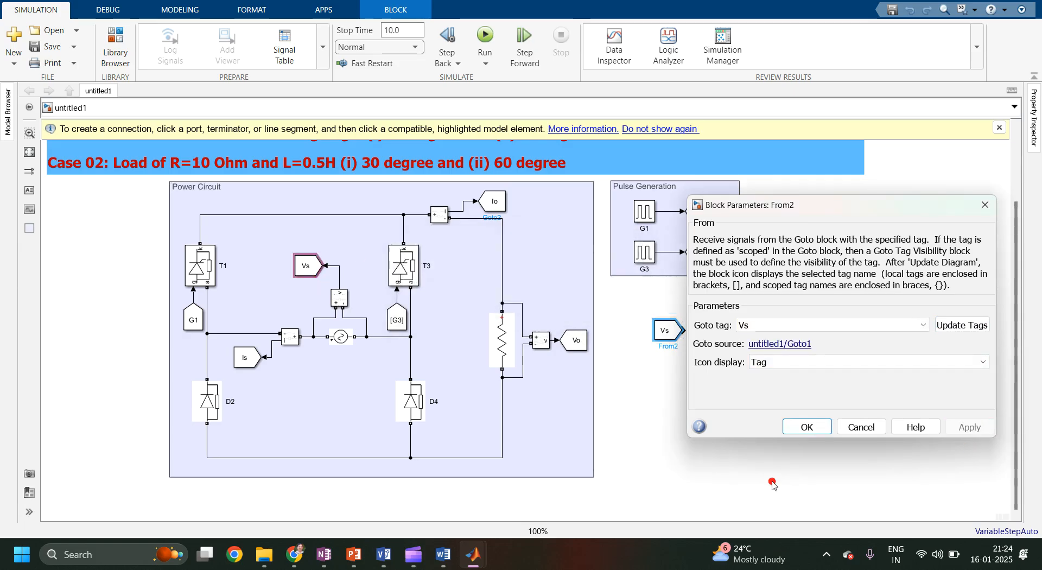
click(816, 430)
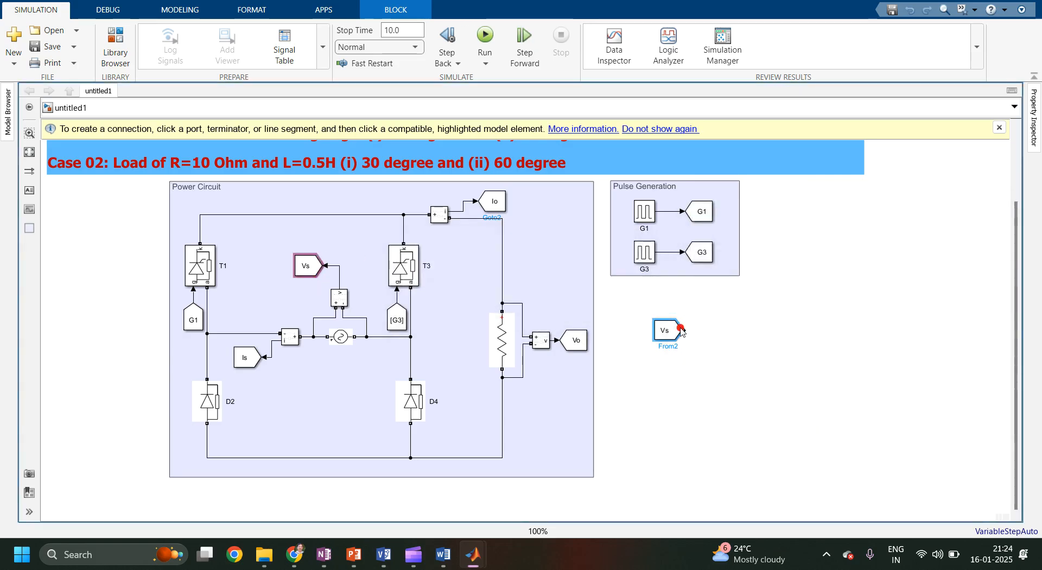
Make copies of the Vs From block stacked below it.
drag(665, 329, 664, 426)
click(663, 427)
Set the second From block's tag to Vo and apply.
click(656, 352)
double_click(657, 351)
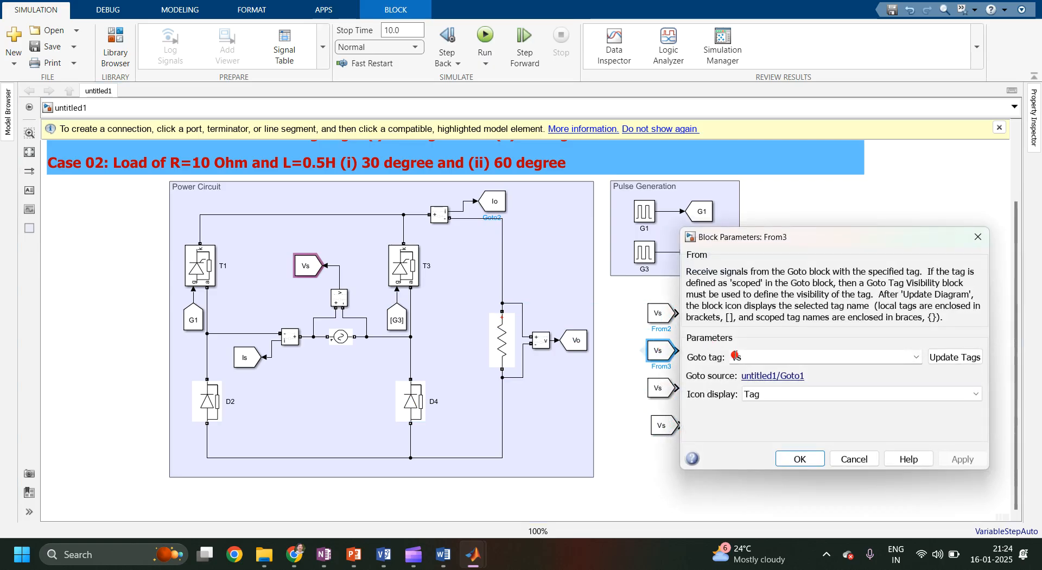
click(747, 358)
key(BackSpace)
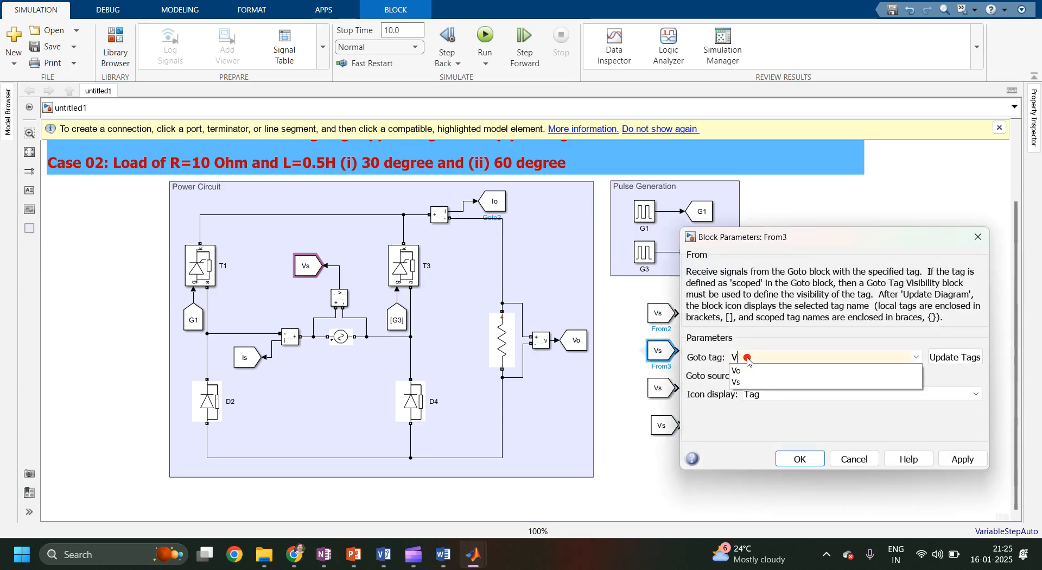
text(o)
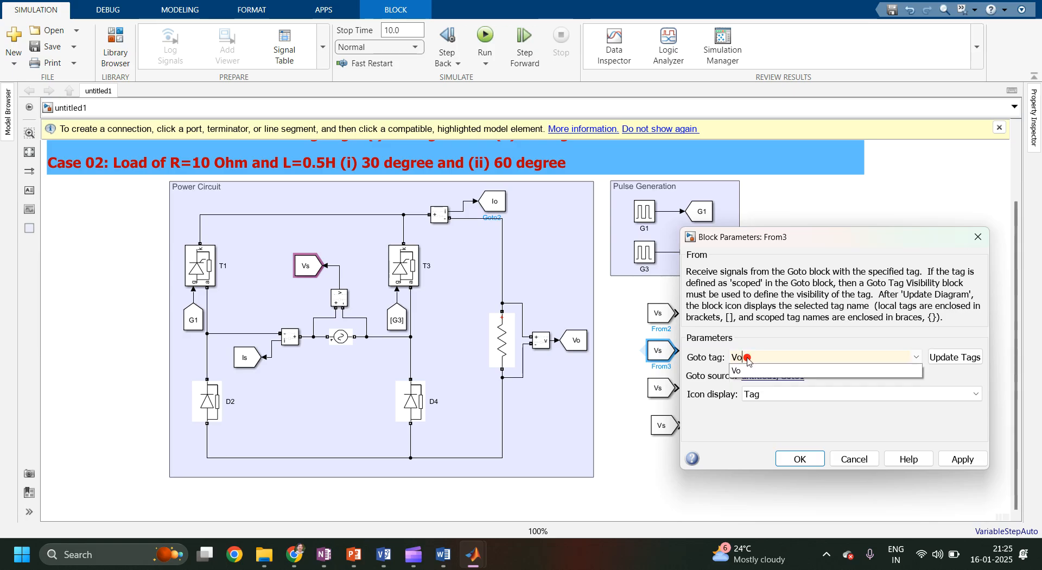
click(962, 459)
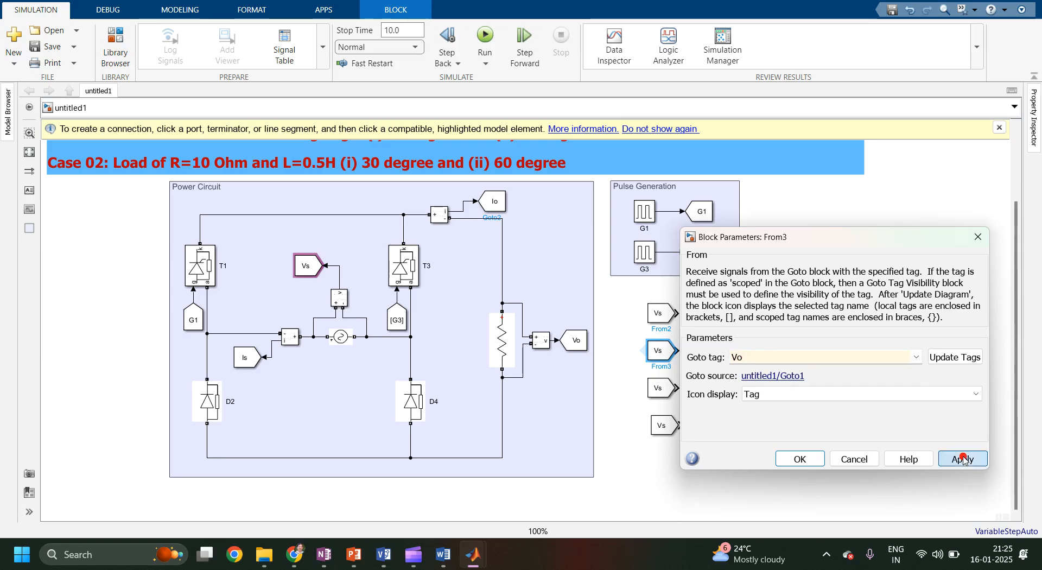
click(800, 459)
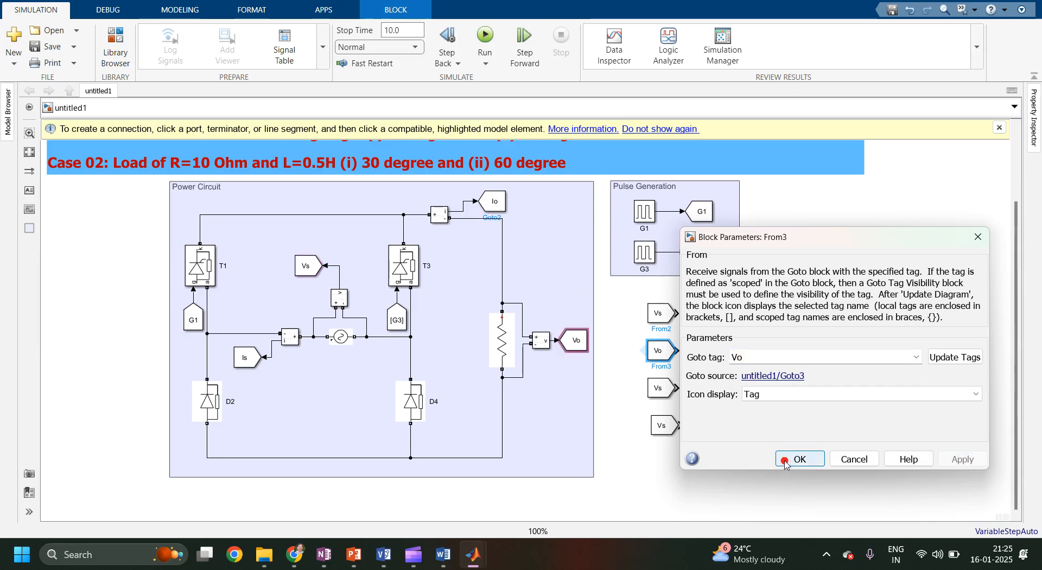
Set the third From block's tag to Io and apply.
click(669, 387)
double_click(669, 386)
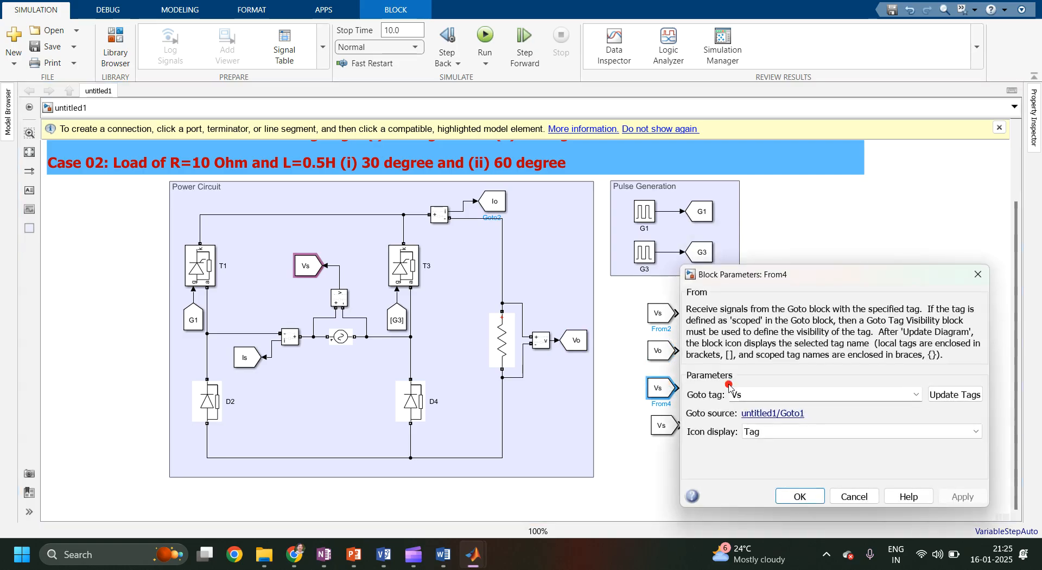
click(782, 398)
key(BackSpace)
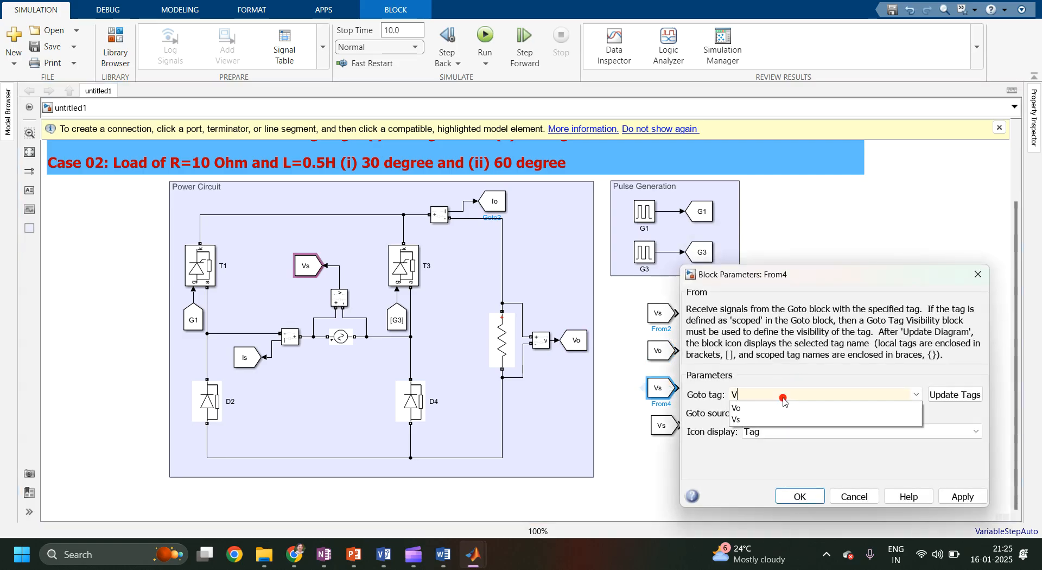
key(BackSpace)
text(Io)
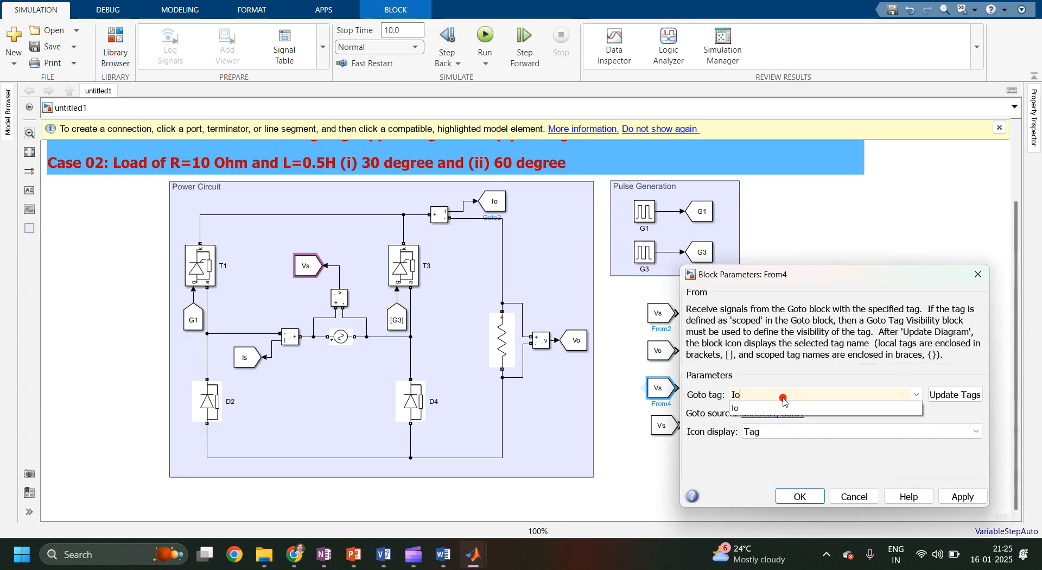
click(950, 498)
click(794, 498)
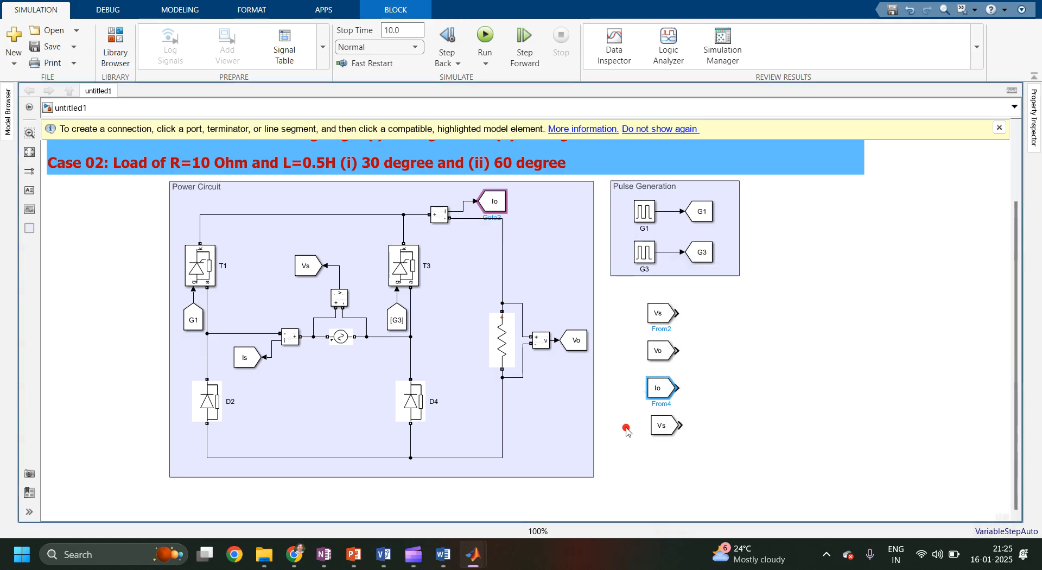
Set the fourth From block's tag to Is and apply.
click(672, 422)
double_click(672, 422)
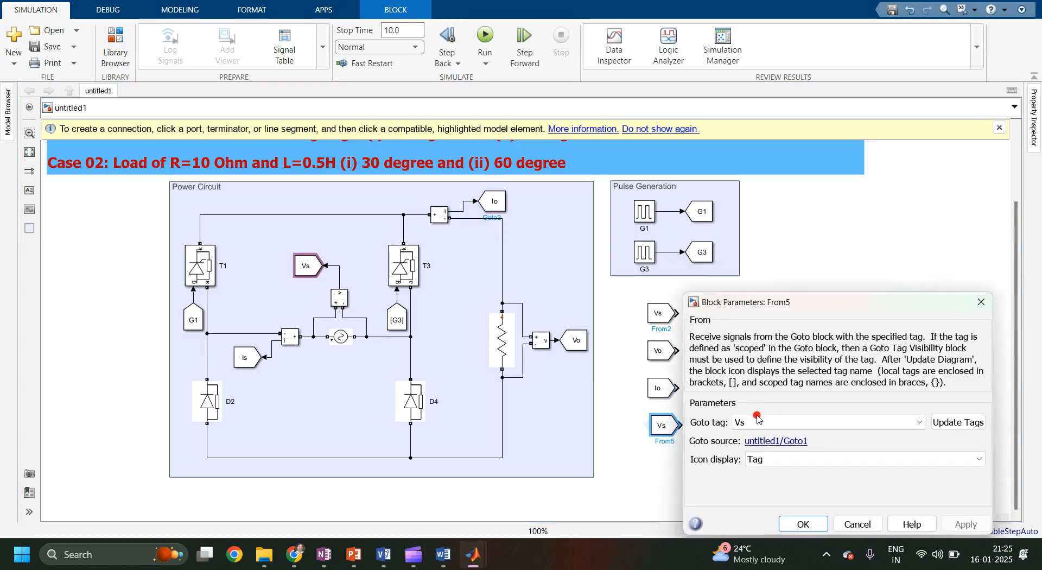
key(BackSpace)
key(BackSpace)
text(Is)
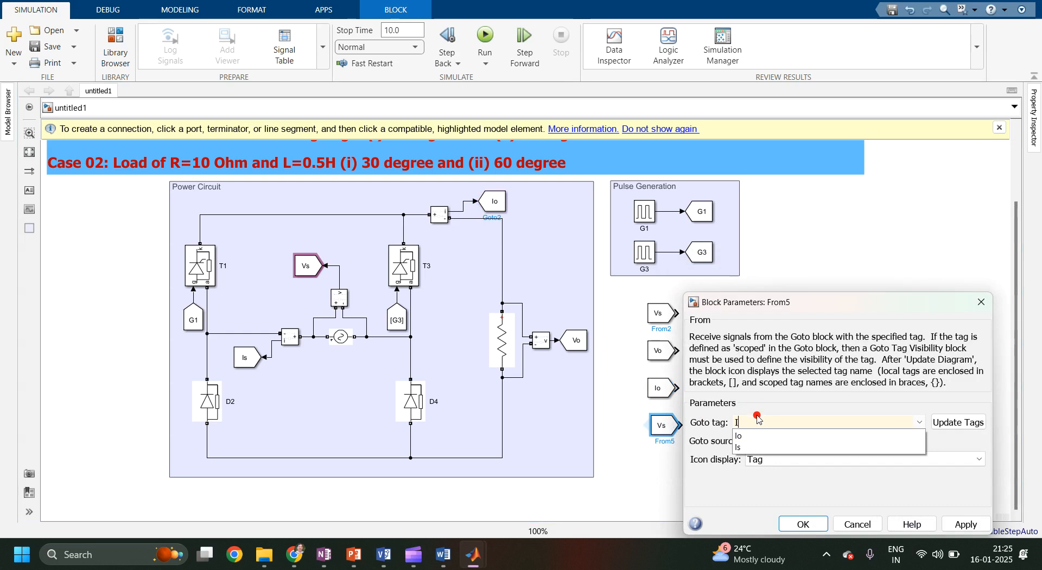
click(949, 525)
click(804, 524)
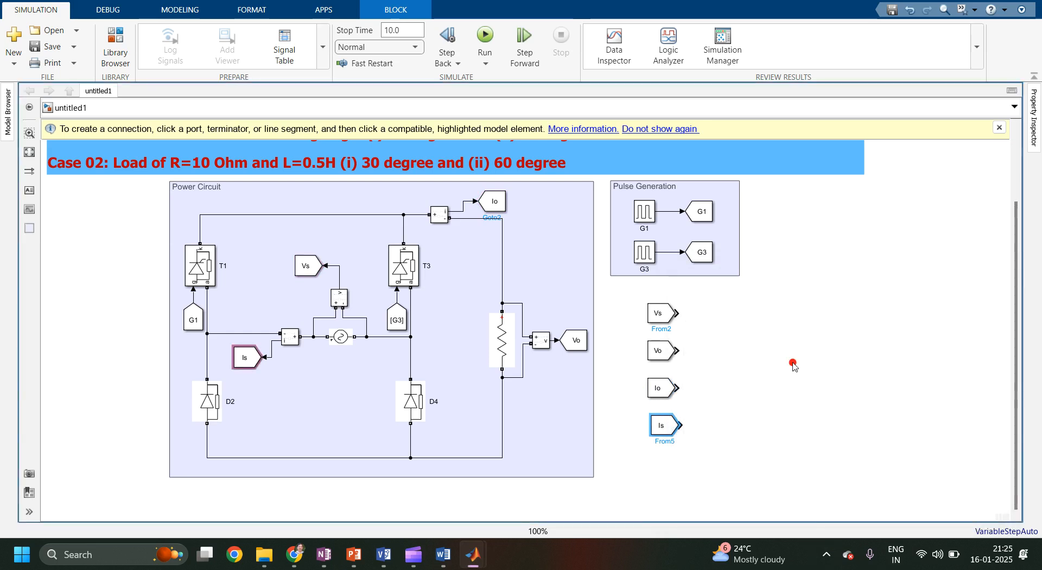
Add a Scope block to the right of the From blocks.
double_click(793, 363)
text(s)
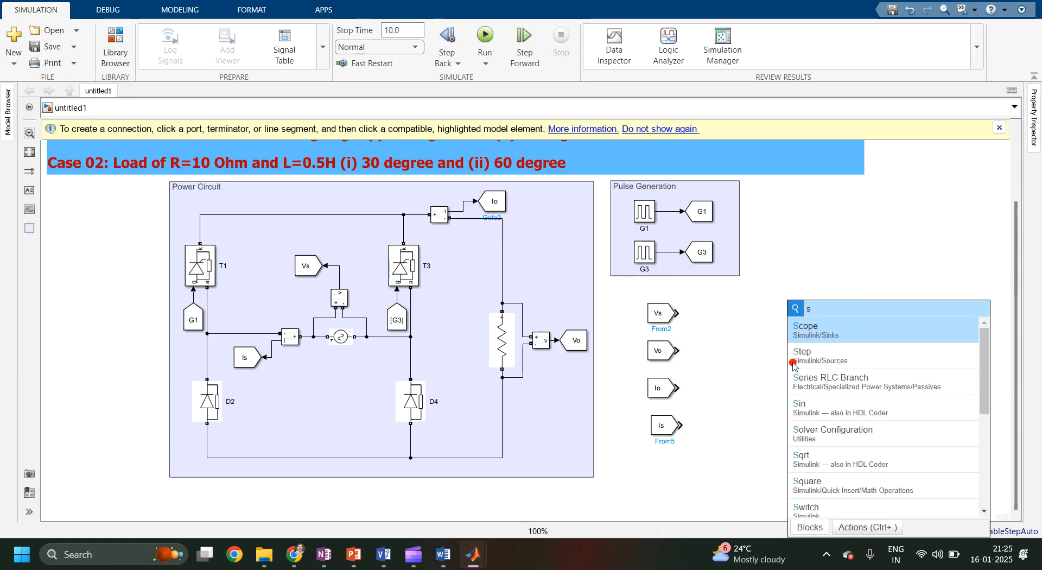
text(cope)
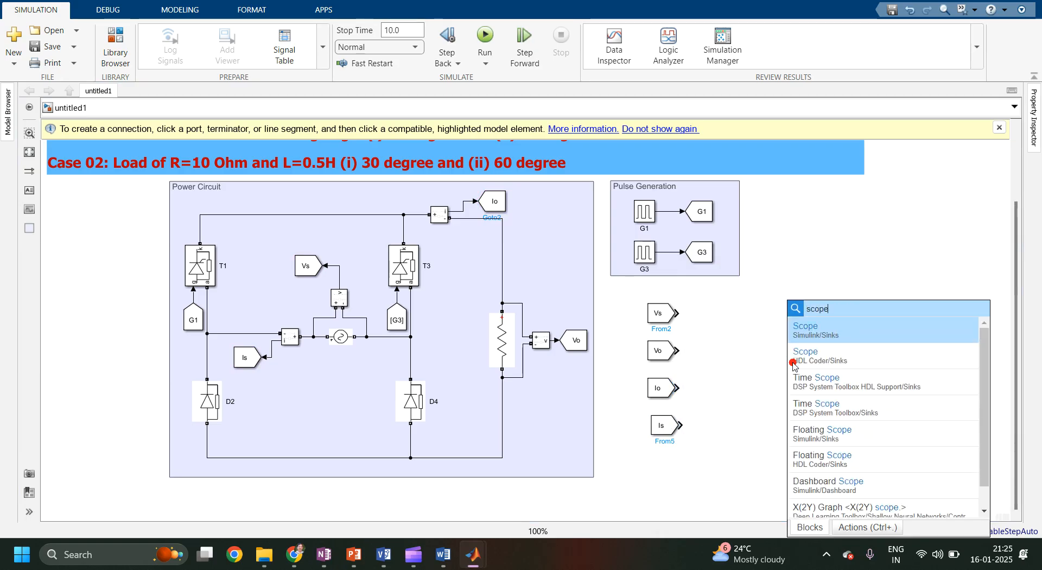
key(Return)
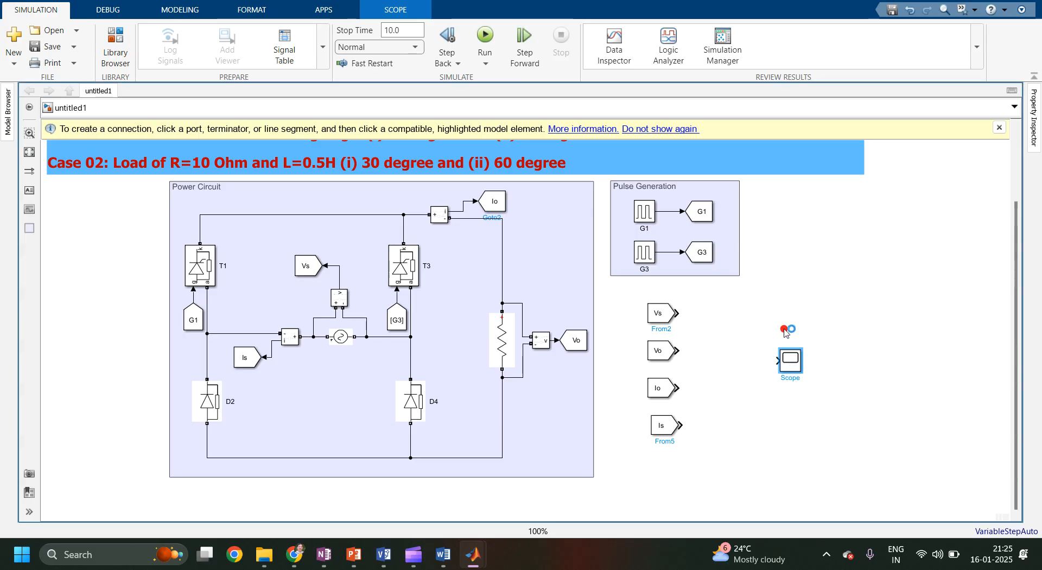
Open the Scope and configure it with 4 input ports in a two-by-two axes layout.
right_click(790, 360)
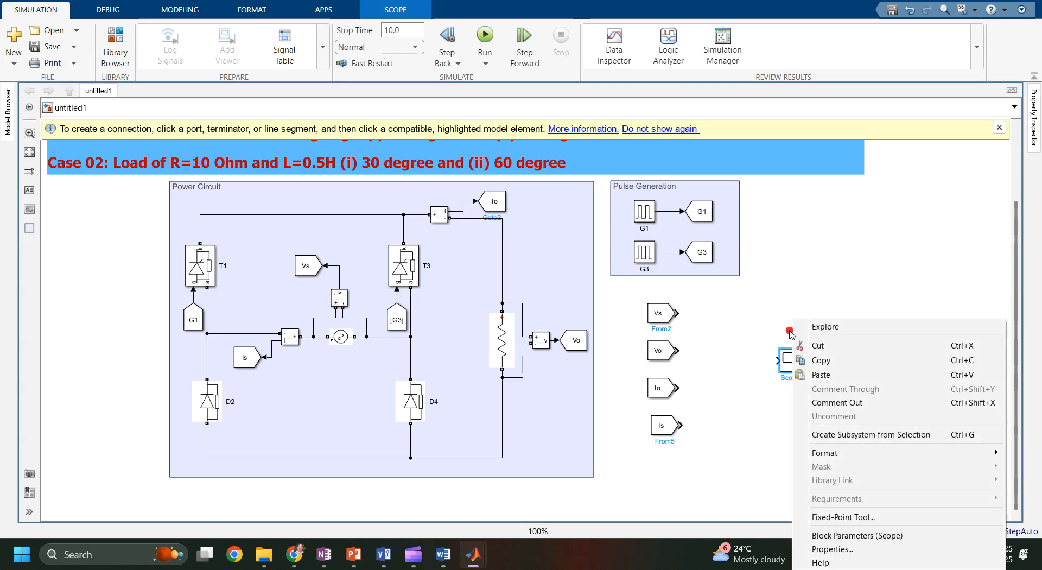
click(790, 332)
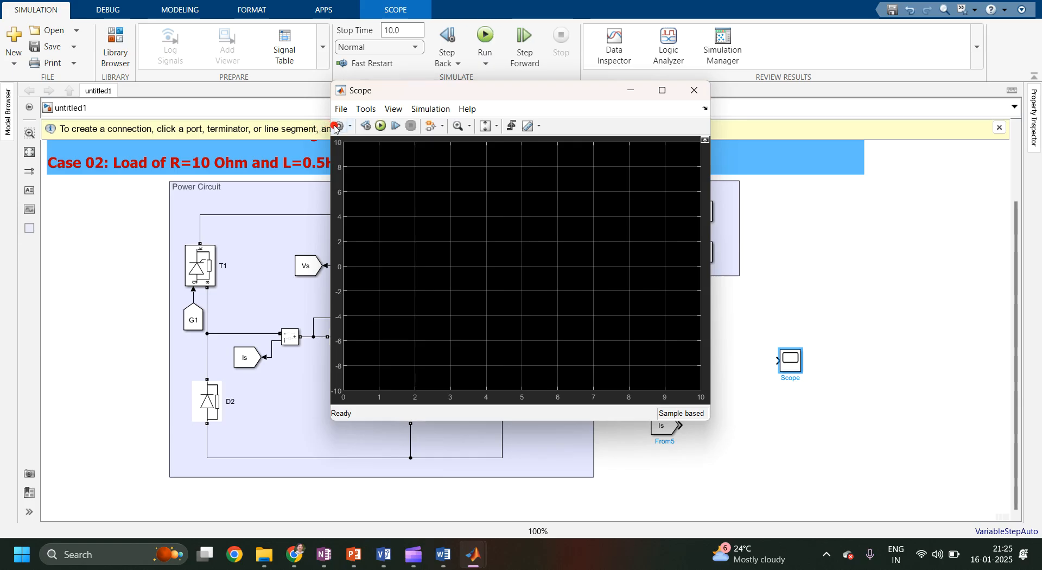
click(336, 127)
double_click(517, 236)
text(4)
click(646, 241)
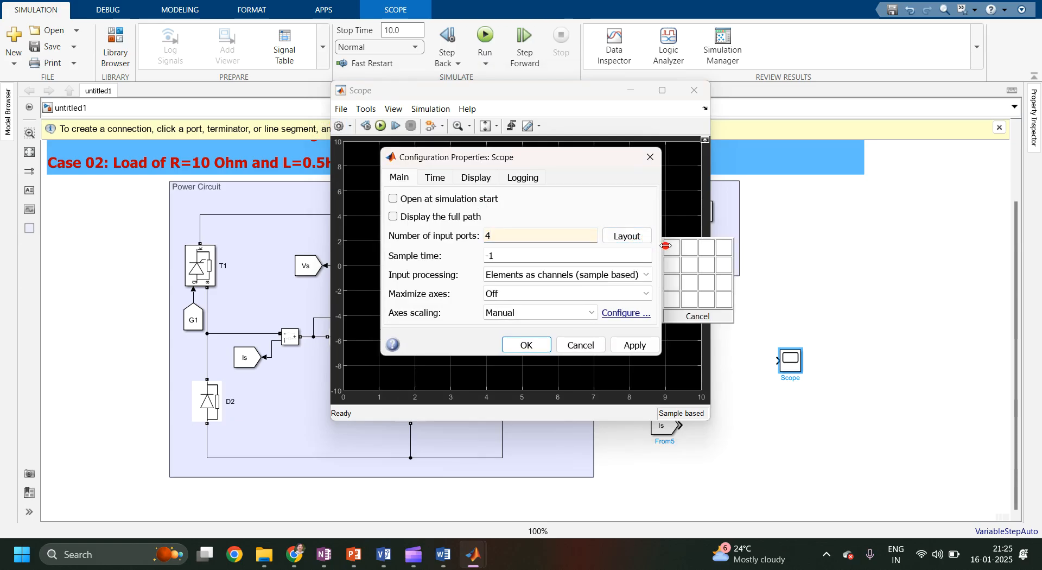
click(689, 267)
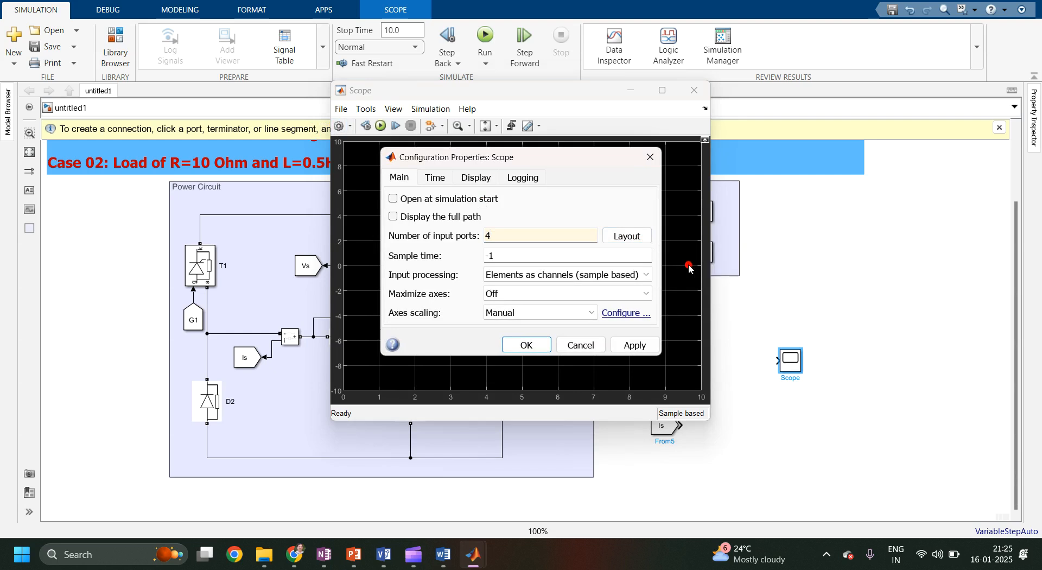
click(642, 344)
click(530, 348)
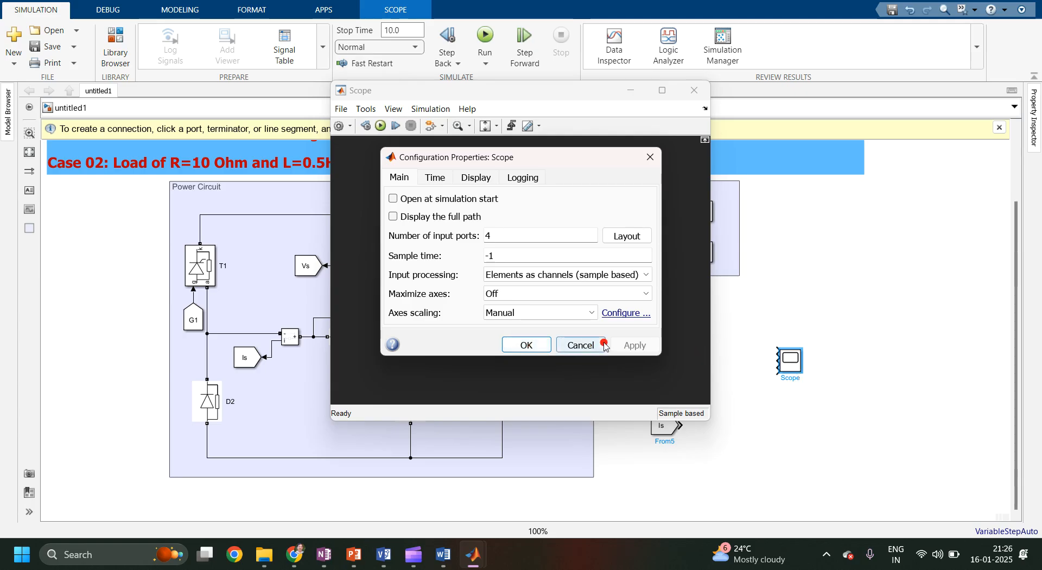
click(526, 345)
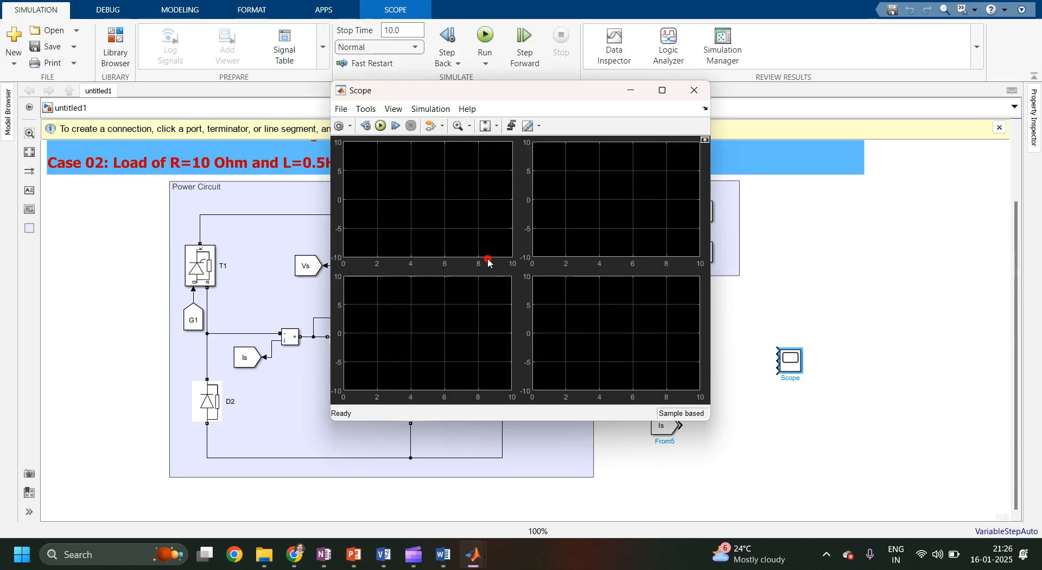
click(695, 90)
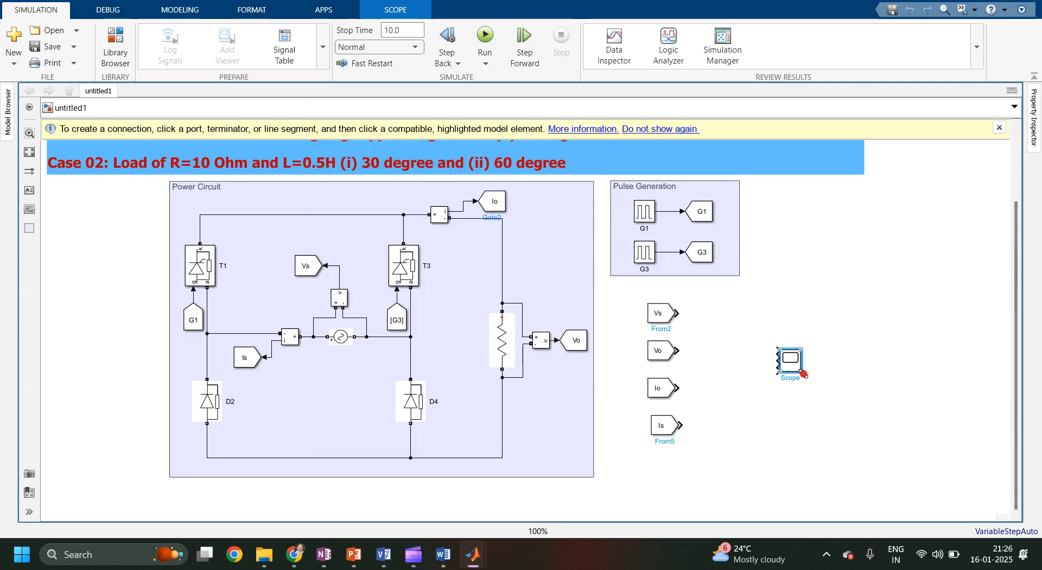
Enlarge the Scope and connect the Vs, Vo, Io and Is From blocks to its four inputs.
drag(804, 374, 778, 390)
drag(676, 313, 763, 328)
drag(678, 350, 759, 350)
click(663, 399)
click(684, 386)
drag(680, 386, 758, 374)
drag(684, 424, 758, 397)
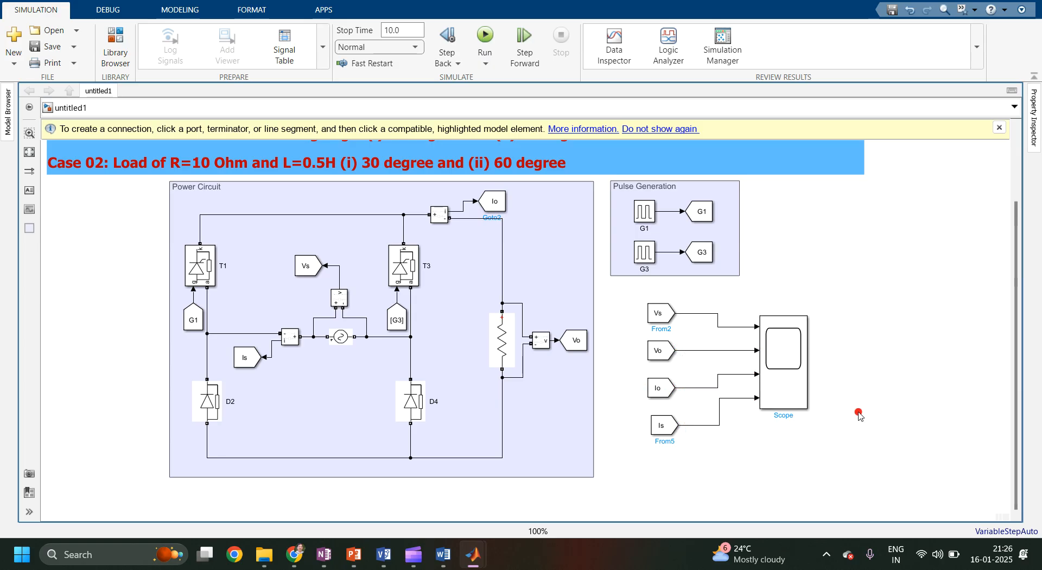
Set the simulation stop time to 0.2.
click(797, 332)
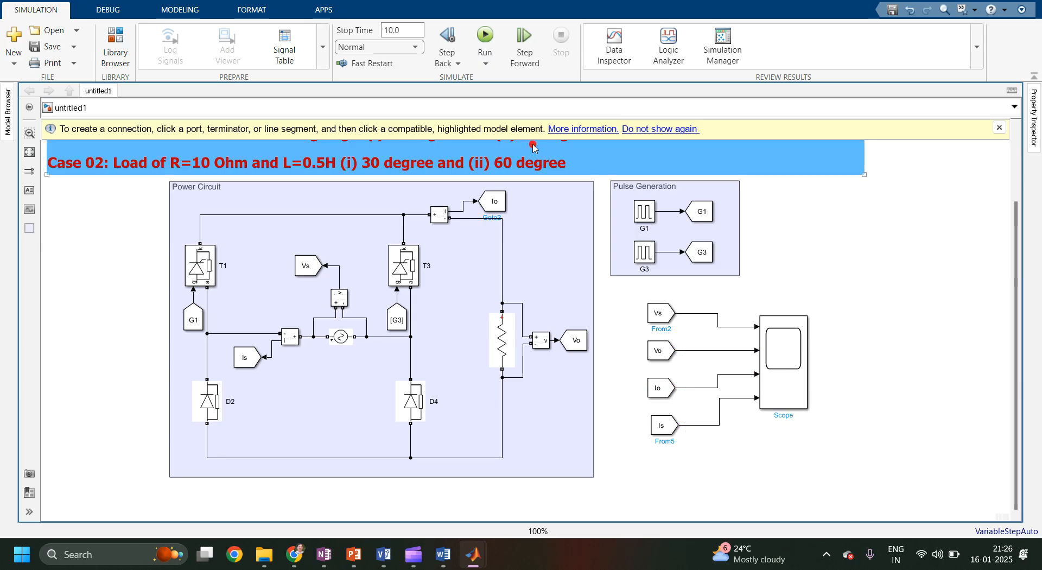
click(409, 30)
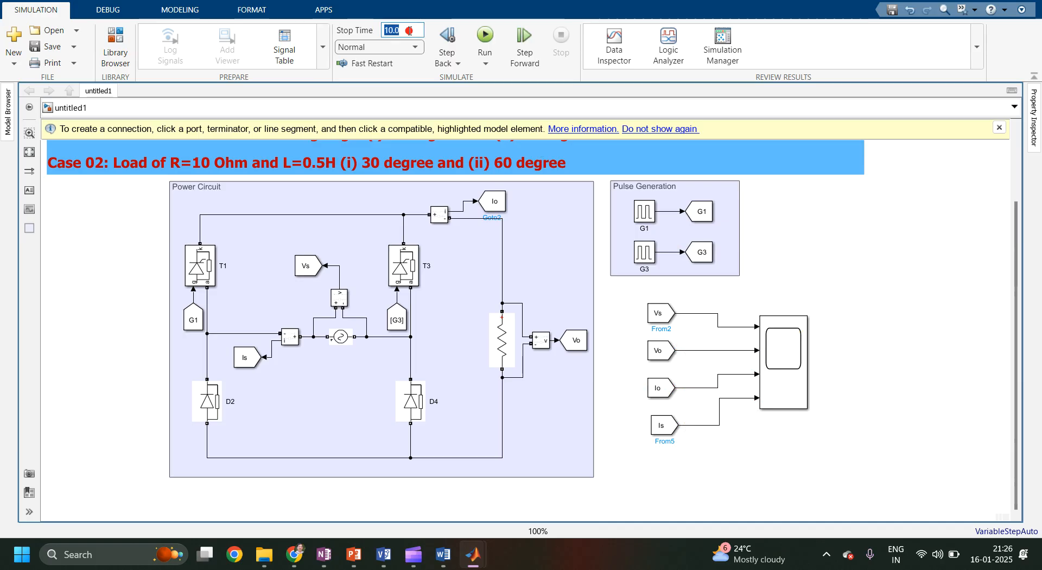
text(0.2)
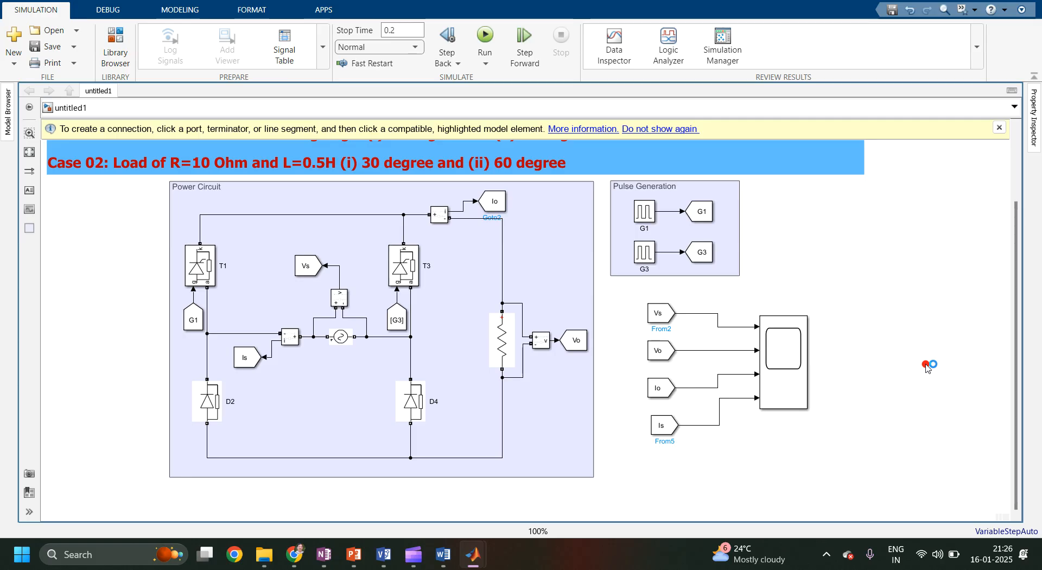
Add a powergui block and place it beside the Pulse Generation area.
double_click(926, 367)
text(power)
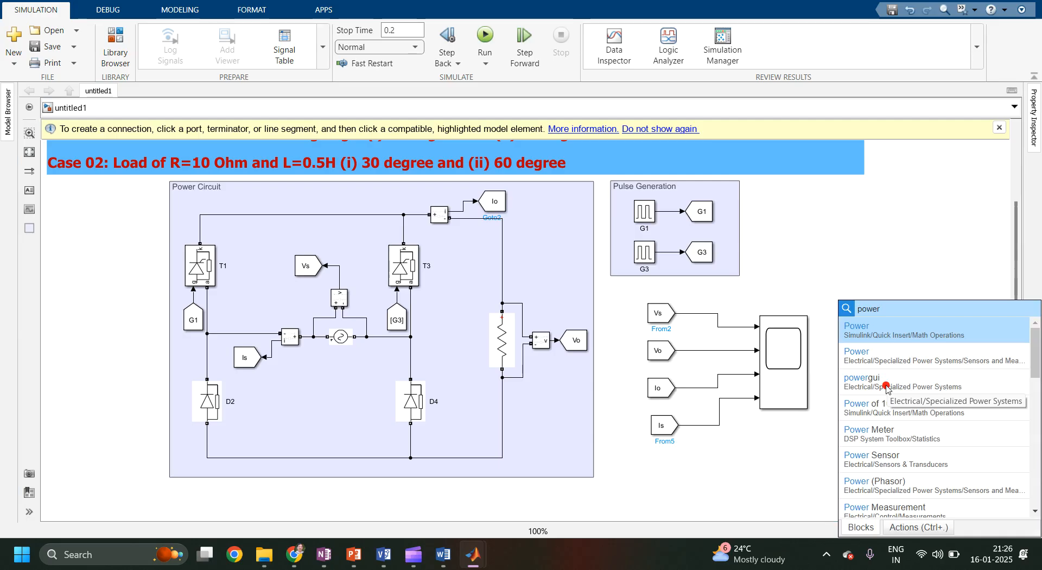
click(886, 385)
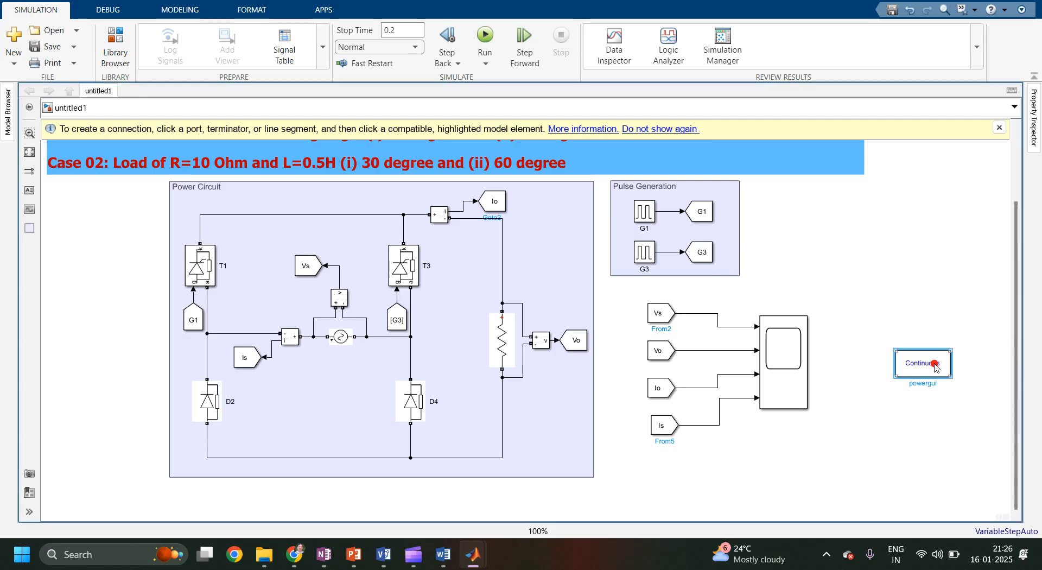
drag(932, 368, 799, 200)
click(870, 255)
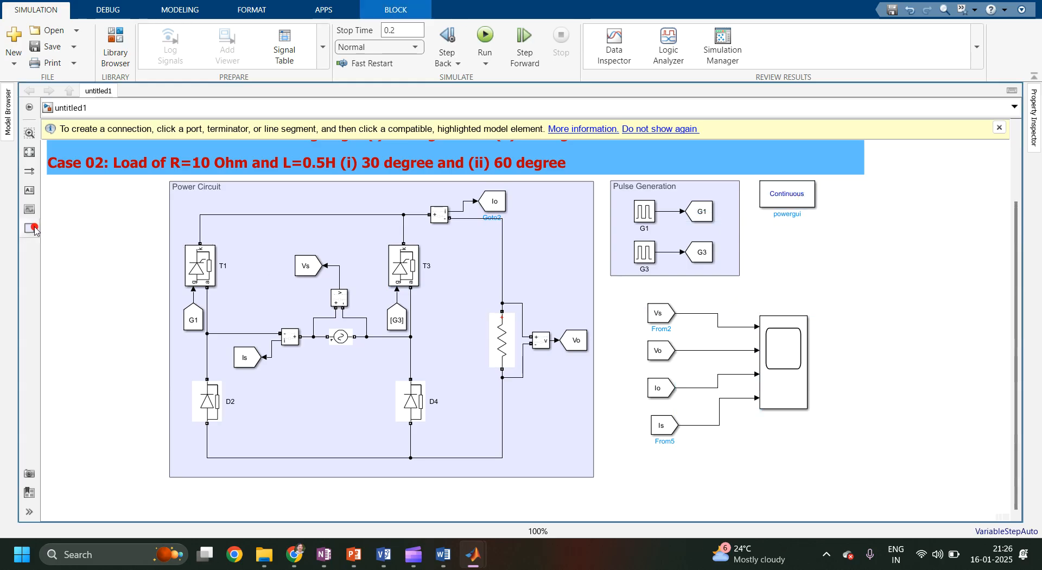
Draw an annotation area around the From blocks and Scope titled Waveforms.
mouse_move(32, 230)
mouse_down()
mouse_move(584, 332)
mouse_move(654, 315)
mouse_up()
drag(715, 357, 828, 455)
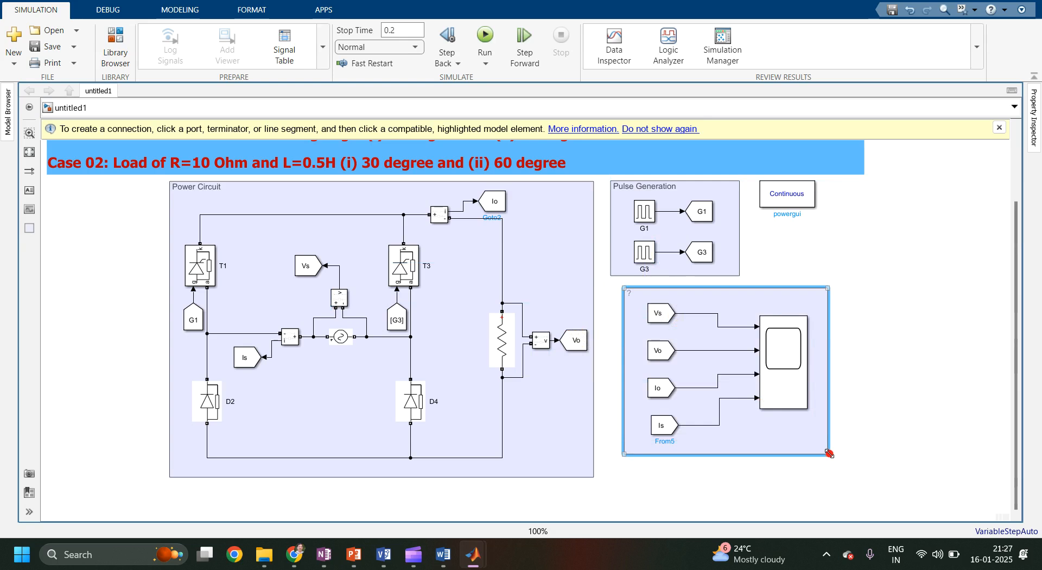
click(631, 294)
key(Caps_Lock)
key(Caps_Lock)
key(Caps_Lock)
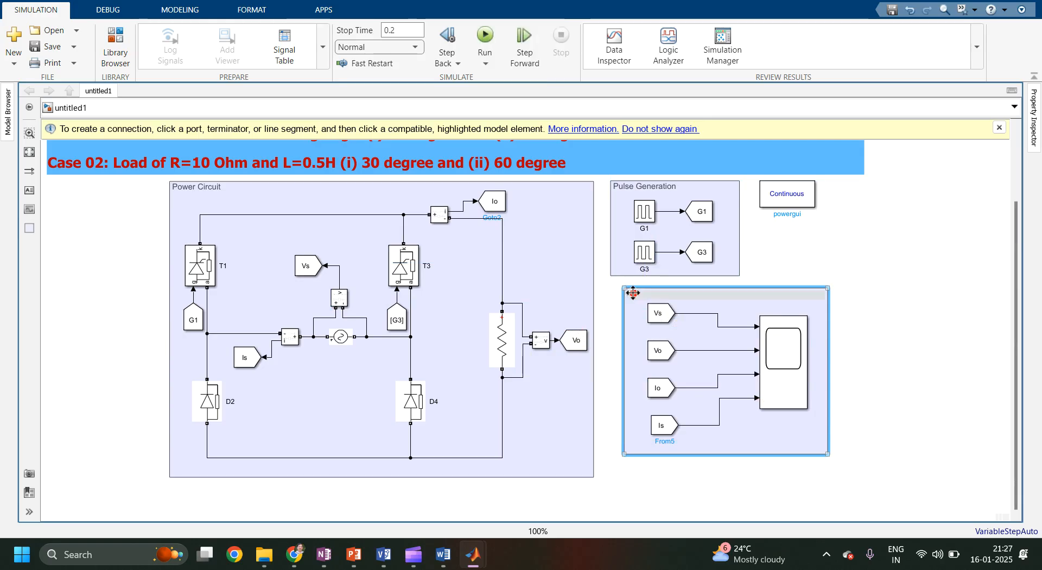
text(wA)
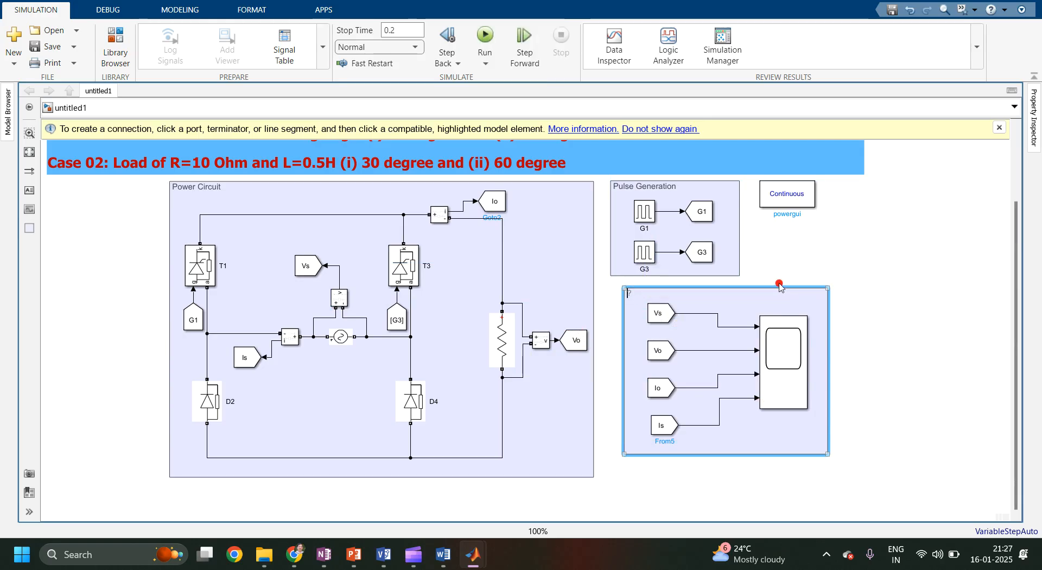
key(Caps_Lock)
text(Waveforms)
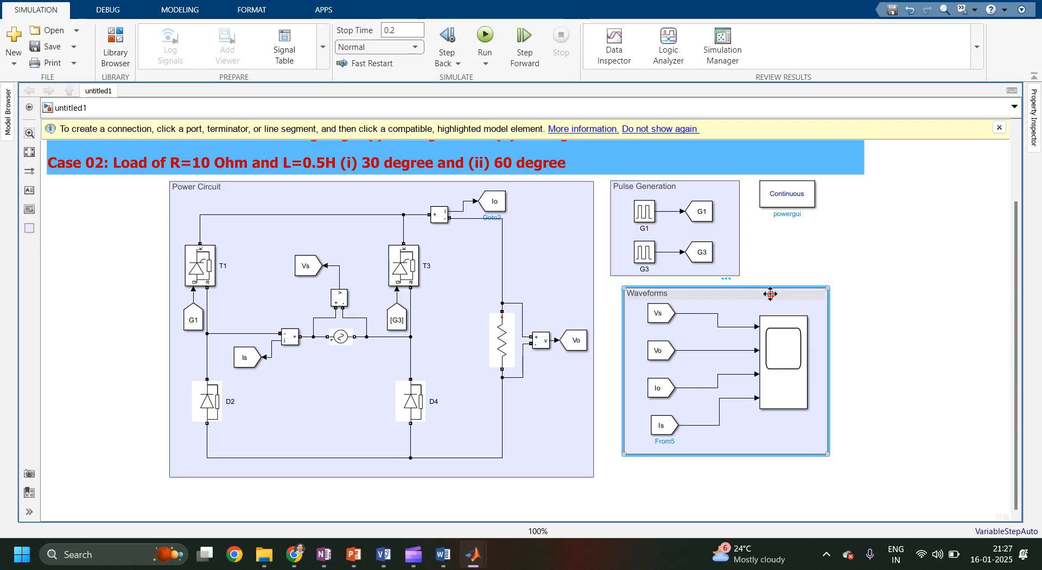
Change the Waveforms area colour to Cyan.
right_click(772, 296)
mouse_move(806, 339)
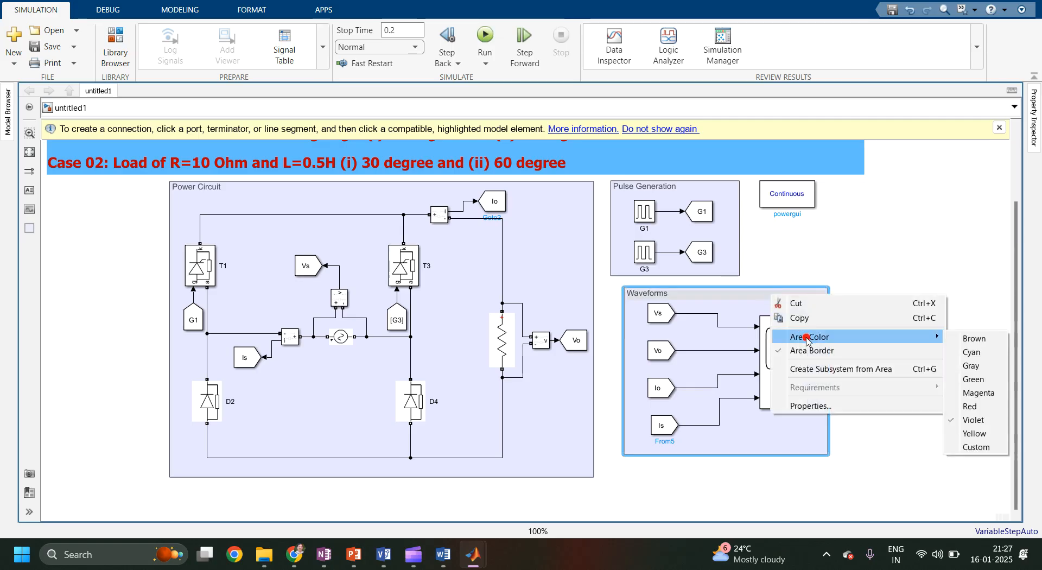
click(971, 352)
click(881, 274)
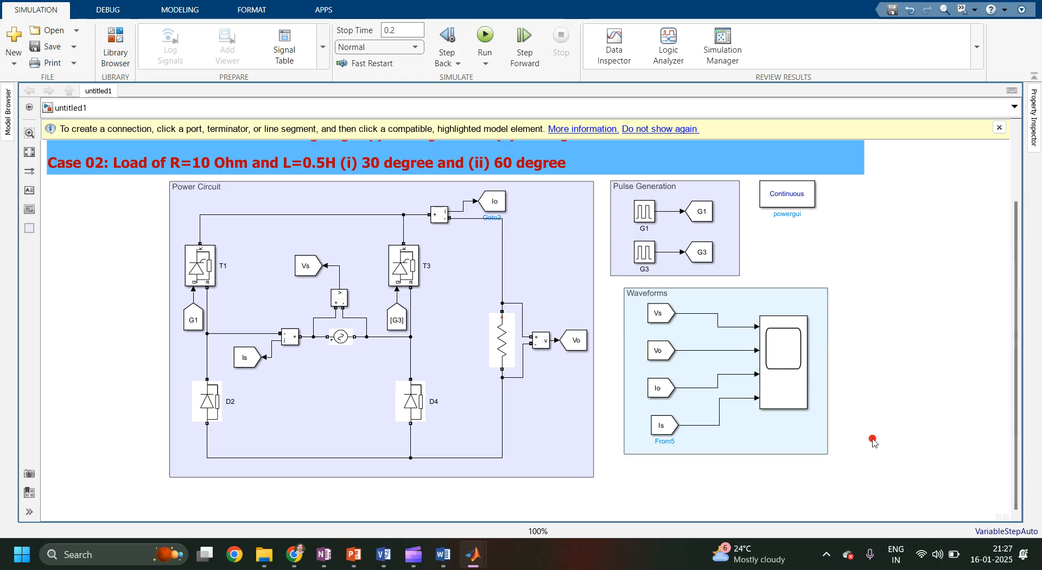
Move the Waveforms area slightly so it lines up beneath the Pulse Generation area.
right_click(780, 295)
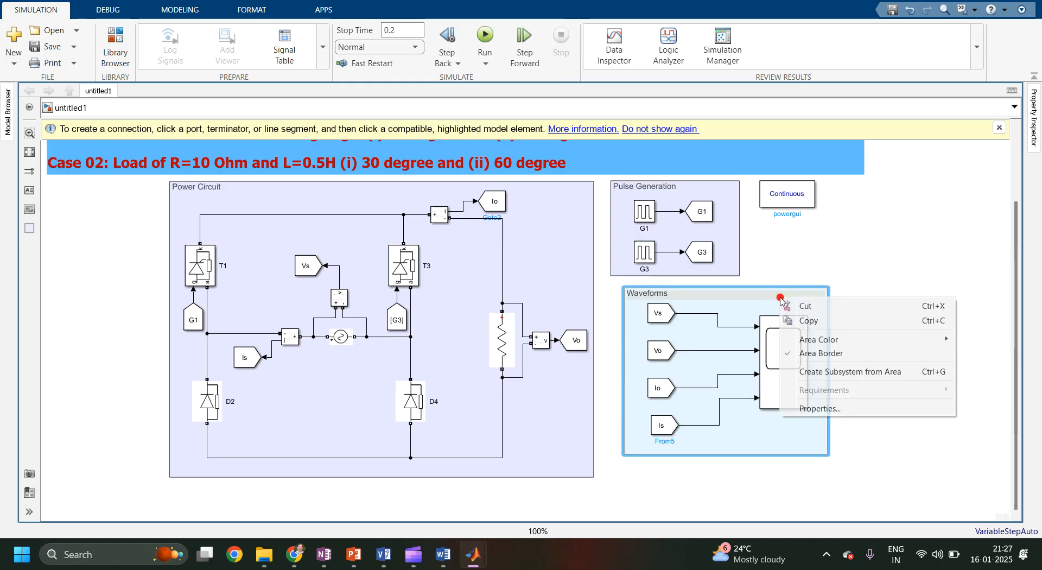
click(804, 339)
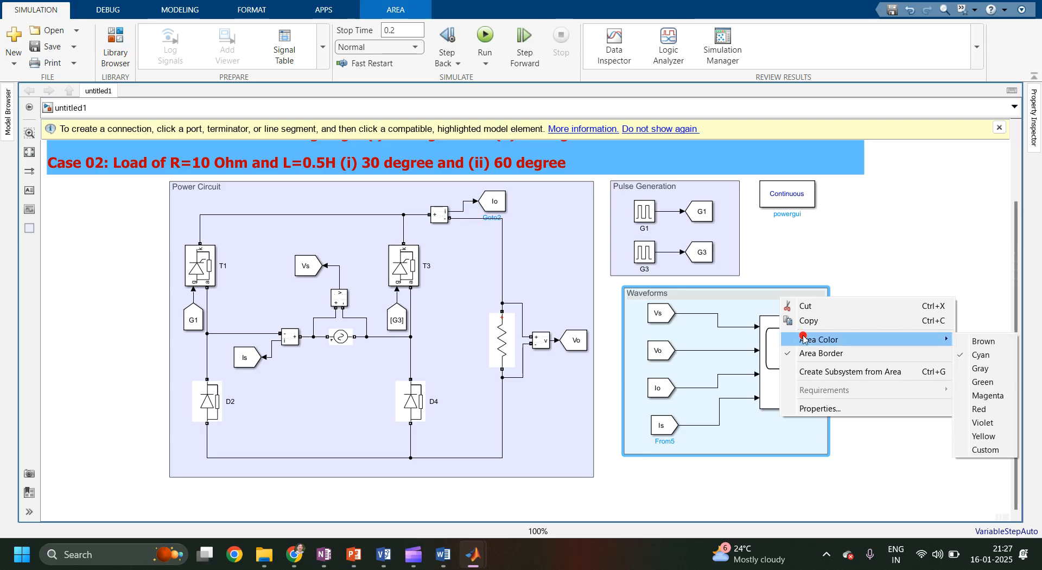
click(804, 270)
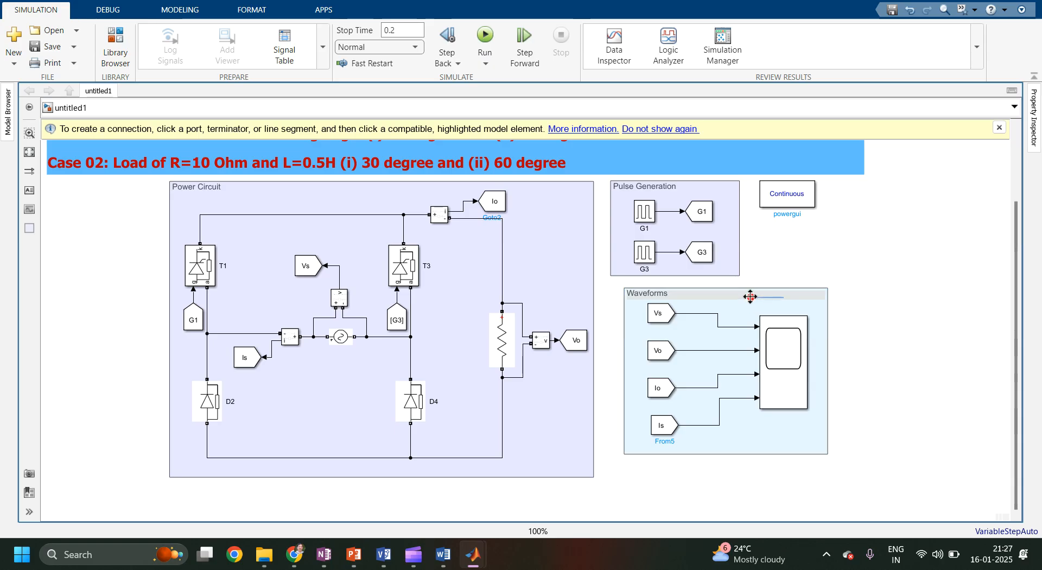
mouse_move(759, 294)
mouse_down()
mouse_move(735, 291)
mouse_move(750, 295)
mouse_up()
click(873, 273)
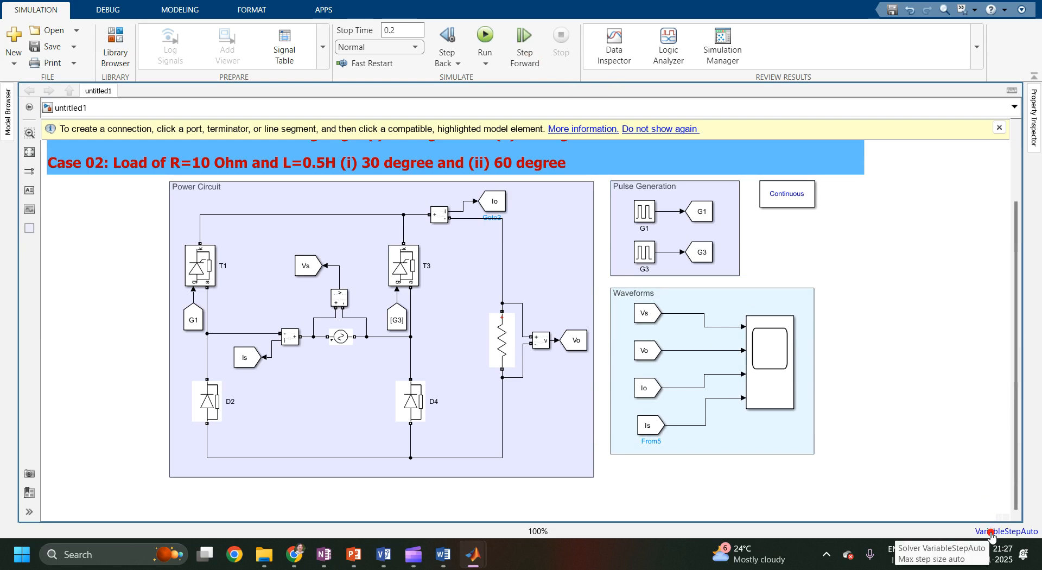
Open the model configuration parameters and set the solver to ode23t (mod. stiff/Trapezoidal).
click(1020, 536)
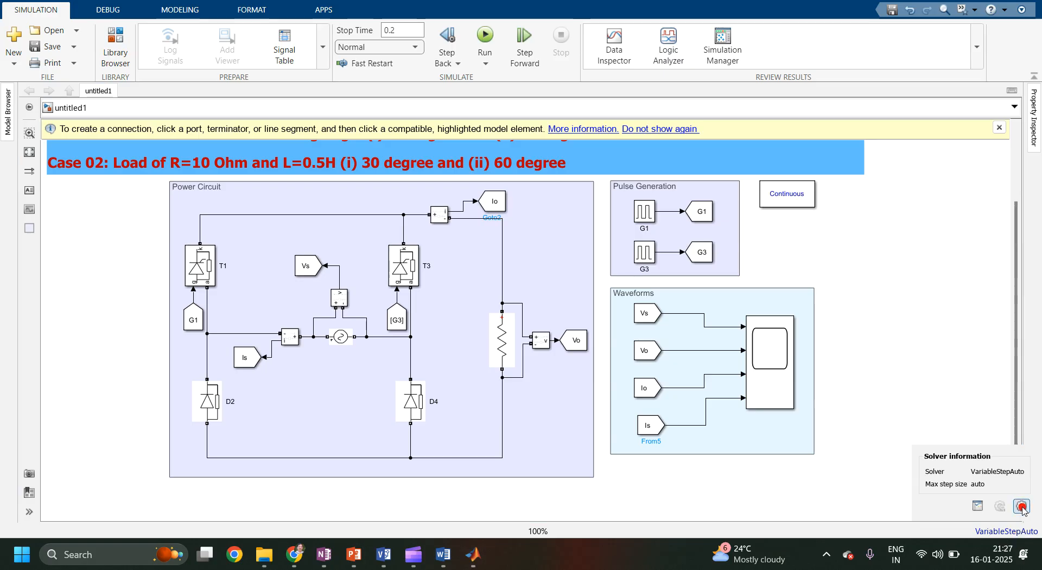
click(1022, 507)
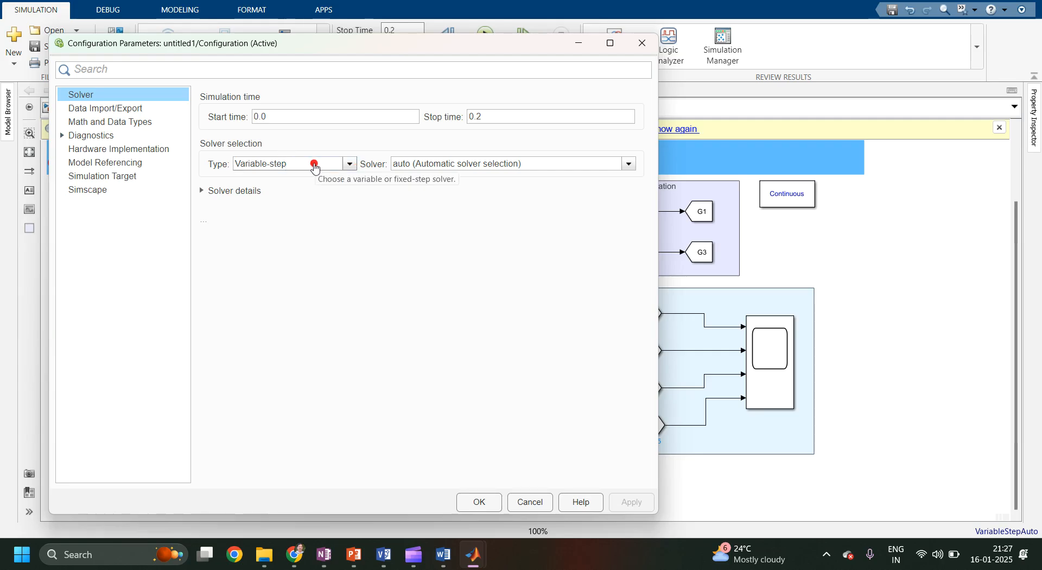
click(414, 163)
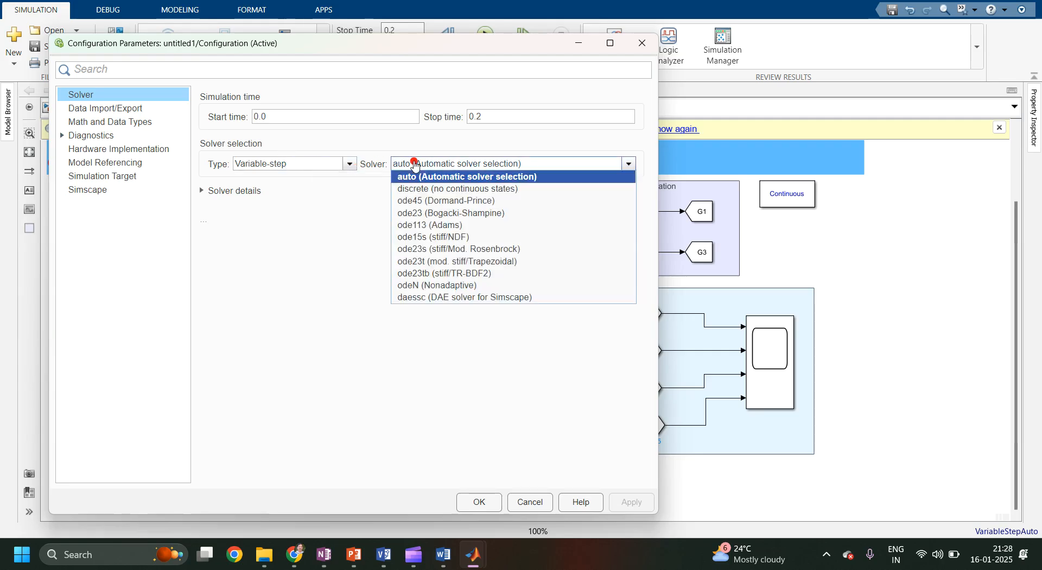
click(419, 262)
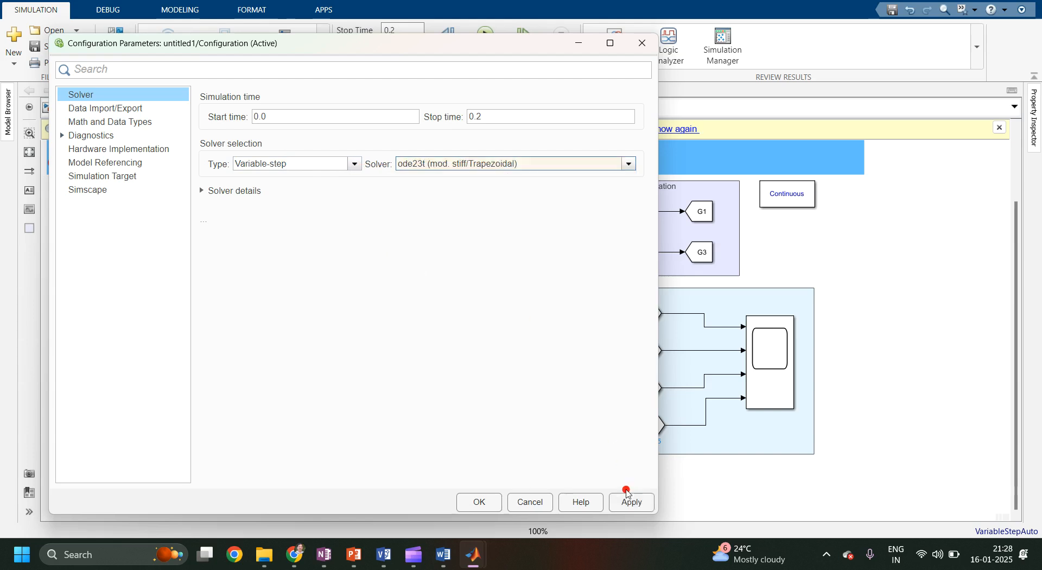
click(630, 509)
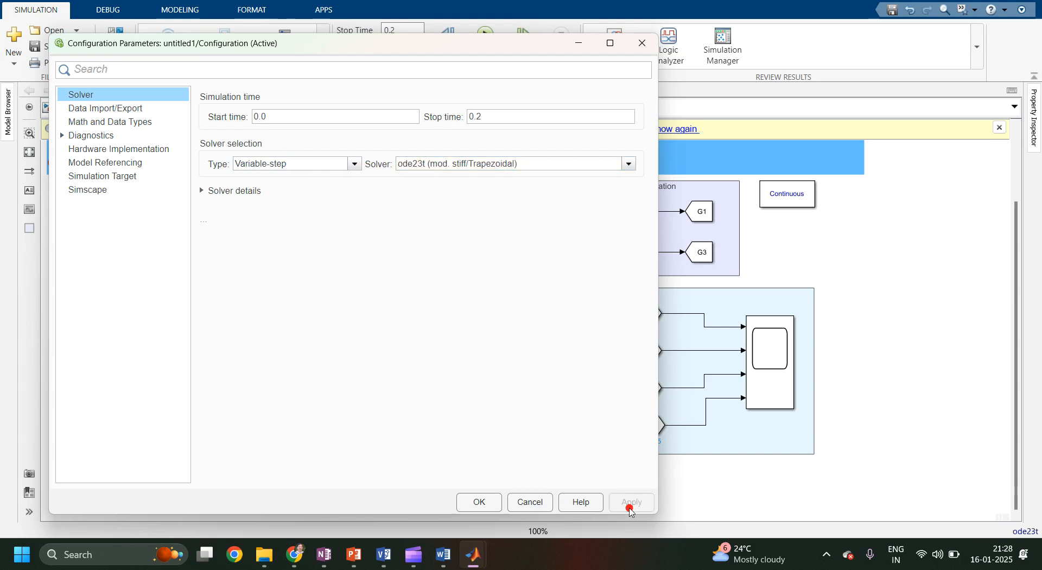
click(494, 504)
click(496, 508)
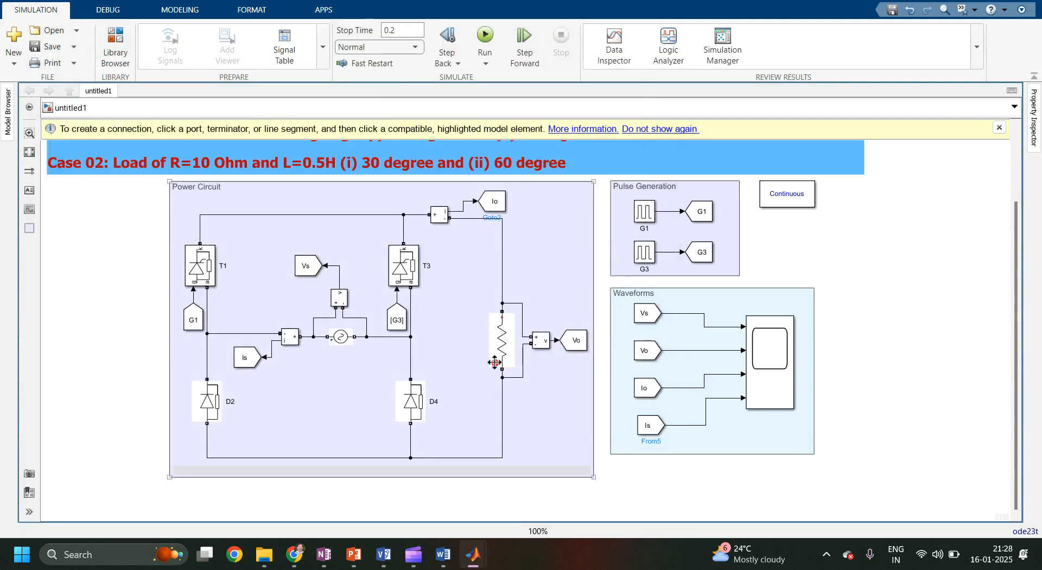
Try to run the simulation, then close the diagnostic viewer.
click(491, 36)
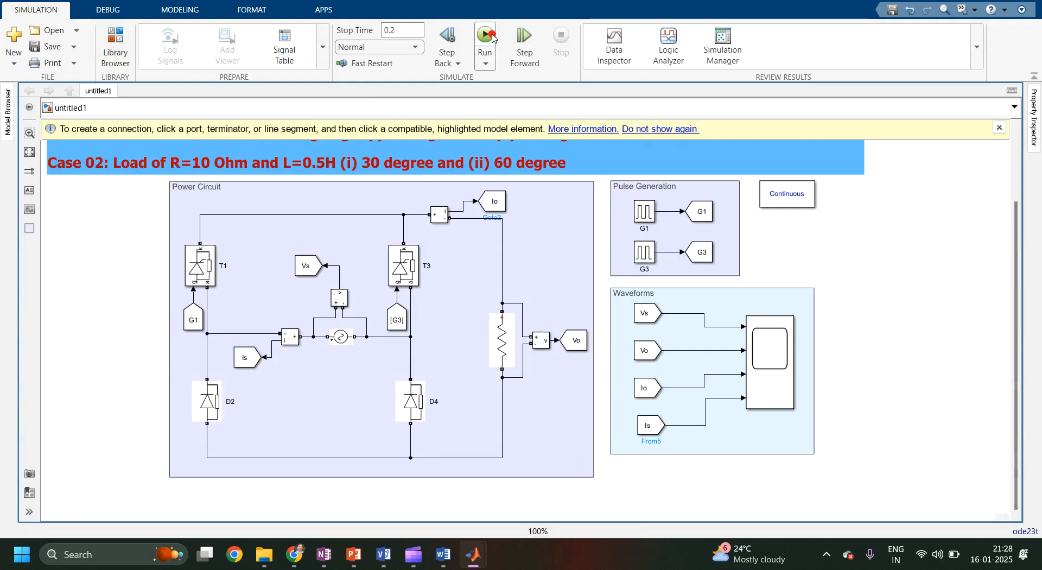
click(492, 37)
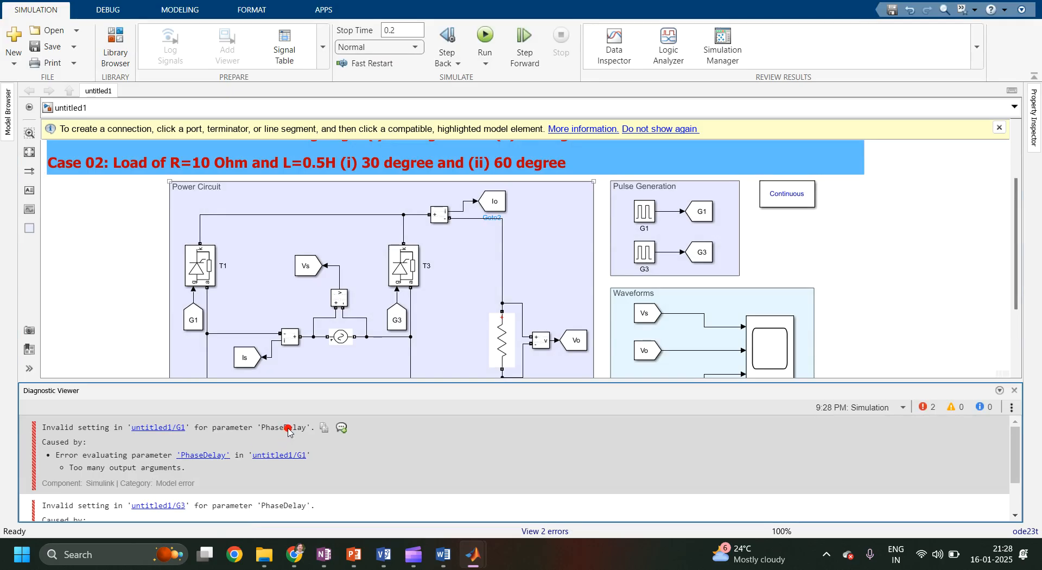
click(643, 215)
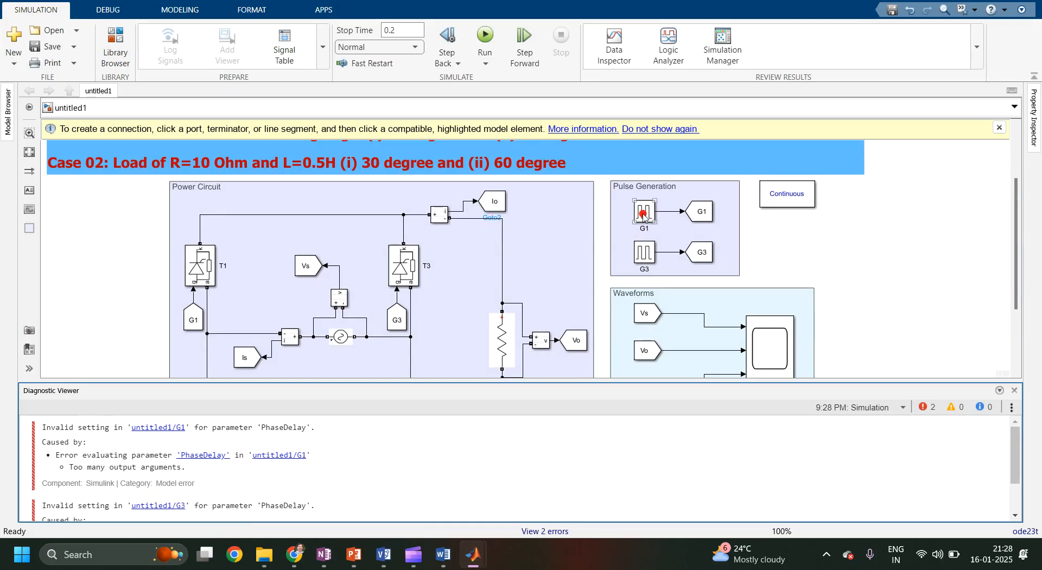
click(1013, 391)
Open the G1 pulse generator's block parameters to inspect them, then close the dialog.
click(649, 212)
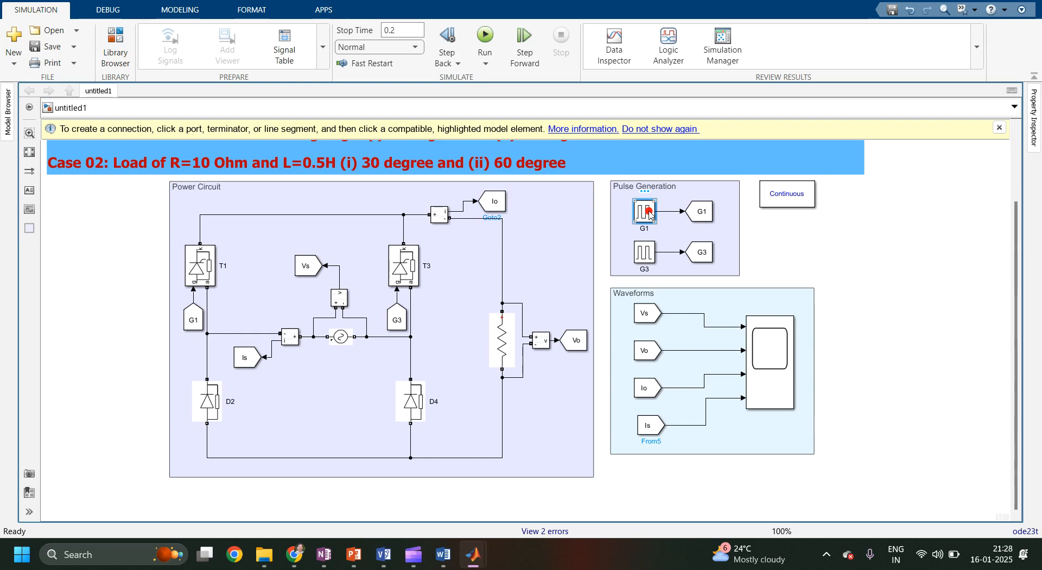
double_click(649, 211)
click(969, 328)
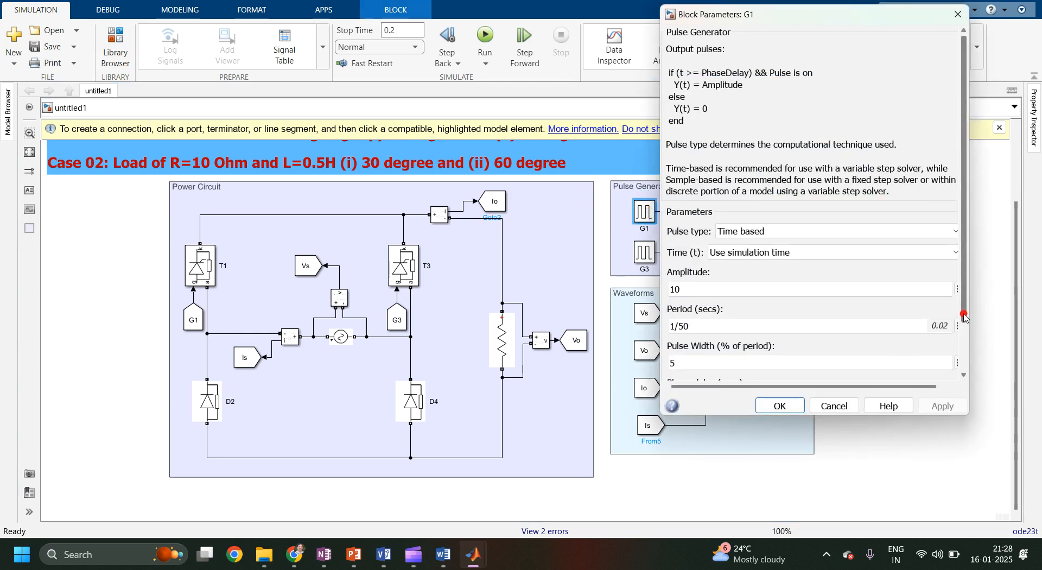
click(766, 400)
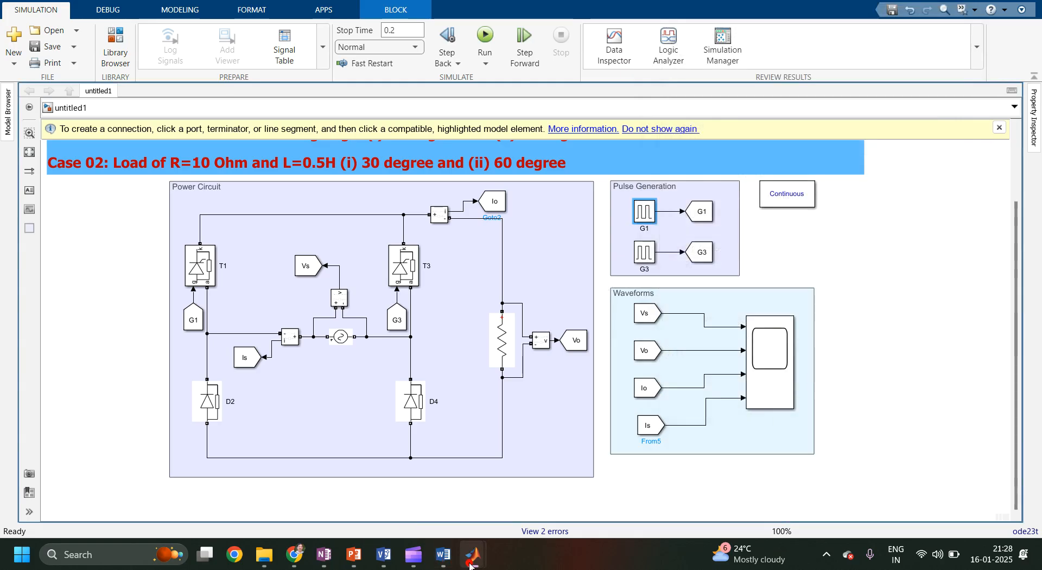
Switch to the MATLAB command window and define the variable alpha=30.
mouse_move(470, 565)
click(337, 481)
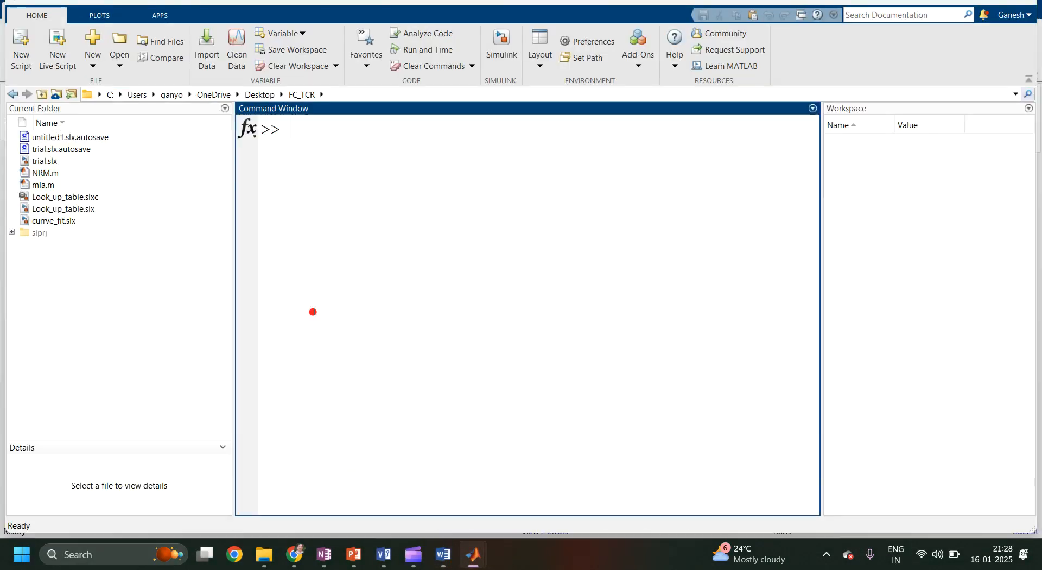
text(alpha=30)
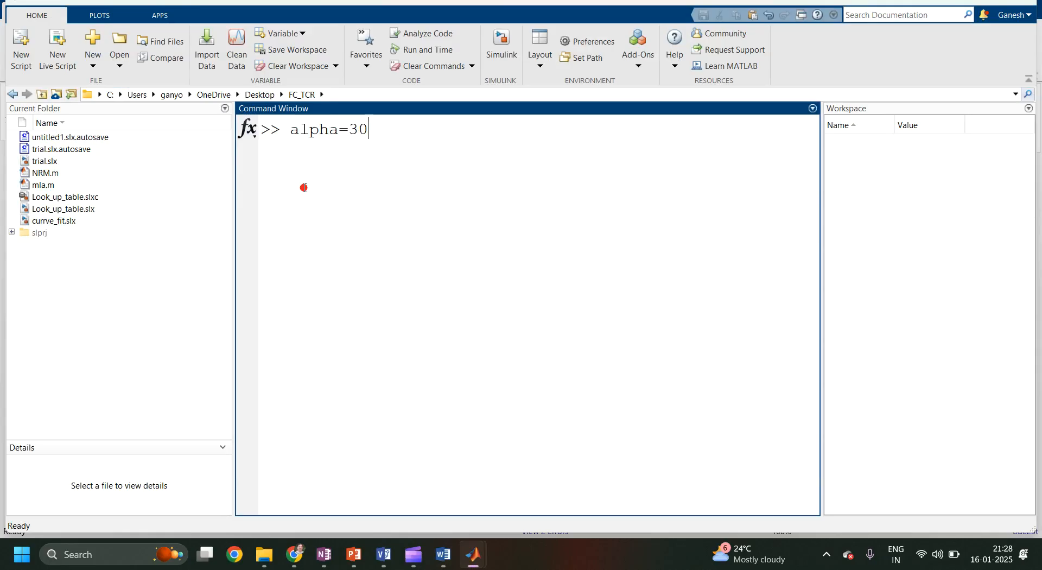
key(Return)
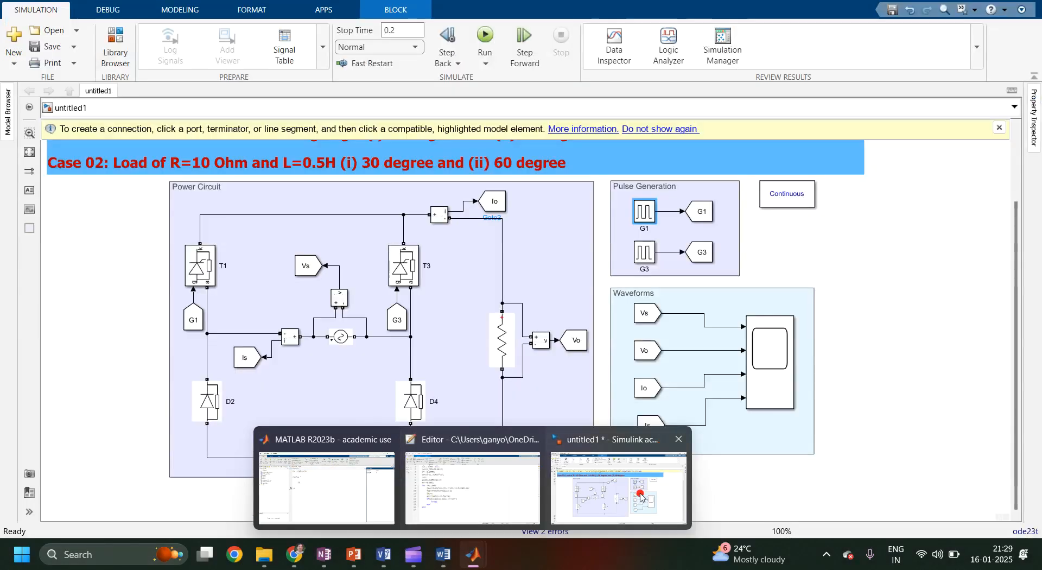
Return to the Simulink model and run the simulation again.
click(640, 497)
click(488, 37)
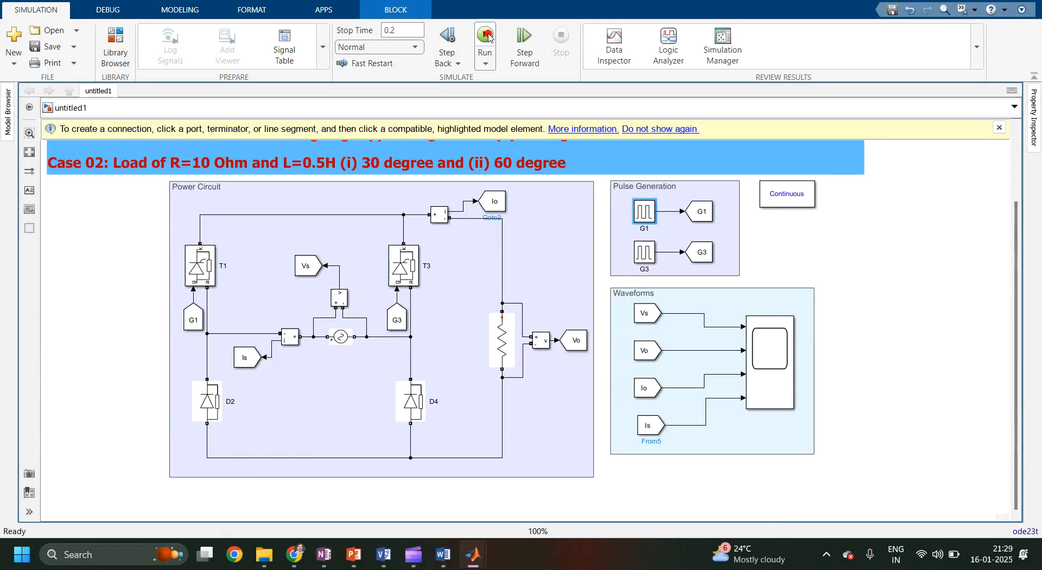
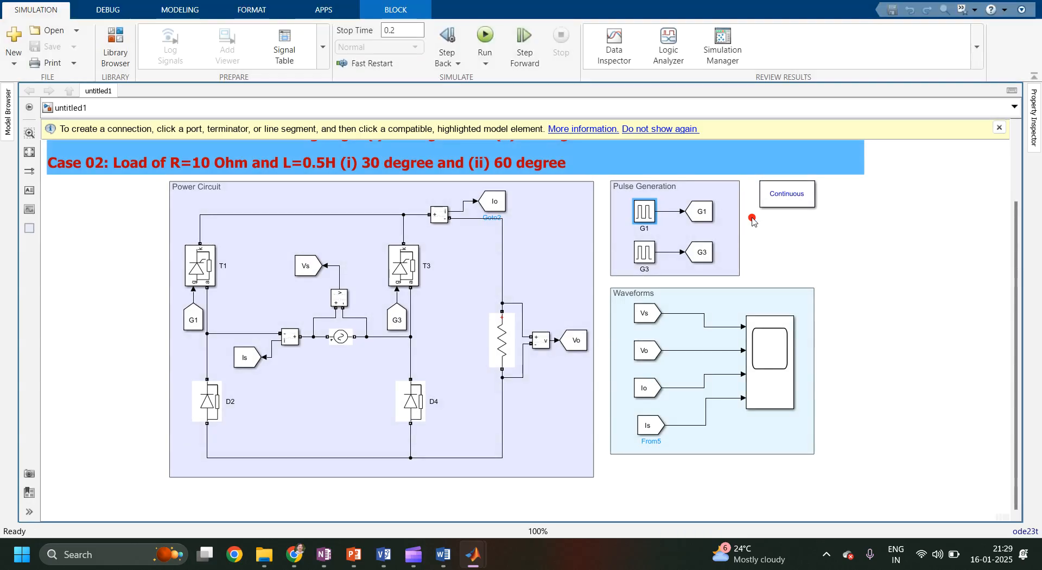
Open the Scope block's display and maximize its window.
click(766, 336)
double_click(765, 336)
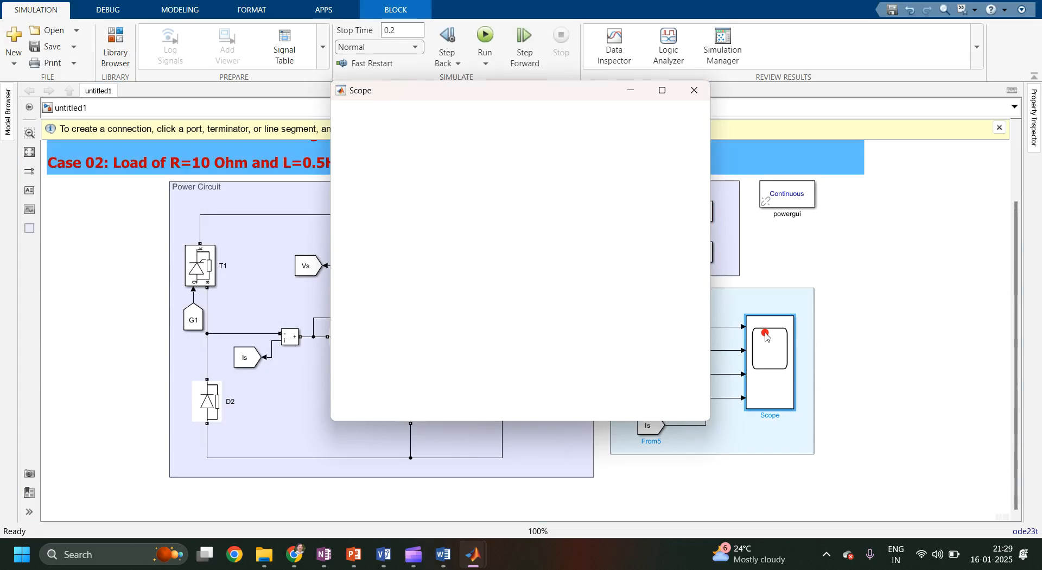
click(665, 91)
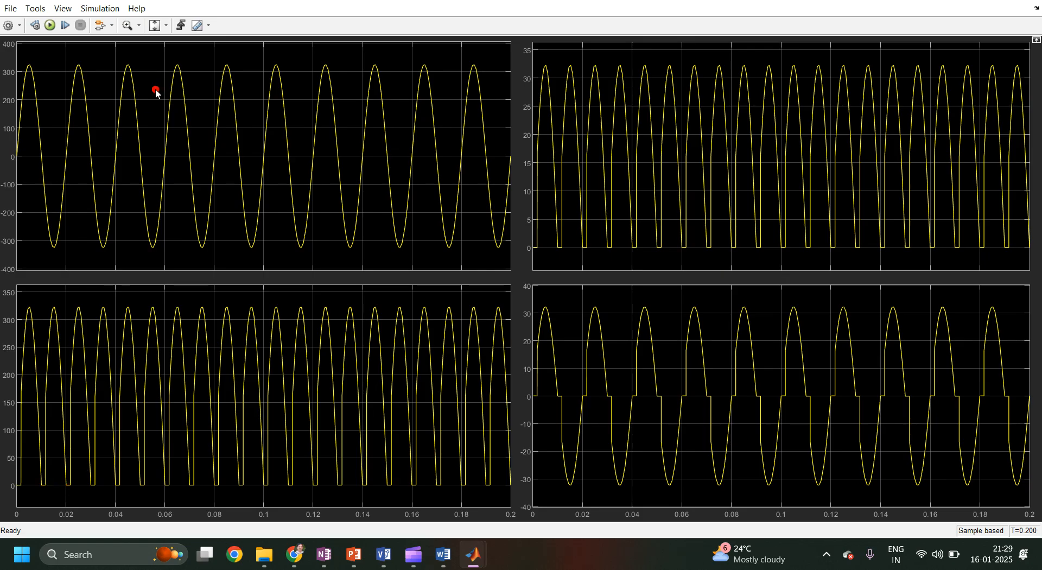
Zoom into a few cycles of the scope waveforms to examine them, then close the scope window.
click(166, 27)
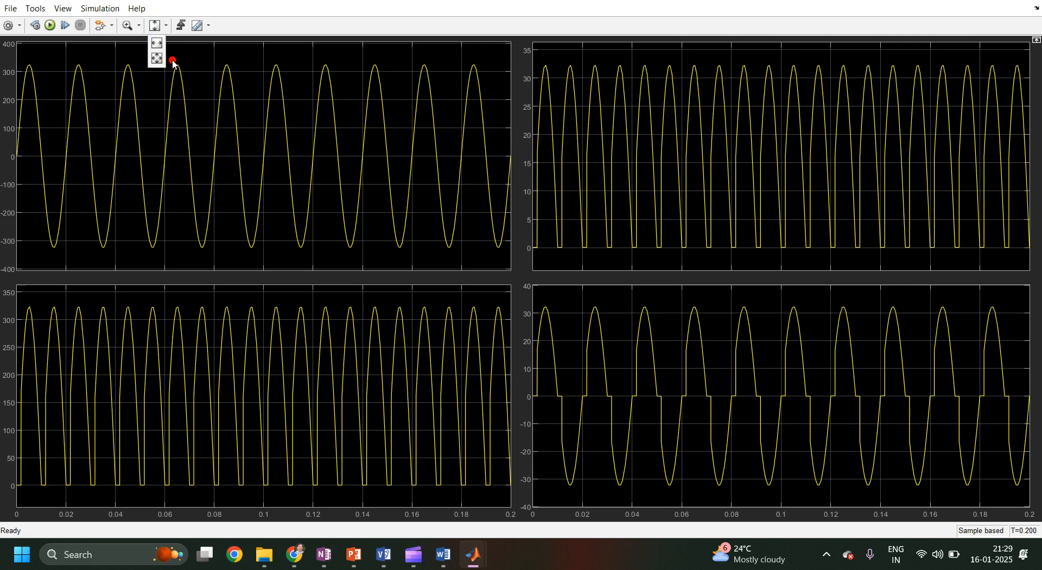
click(157, 43)
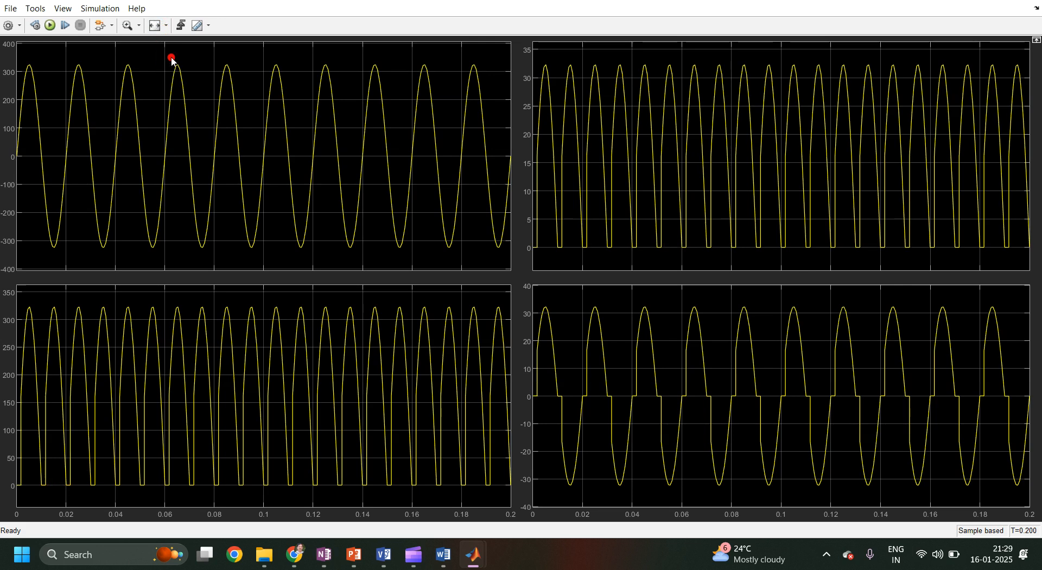
click(154, 28)
click(163, 56)
click(127, 29)
click(154, 21)
click(169, 56)
click(218, 56)
drag(319, 58, 321, 58)
click(205, 322)
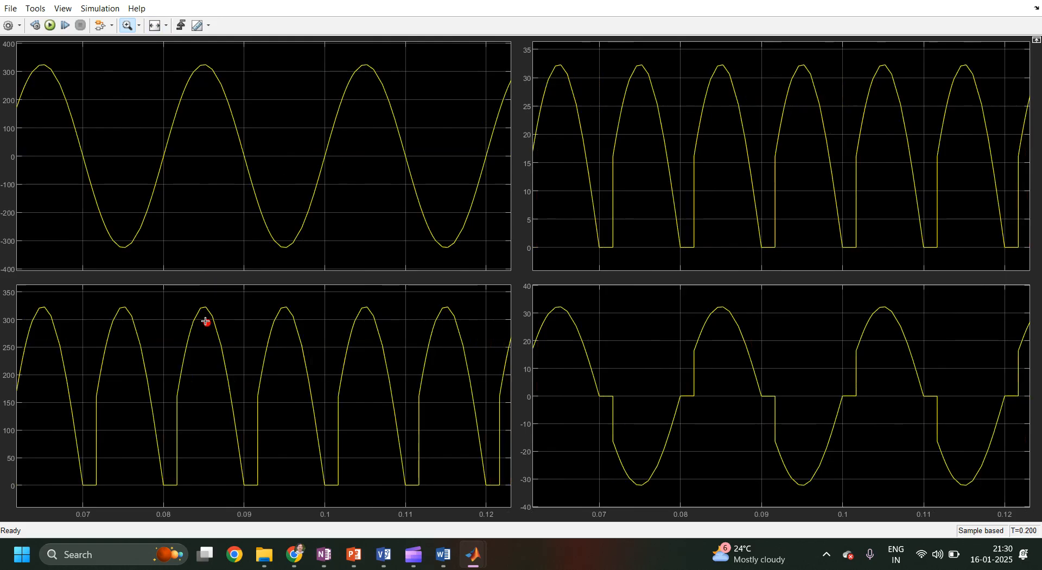
click(61, 410)
drag(58, 410, 298, 414)
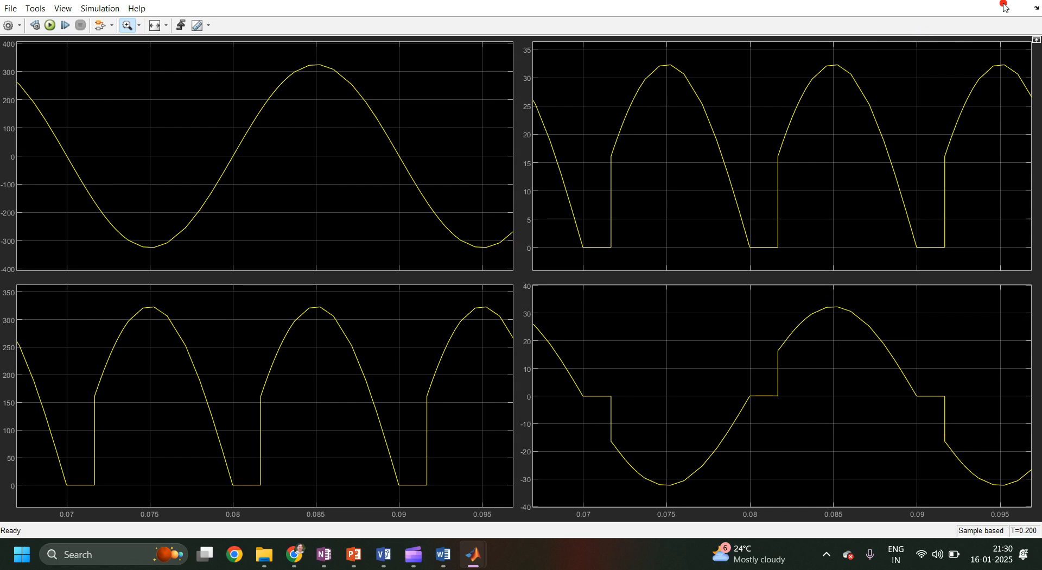
click(1023, 1)
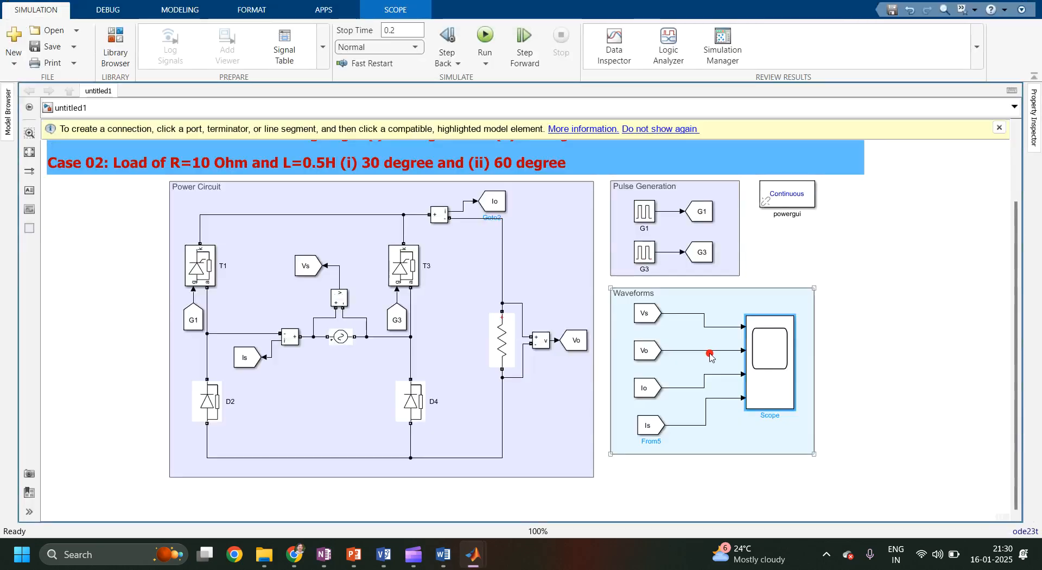
Label the Vs signal line "Source Voltage" and the Vo signal line "Output Voltage".
click(717, 328)
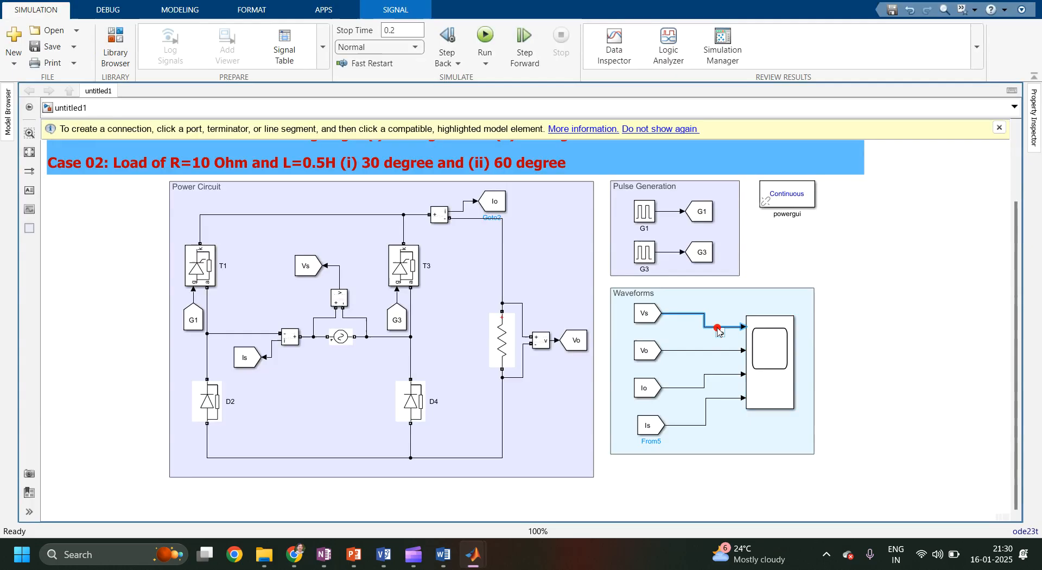
text(ltage)
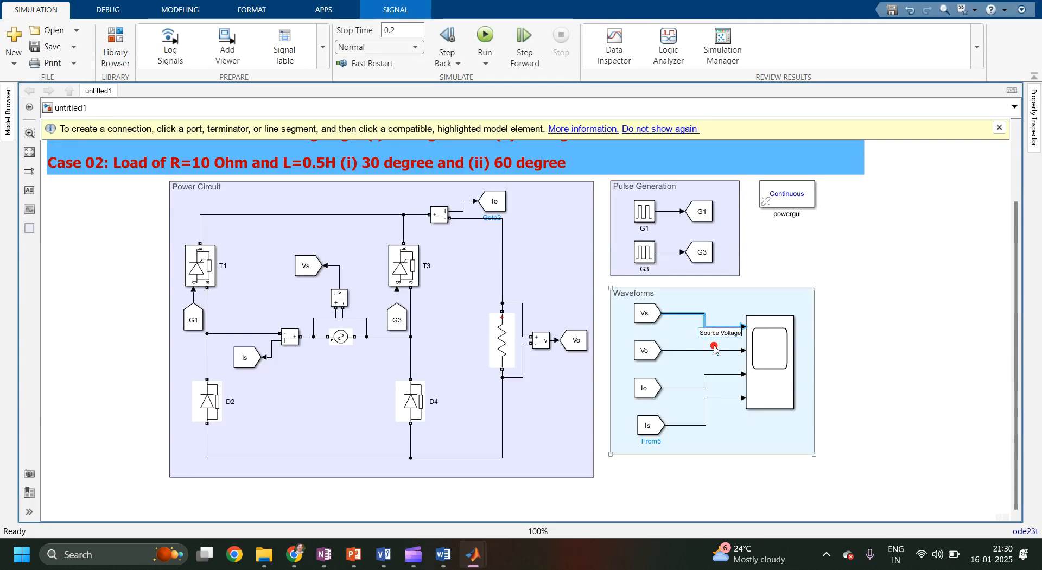
double_click(714, 351)
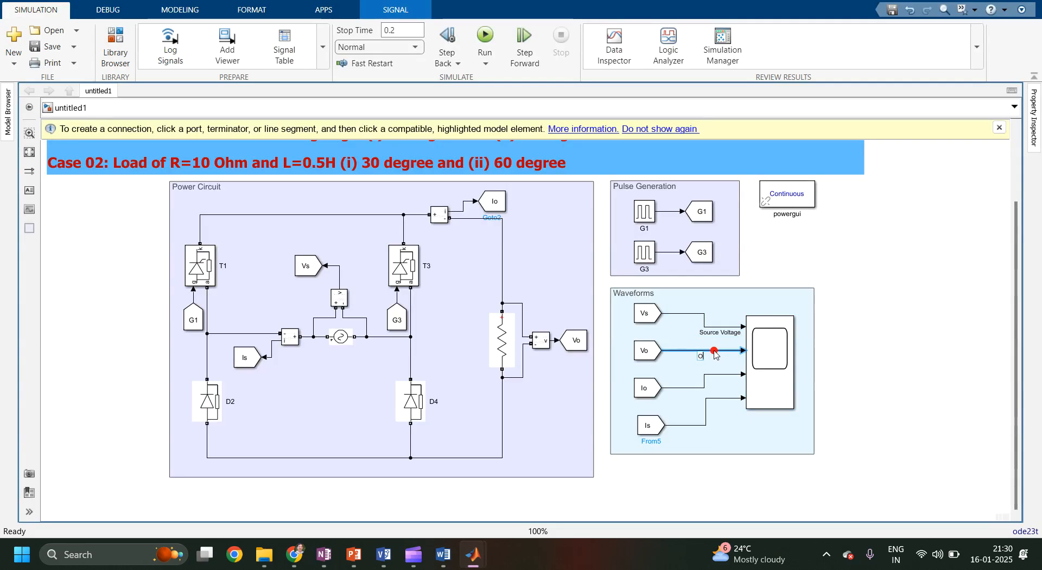
text(Output)
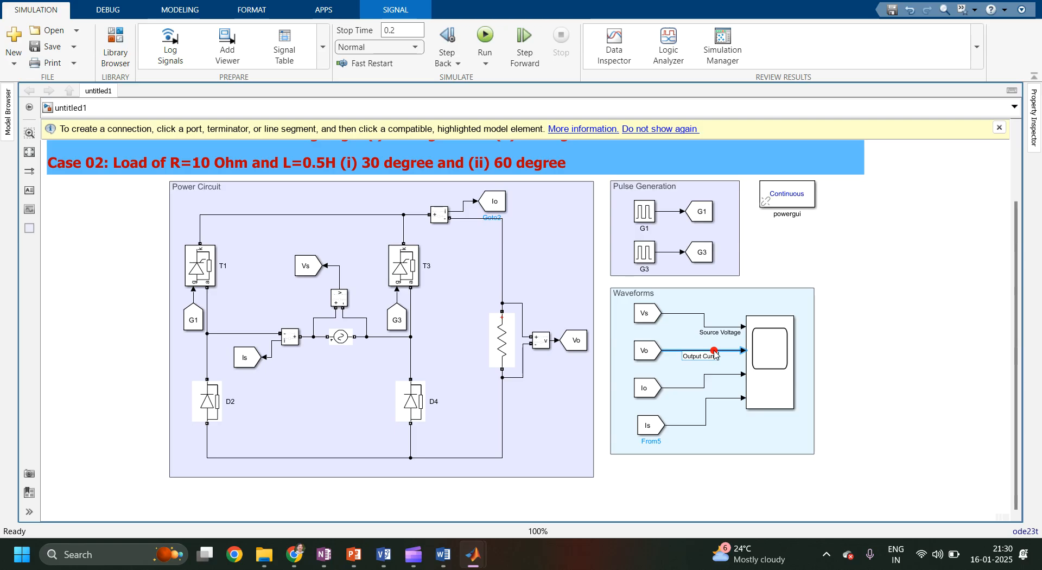
text( Voltage)
key(BackSpace)
key(BackSpace)
key(BackSpace)
key(BackSpace)
text(tage)
Label the Io signal line "Output Current" and the Is signal line "Source Current".
click(719, 375)
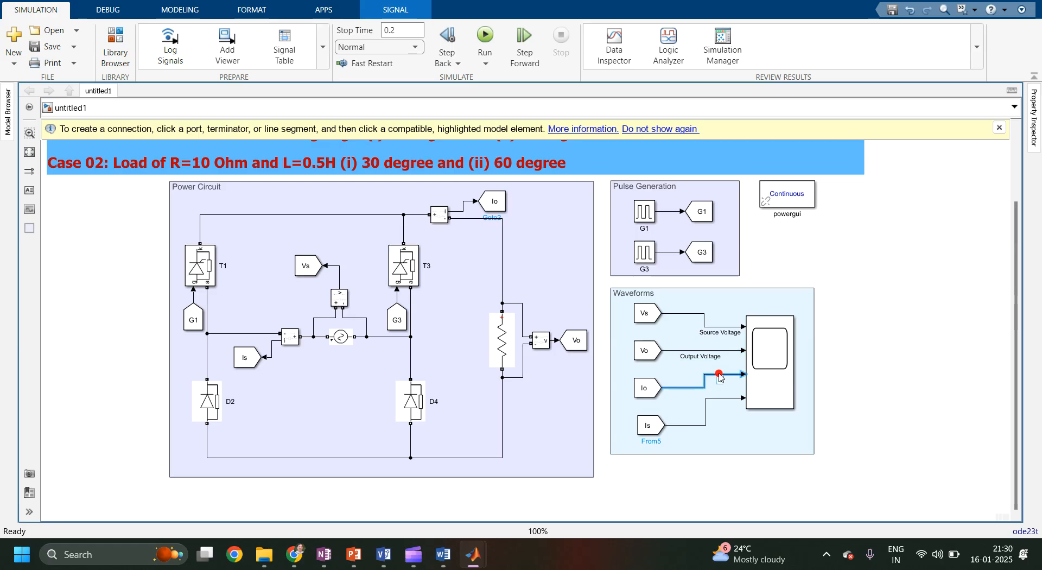
text(Output Curre)
key(BackSpace)
key(BackSpace)
key(BackSpace)
key(BackSpace)
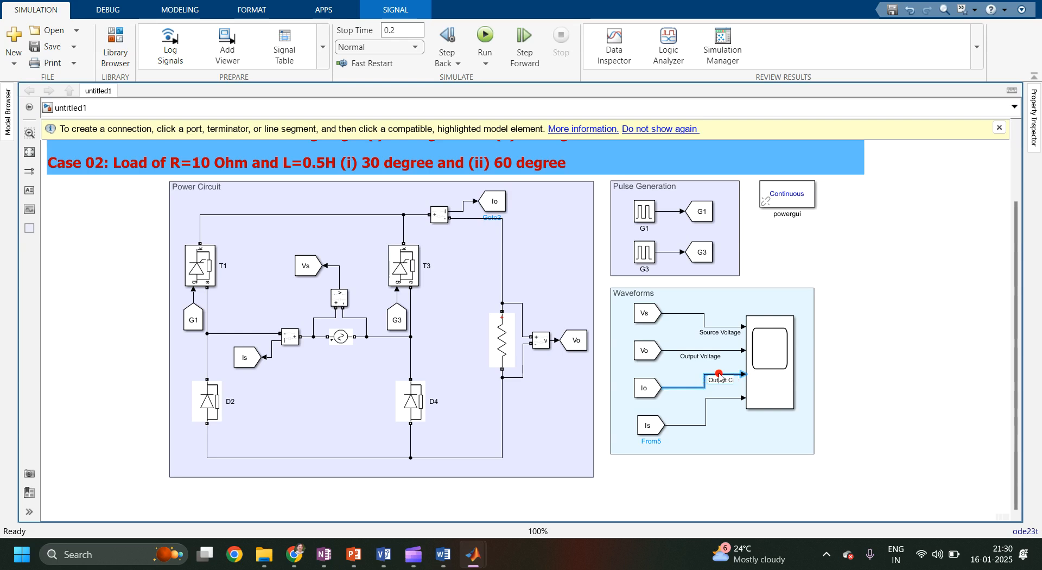
text(urrent)
click(722, 398)
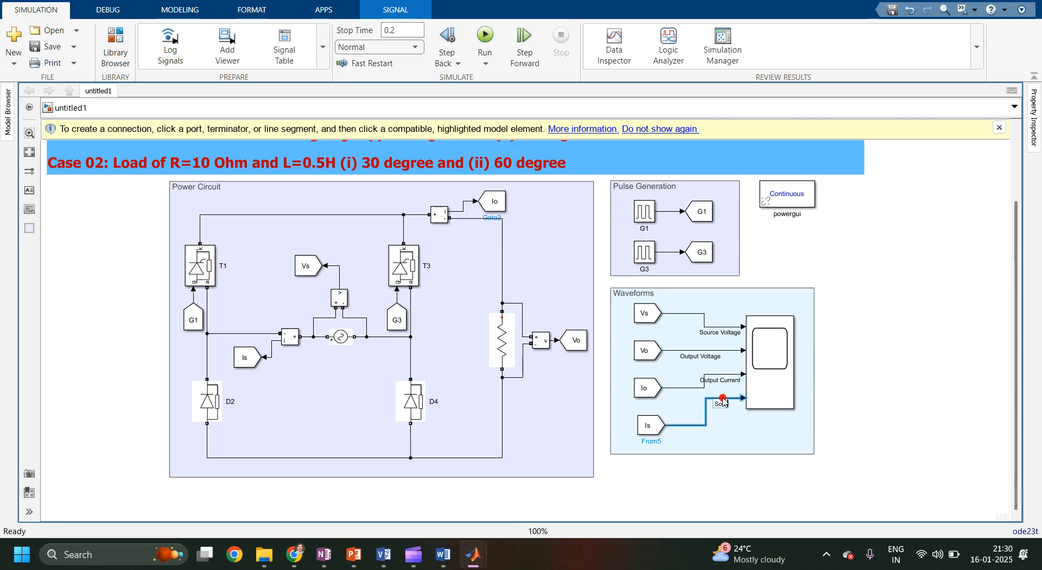
text(Source Current)
click(750, 446)
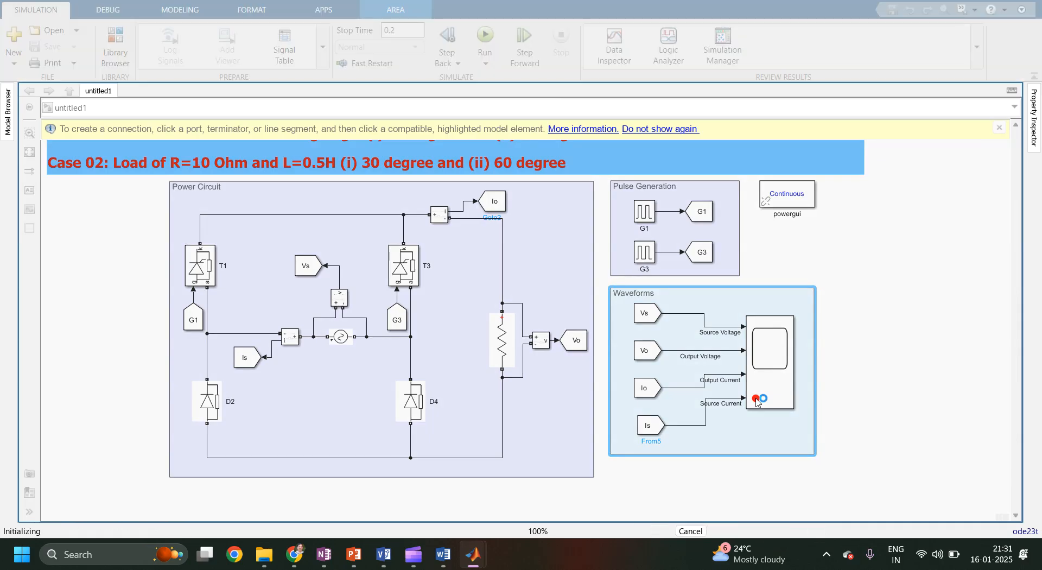
Open the scope and print its display to a MATLAB figure.
click(757, 402)
double_click(757, 401)
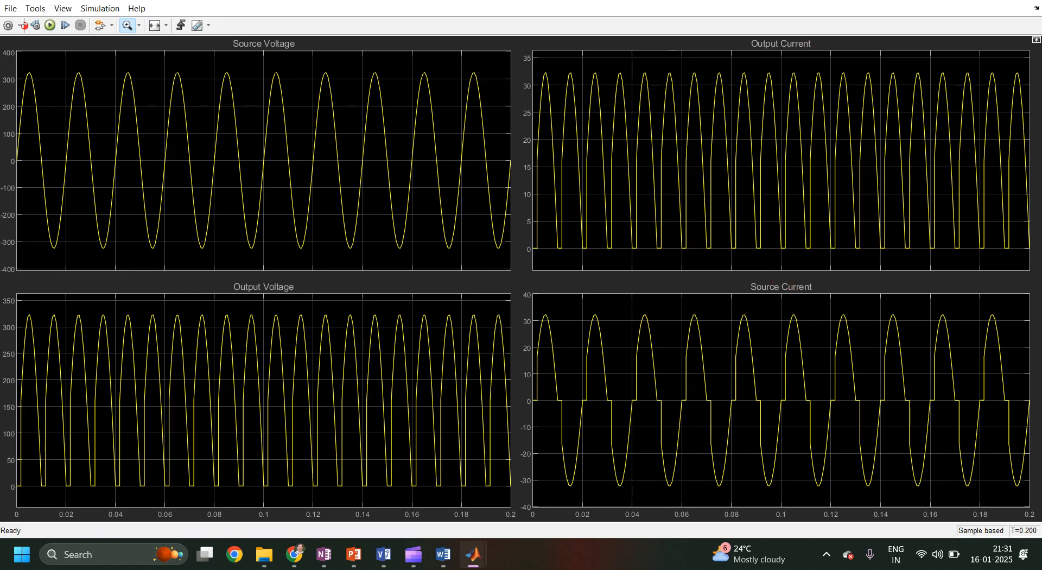
click(11, 10)
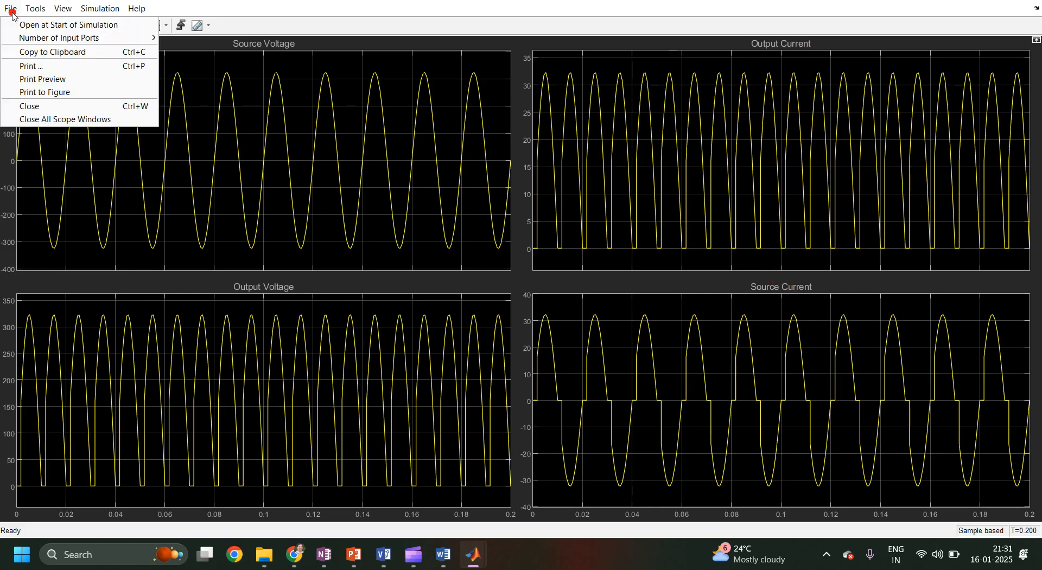
click(25, 94)
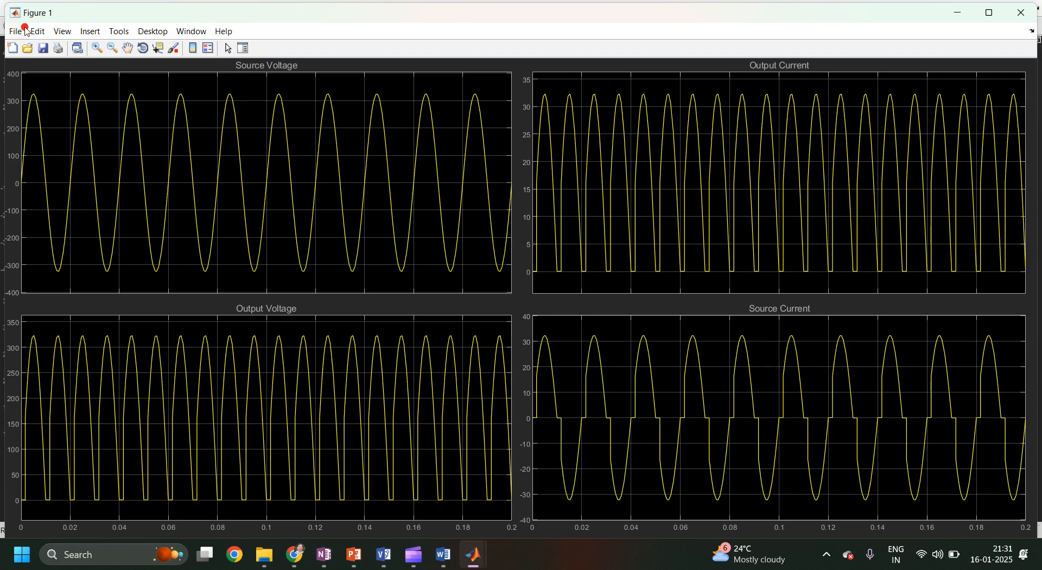
Open the Property Editor for the printed figure.
click(90, 33)
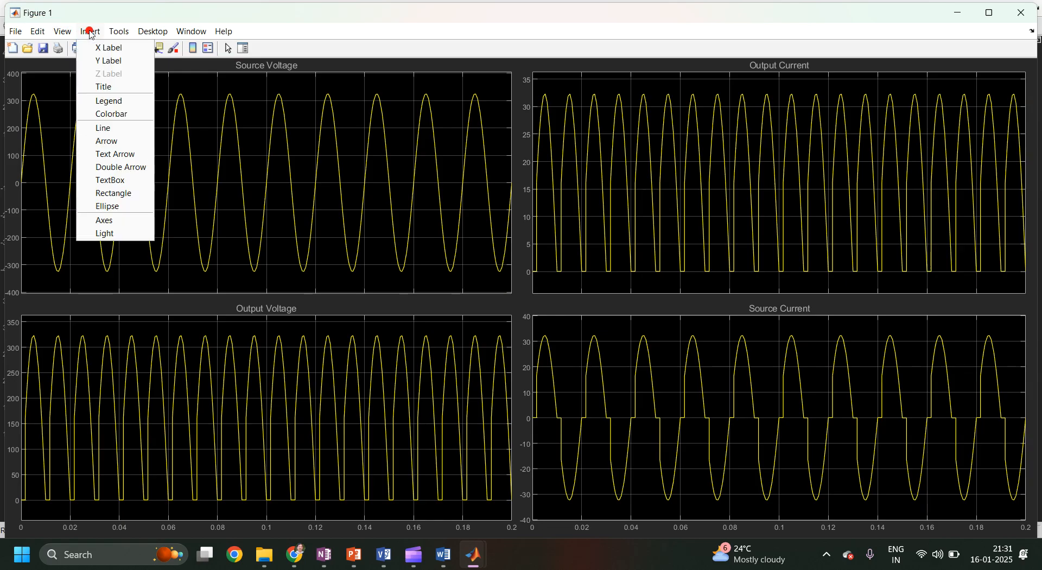
click(120, 31)
click(140, 32)
click(121, 31)
click(123, 32)
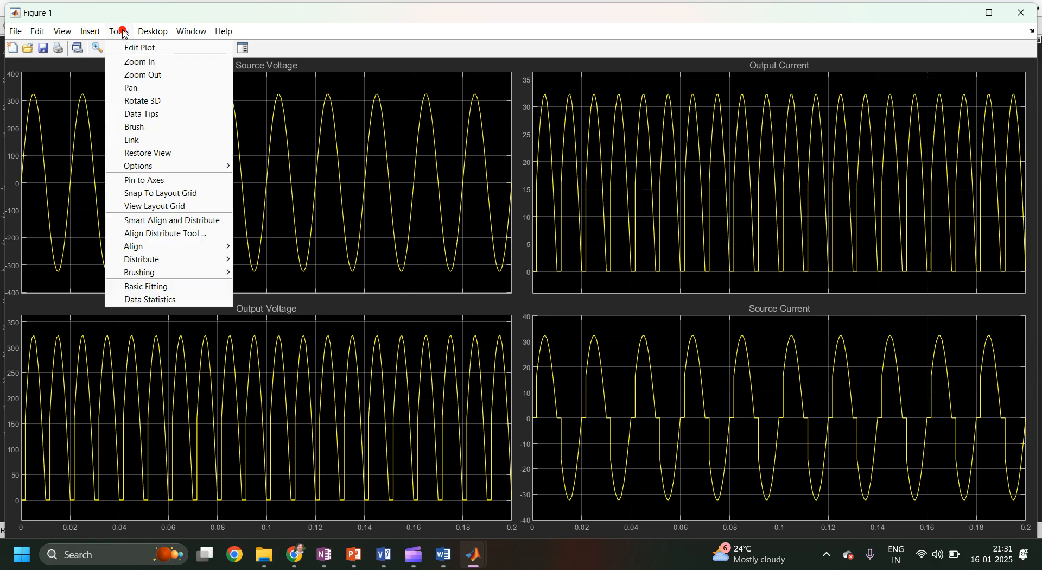
click(92, 33)
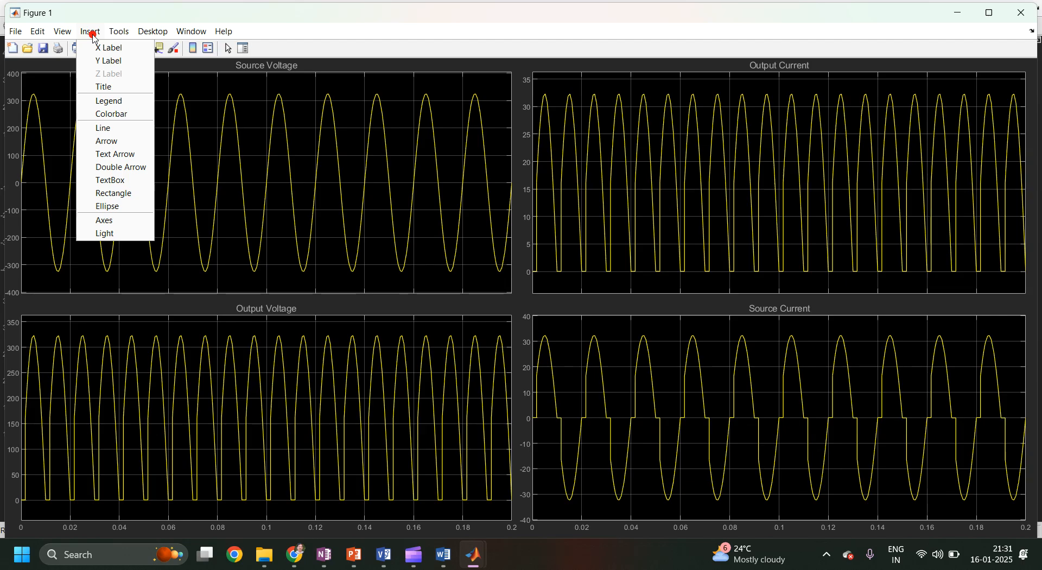
click(92, 34)
click(65, 34)
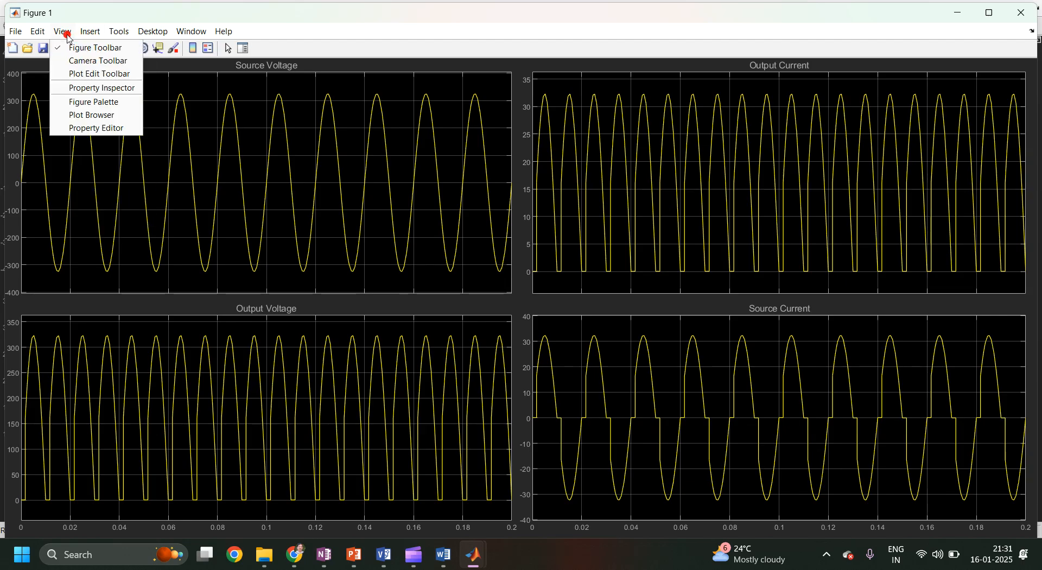
click(88, 130)
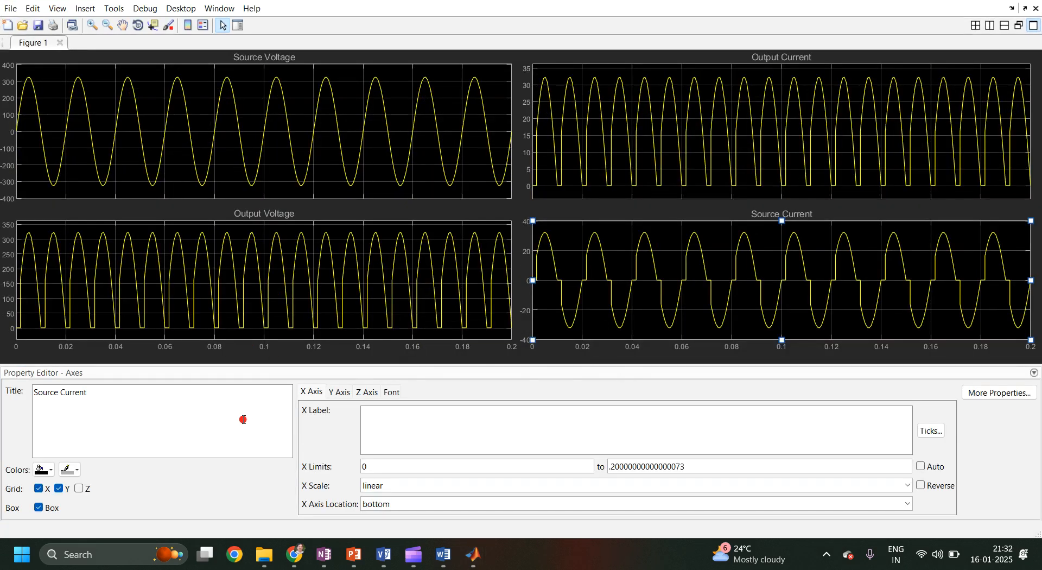
Set the Source Current axes' background colour and axis colour to white.
click(50, 470)
click(56, 425)
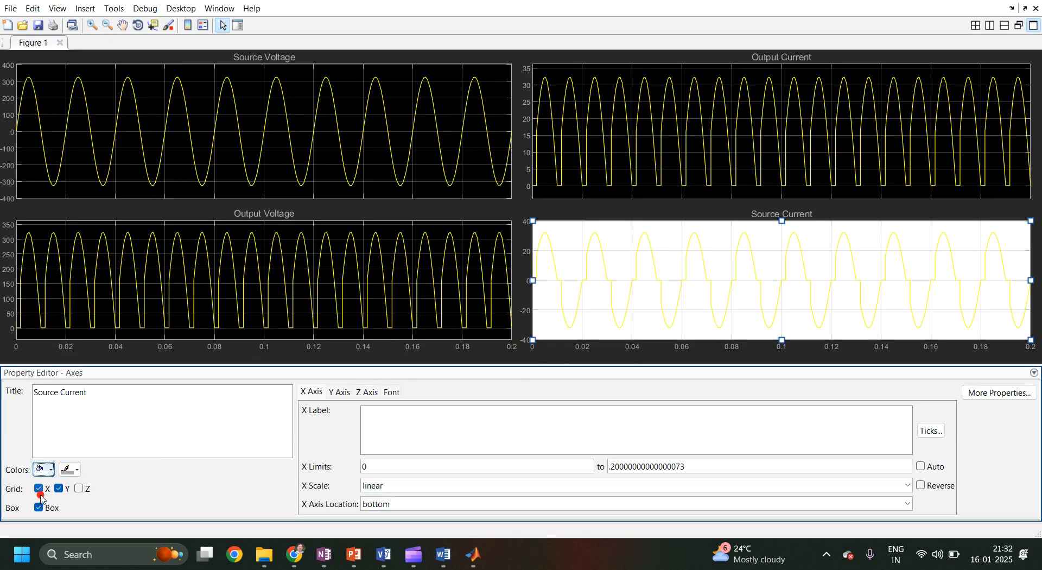
click(74, 470)
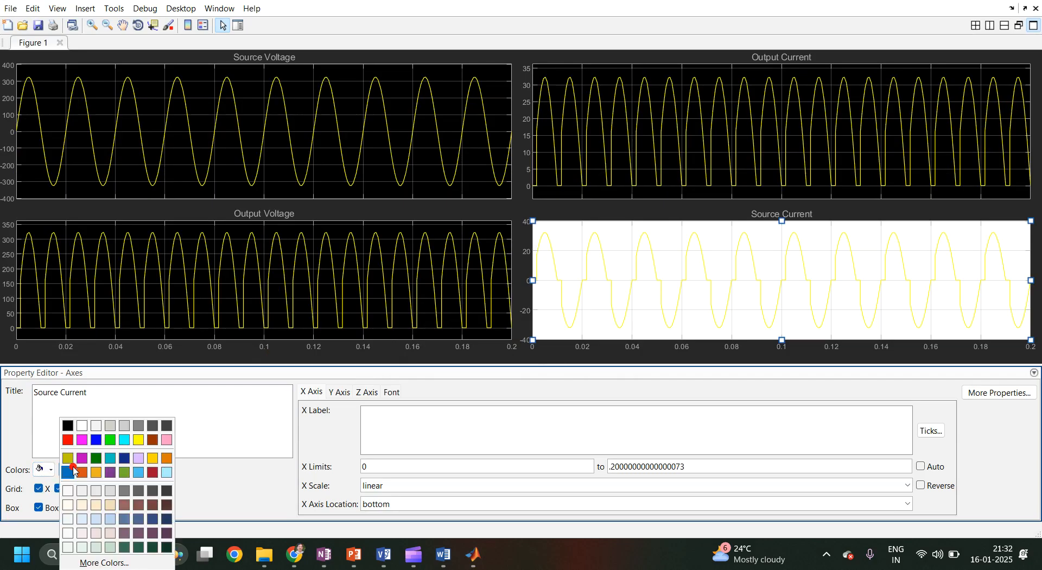
click(83, 423)
Select the Output Voltage axes and set its axis colour and background colour to white.
click(124, 282)
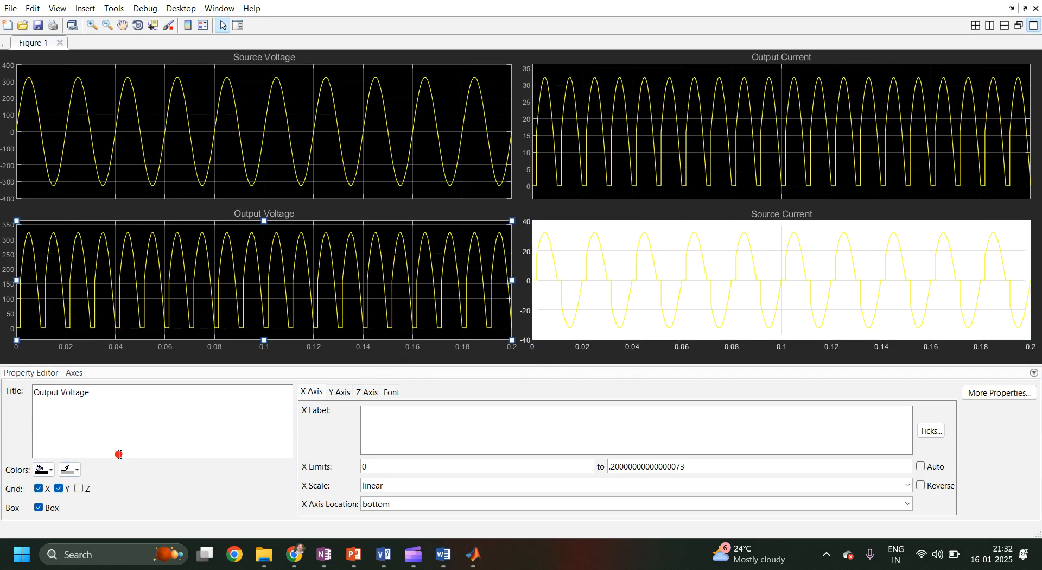
click(76, 470)
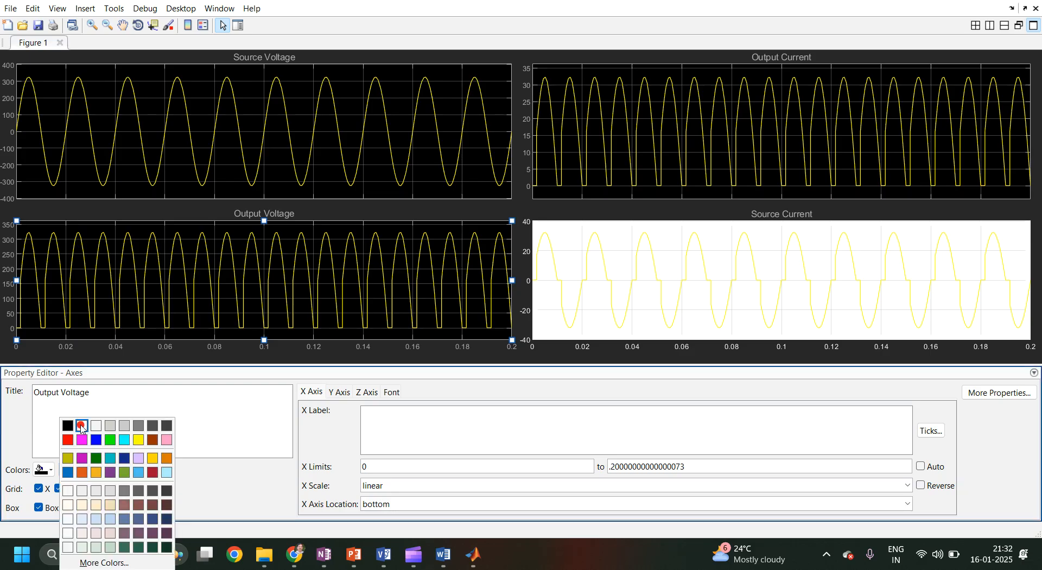
click(81, 426)
click(43, 470)
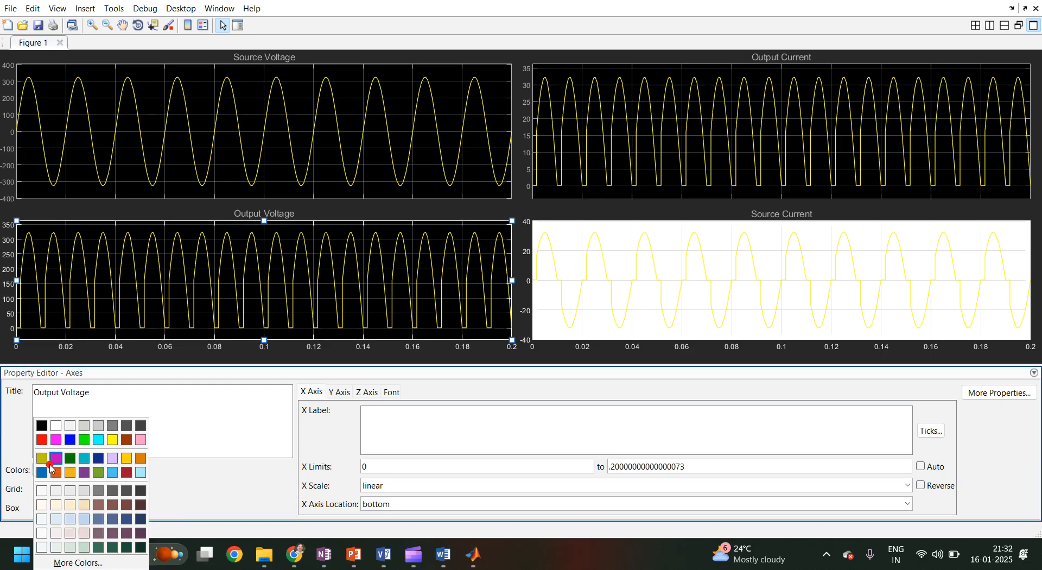
click(53, 428)
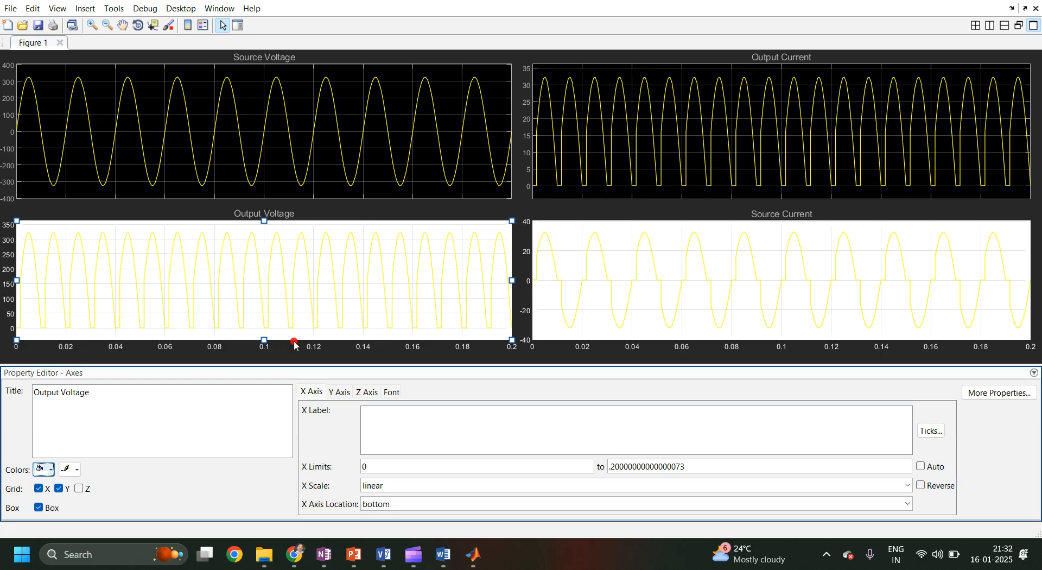
Select the figure's background panel and set both of its border colours to white.
double_click(294, 359)
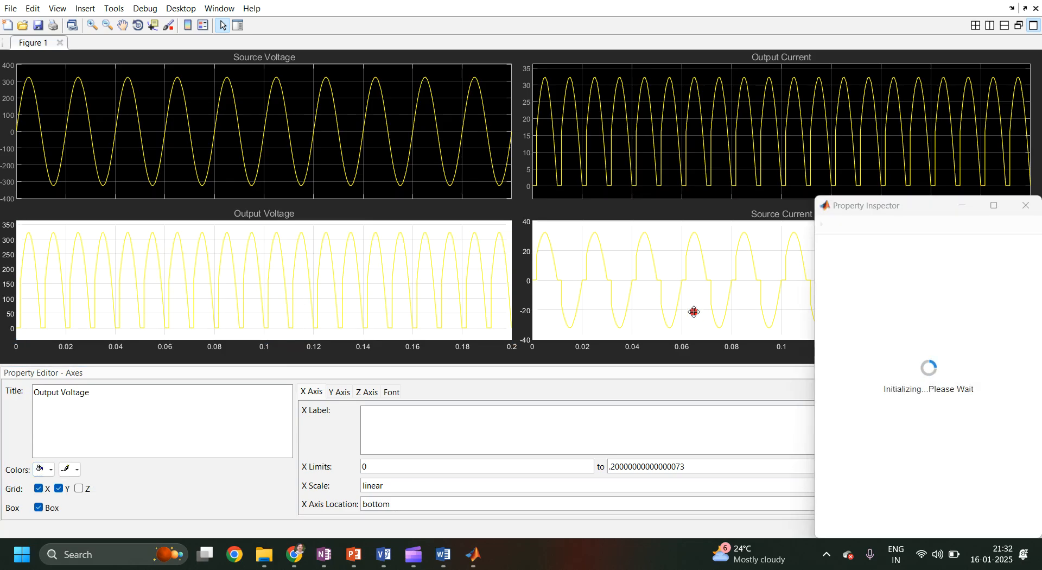
click(1026, 212)
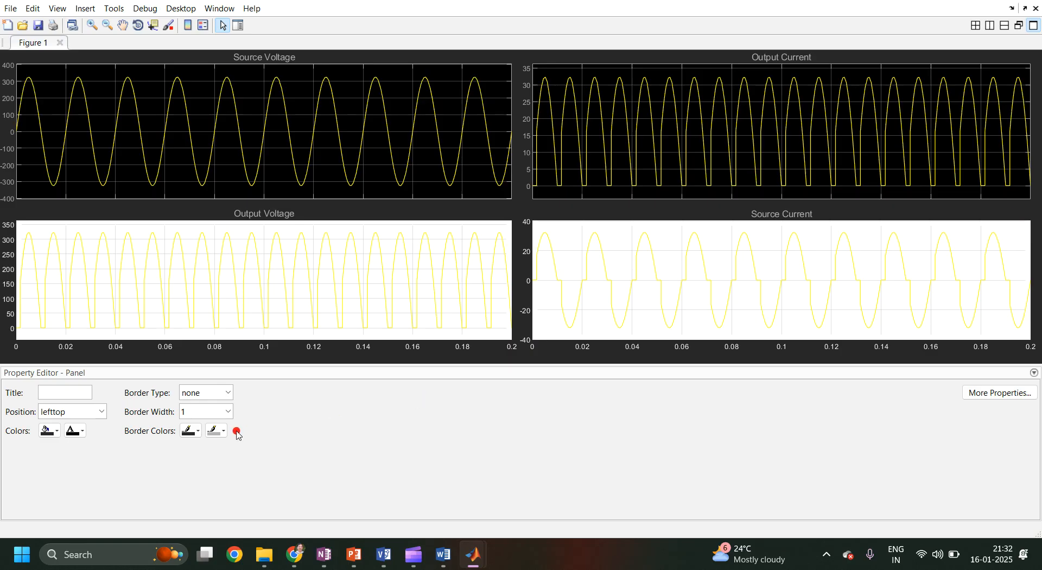
click(200, 441)
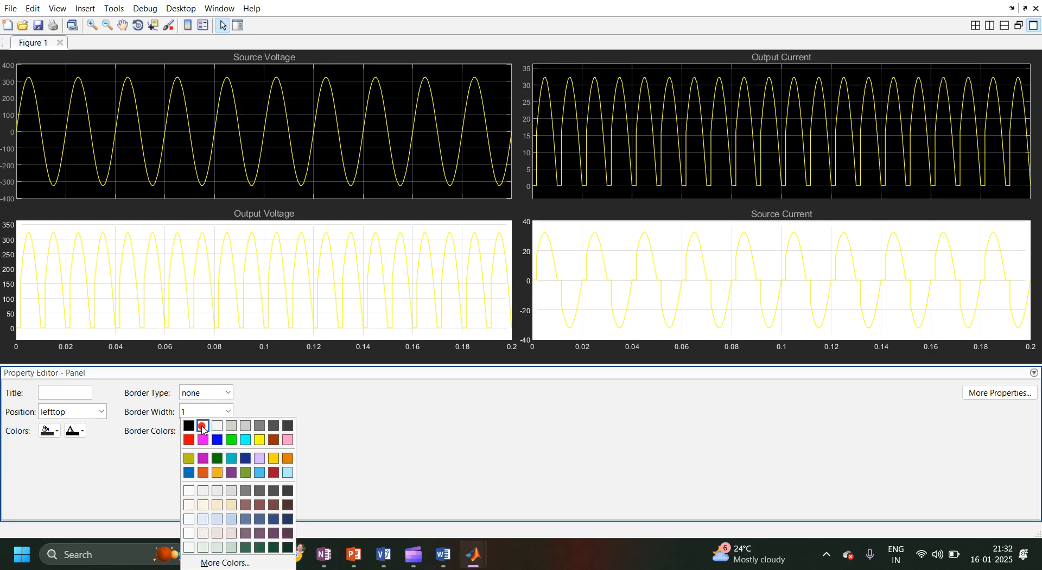
click(202, 429)
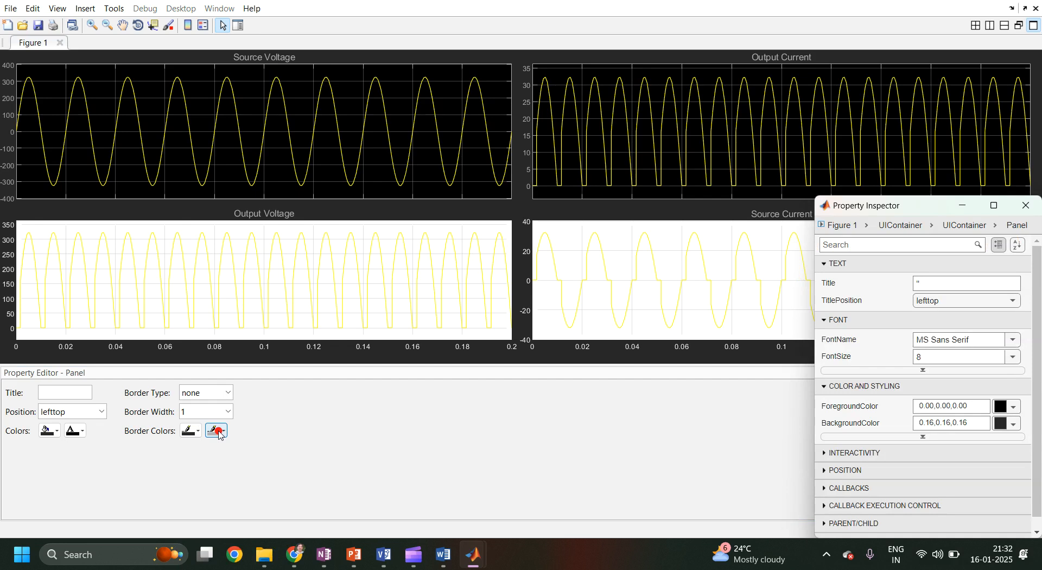
click(218, 433)
click(228, 431)
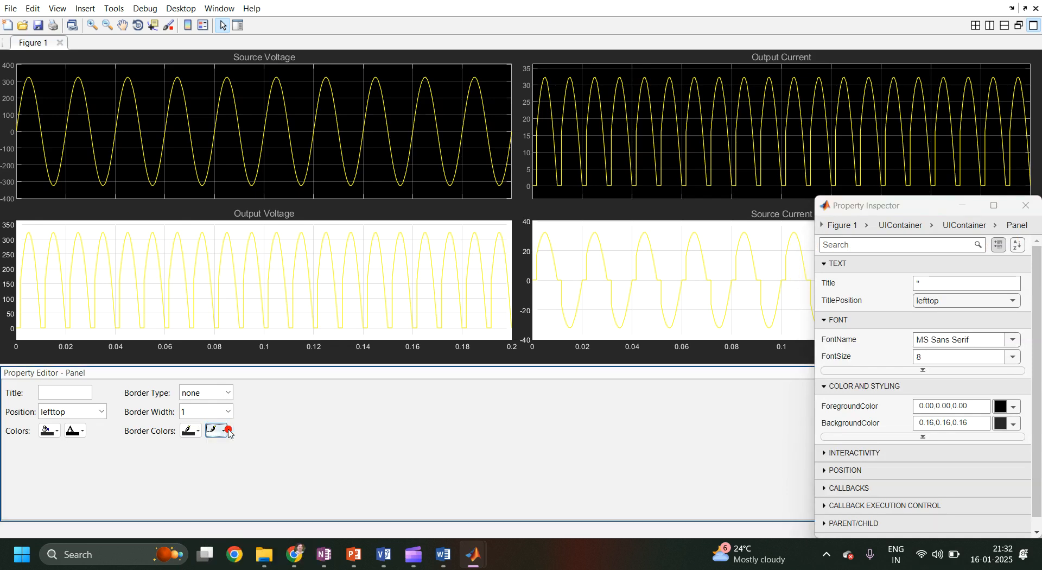
click(194, 431)
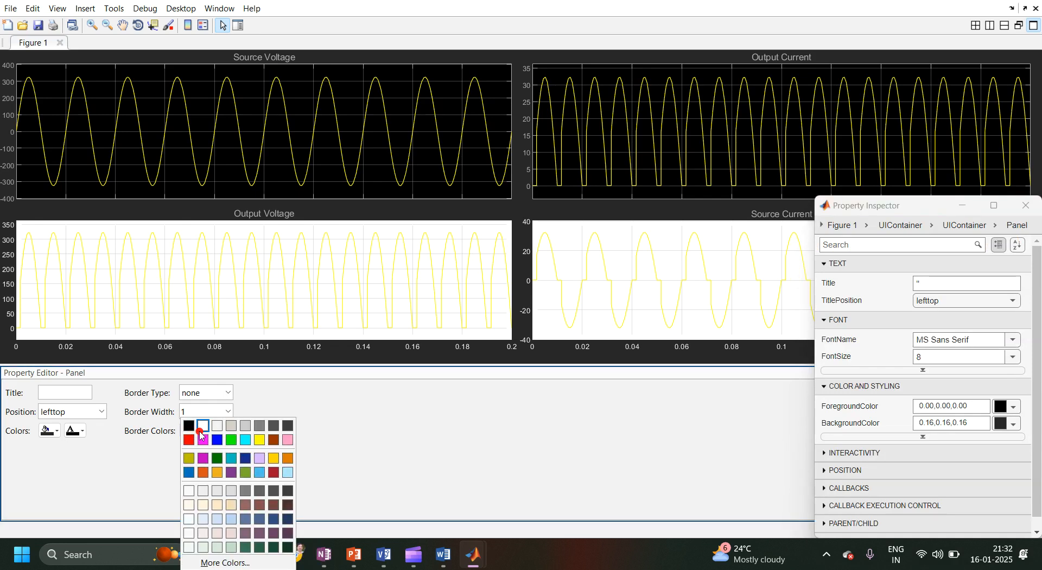
click(201, 433)
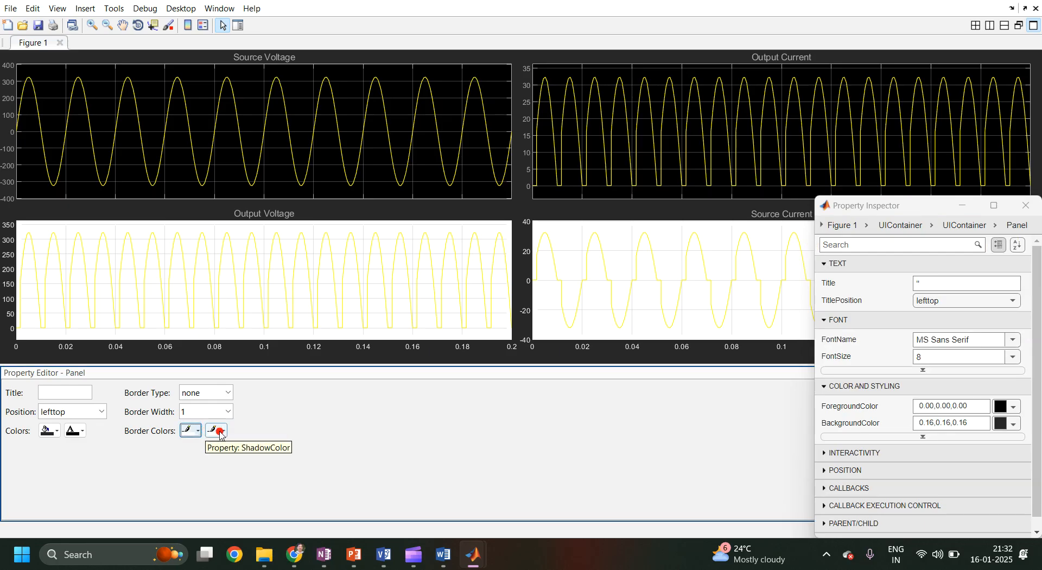
Adjust the selected panel's border and foreground colours and set its background colour to white.
click(224, 432)
click(214, 426)
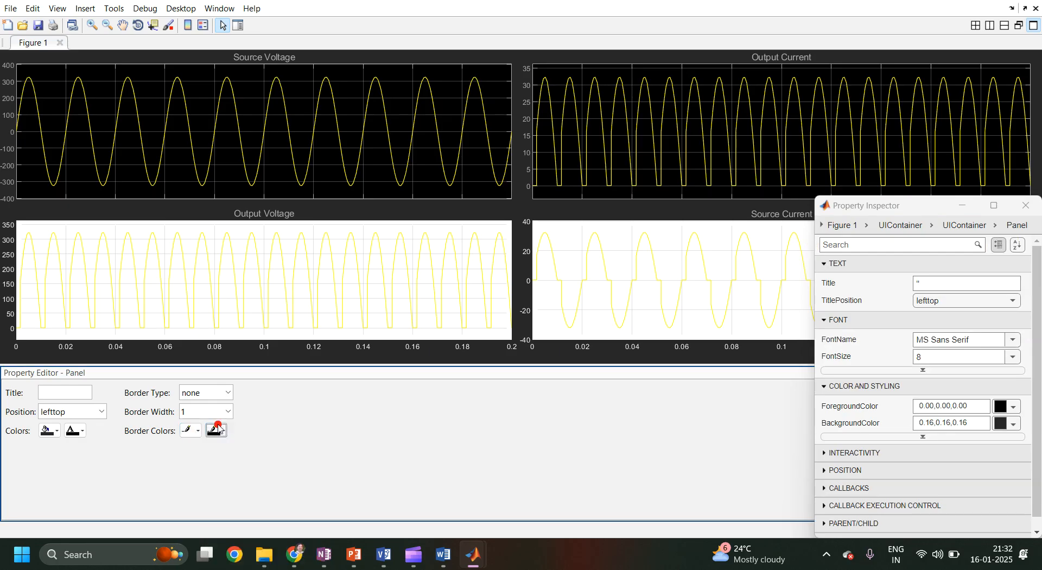
click(187, 437)
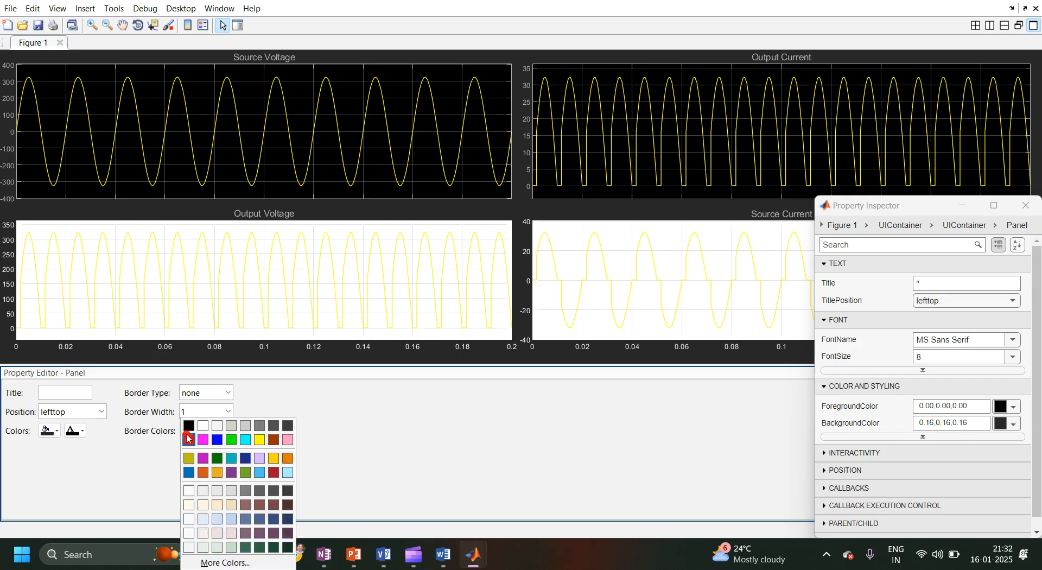
click(189, 430)
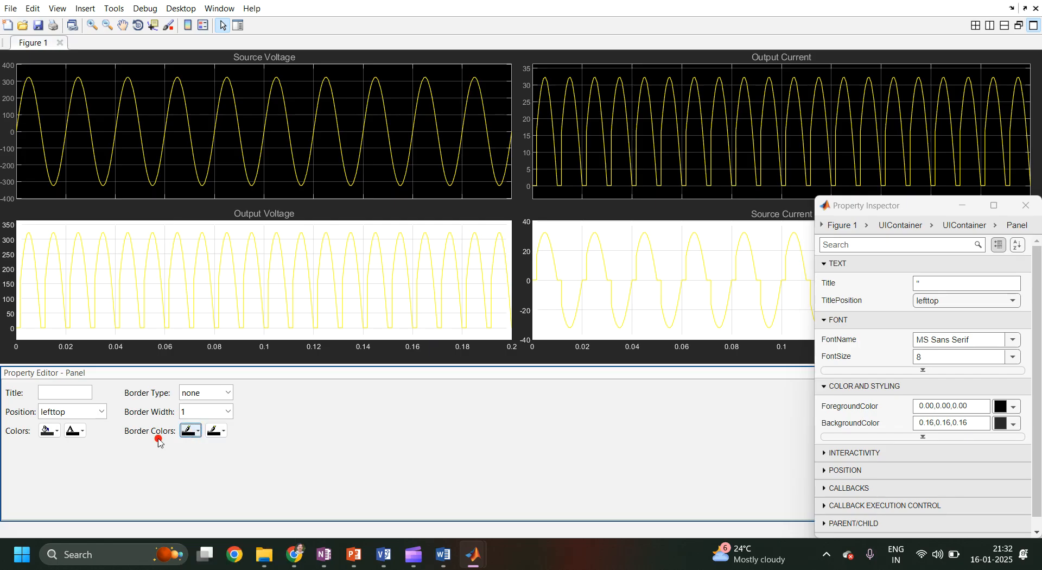
click(76, 432)
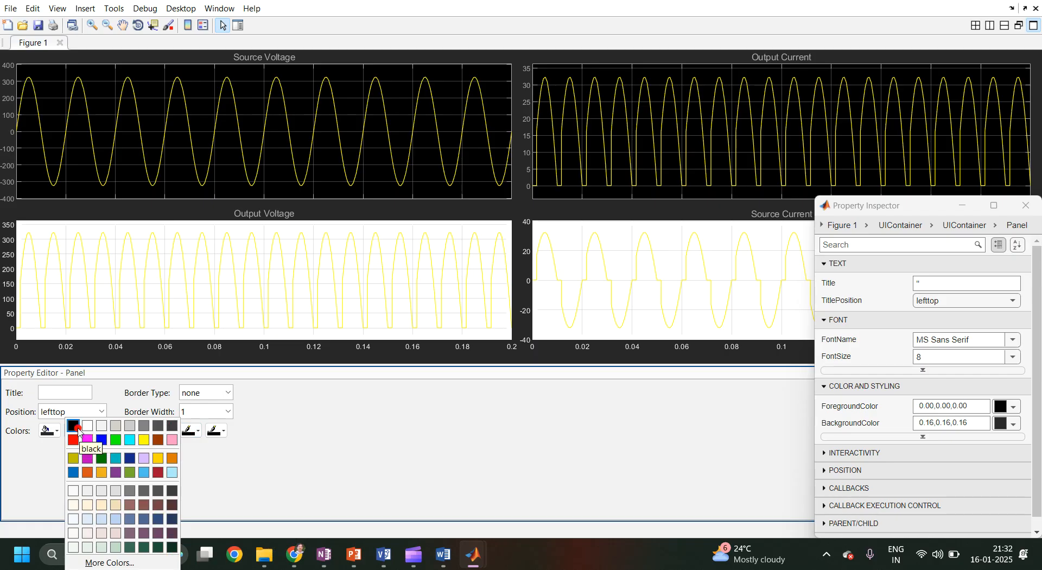
click(86, 440)
click(49, 430)
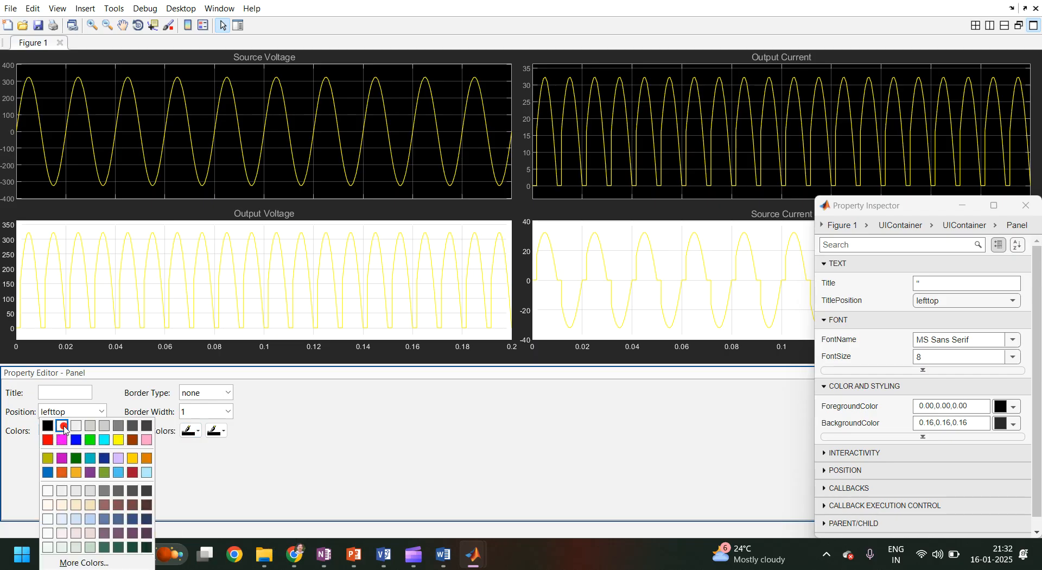
click(63, 427)
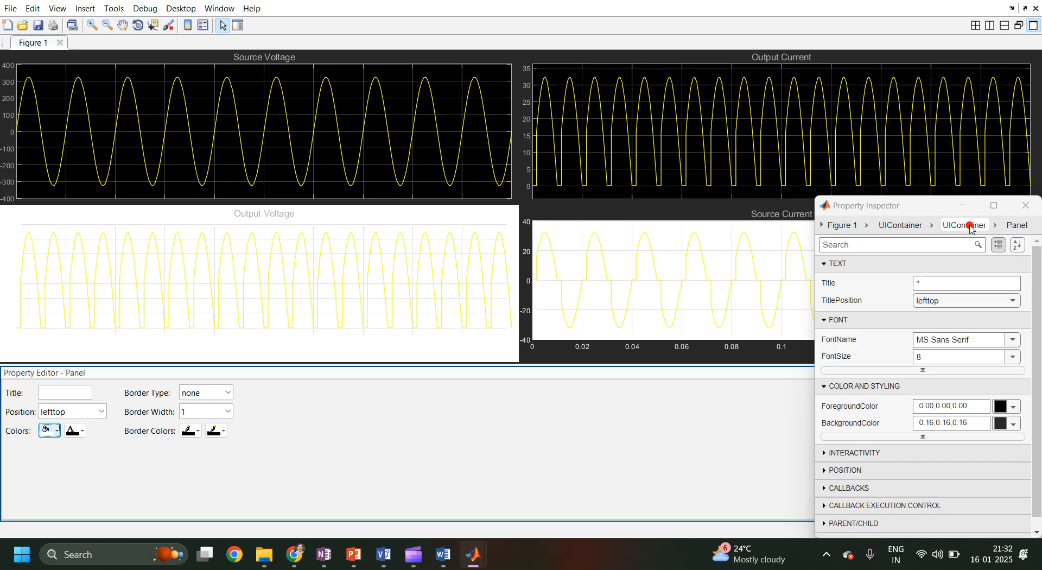
Close the Property Inspector and set the Output Voltage line's width to 2.0 and its colour to red.
click(1027, 206)
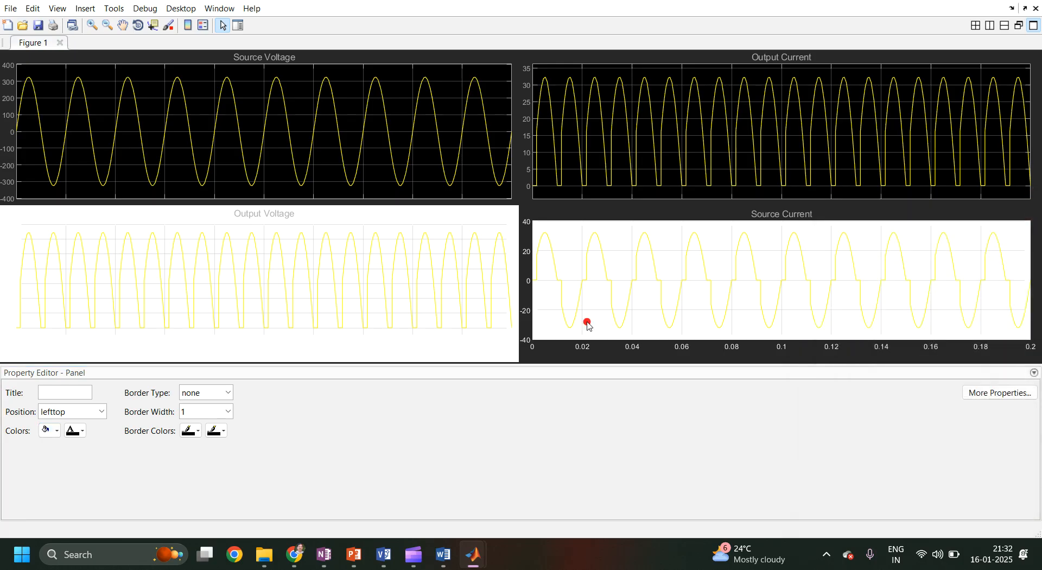
double_click(418, 315)
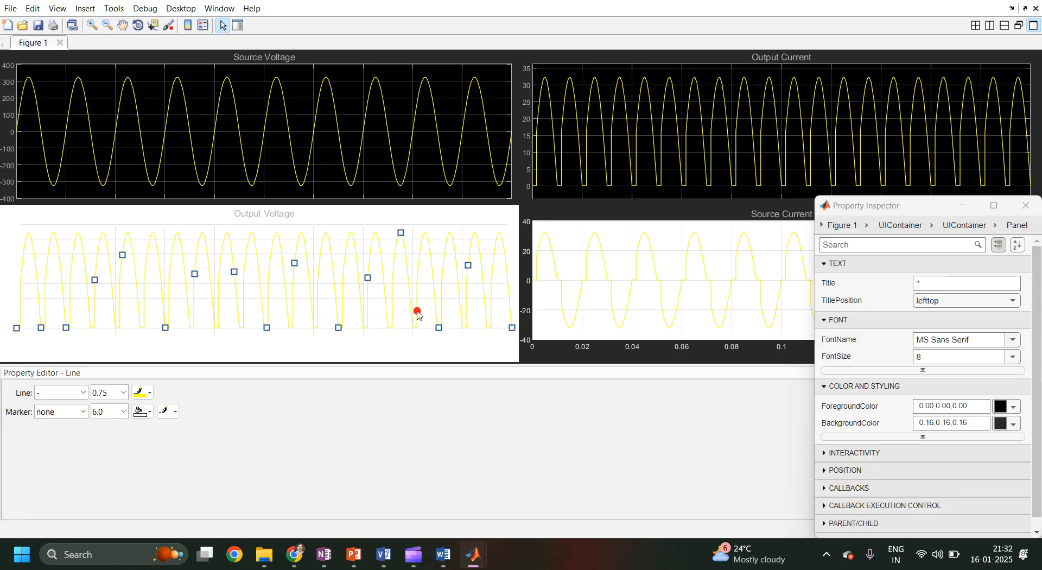
click(1015, 215)
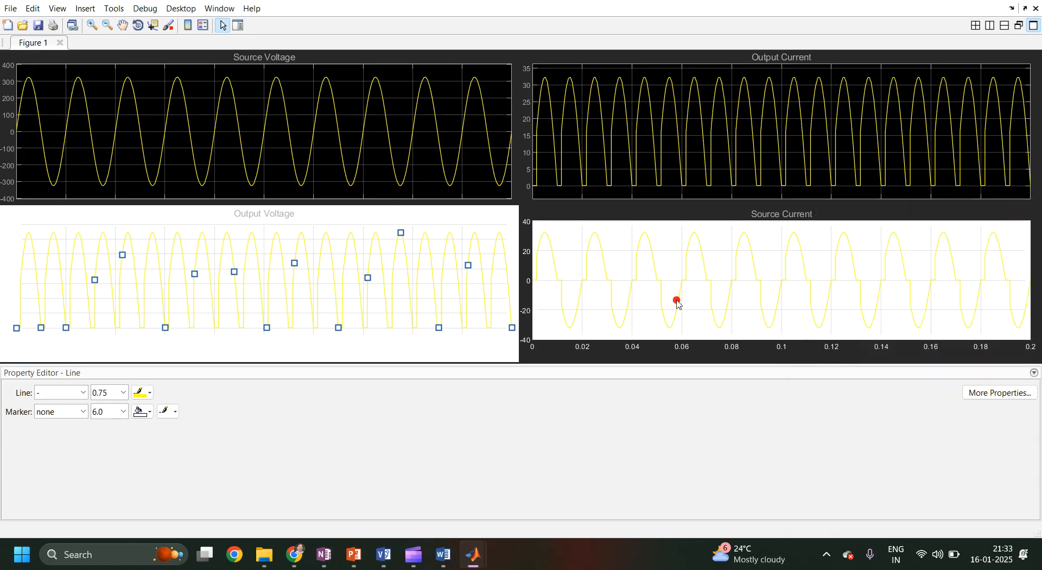
click(124, 395)
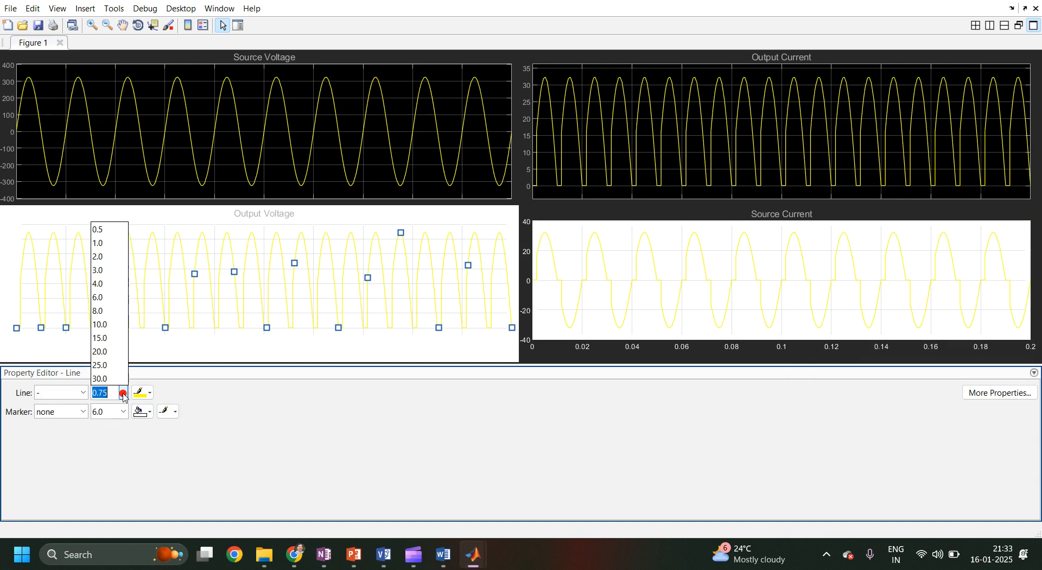
click(105, 259)
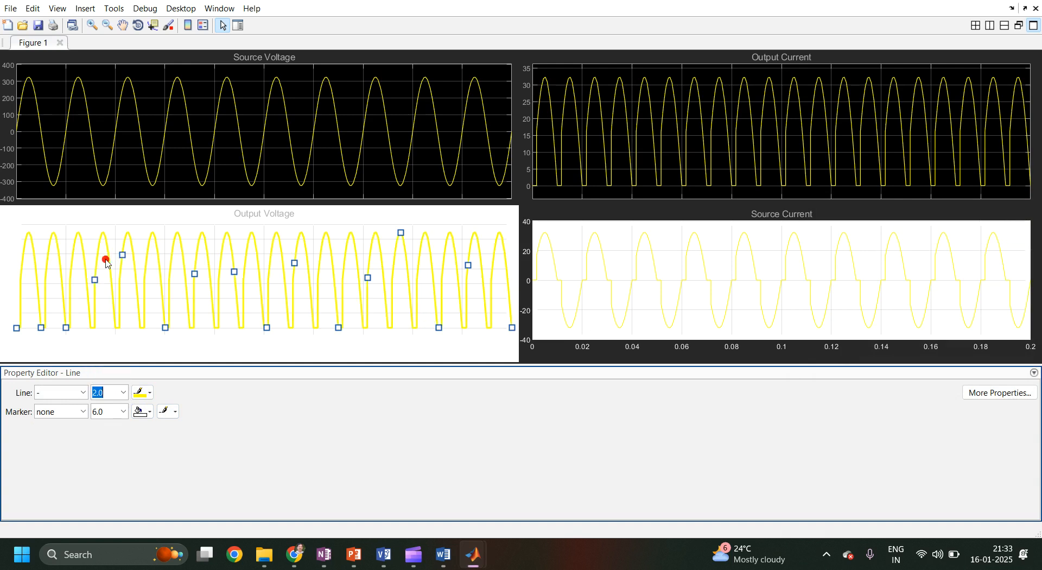
click(151, 398)
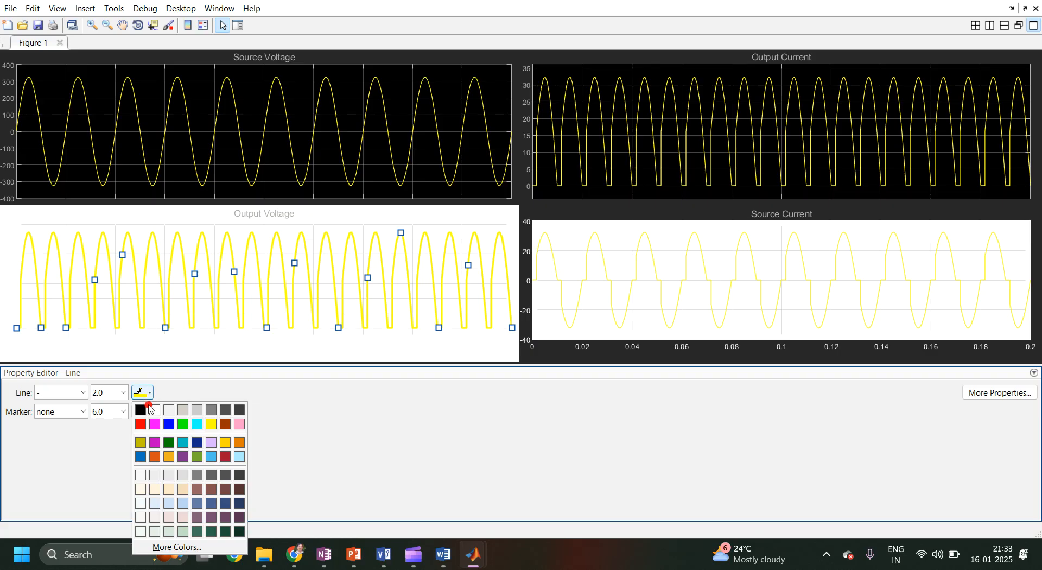
click(144, 422)
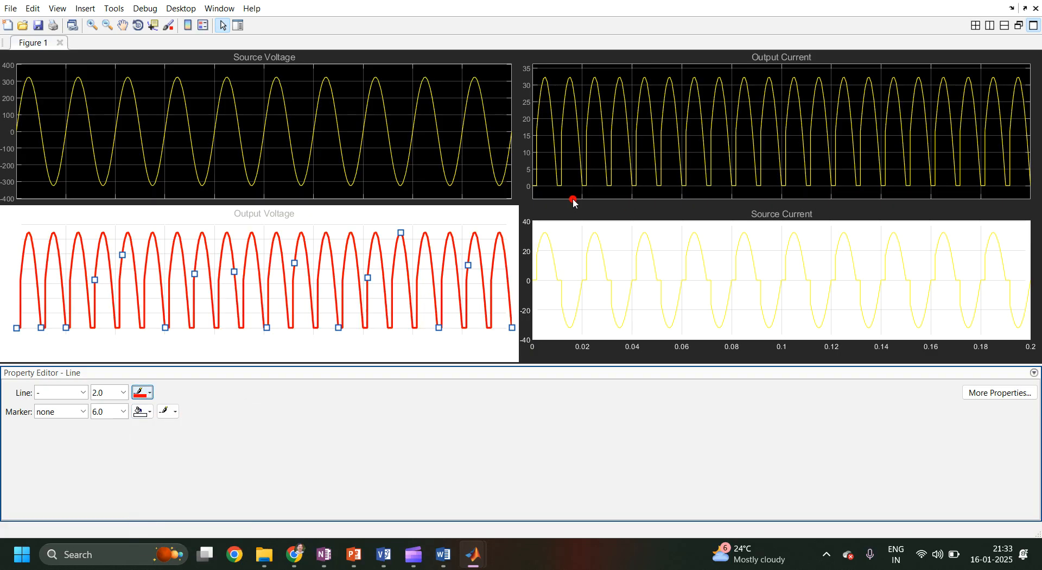
Close the figure window and switch back to the Scope window.
click(1036, 10)
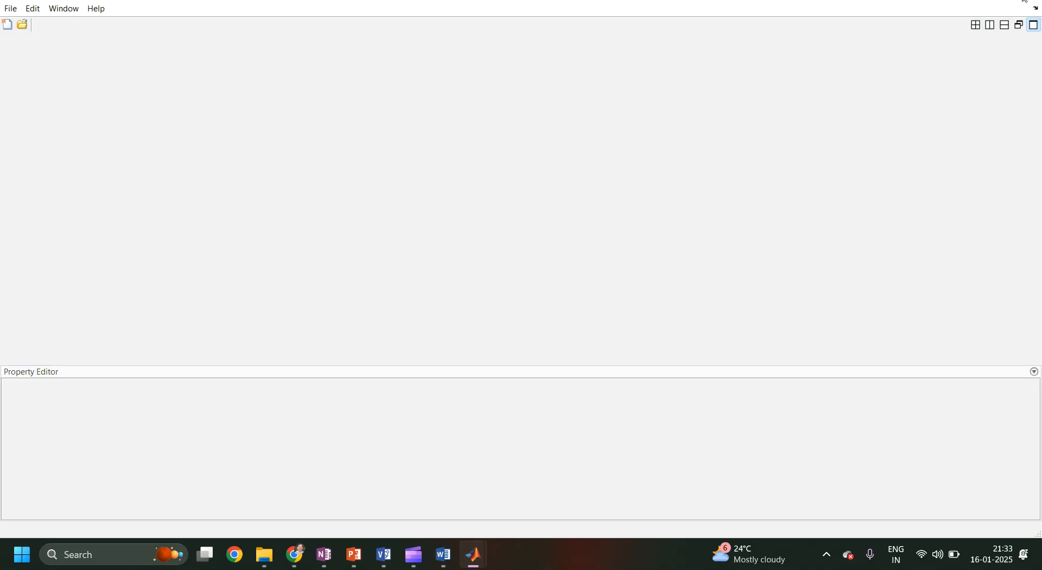
mouse_move(473, 554)
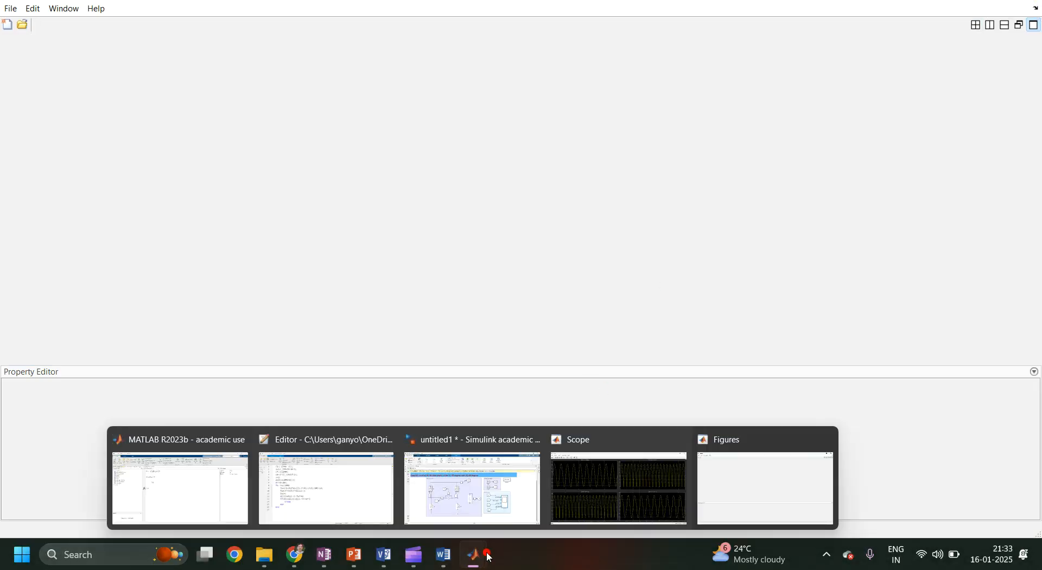
click(635, 490)
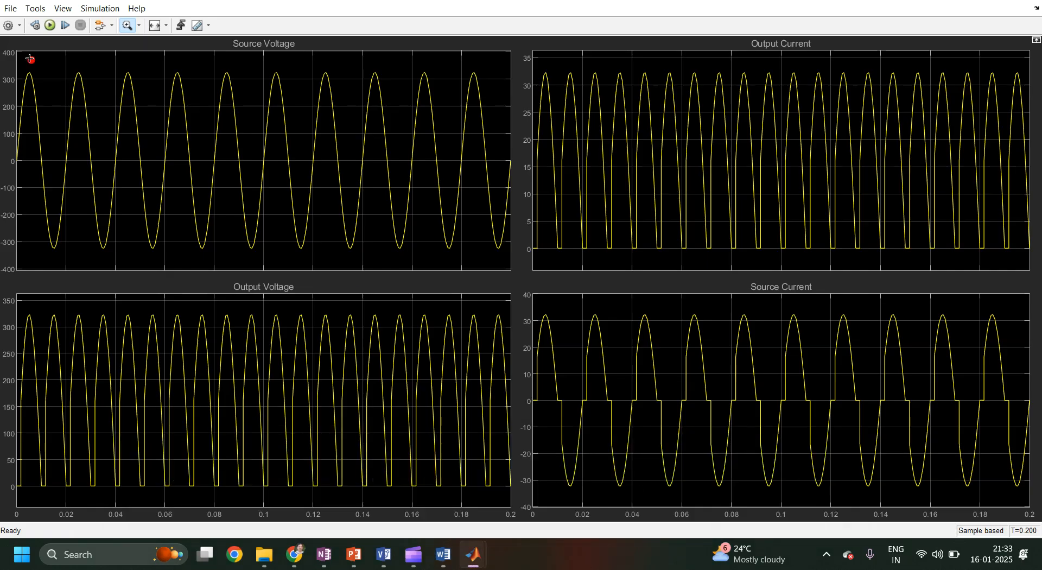
click(16, 10)
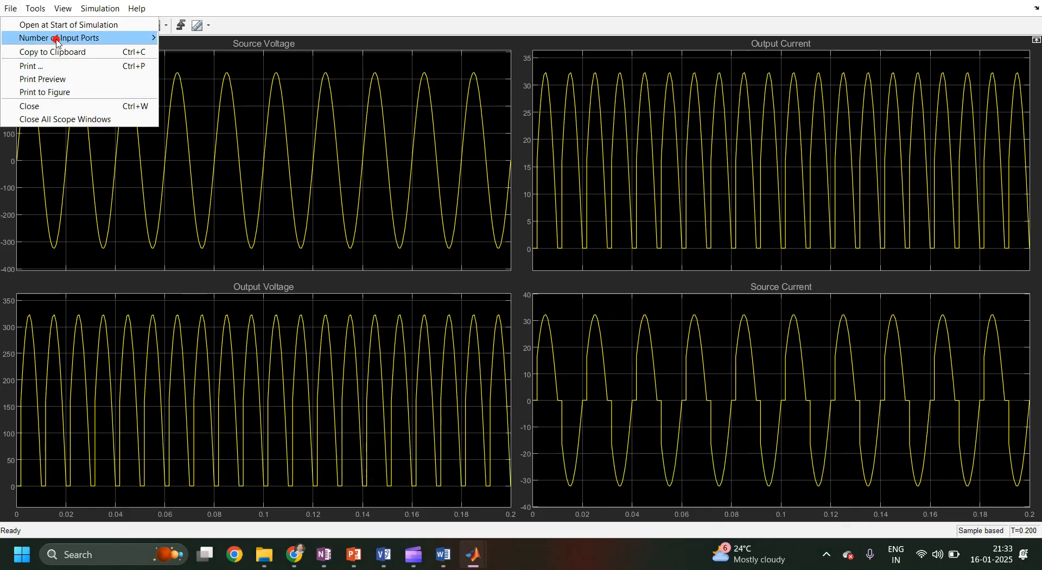
click(12, 9)
click(11, 9)
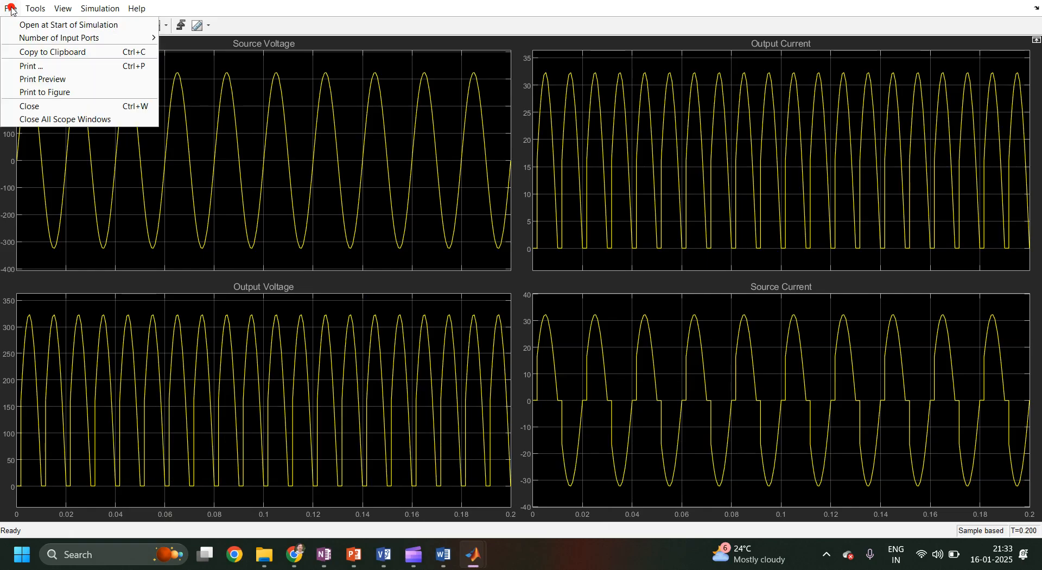
click(38, 85)
click(199, 104)
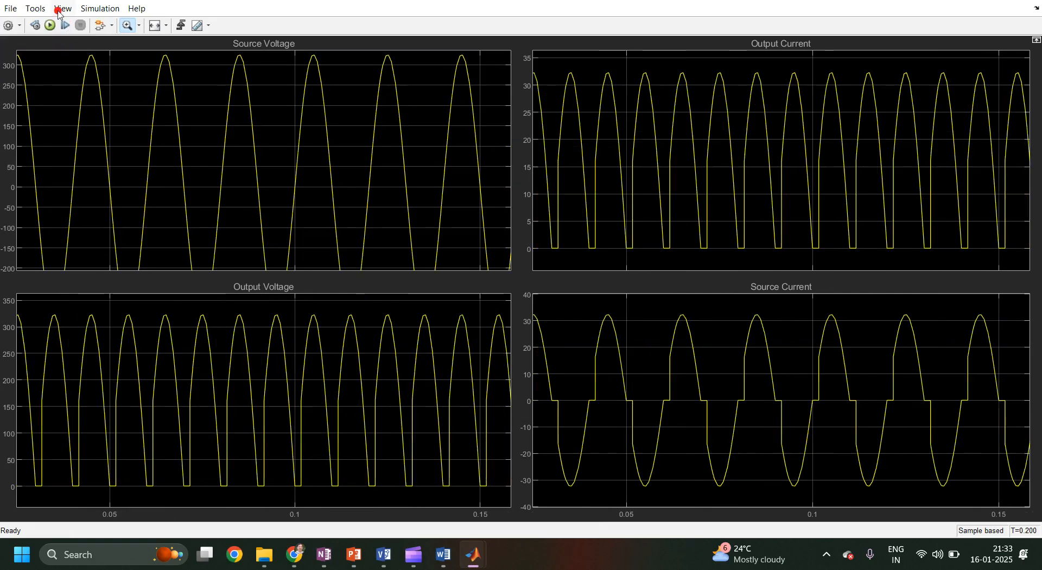
click(140, 26)
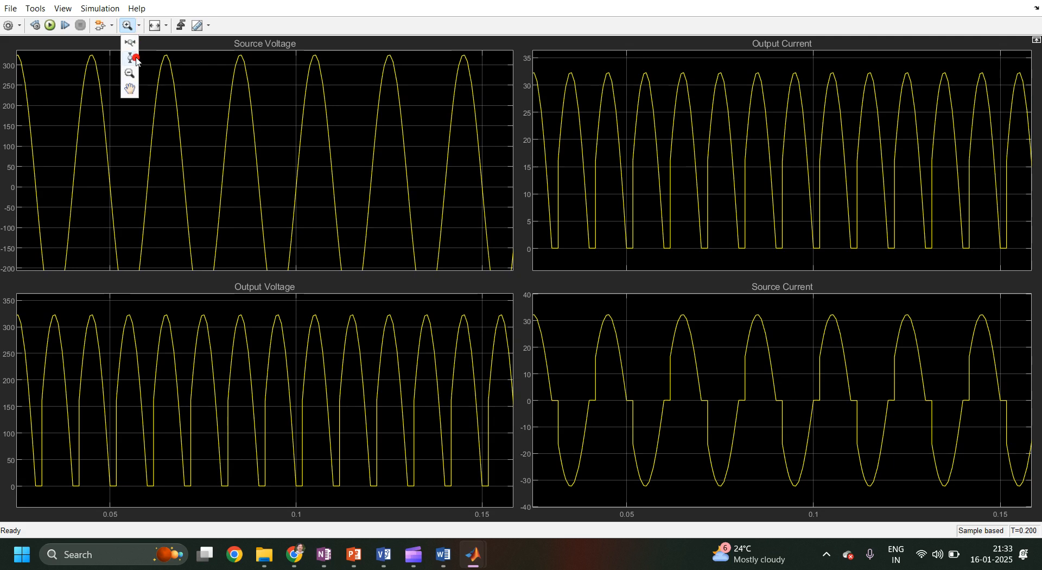
click(128, 75)
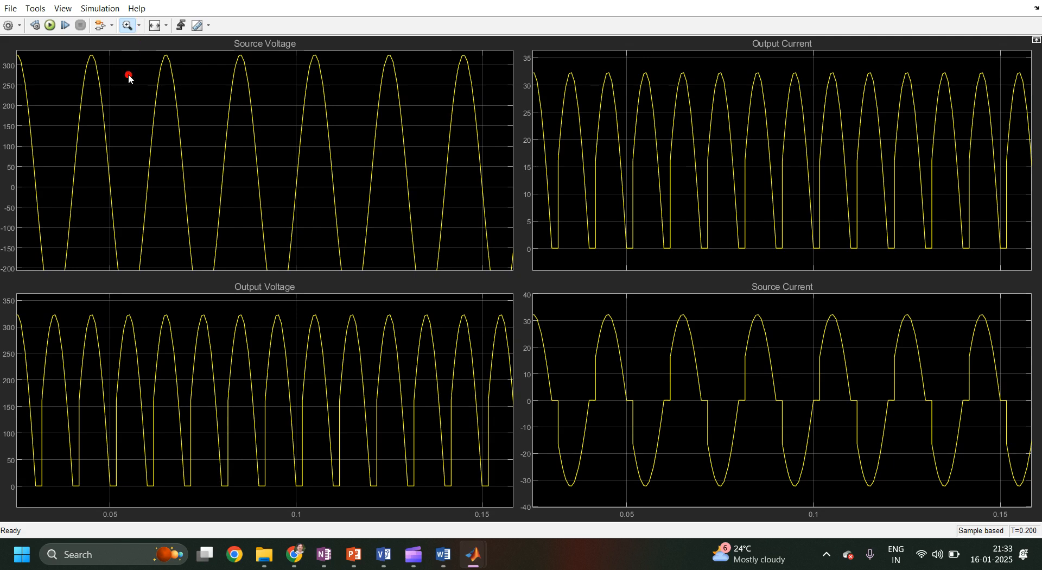
click(138, 113)
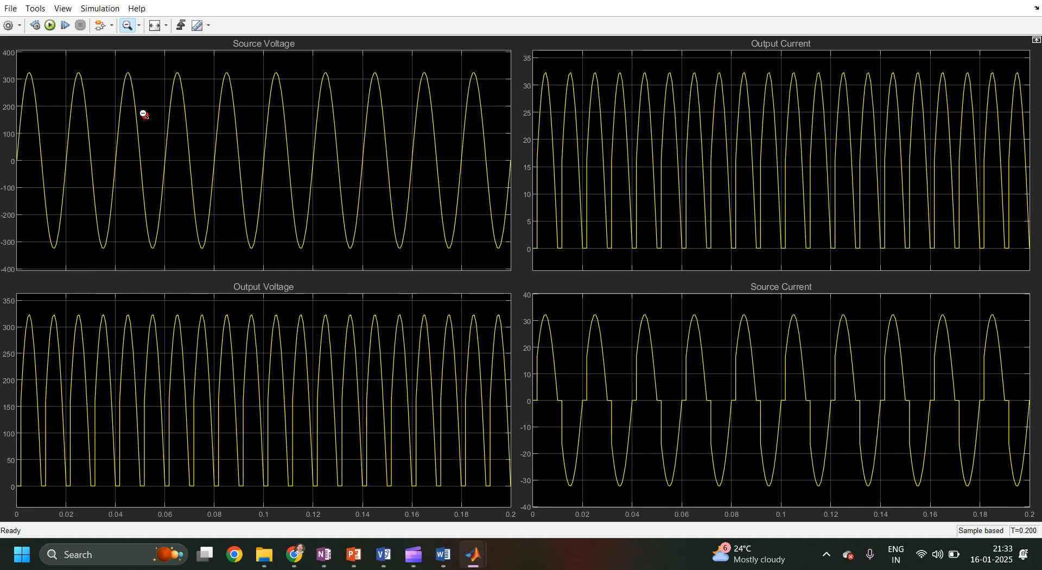
click(144, 114)
click(144, 114)
click(143, 114)
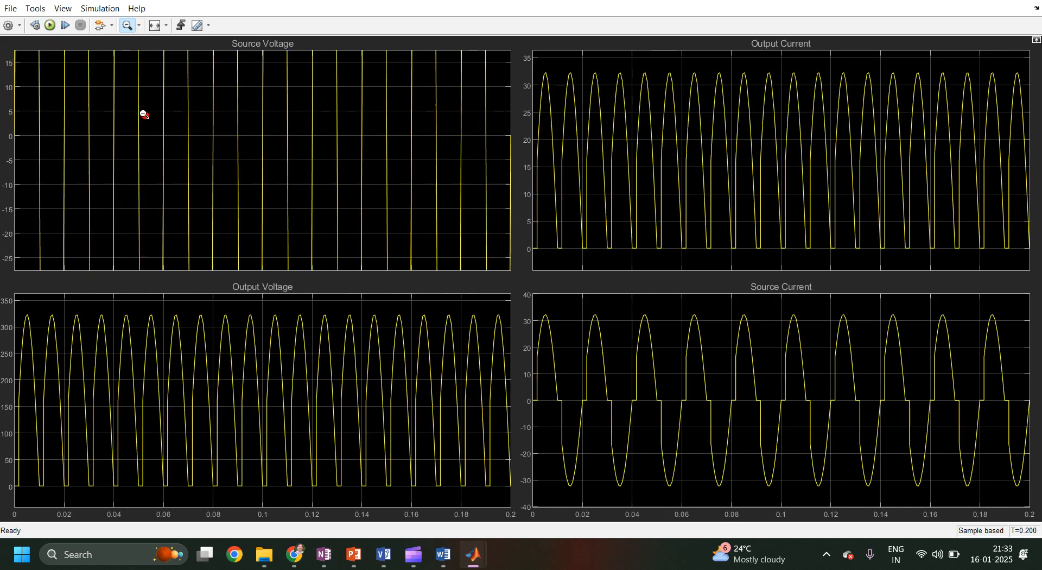
click(144, 114)
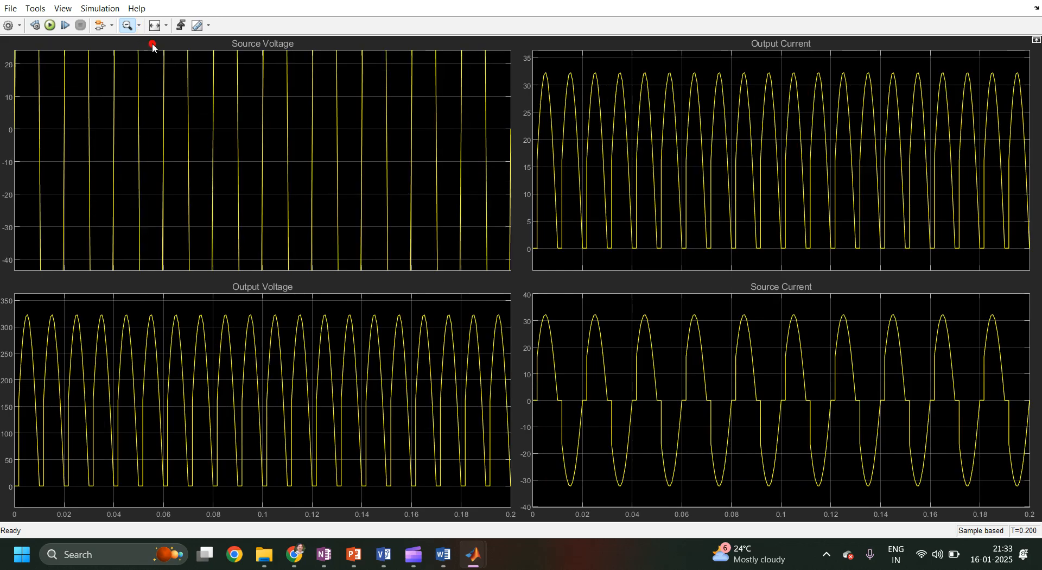
click(166, 26)
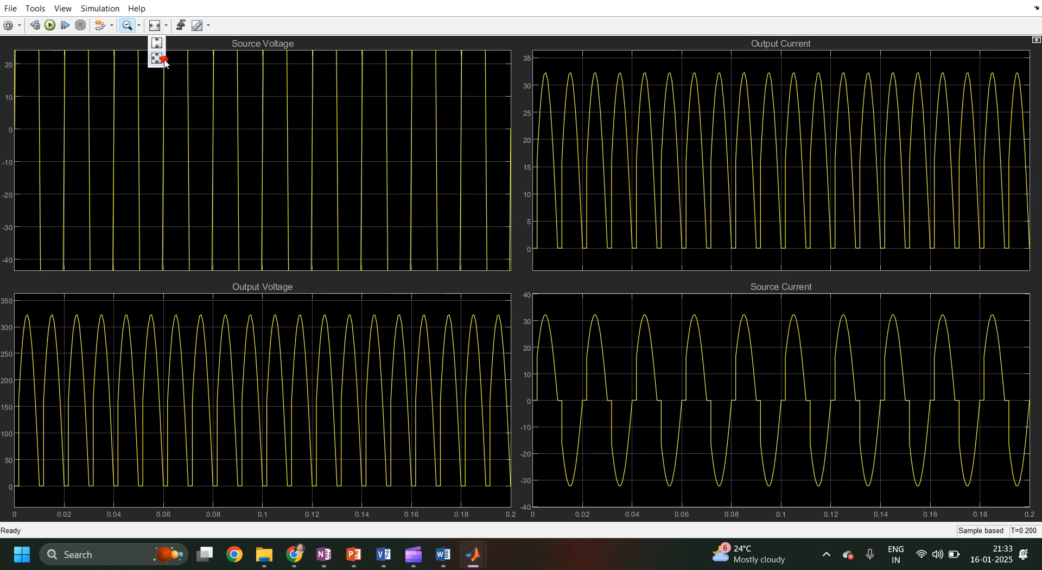
click(162, 59)
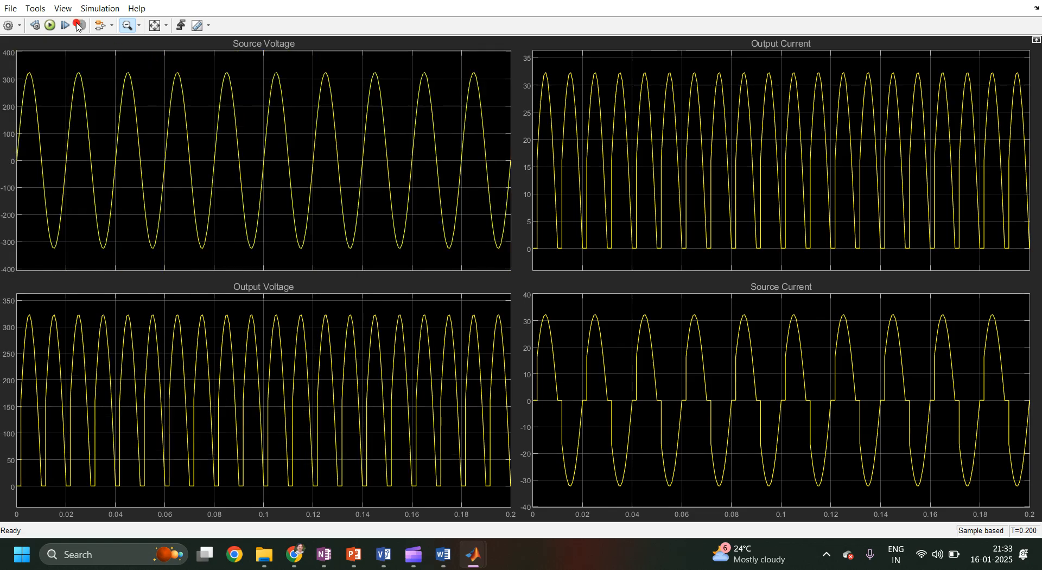
Open the scope's Style dialog and set the figure colour to white, then apply it.
click(64, 8)
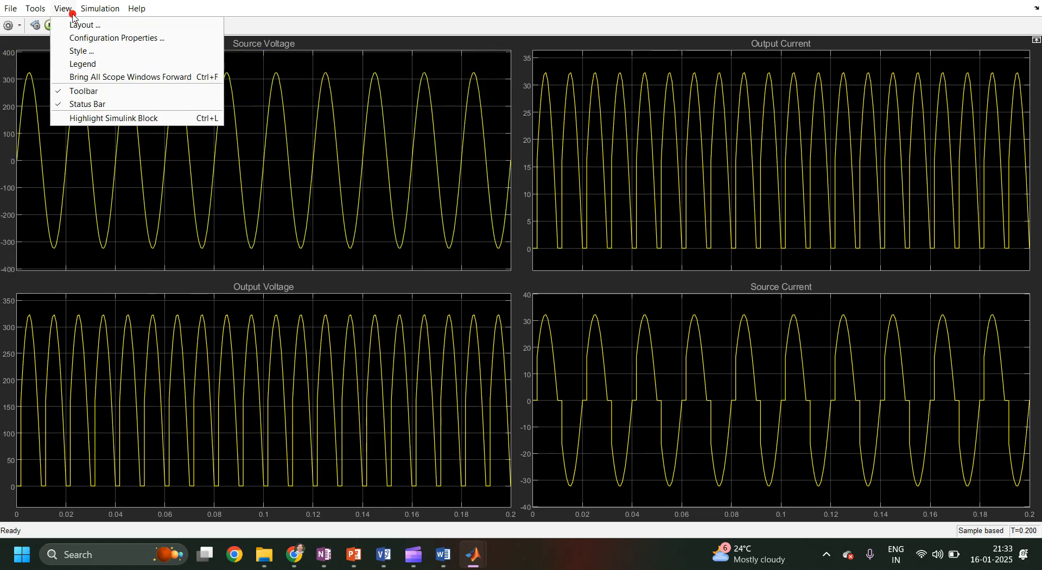
click(74, 47)
click(319, 95)
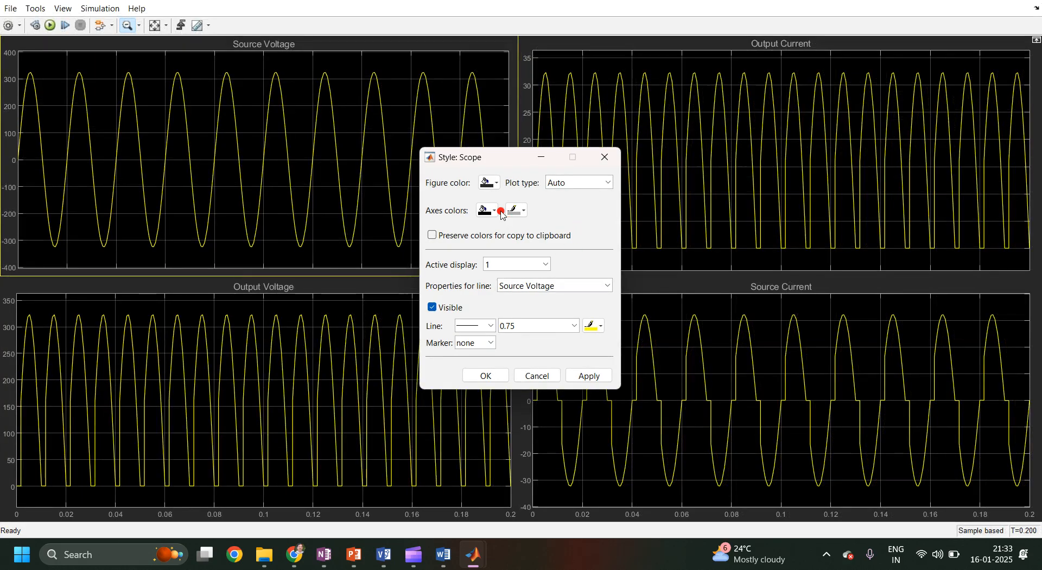
click(488, 182)
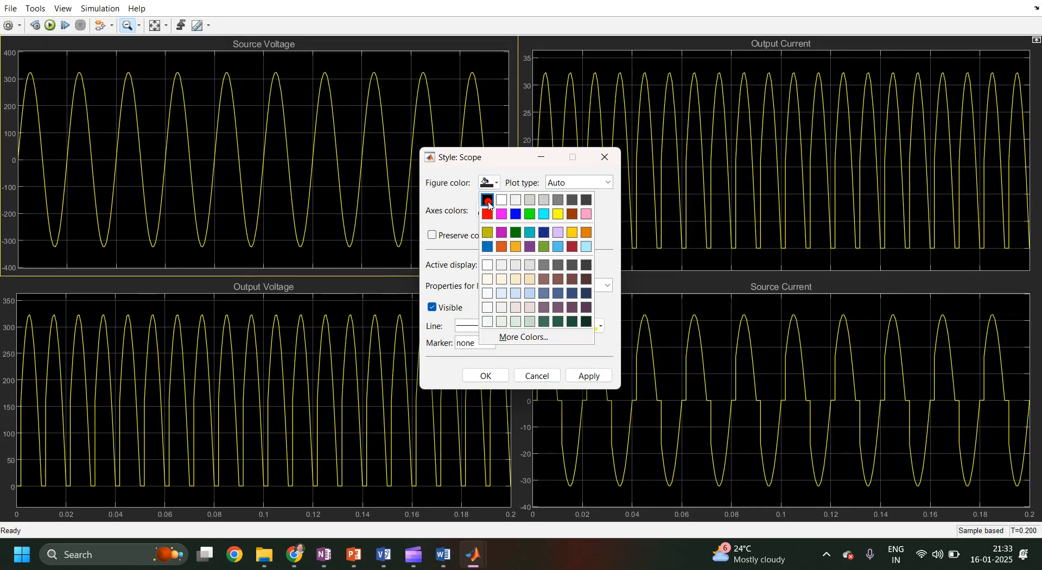
click(488, 201)
click(492, 210)
click(487, 227)
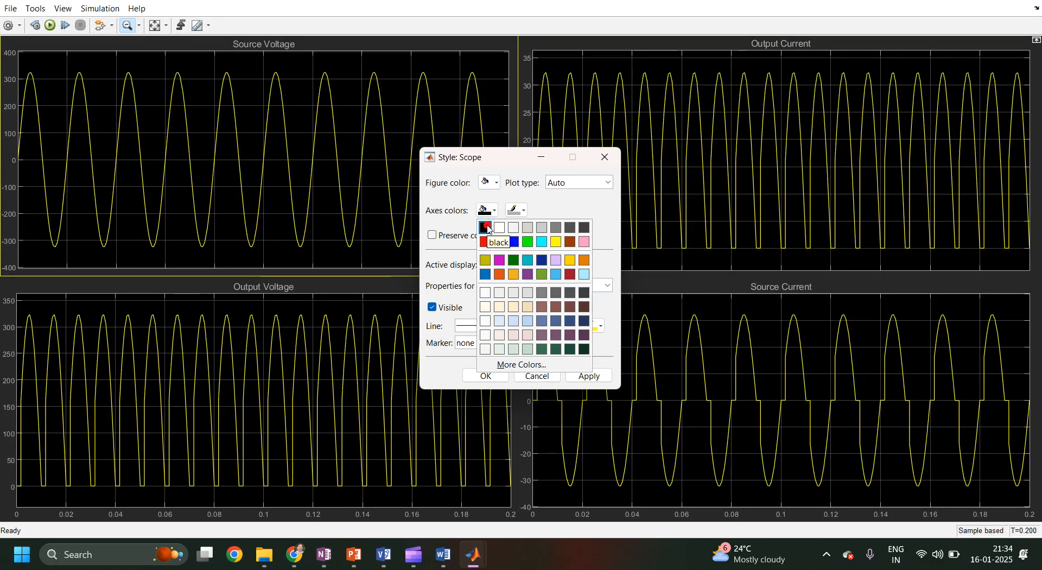
click(487, 226)
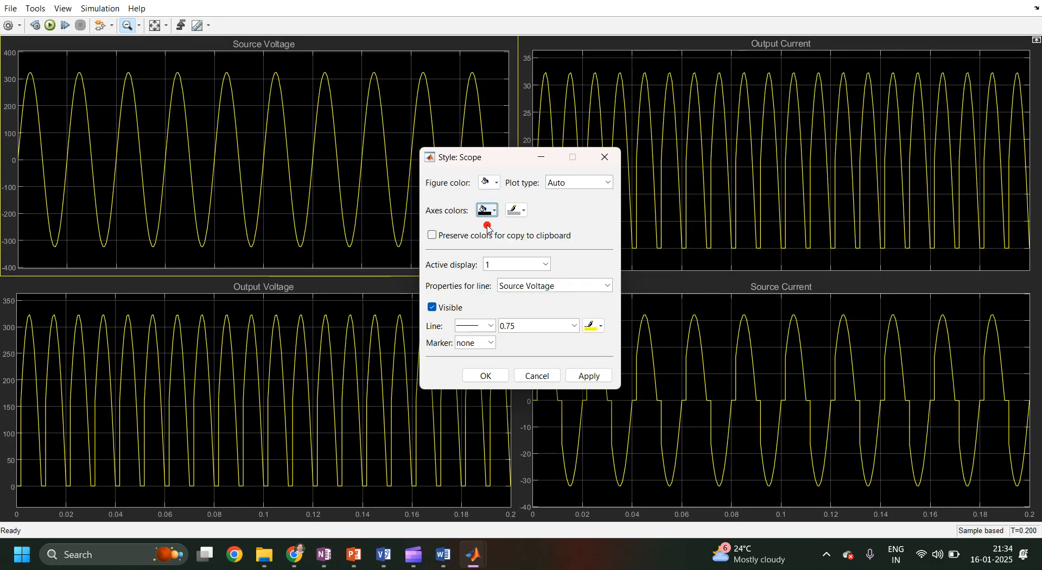
click(599, 376)
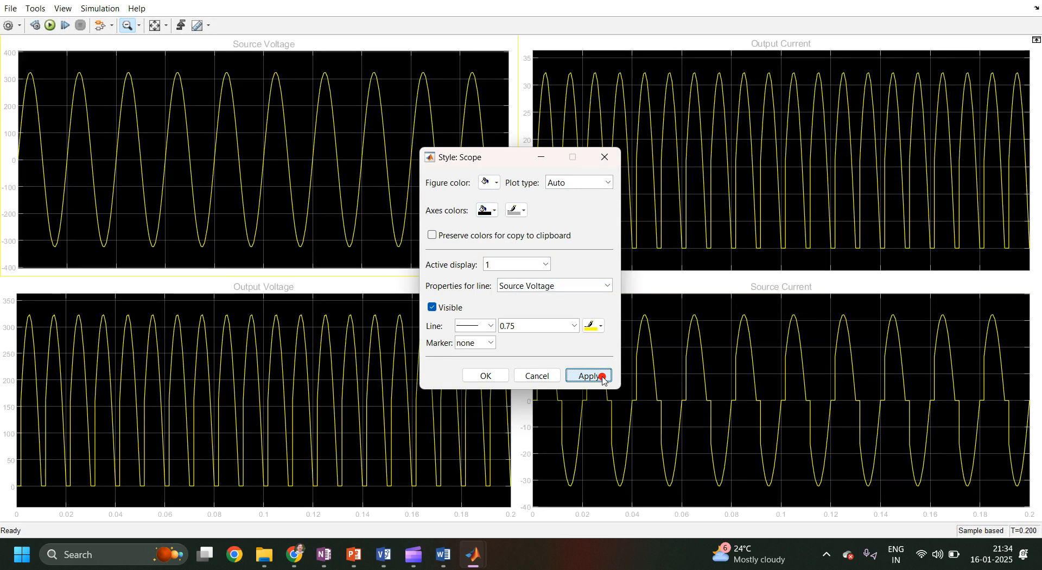
Set the scope's axes background colour to white and apply the change.
click(486, 211)
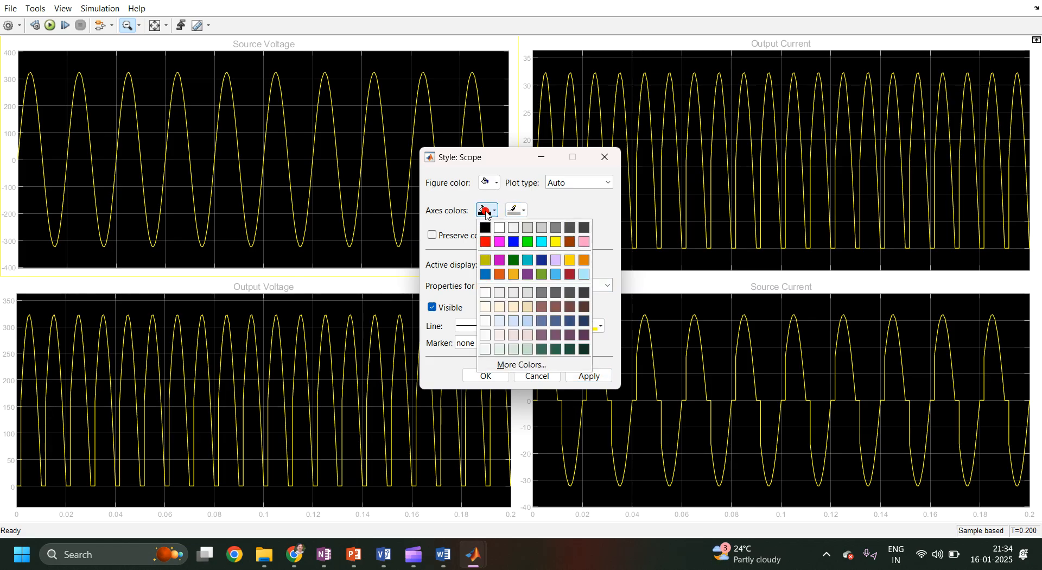
click(486, 226)
click(599, 373)
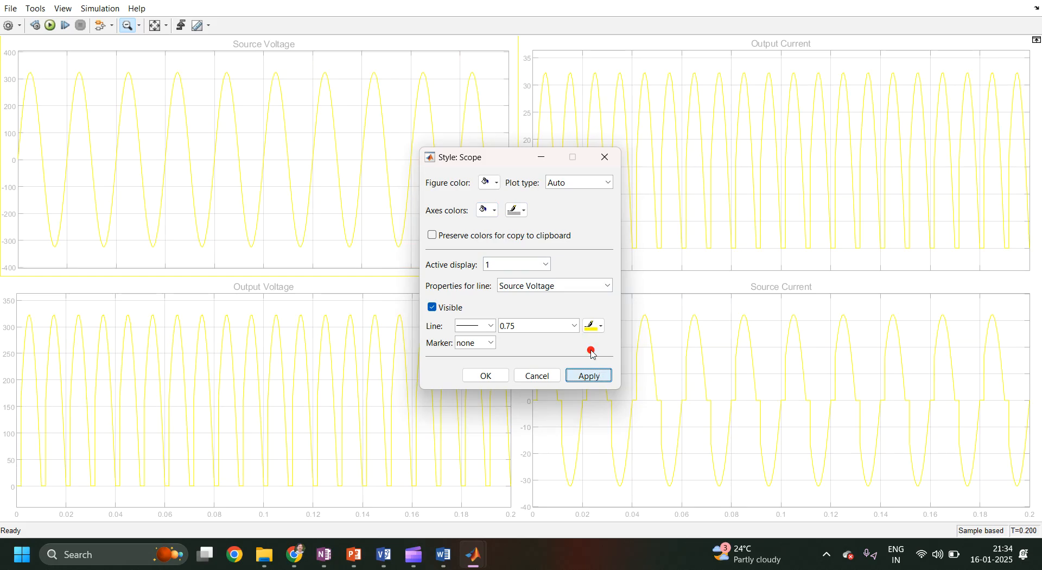
Set the Source Voltage line width to 2.0 and its colour to black, then apply.
click(573, 327)
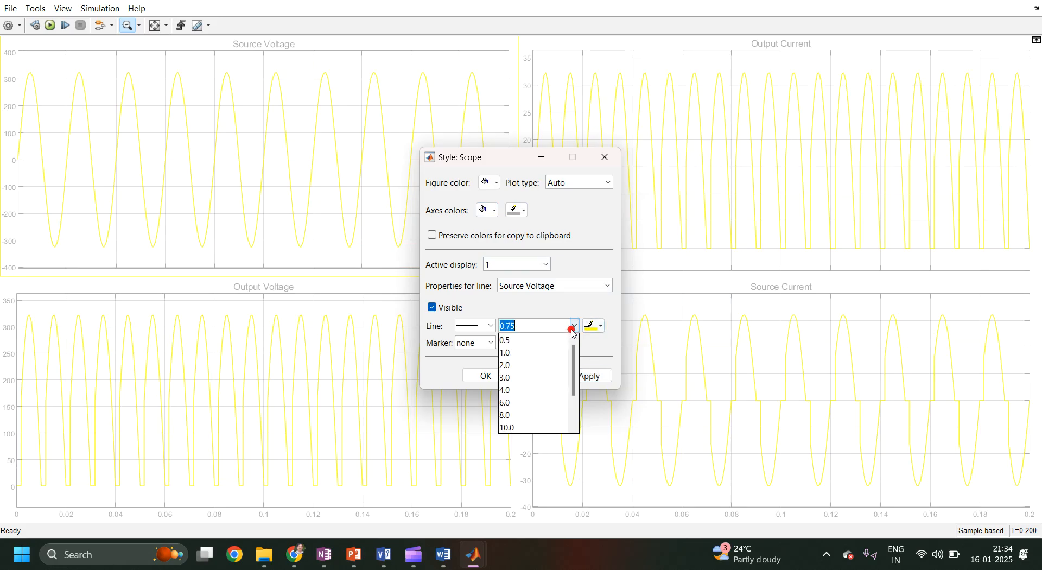
click(541, 365)
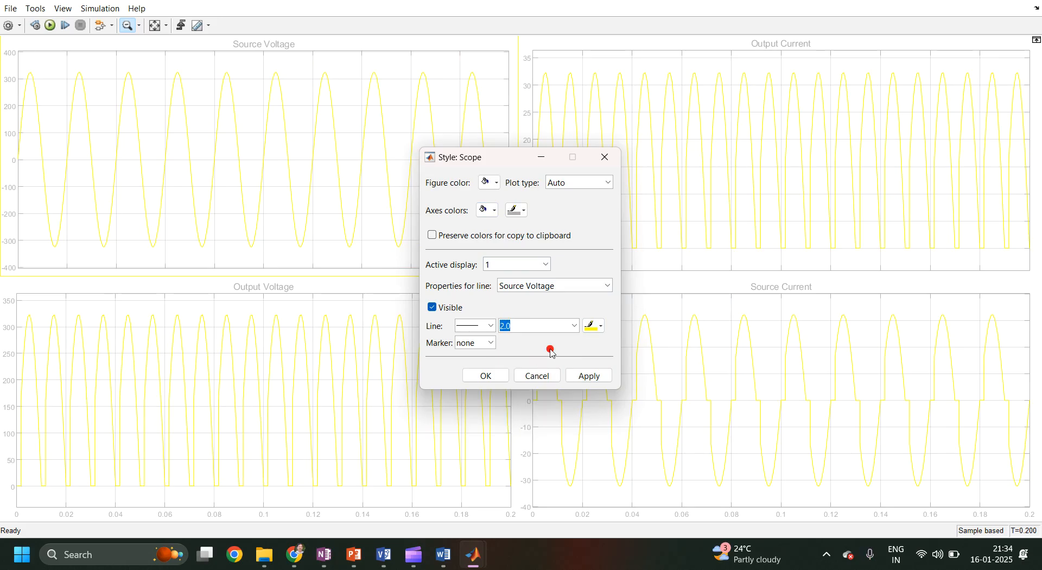
click(595, 327)
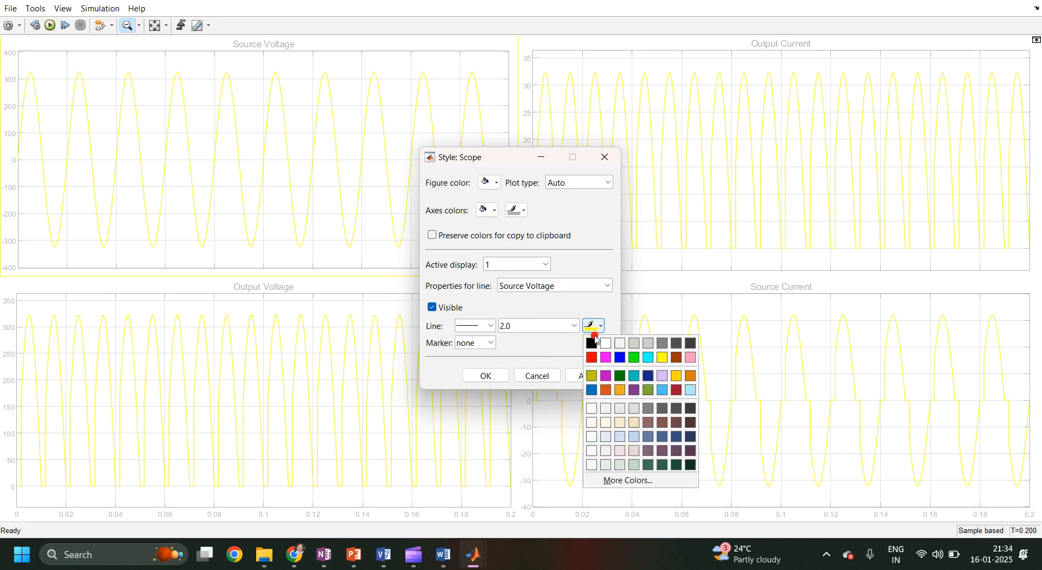
click(593, 343)
click(595, 375)
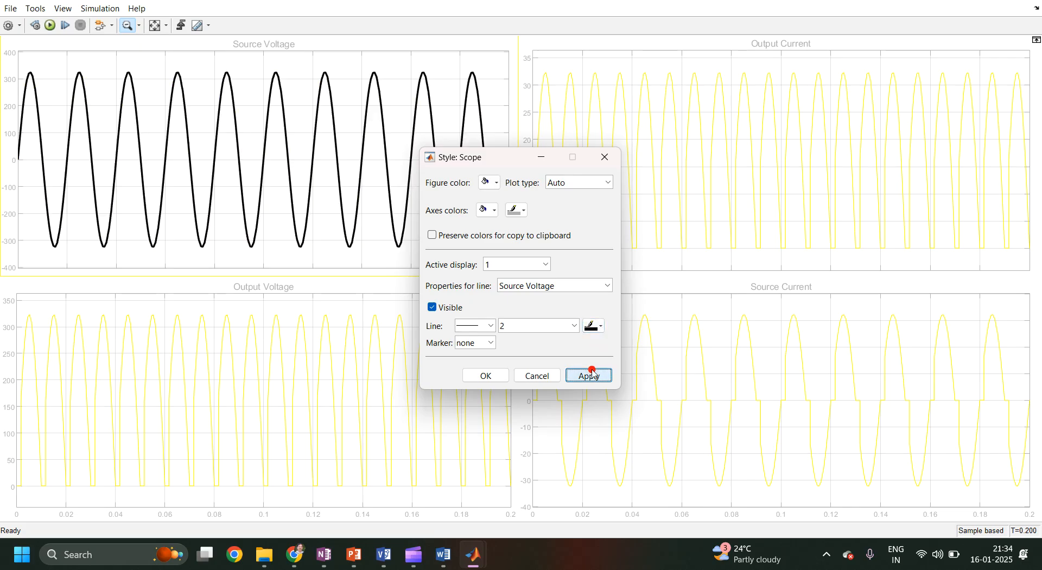
Switch the active display to 2 and set the Output Voltage line width to 2.0.
click(532, 263)
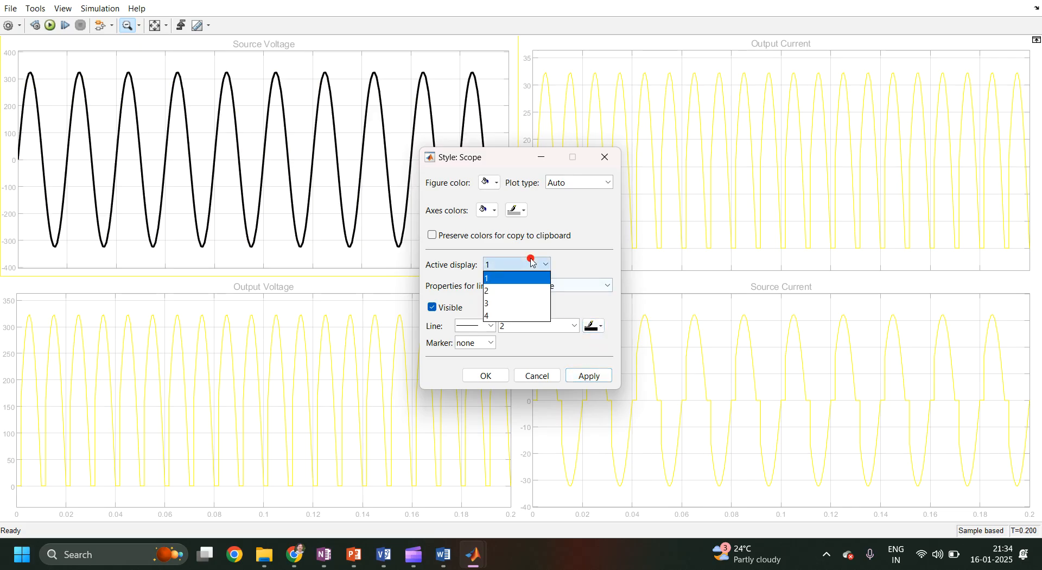
click(527, 290)
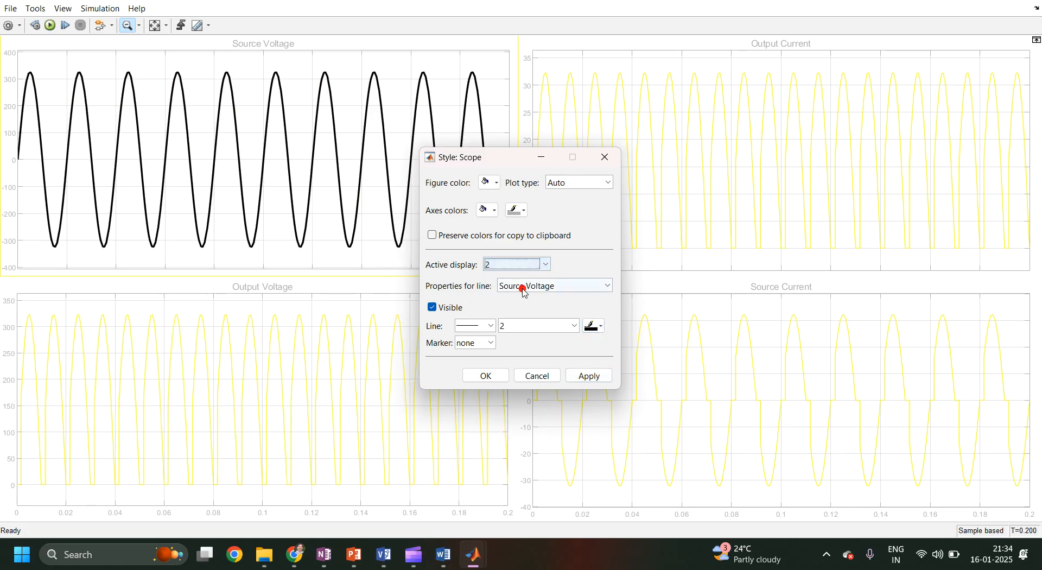
click(574, 325)
click(554, 375)
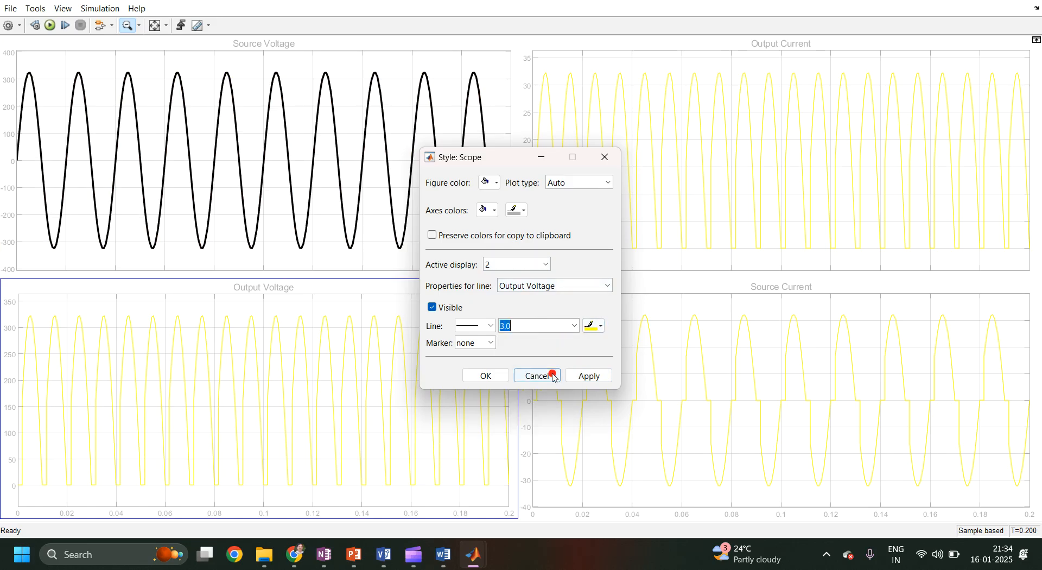
click(574, 325)
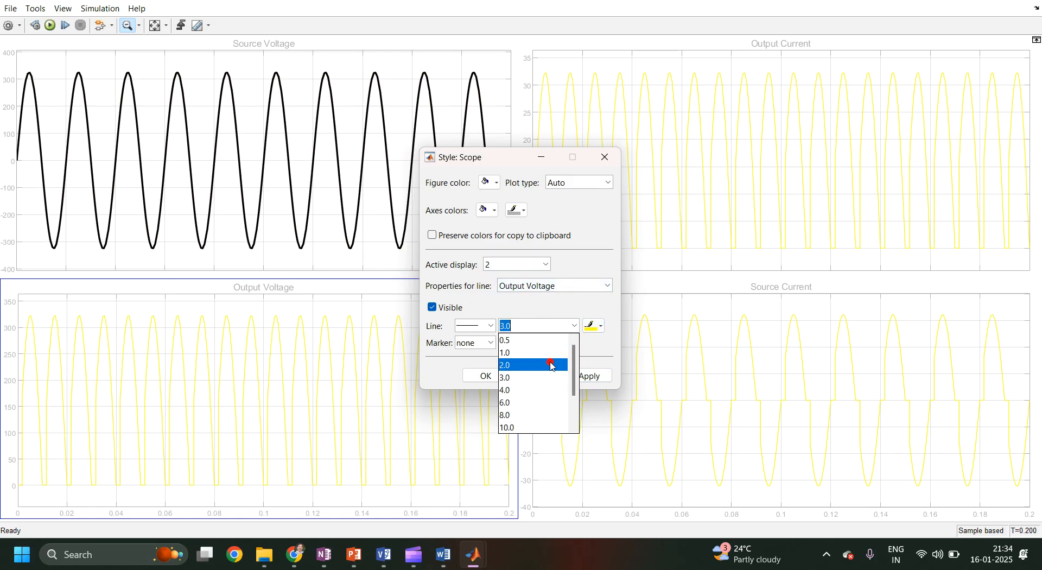
click(552, 365)
Apply an olive colour to the Output Voltage line.
click(594, 325)
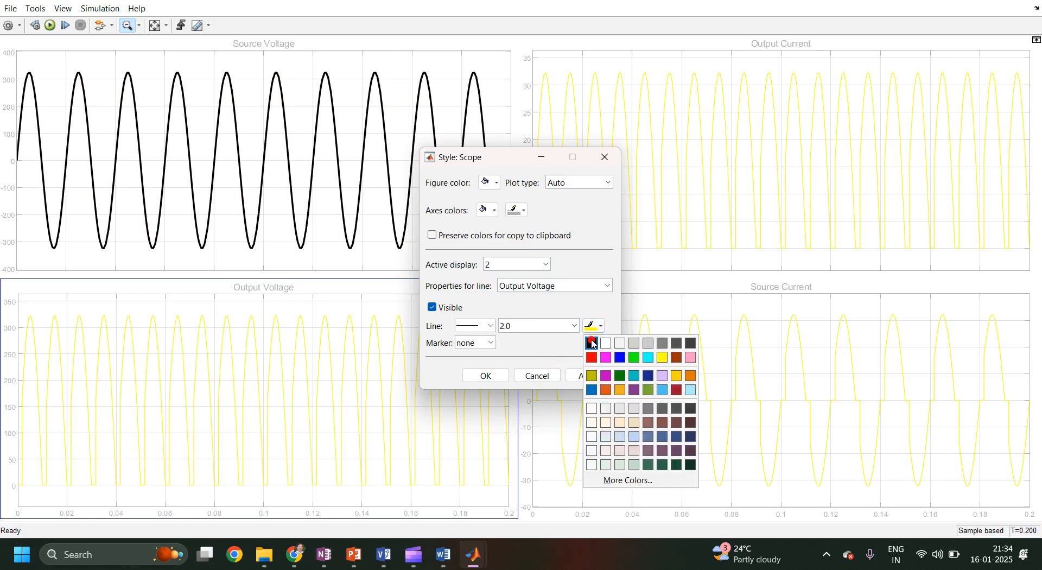
click(592, 376)
click(588, 375)
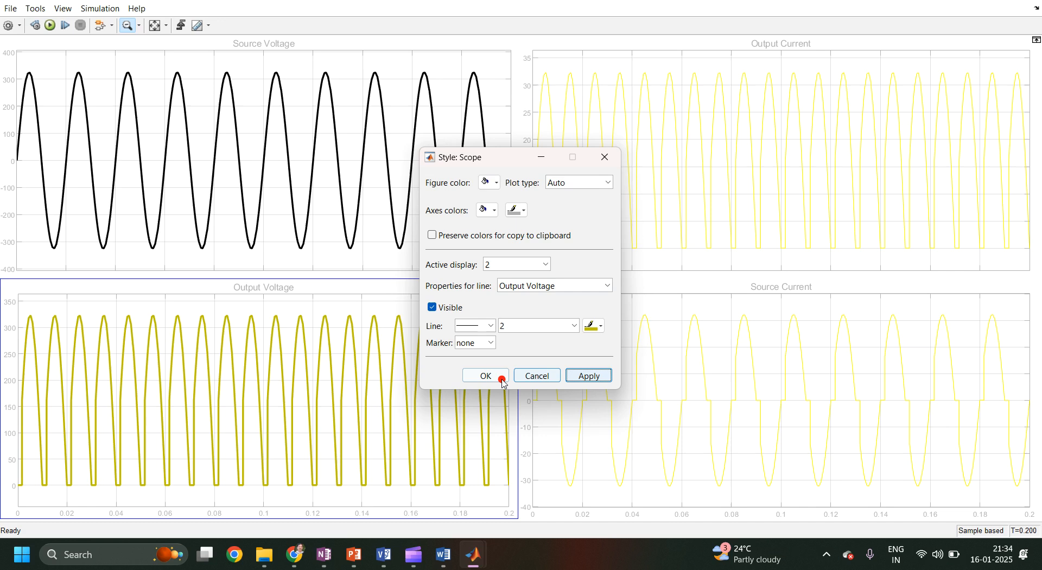
Change the Output Voltage line colour to black, apply it and close the Style dialog.
click(592, 327)
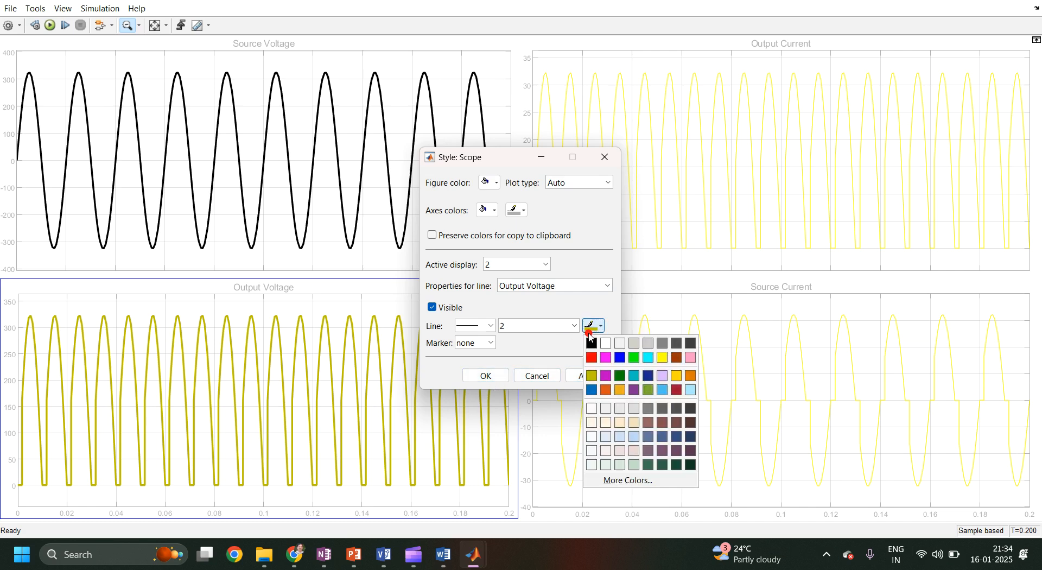
click(591, 342)
click(590, 375)
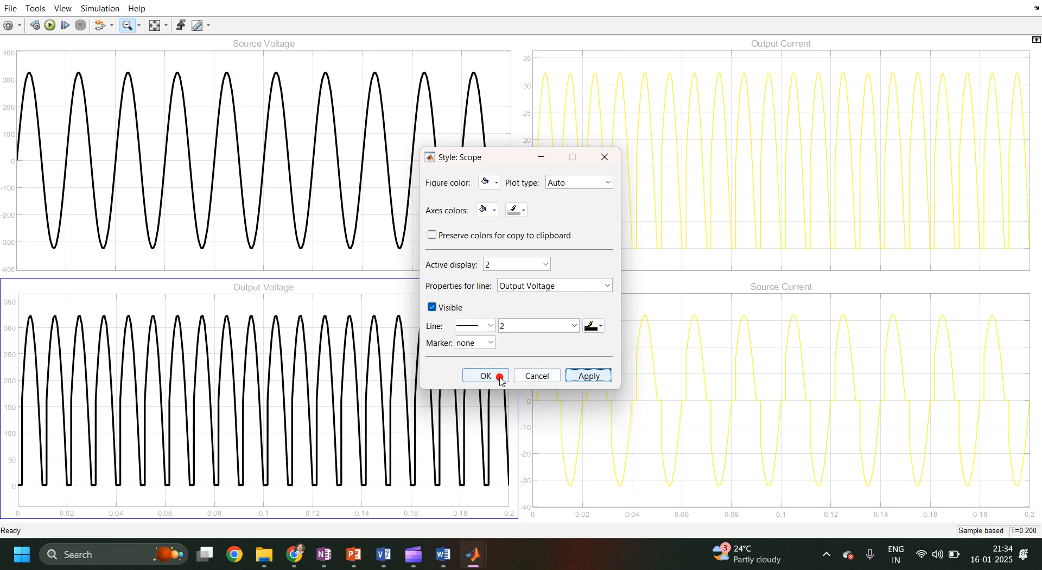
click(500, 379)
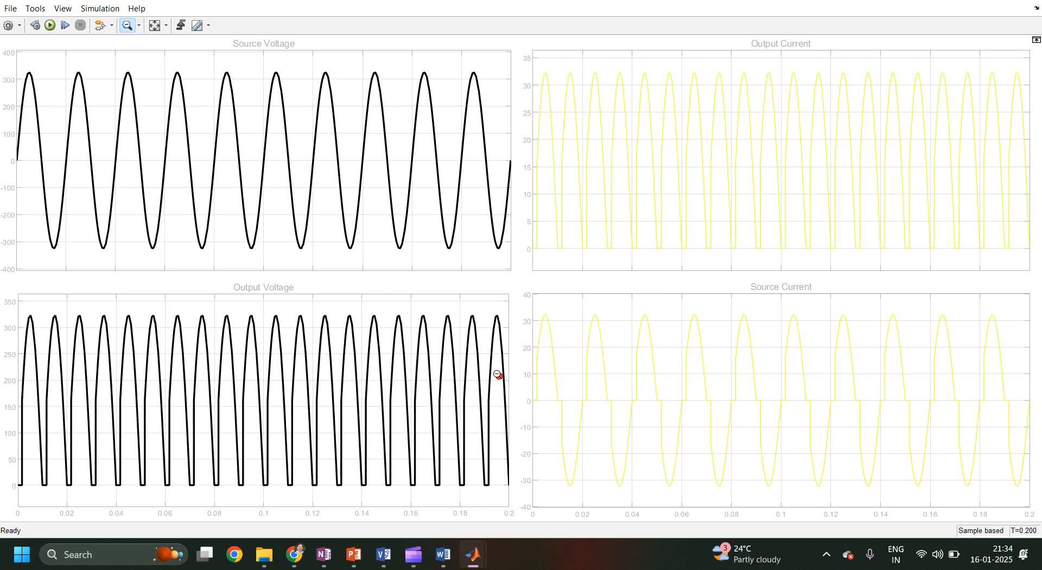
click(603, 176)
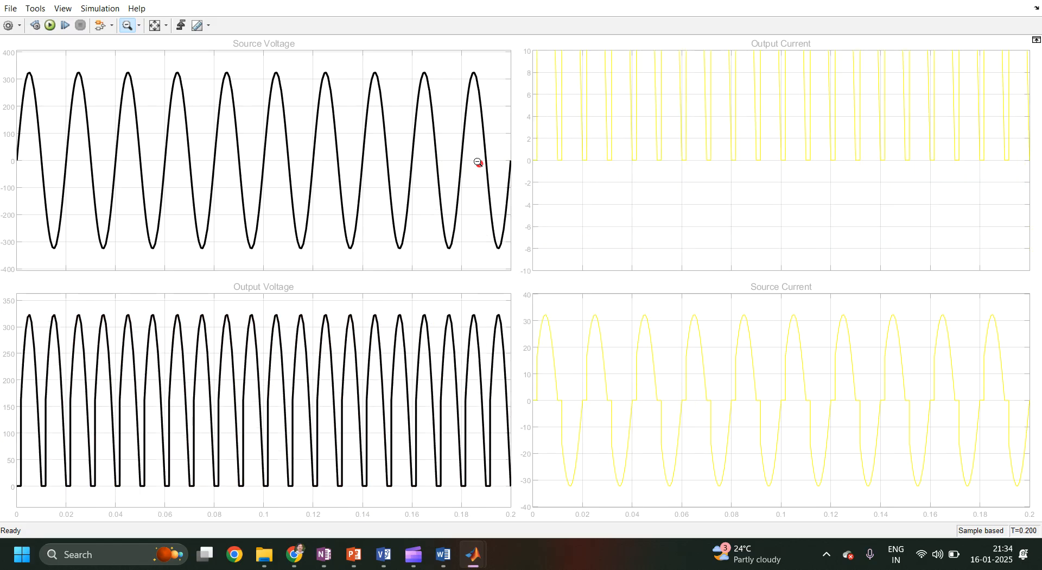
click(154, 26)
click(108, 11)
click(108, 10)
click(64, 10)
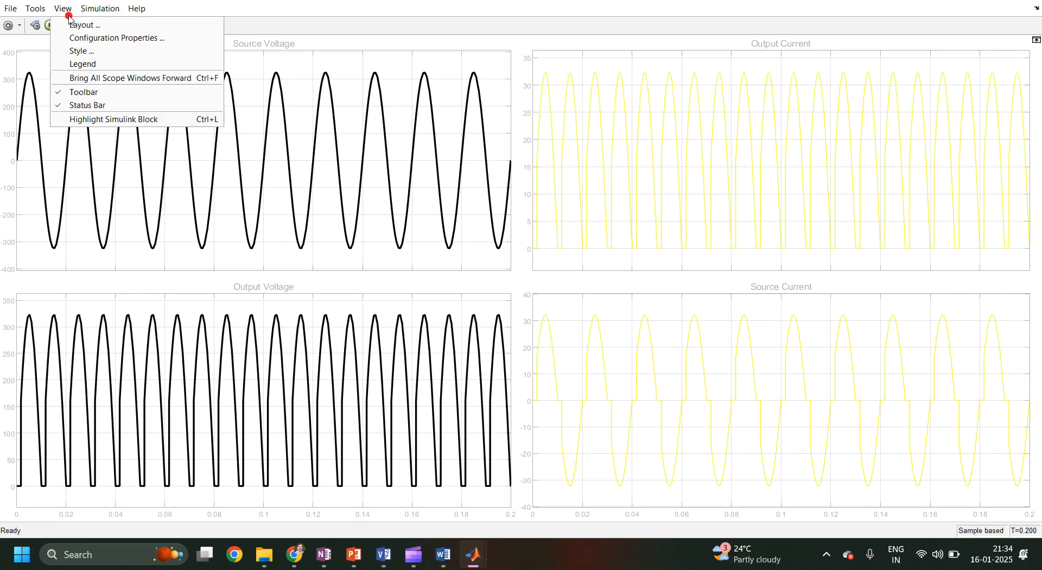
click(76, 52)
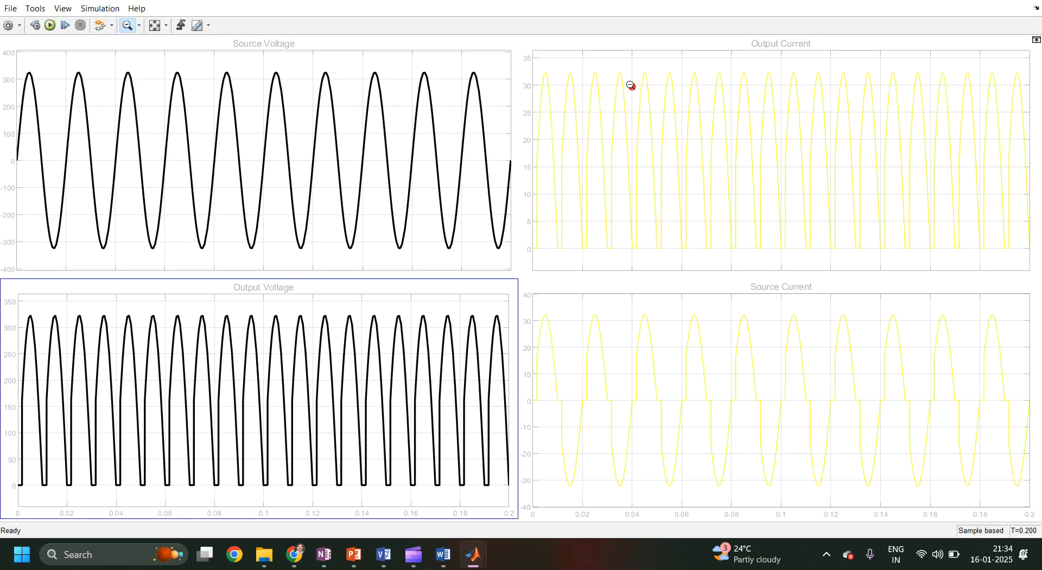
right_click(630, 86)
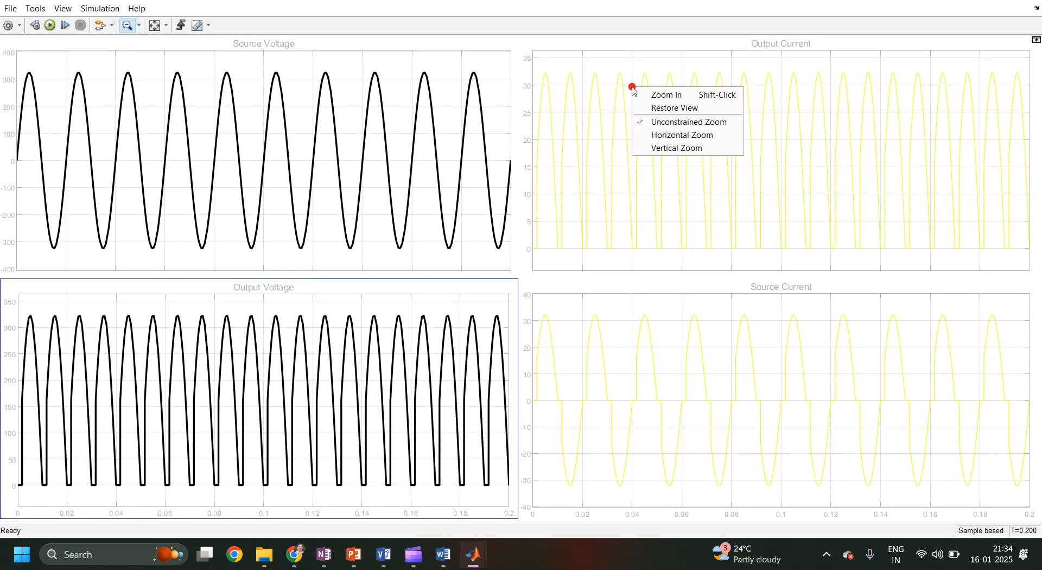
click(605, 122)
Reopen the Style dialog, switch to display 3 and set the Output Current line to width 2.0 and black, then apply.
click(63, 9)
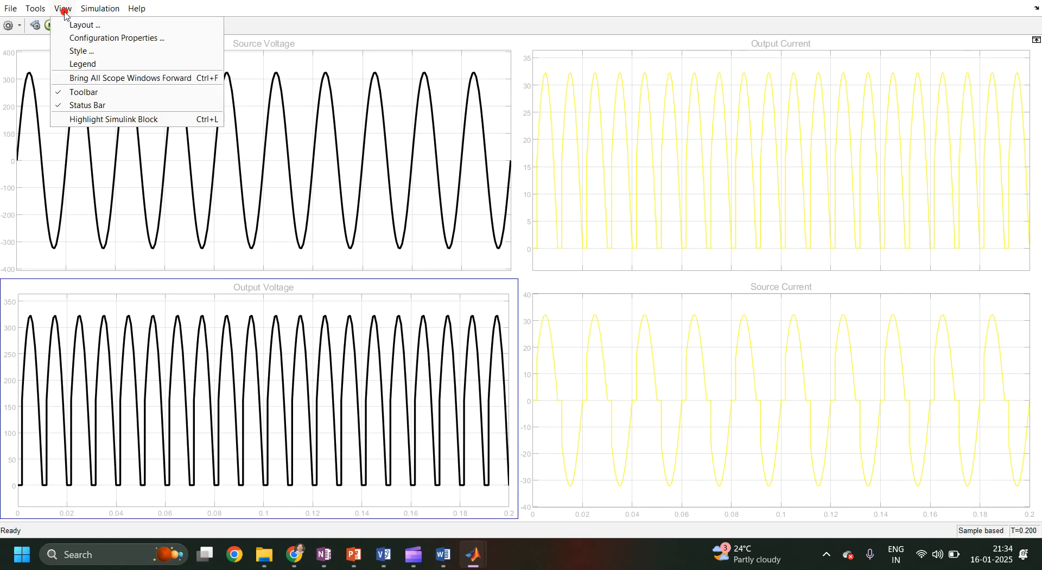
click(69, 52)
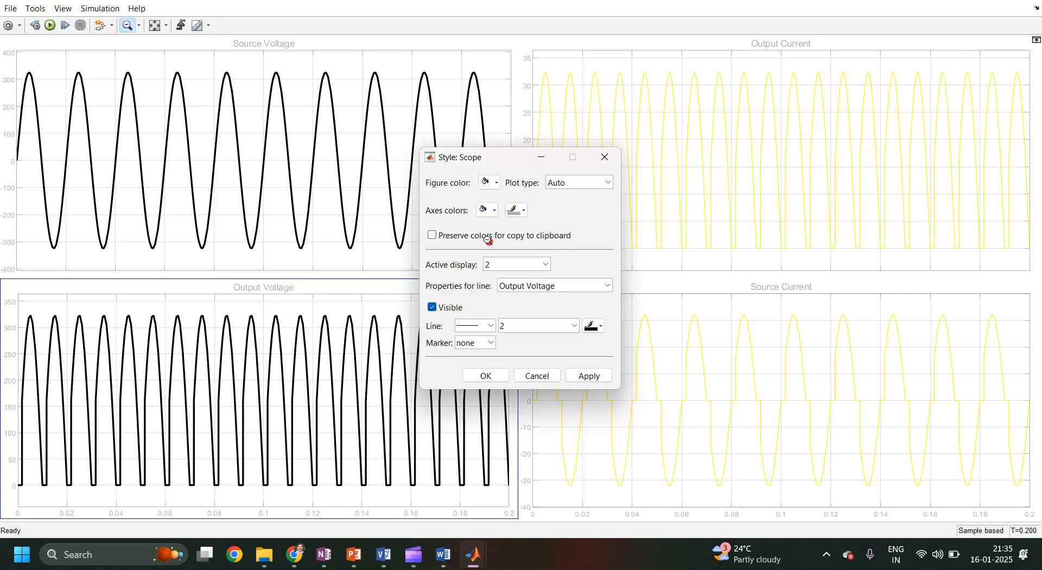
click(522, 264)
click(518, 306)
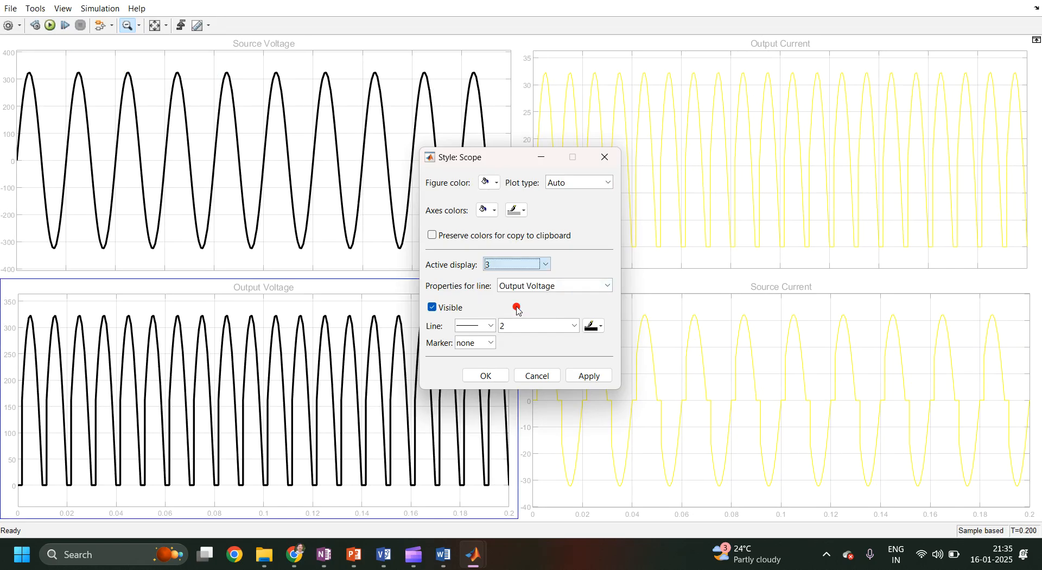
click(565, 322)
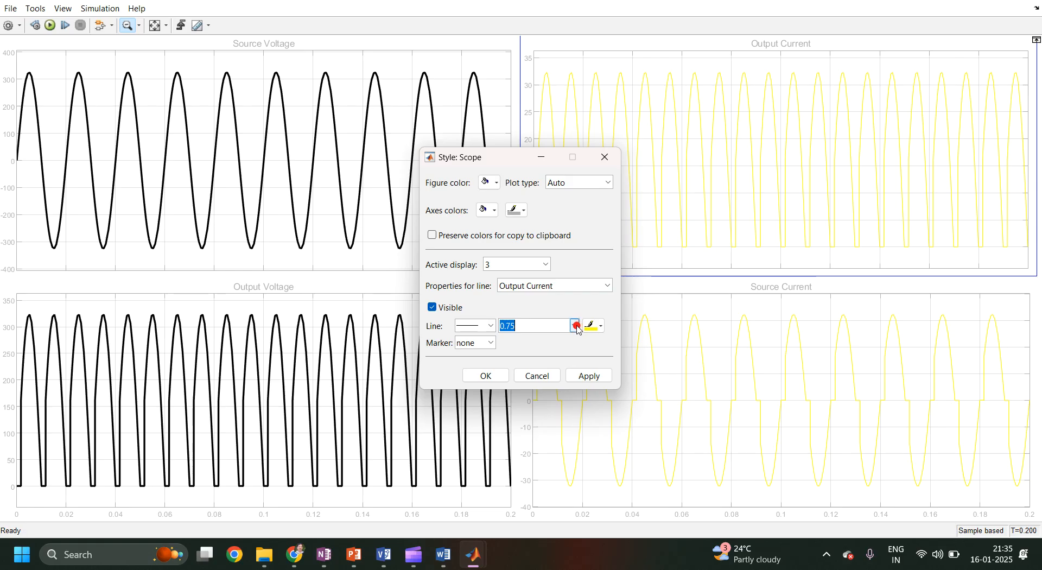
click(575, 326)
click(541, 366)
click(595, 326)
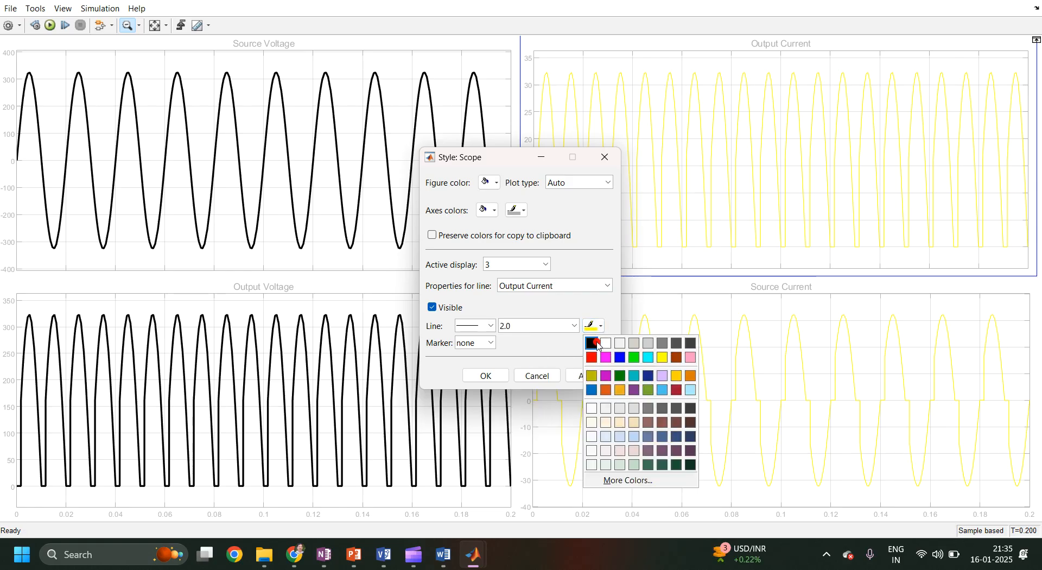
click(597, 345)
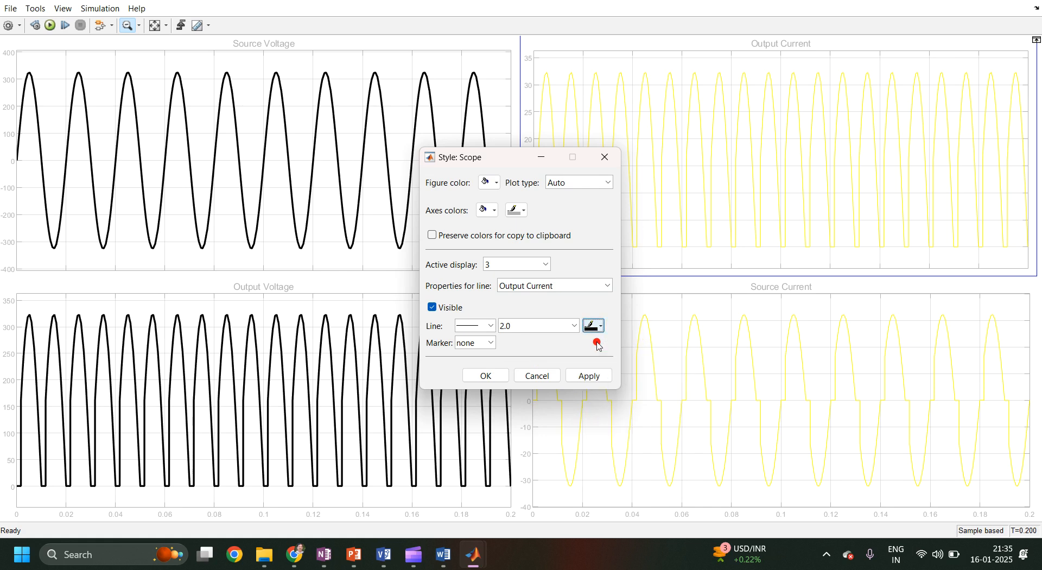
click(596, 374)
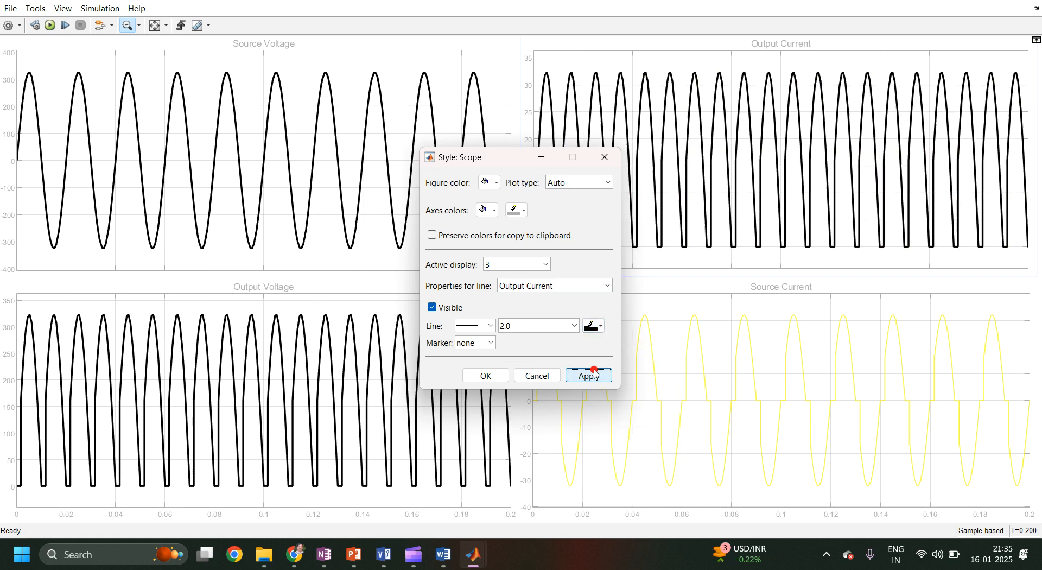
Switch to display 4, set the Source Current line to width 2.0 and black, then apply and close the dialog.
click(533, 265)
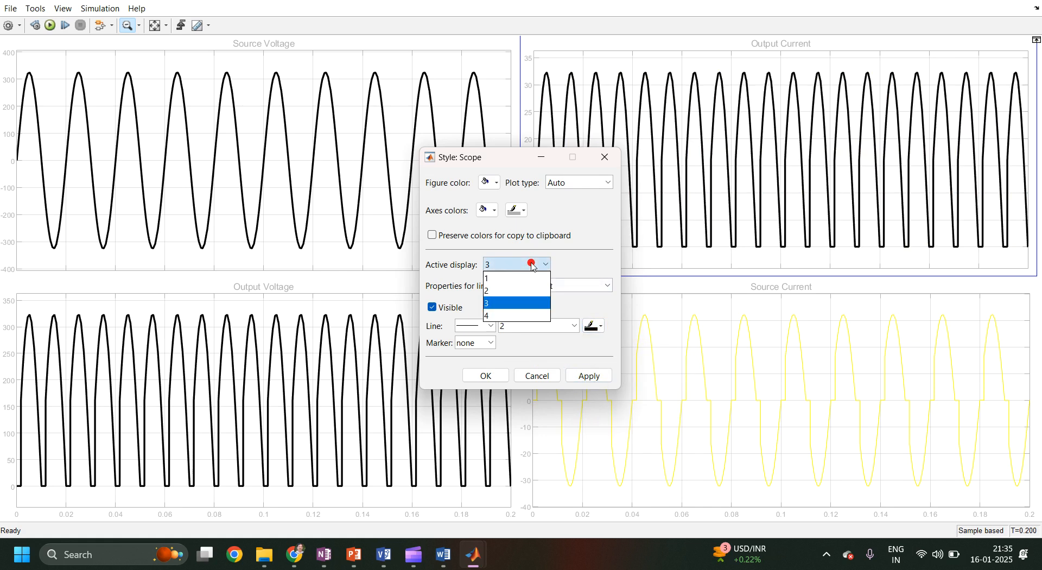
click(518, 316)
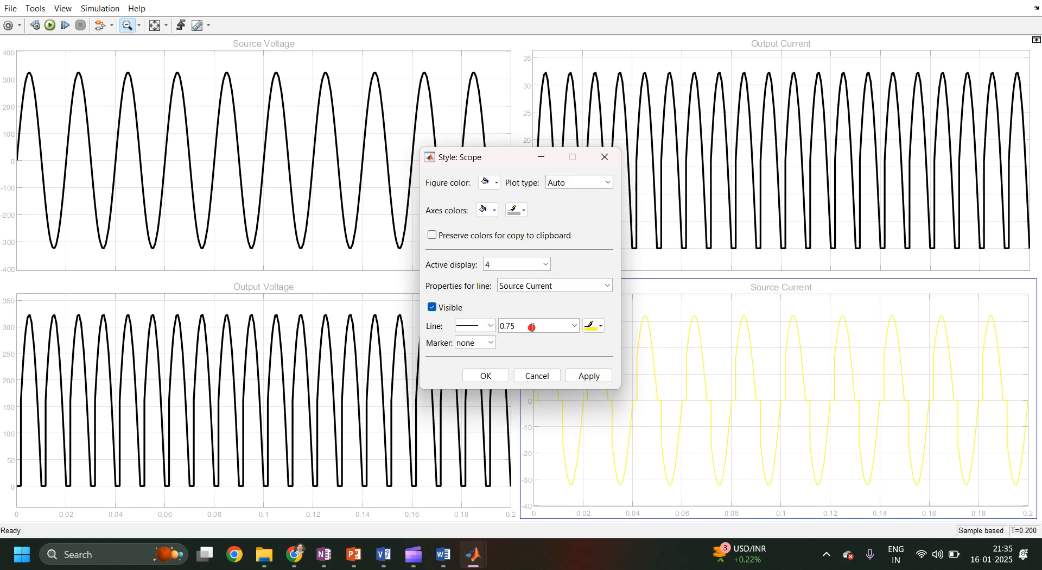
click(540, 325)
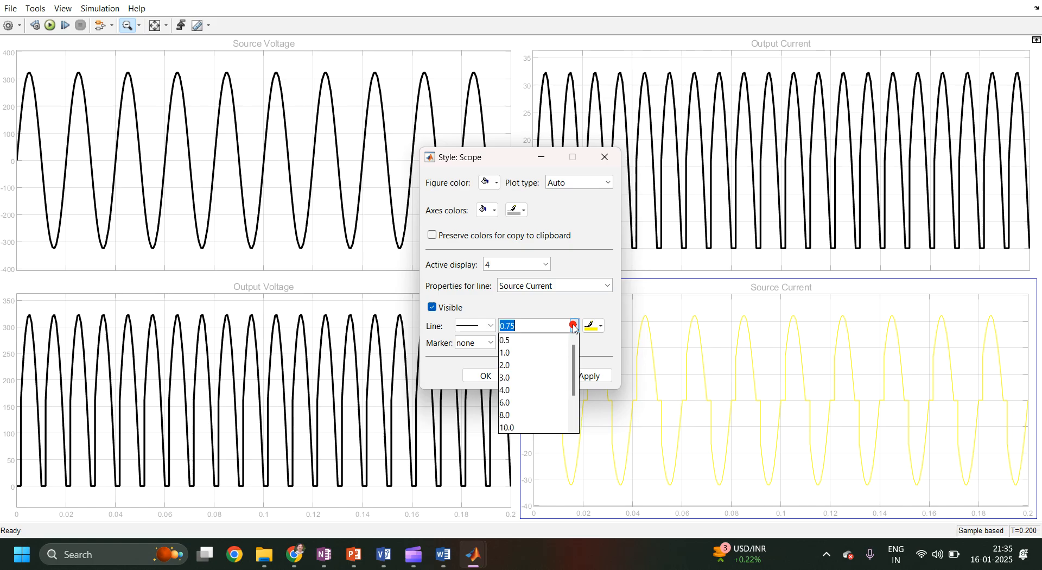
click(549, 364)
click(593, 326)
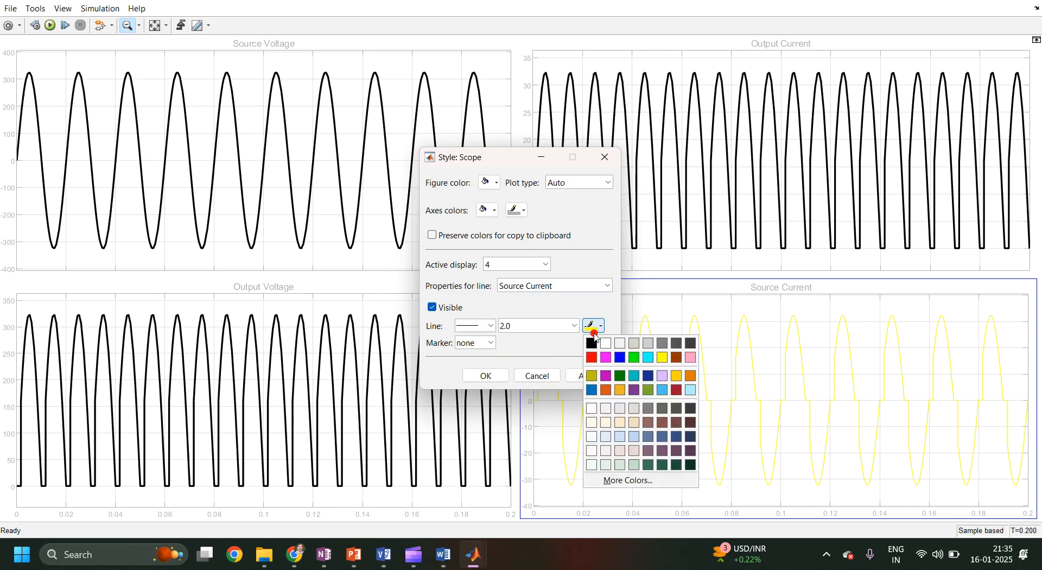
click(592, 343)
click(603, 378)
click(485, 375)
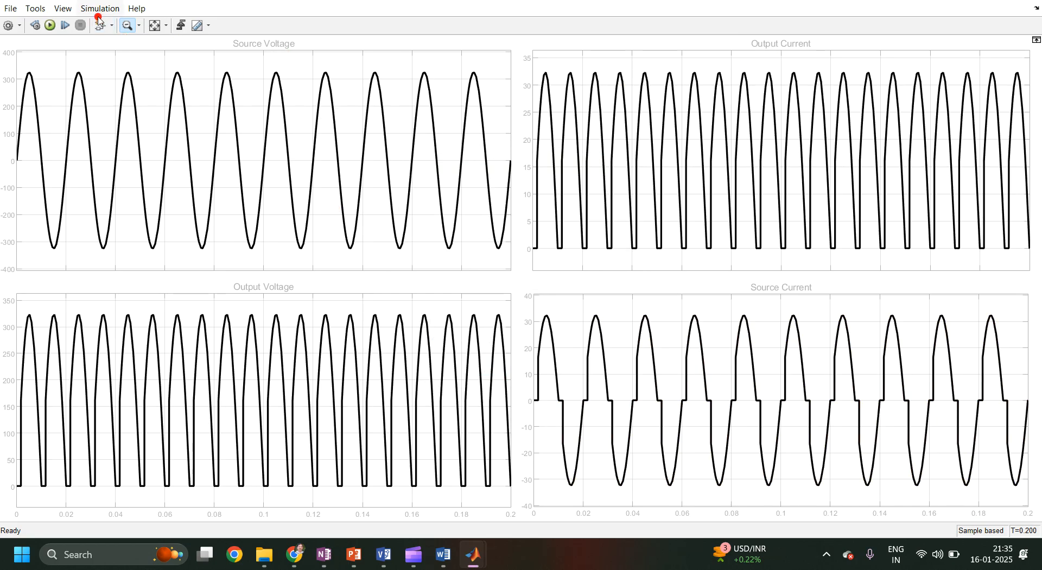
Print the scope displays to a new figure.
click(13, 11)
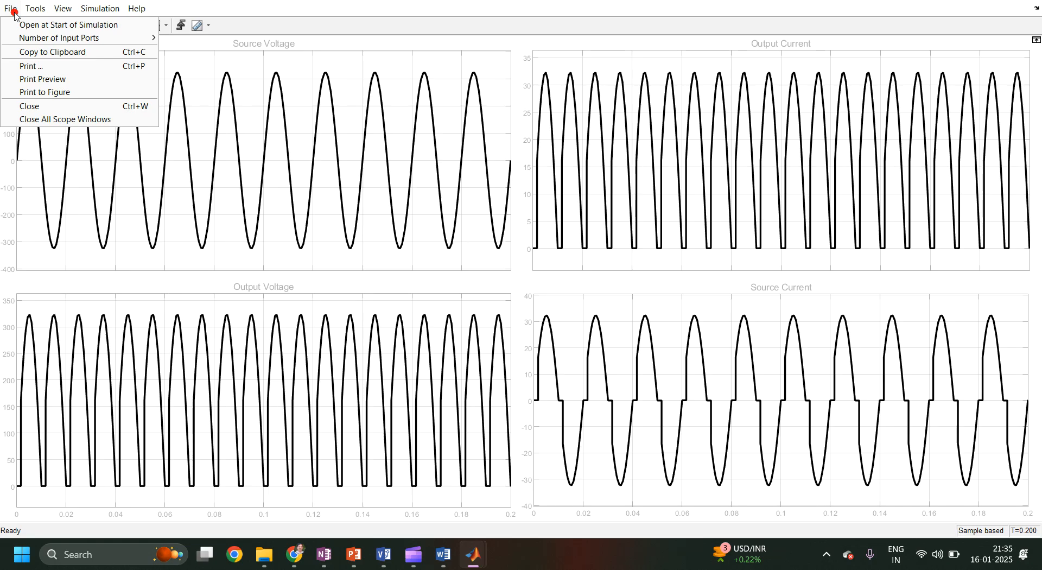
click(22, 93)
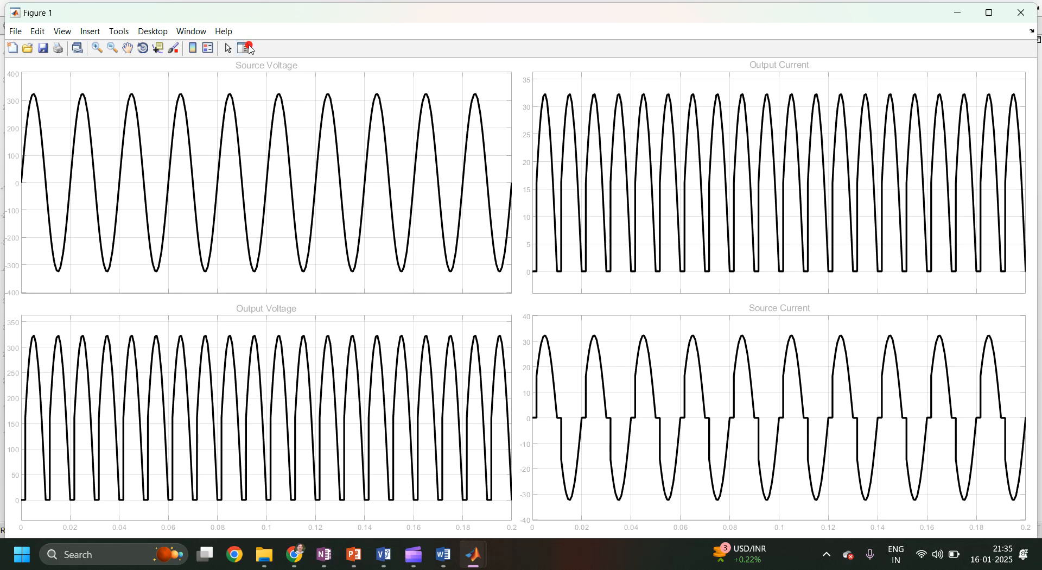
Open the figure's property editor and set the Source Voltage title's font colour to black.
click(87, 31)
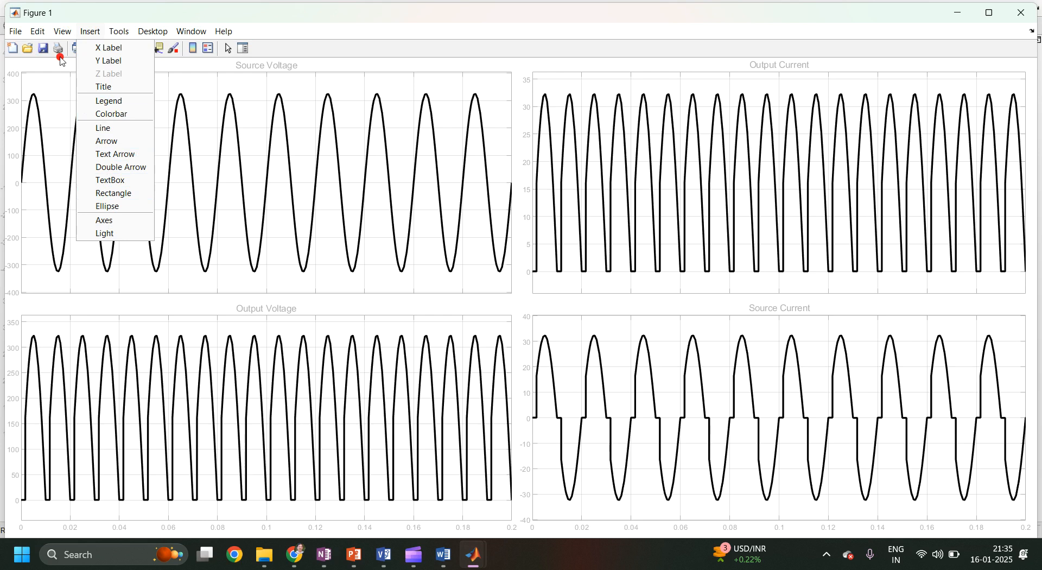
mouse_move(66, 36)
click(74, 133)
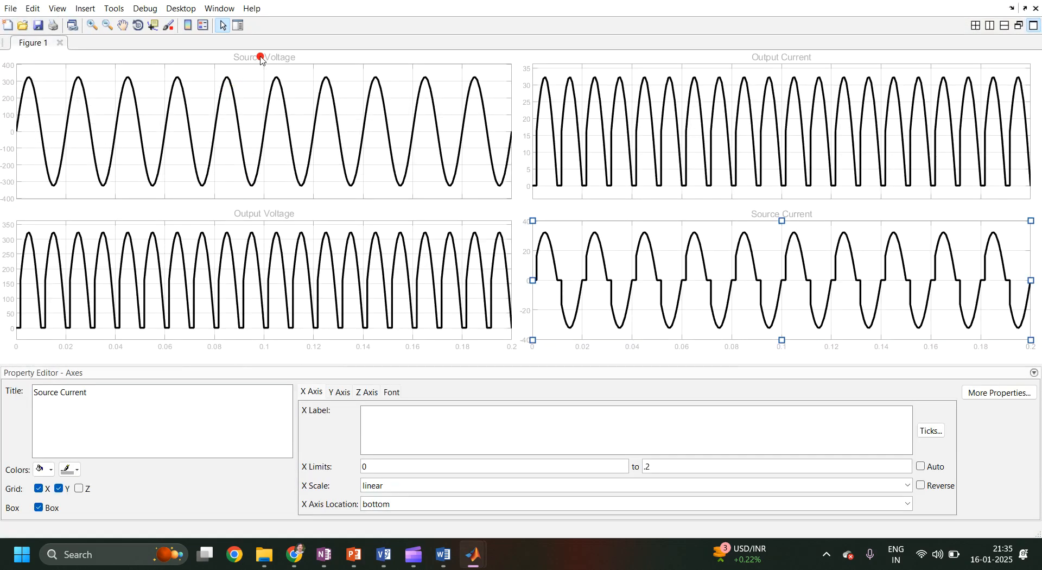
click(261, 57)
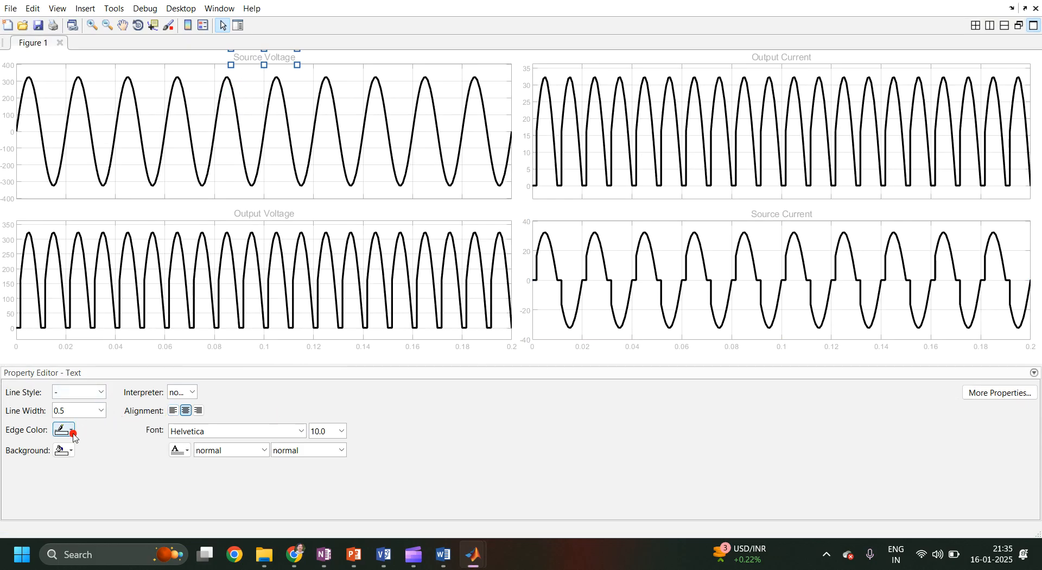
click(193, 453)
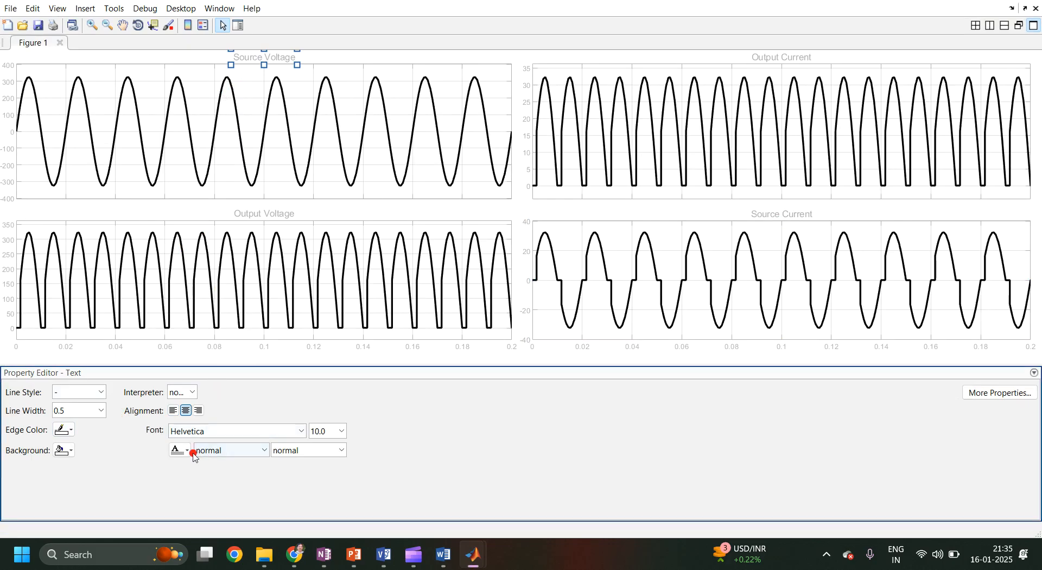
click(187, 453)
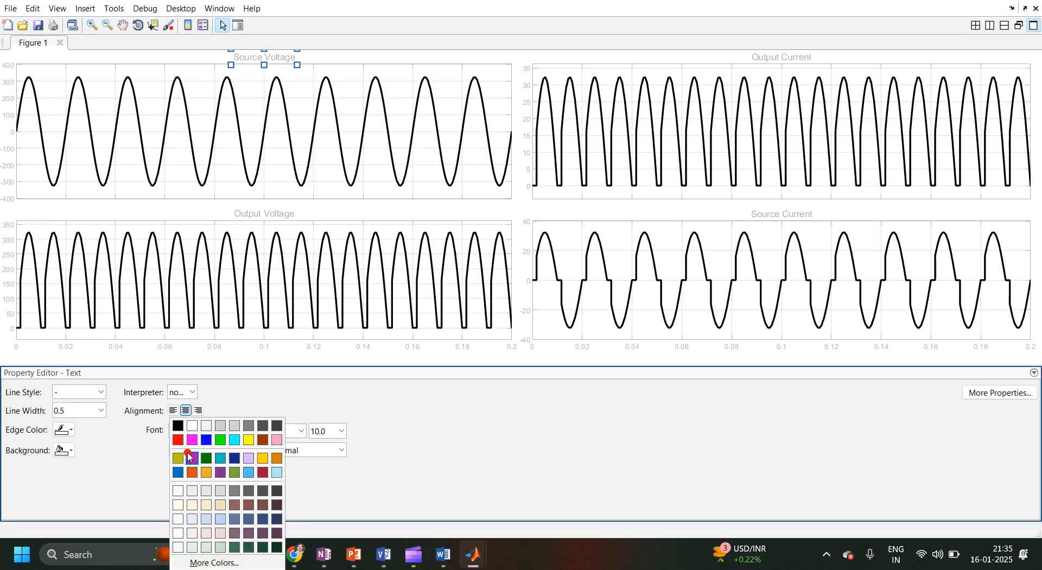
click(177, 426)
Set the Output Voltage and Output Current titles' font colour to black.
click(248, 215)
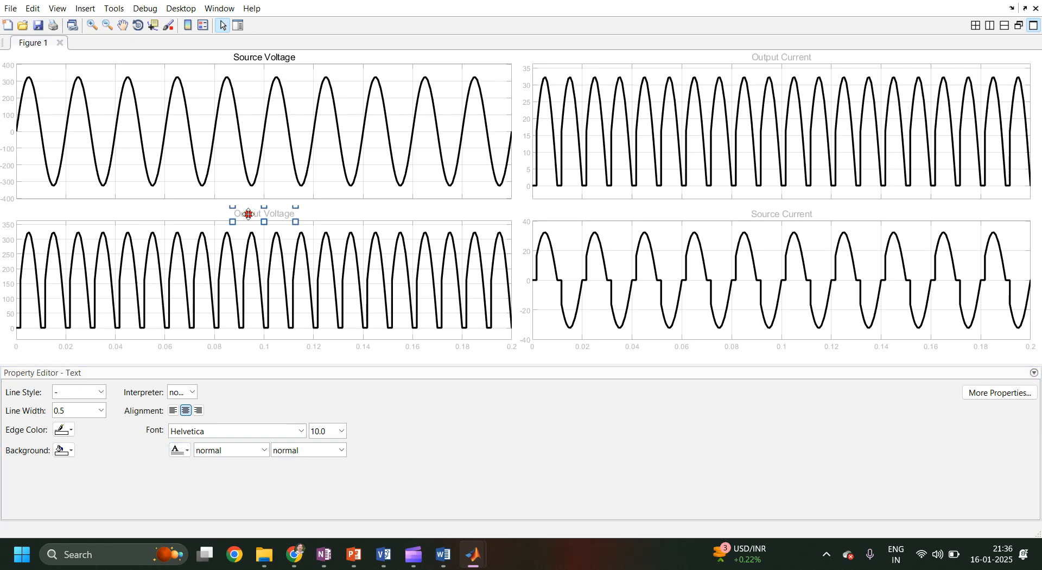
click(183, 451)
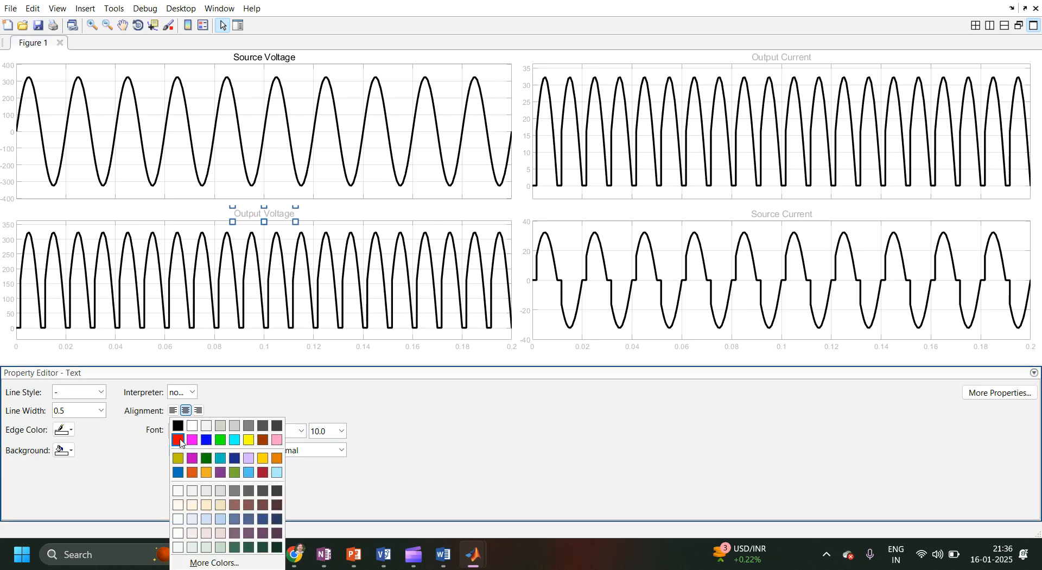
click(178, 424)
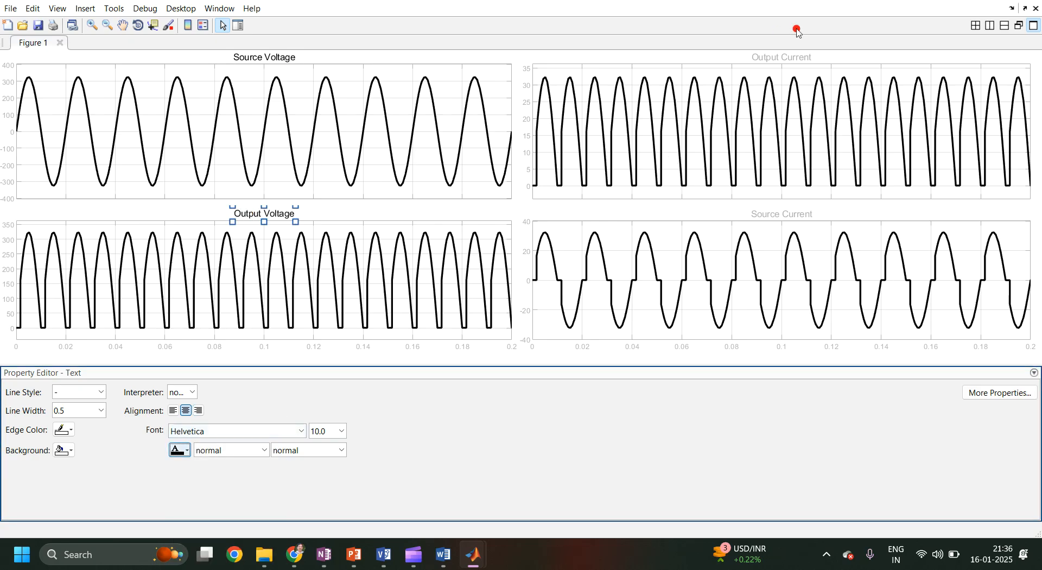
click(784, 59)
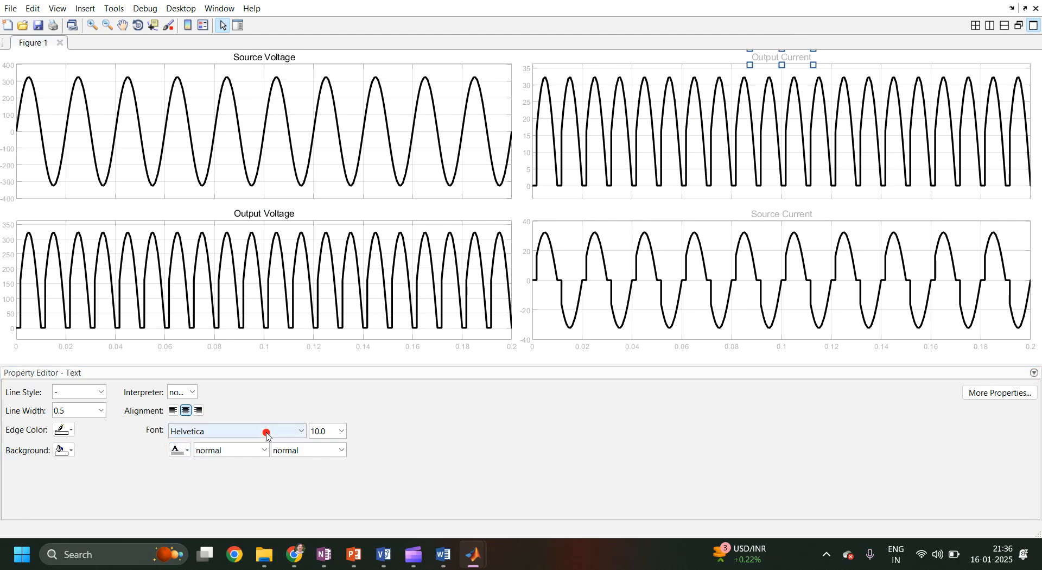
click(183, 450)
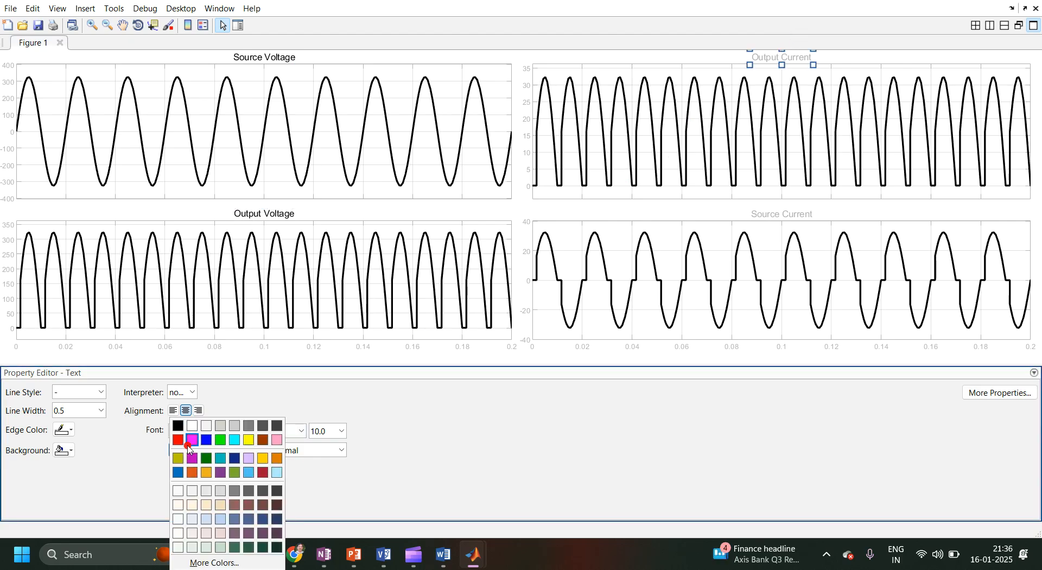
click(177, 425)
Set the Source Current title's font colour to black.
click(757, 212)
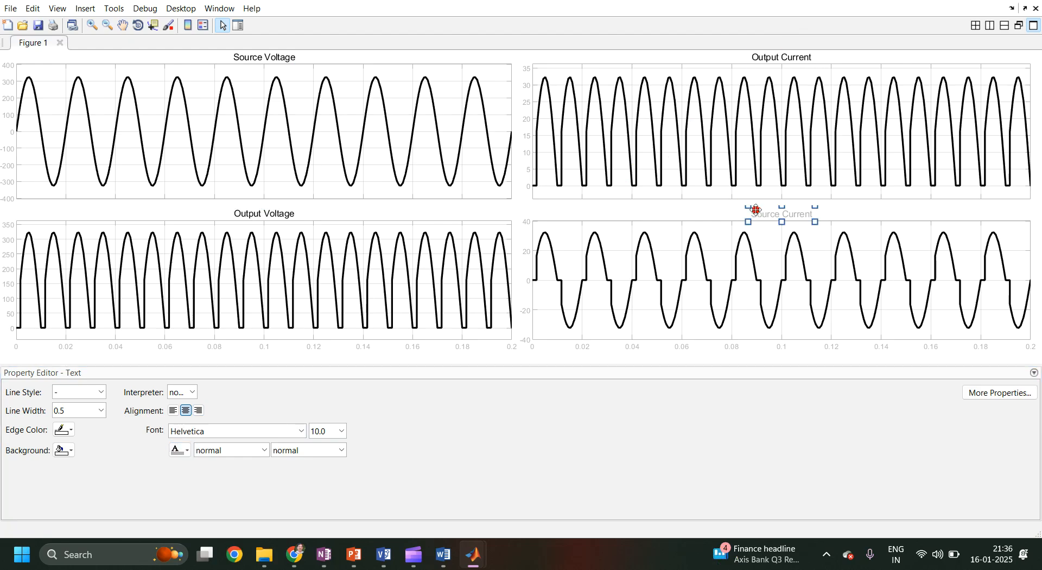
click(184, 450)
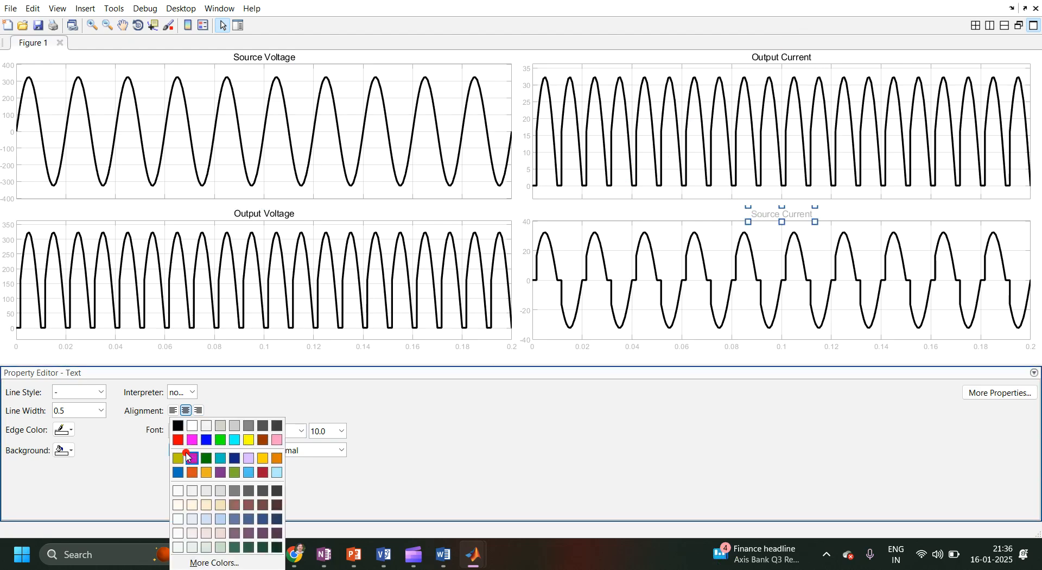
click(178, 427)
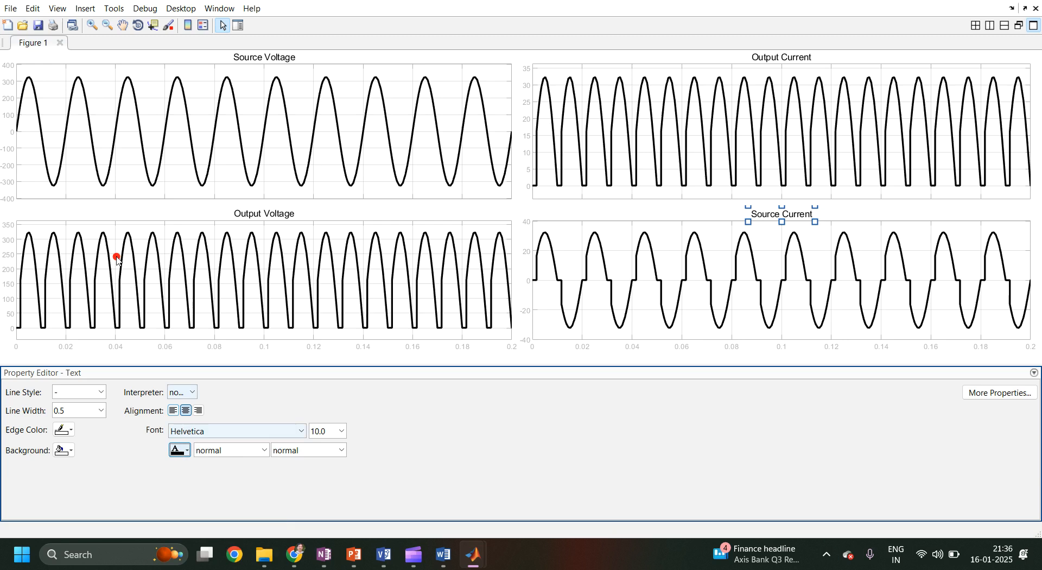
Set the Output Voltage axes' line colour to black and its font size to 14.0.
click(8, 229)
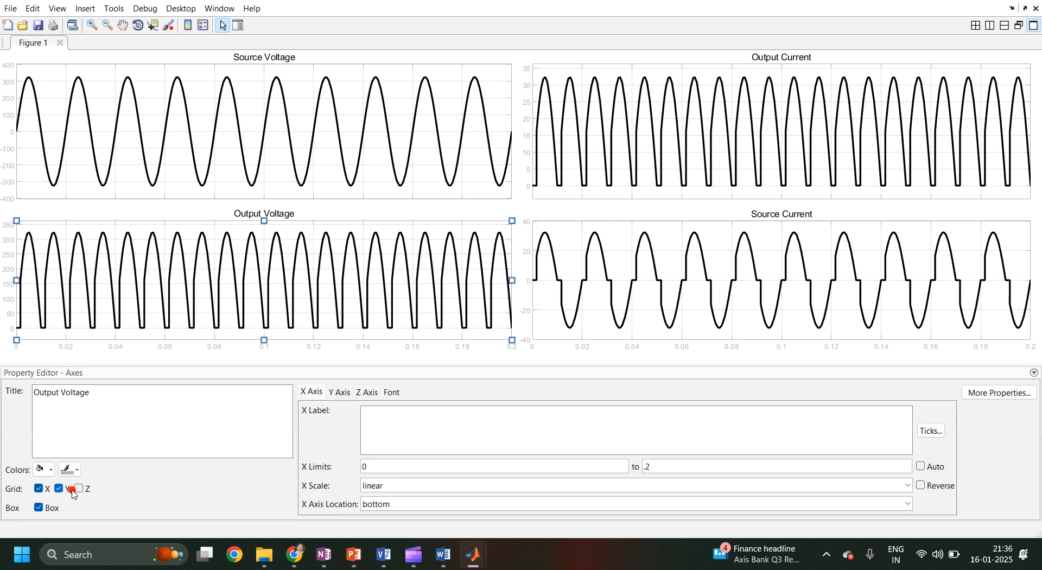
click(387, 393)
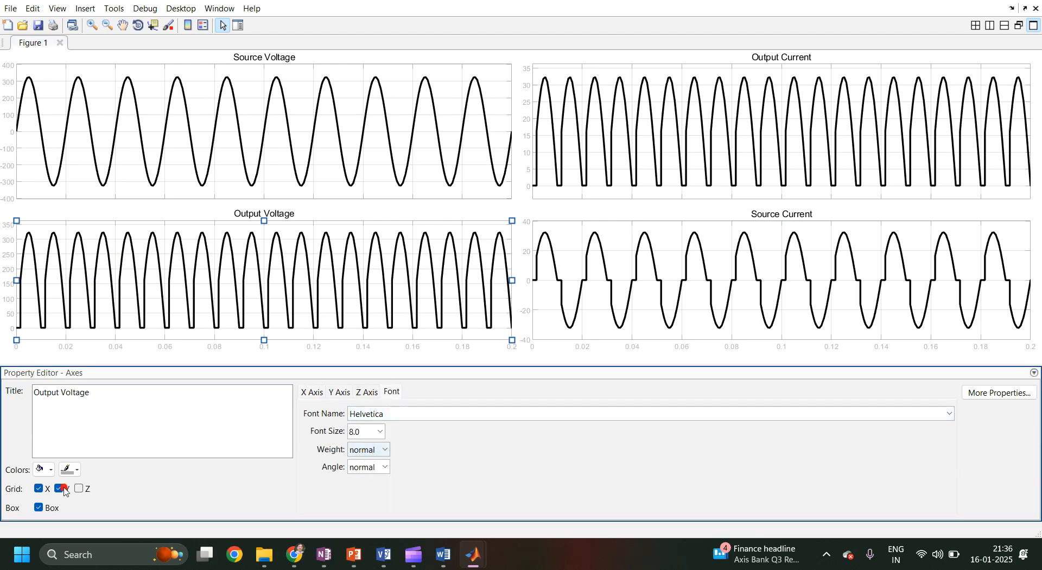
click(71, 470)
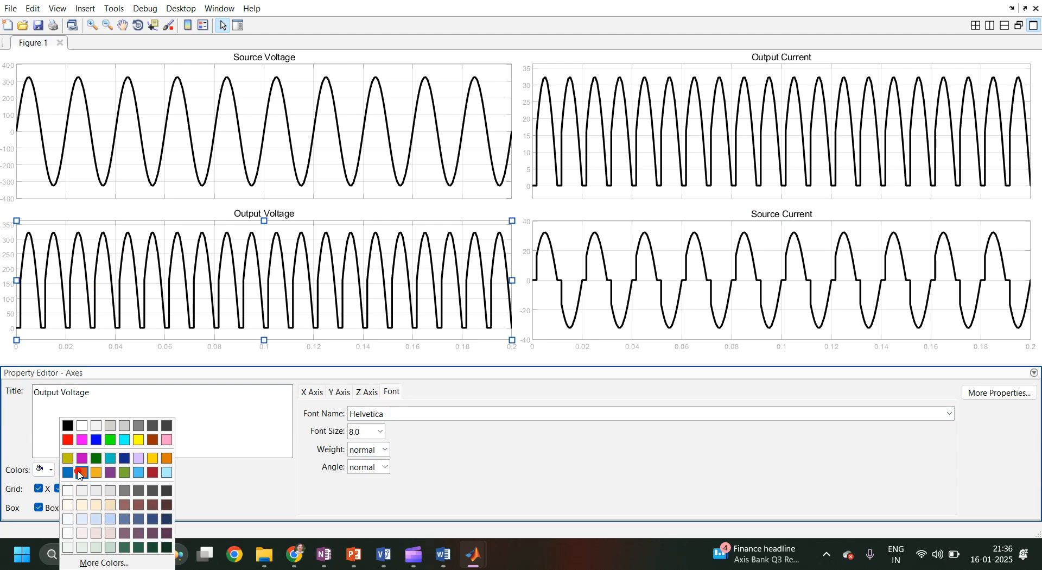
click(67, 425)
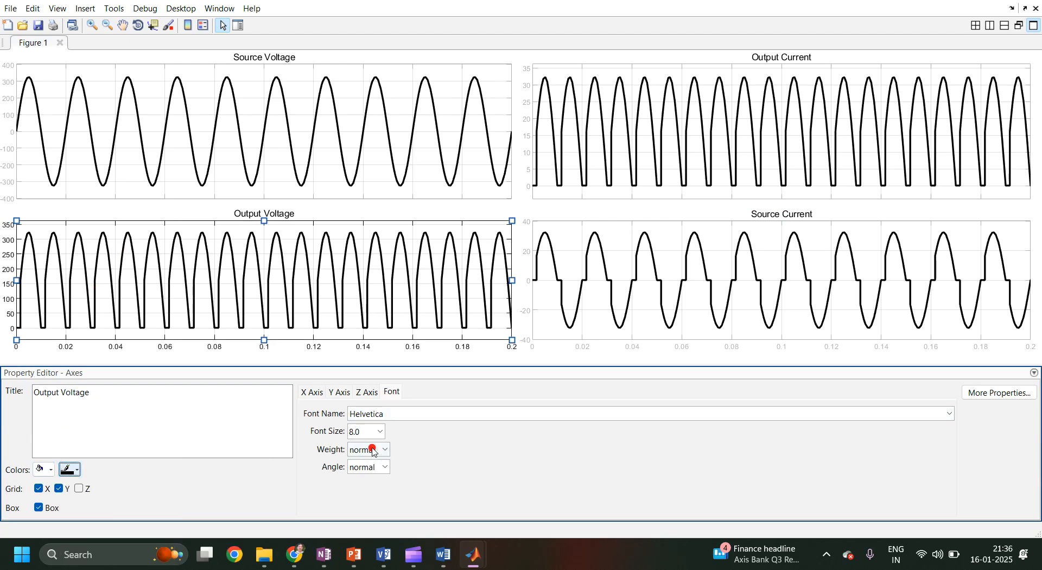
click(380, 432)
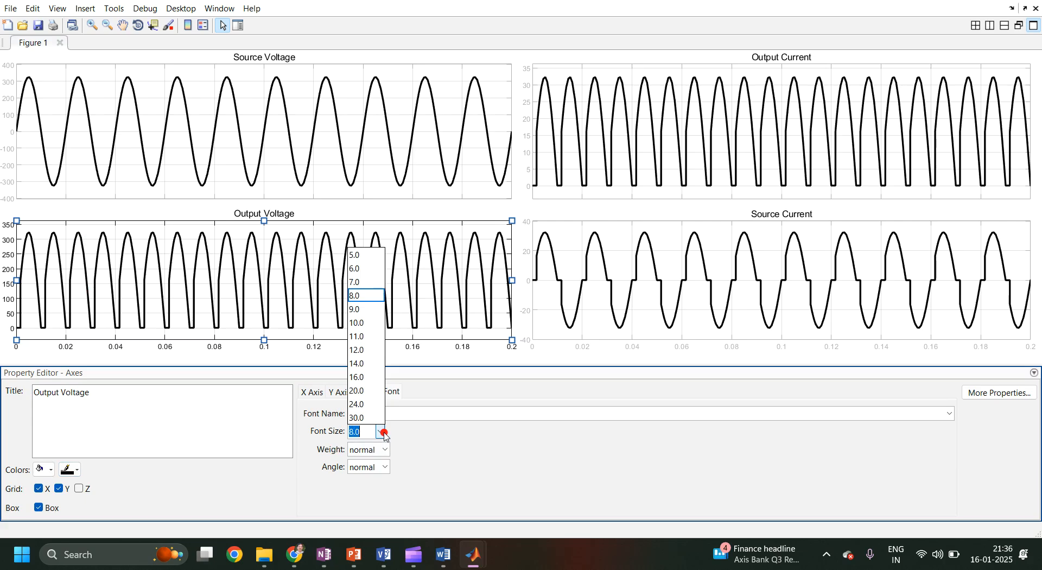
click(364, 365)
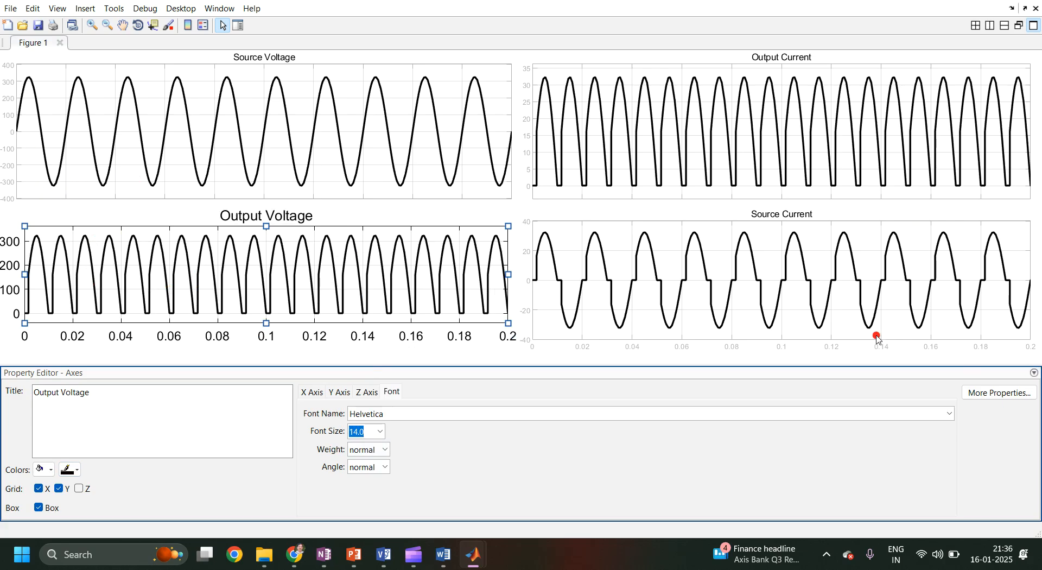
Open Export Setup and apply a fixed font size of 14 points to the figure.
click(10, 8)
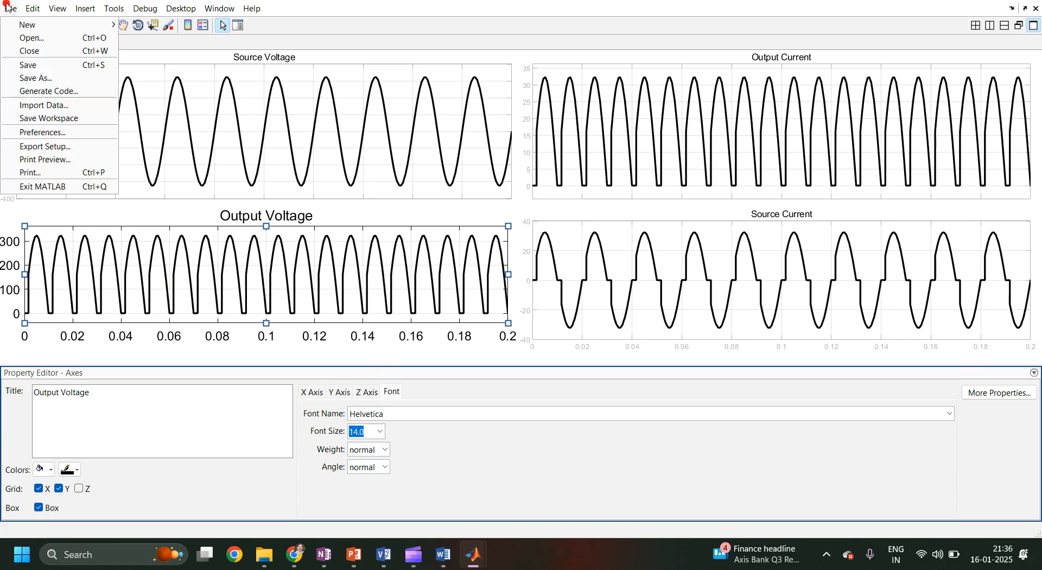
click(43, 152)
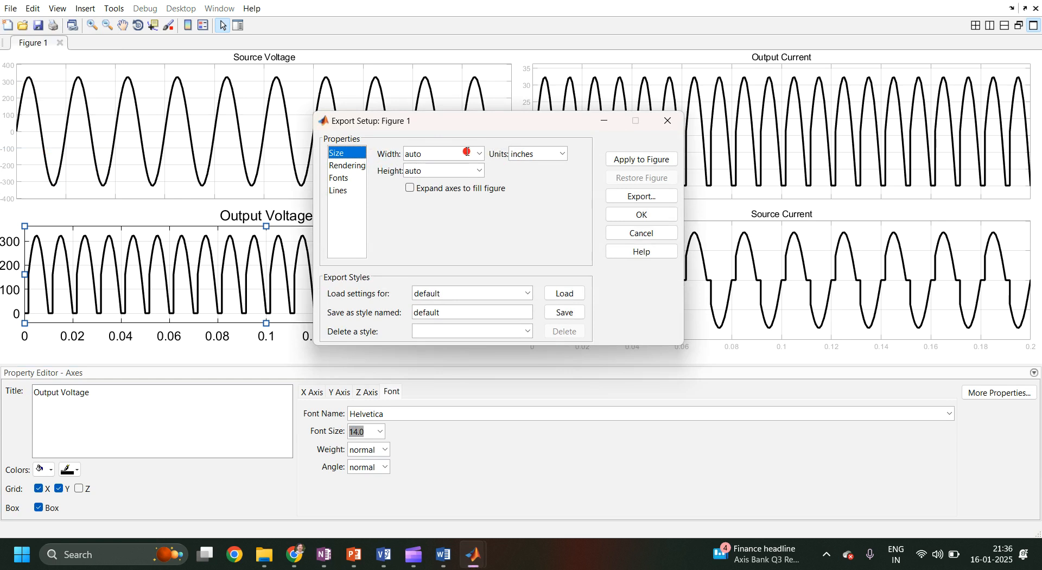
click(479, 154)
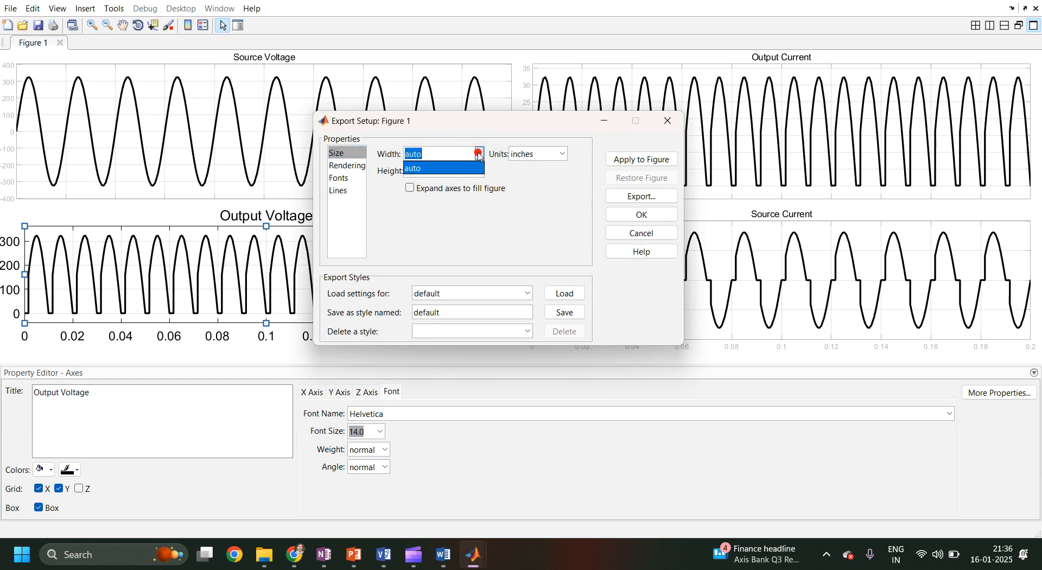
click(361, 167)
click(345, 178)
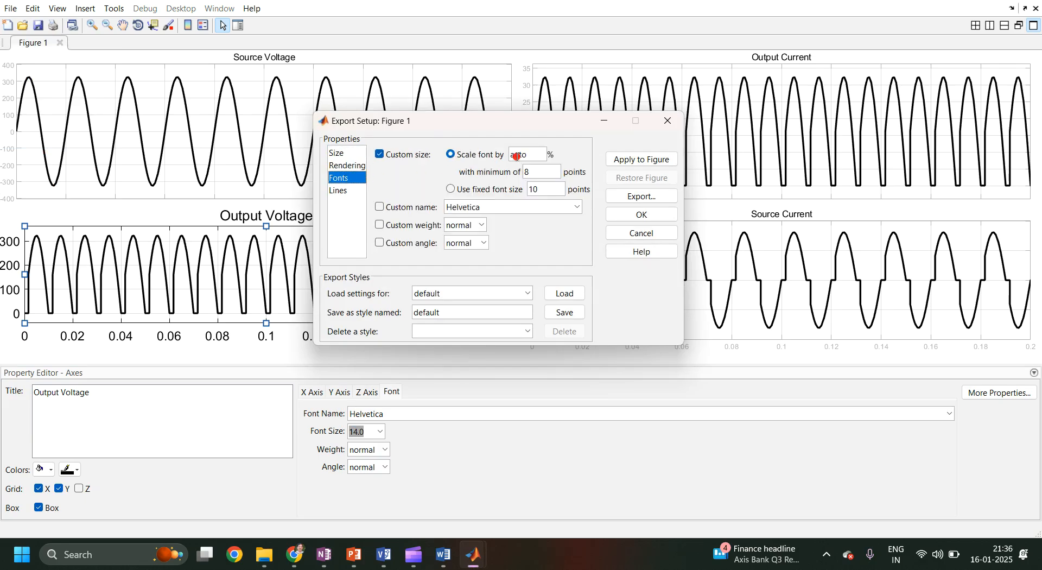
click(476, 190)
click(541, 188)
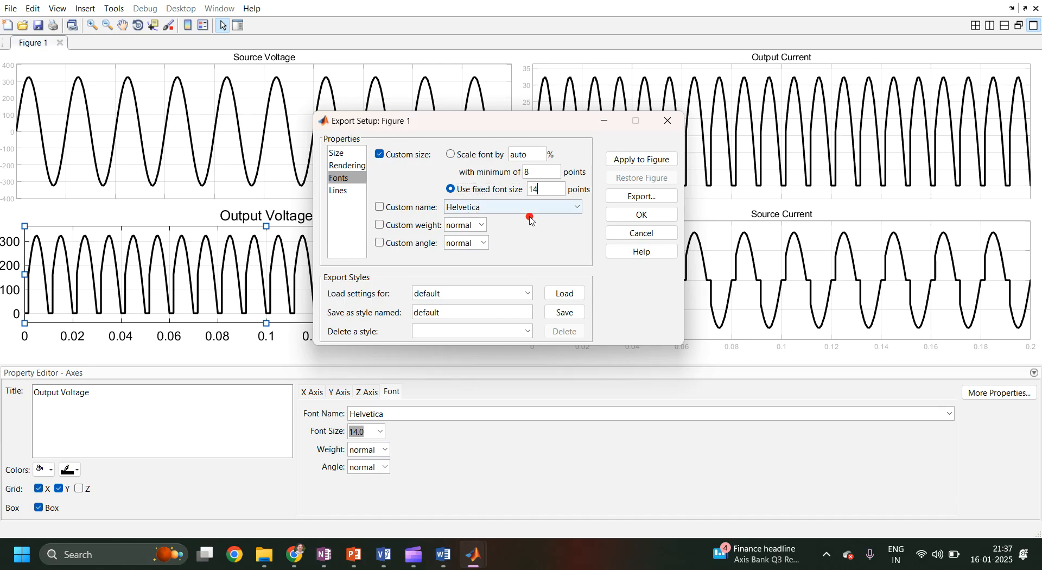
click(642, 161)
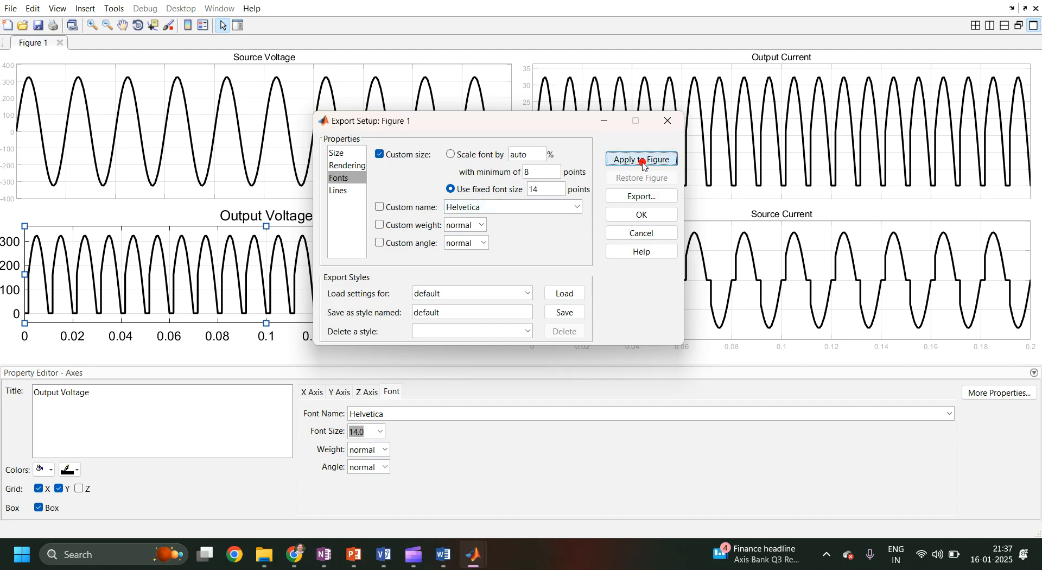
Apply a fixed custom line width of 12 points to the figure.
click(337, 190)
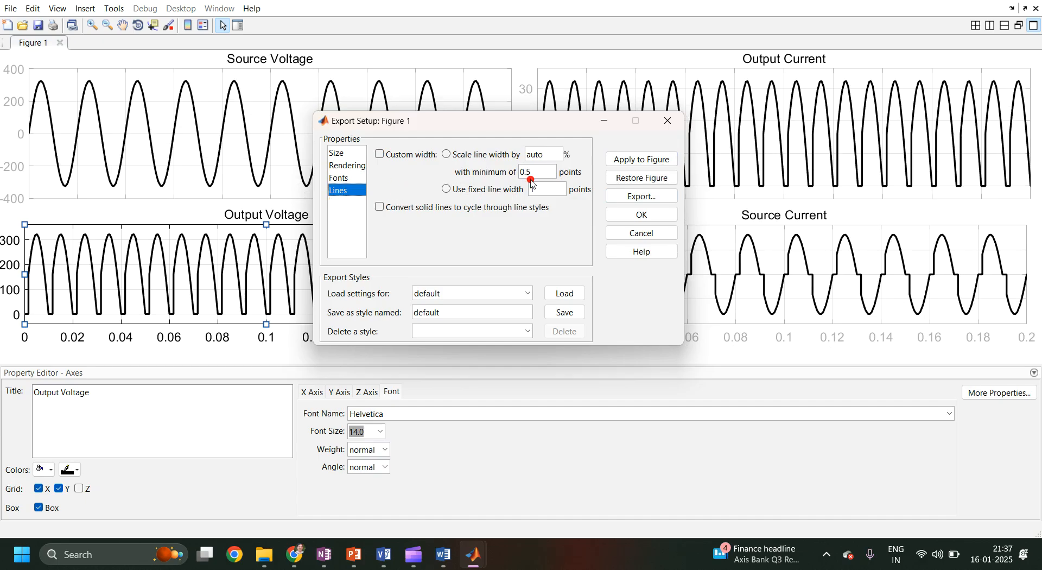
click(470, 191)
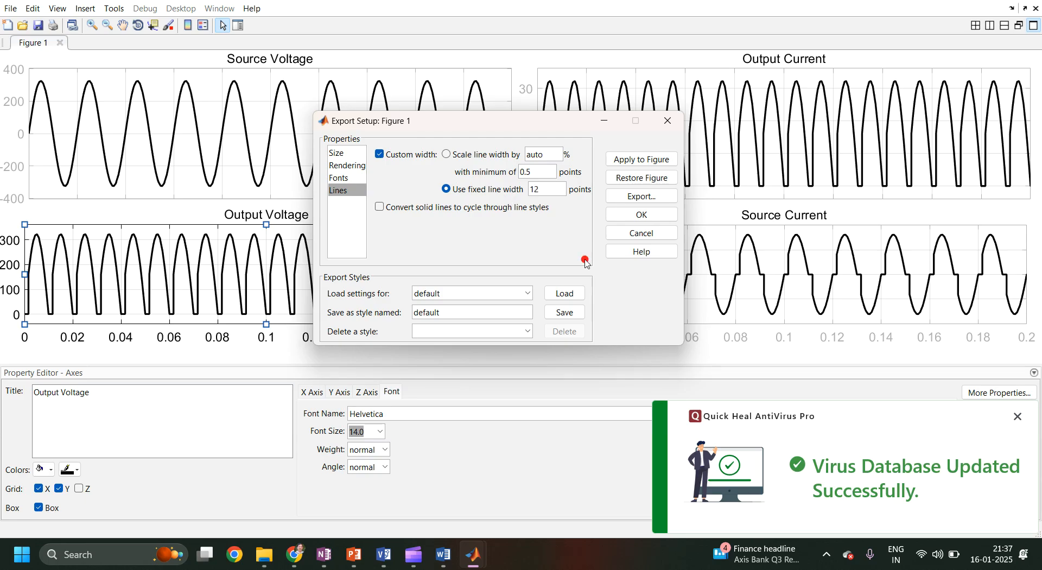
click(643, 159)
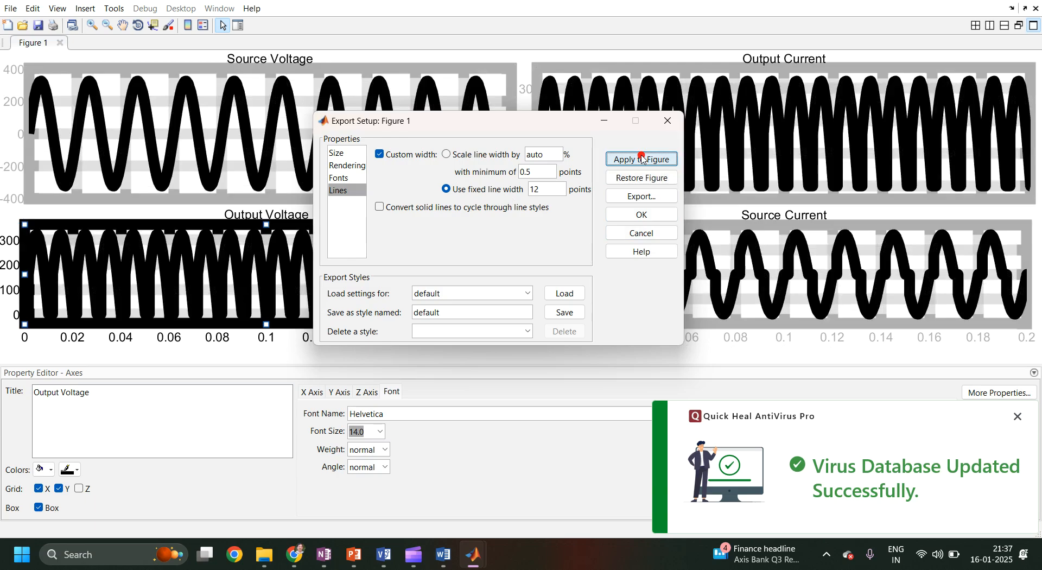
Change the fixed line width to 2 points and apply it to the figure again.
click(557, 189)
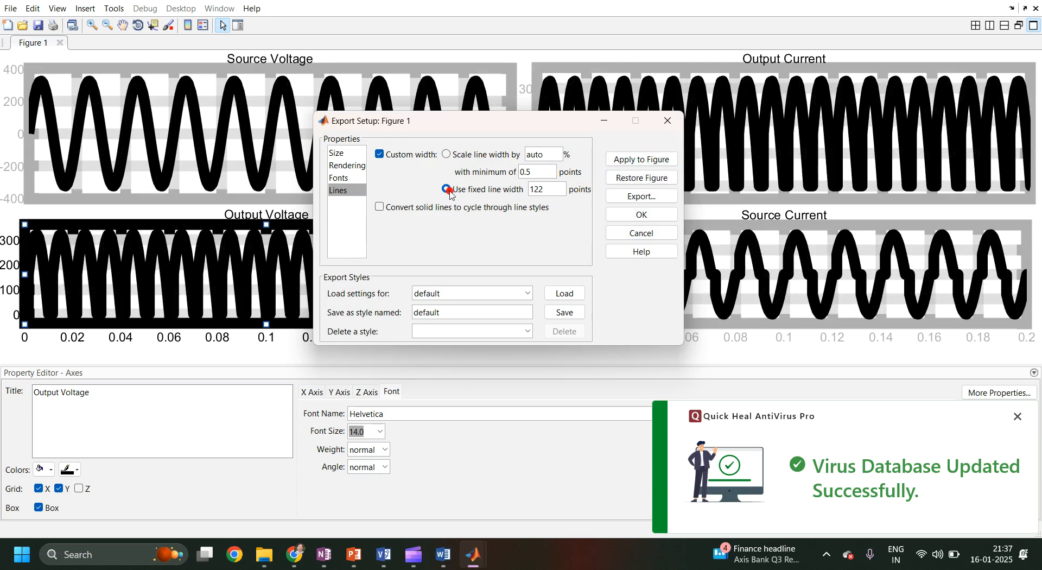
key(BackSpace)
key(BackSpace)
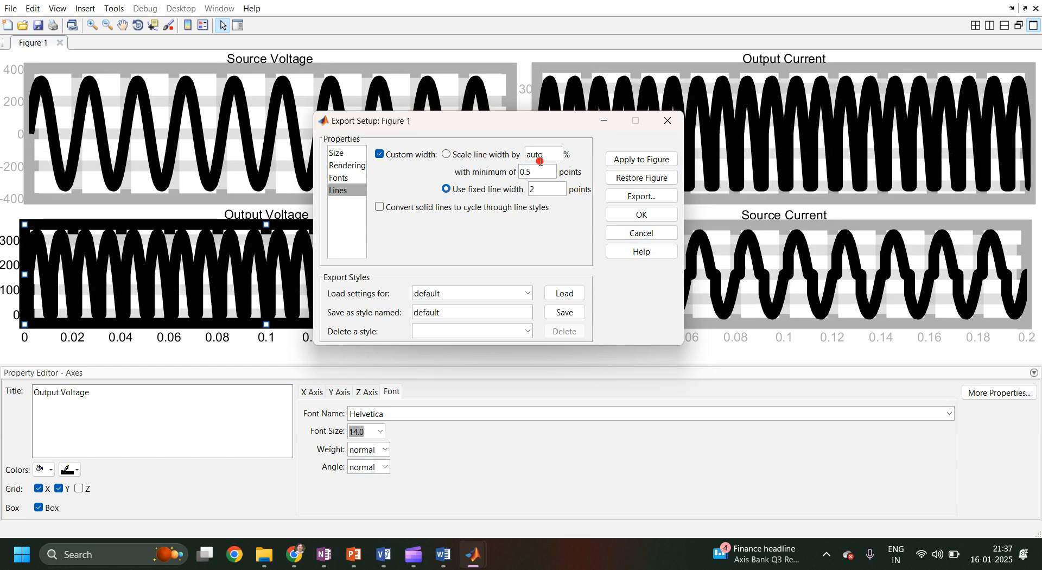
click(654, 163)
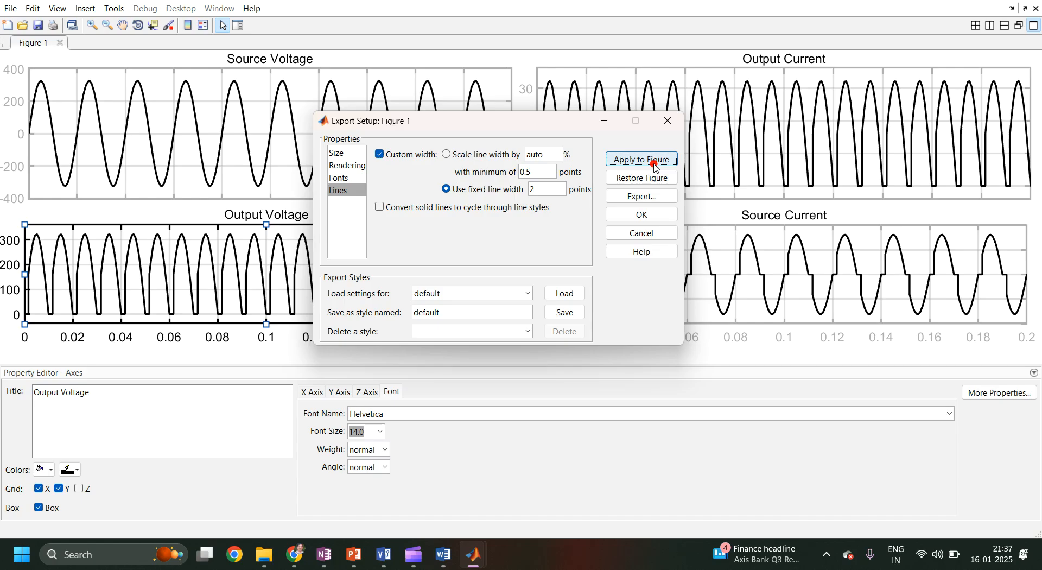
Try exporting the figure from Export Setup, browsing the available save-as file types before cancelling the save.
click(336, 178)
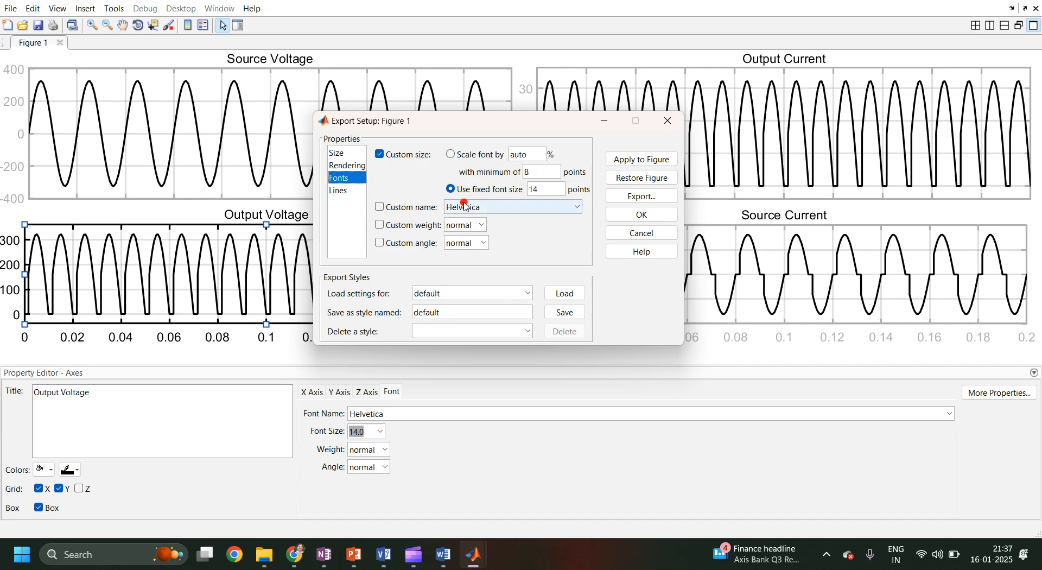
click(358, 165)
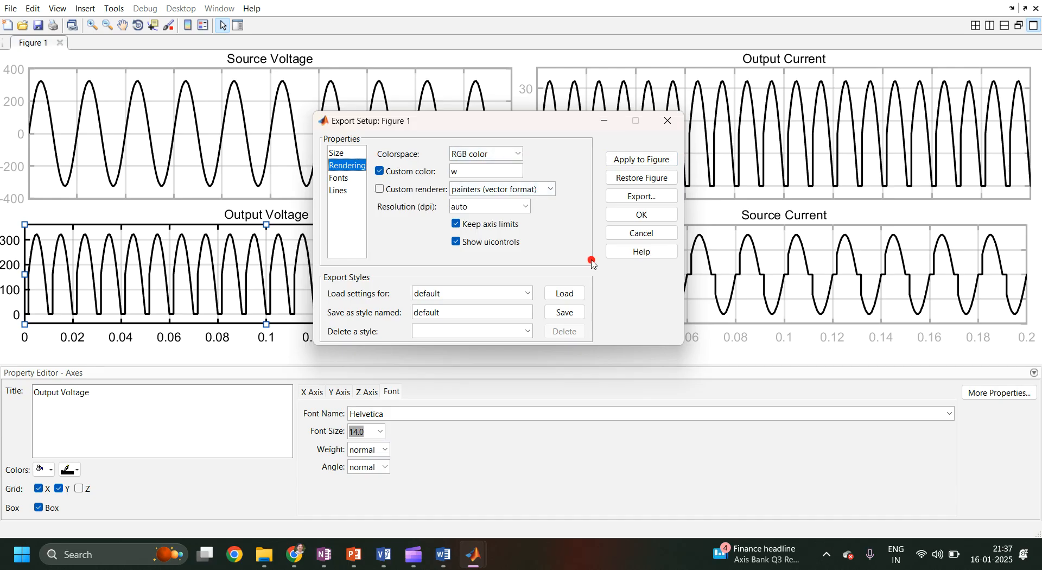
click(628, 198)
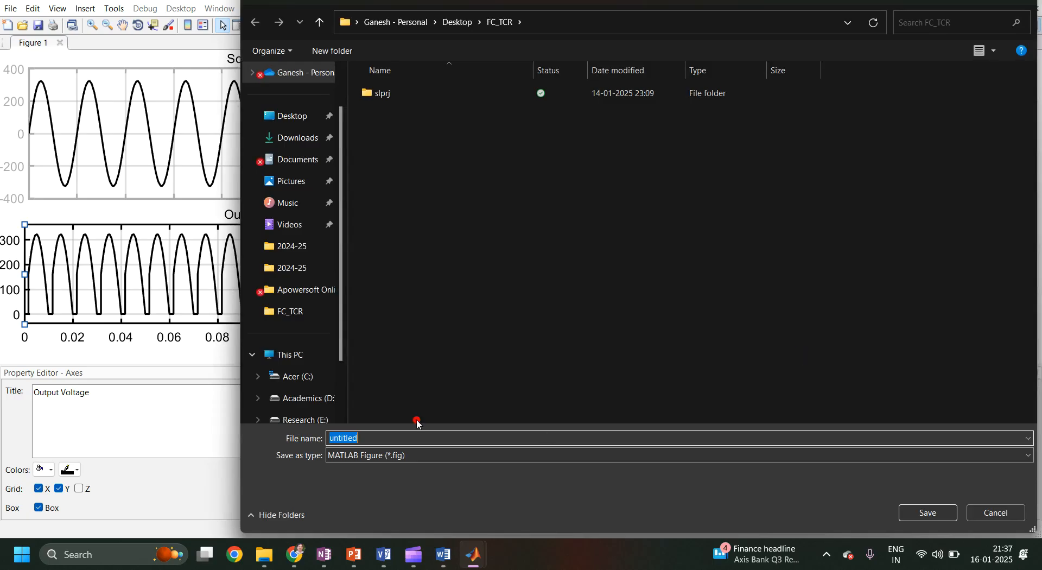
click(402, 457)
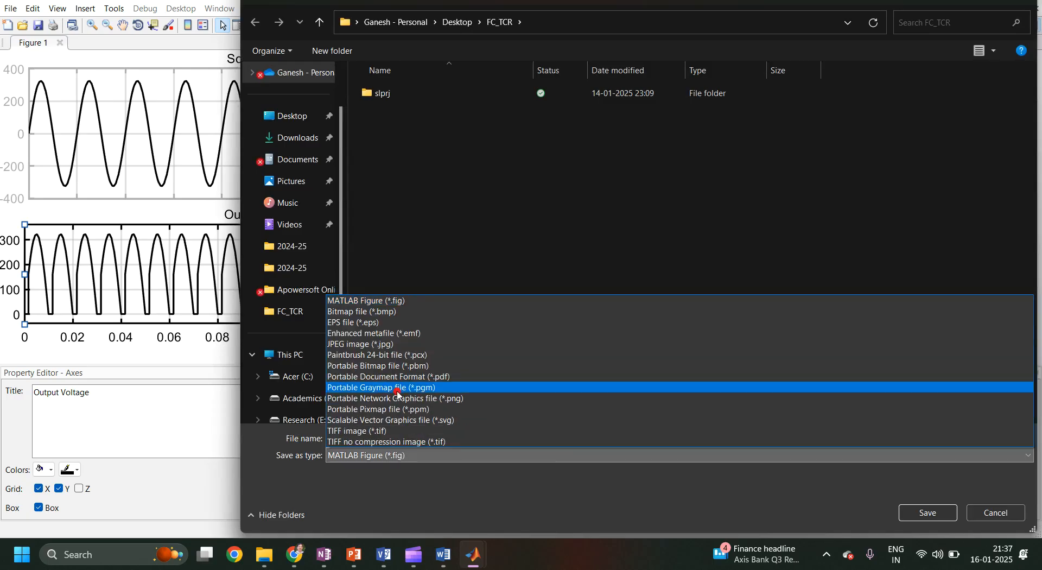
click(1017, 512)
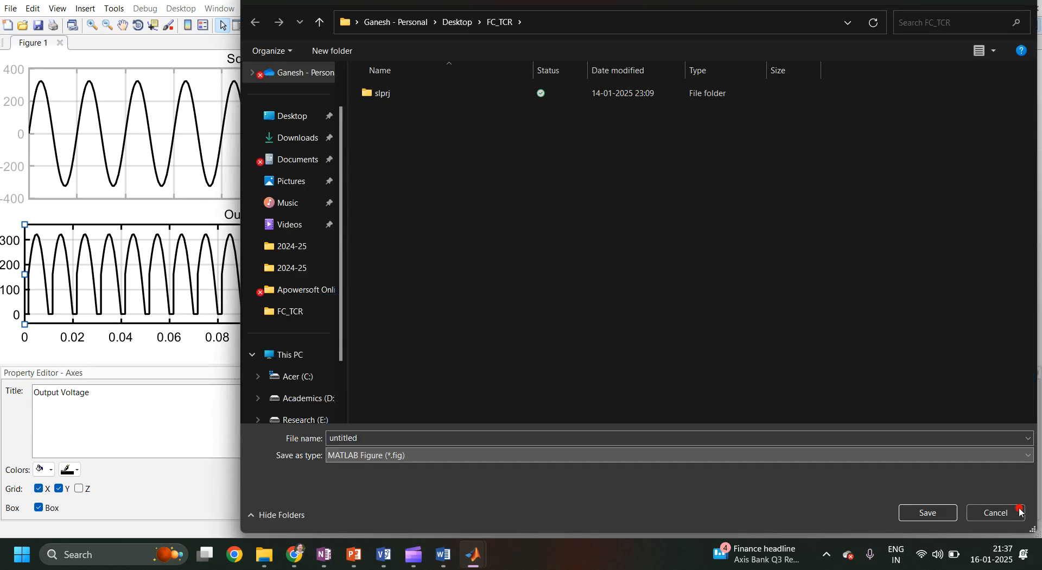
click(1029, 2)
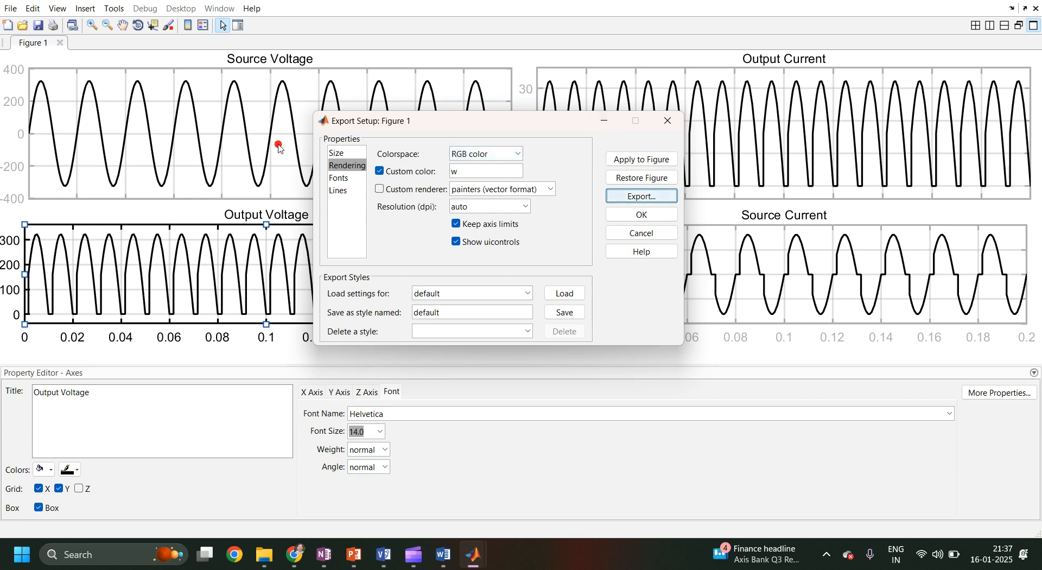
Close the formatted Figure 1 window.
click(246, 156)
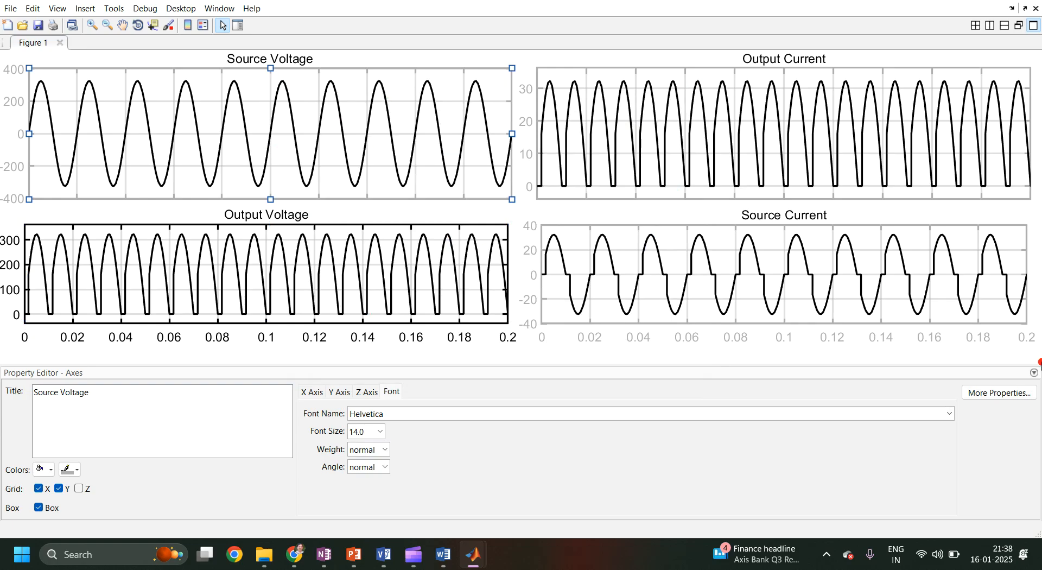
click(1037, 9)
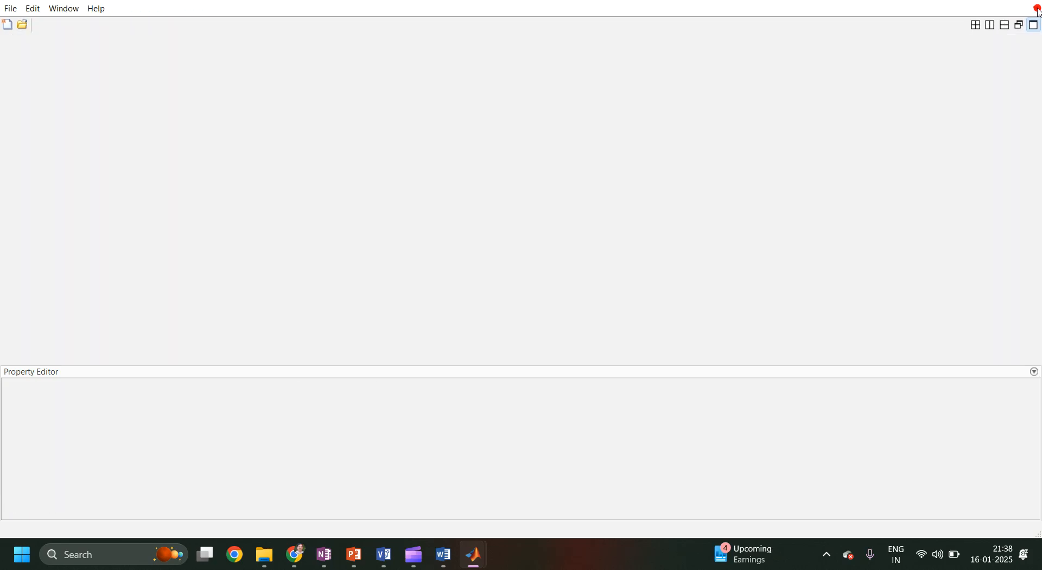
Return to the Simulink model window, showing its problem statement, and dismiss the connection hint bar.
mouse_move(461, 559)
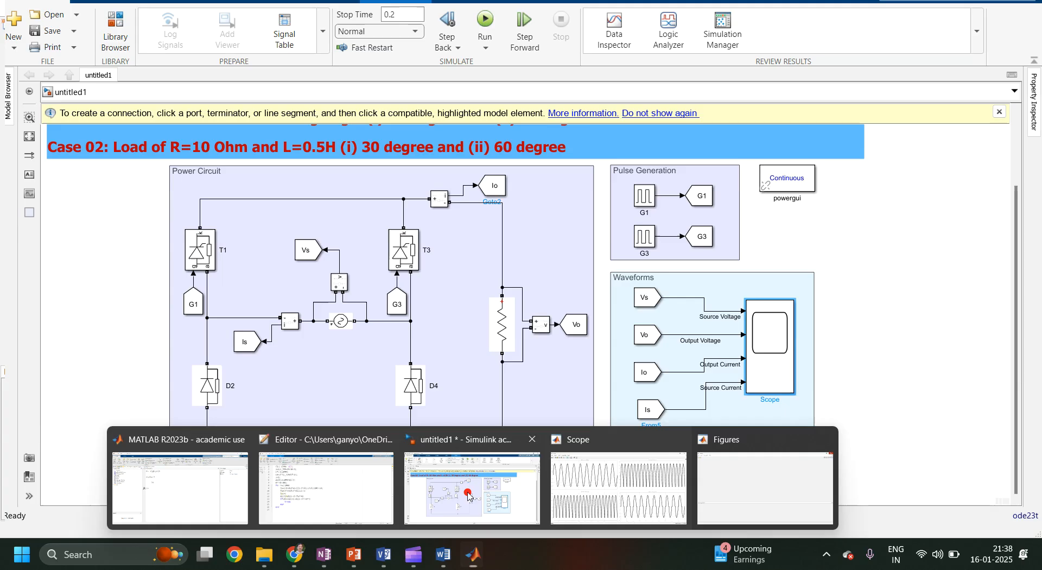
click(470, 491)
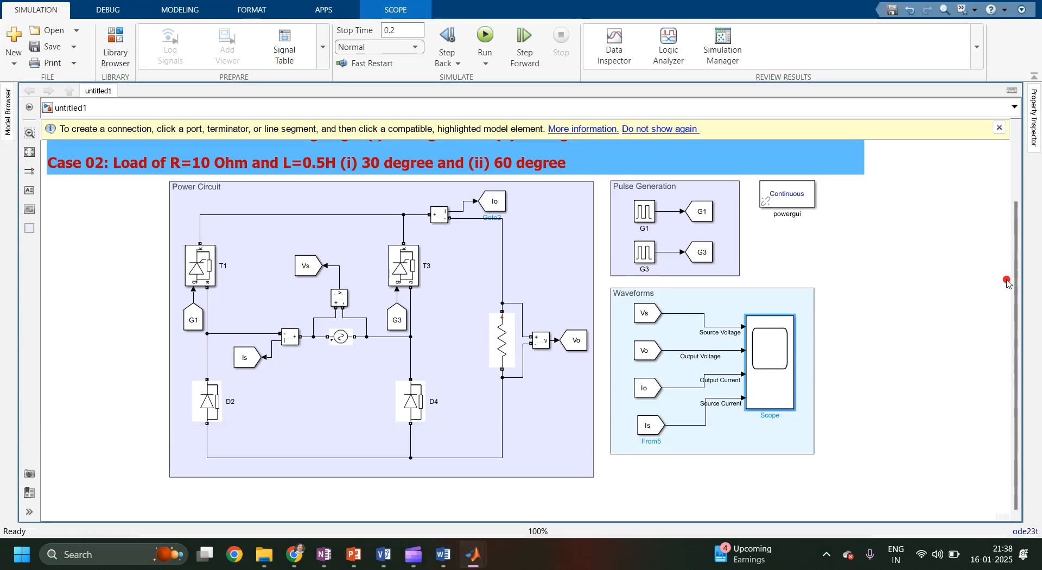
drag(1016, 283, 1024, 202)
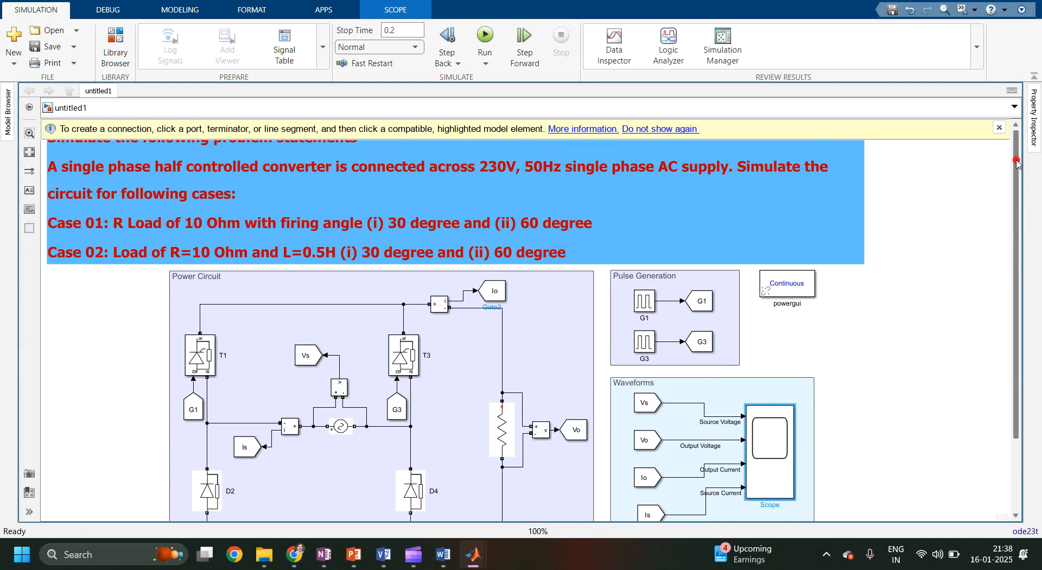
click(996, 128)
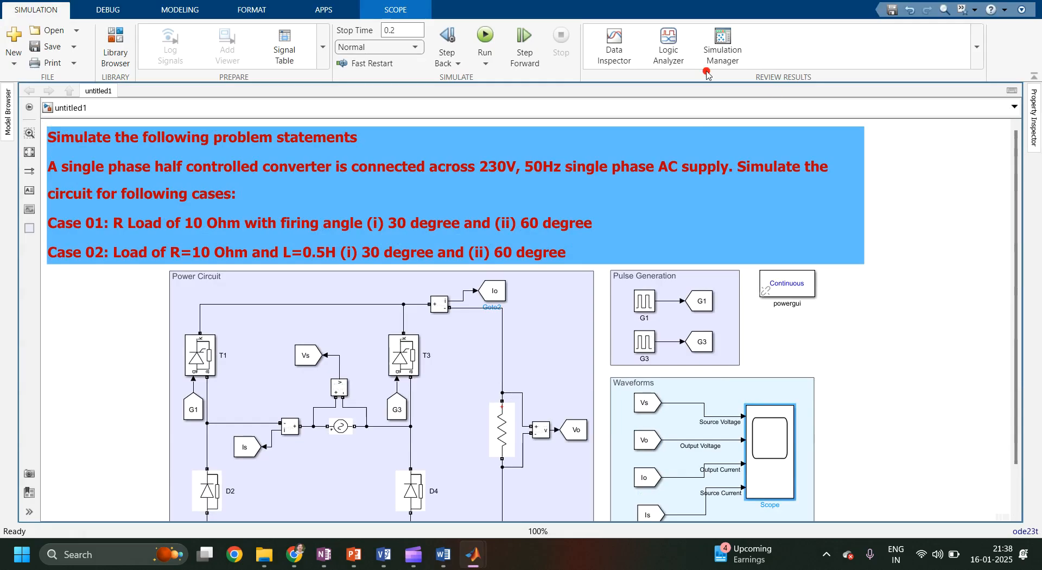
click(783, 514)
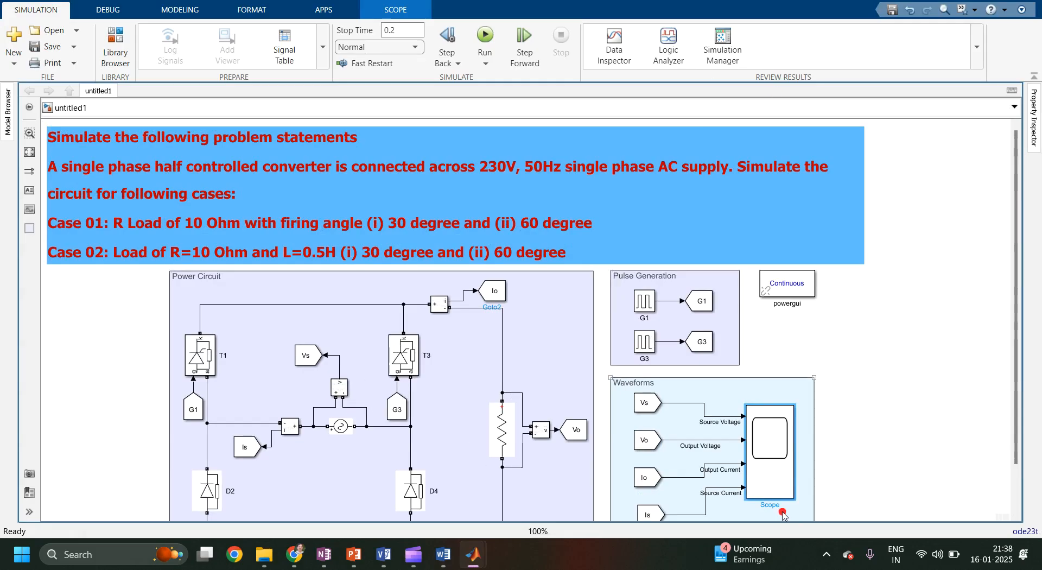
click(829, 555)
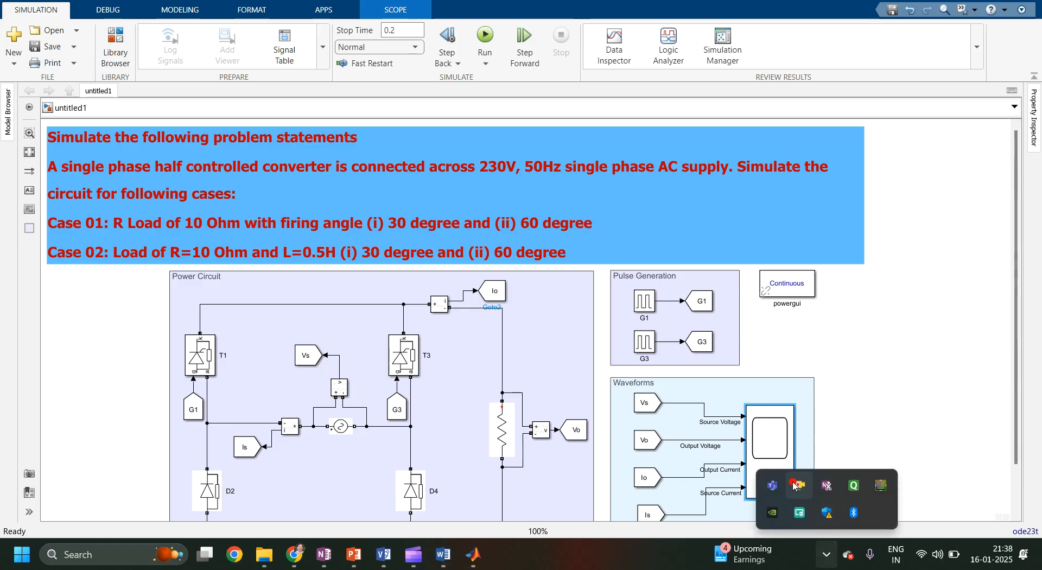
right_click(794, 485)
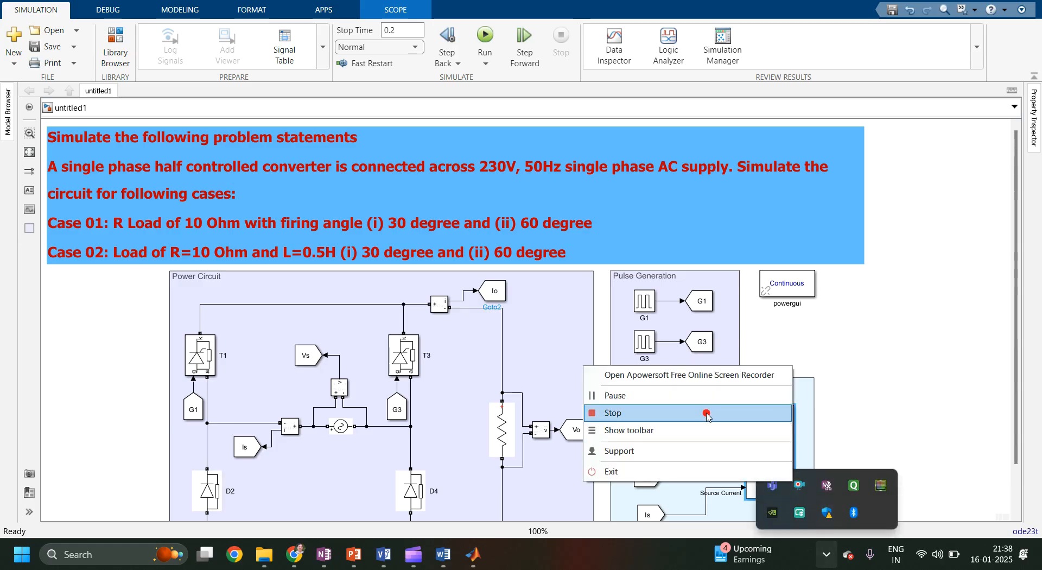